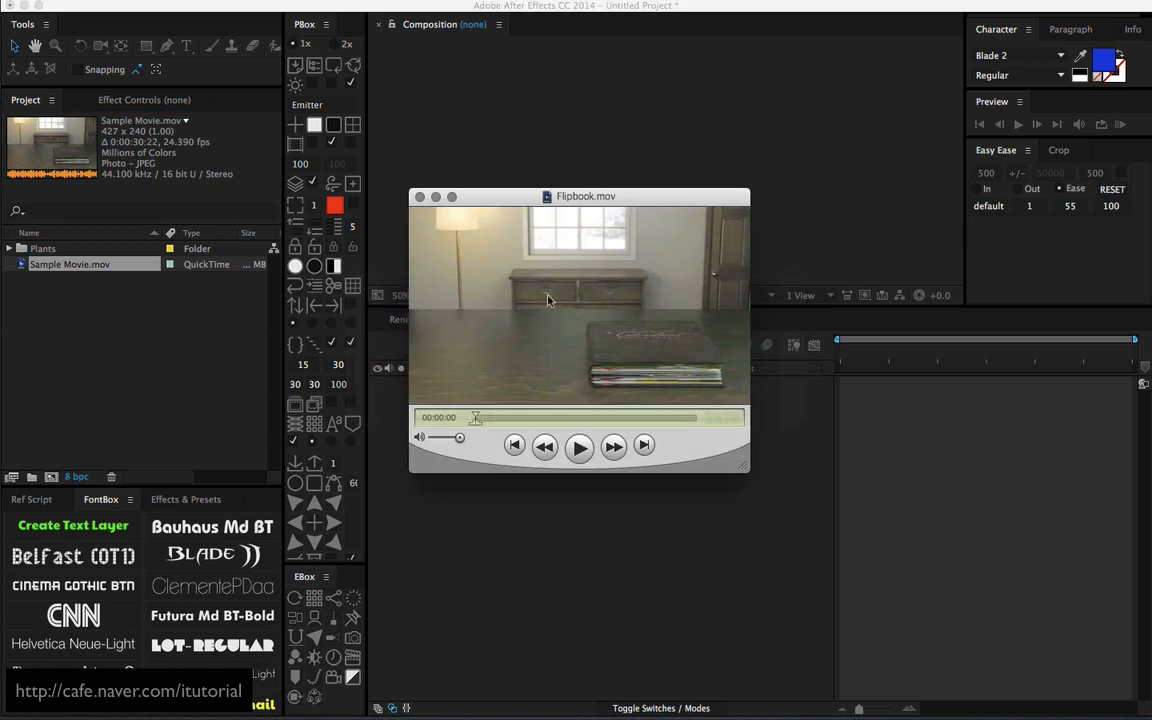
# - Play the reference clip Flipbook.mov and scrub through its first two seconds to study the page-flip animation
pyautogui.click(579, 449)
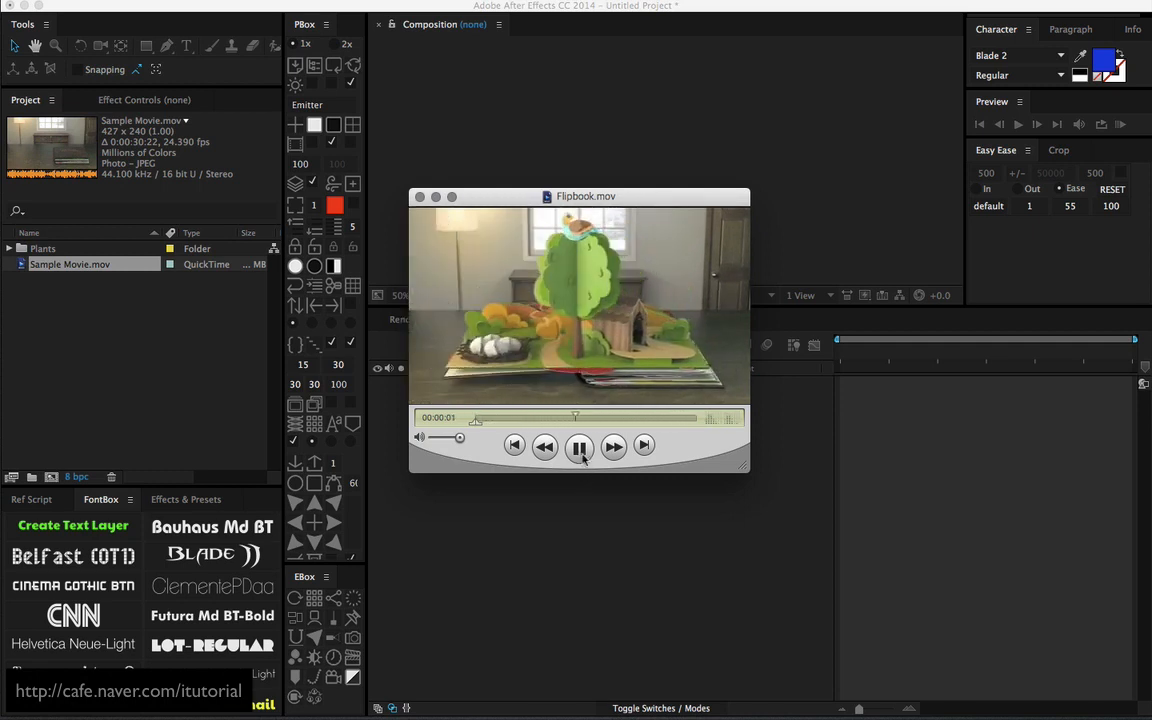
pyautogui.click(579, 451)
pyautogui.moveTo(612, 418); pyautogui.dragTo(475, 419)
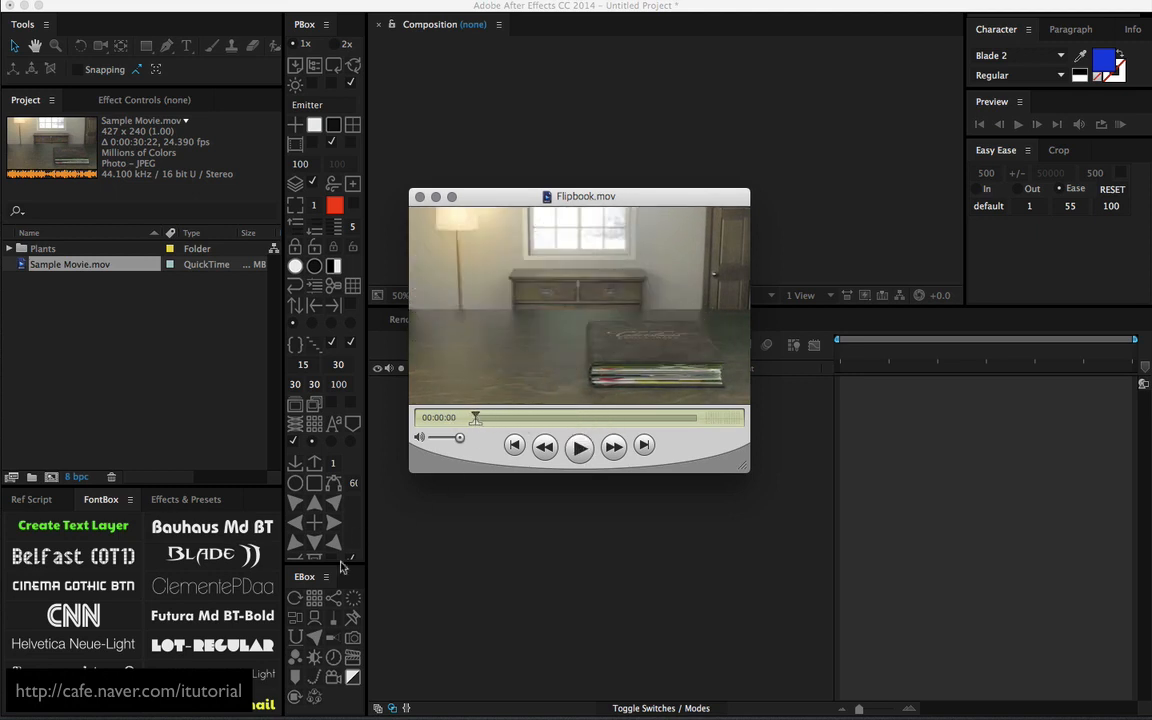
pyautogui.moveTo(482, 415); pyautogui.dragTo(573, 405)
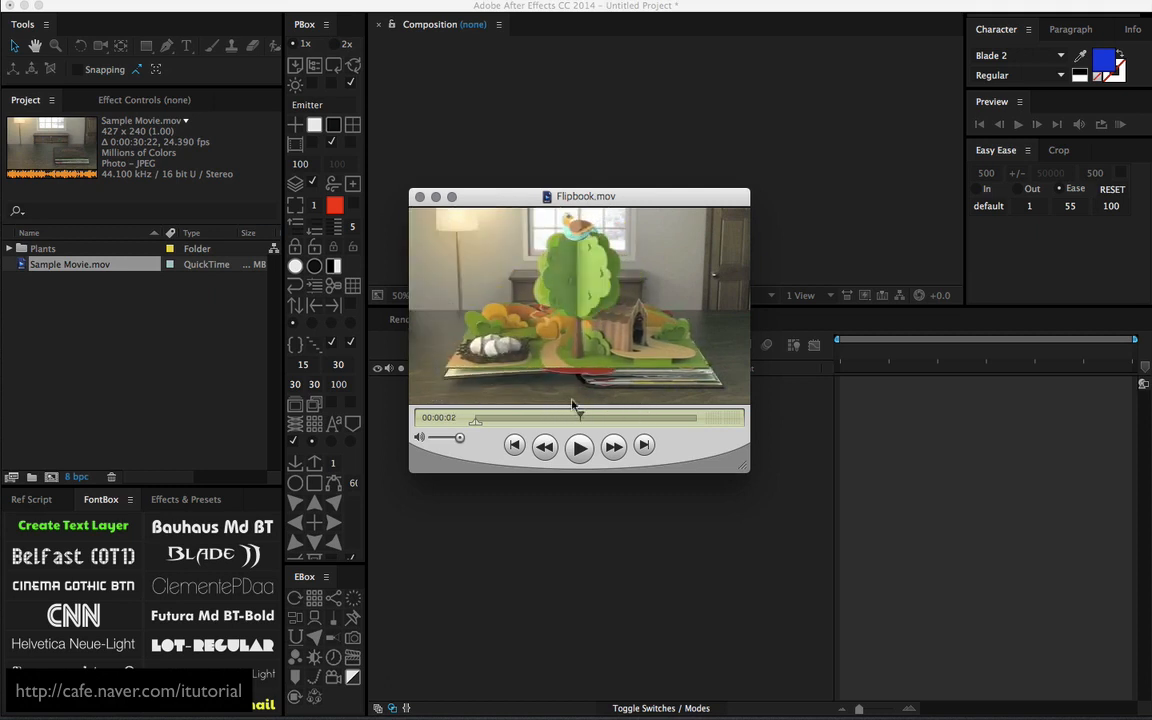
pyautogui.moveTo(586, 195); pyautogui.dragTo(606, 223)
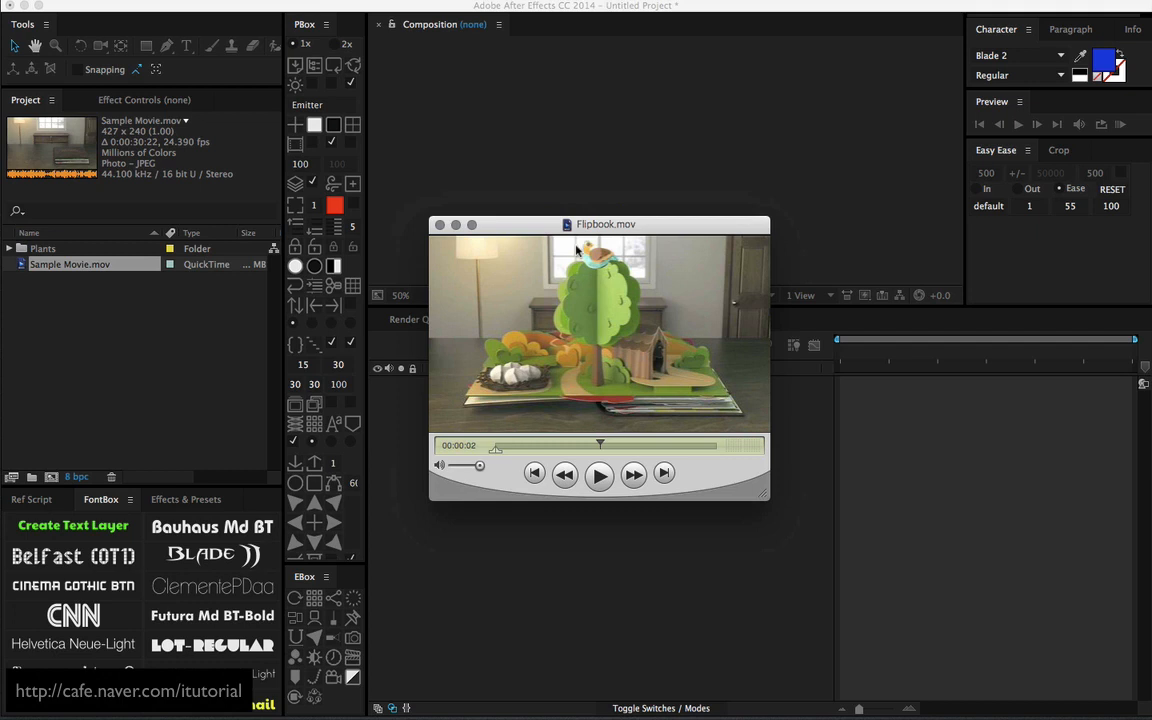
# - Switch to After Effects and create a new composition from the Sample Movie.mov footage
pyautogui.click(167, 354)
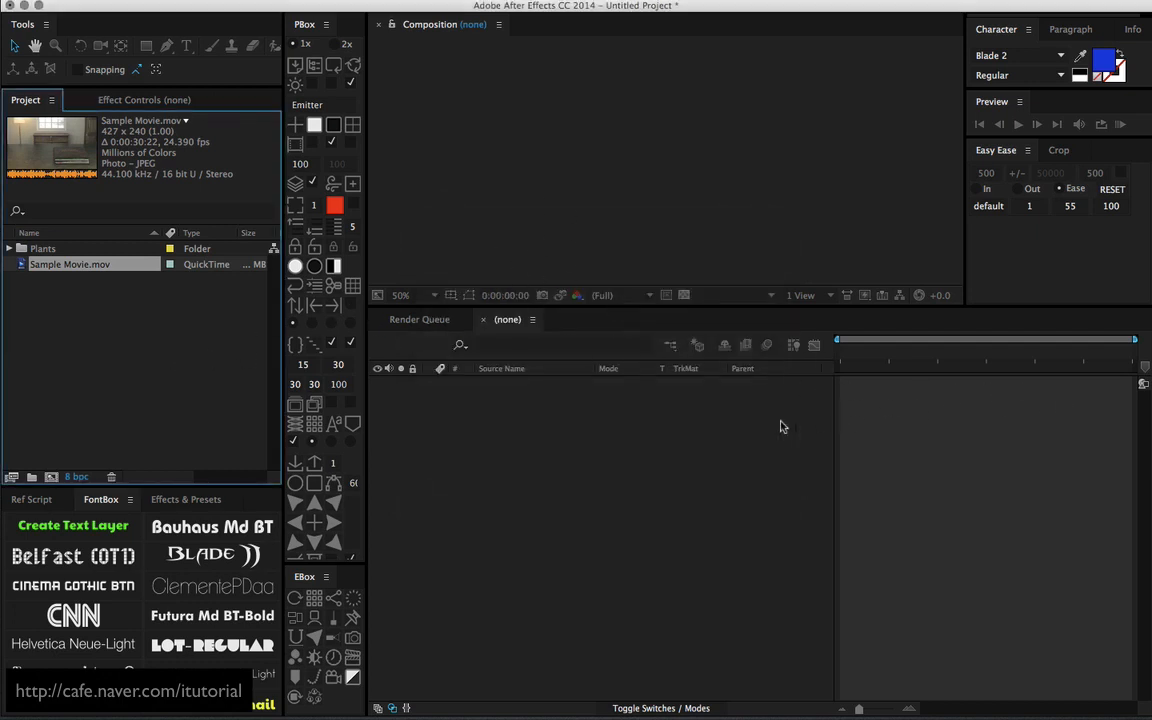
pyautogui.click(49, 303)
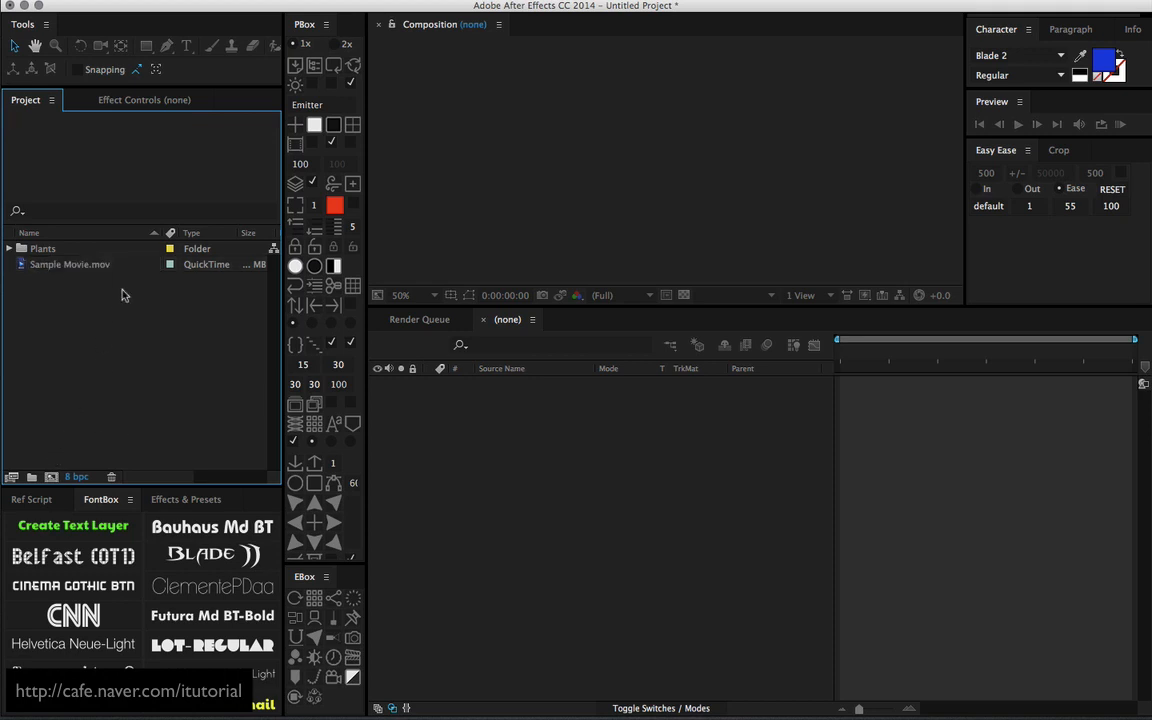
pyautogui.click(57, 266)
pyautogui.moveTo(62, 474); pyautogui.dragTo(52, 476)
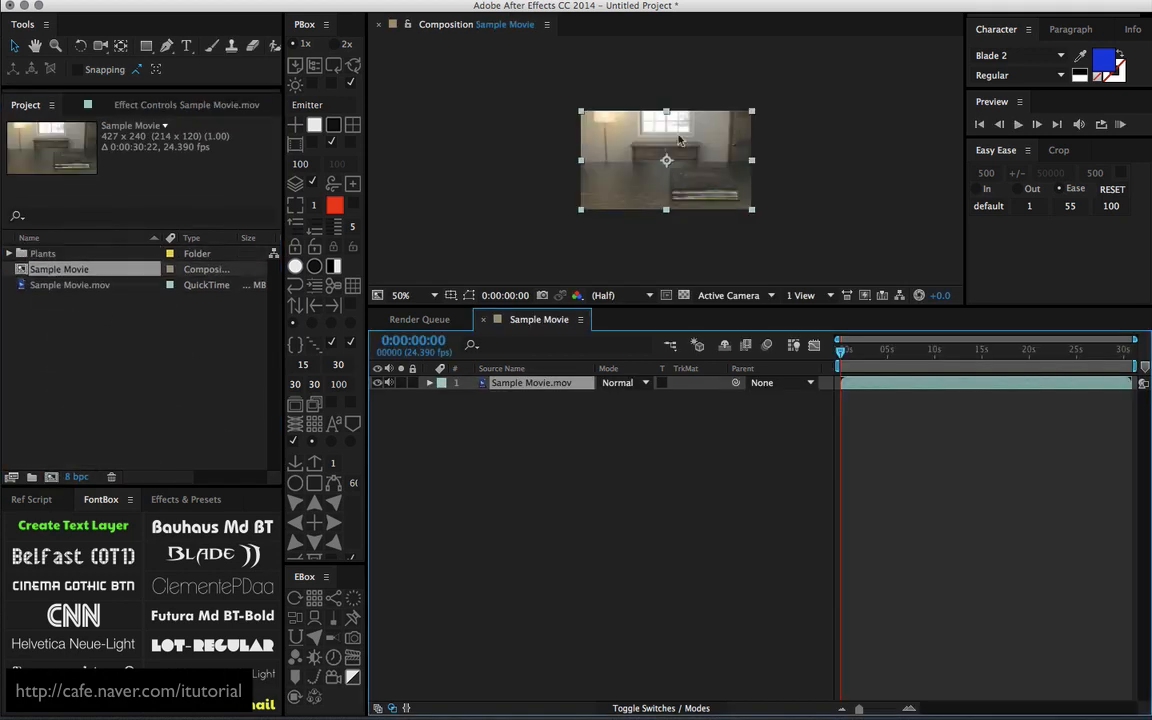
pyautogui.press('.')
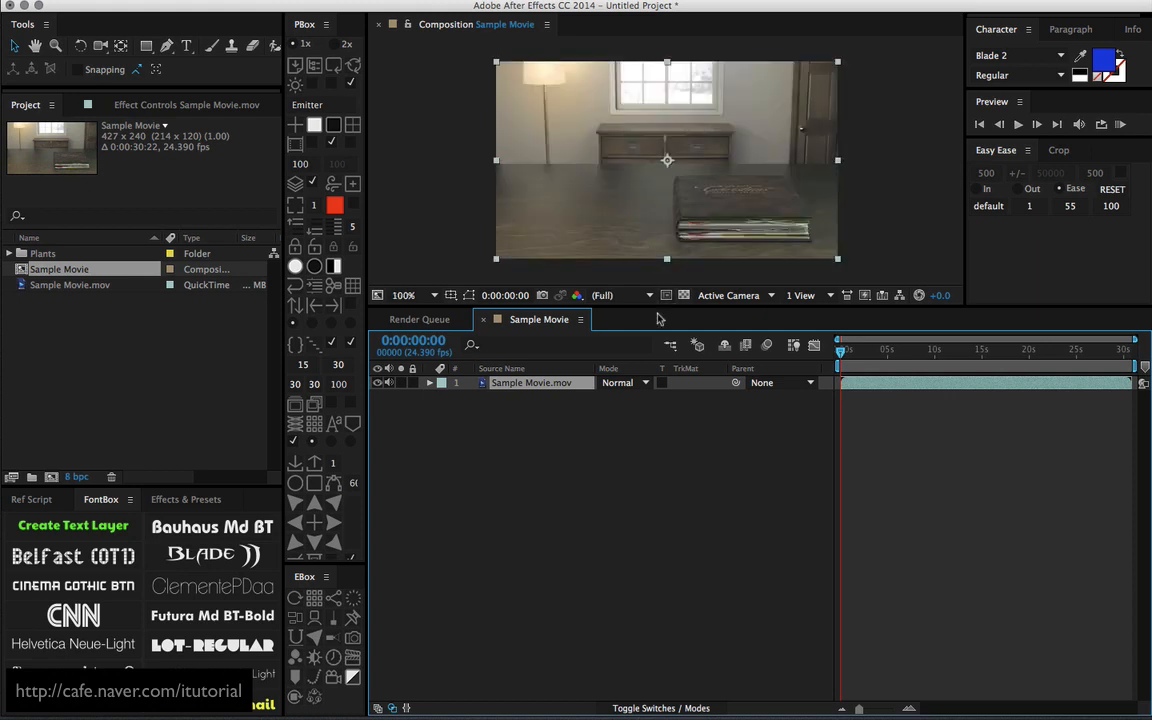
# - Duplicate the Sample Movie.mov layer seven times to get eight stacked copies
pyautogui.click(536, 407)
pyautogui.click(539, 384)
pyautogui.click(536, 411)
pyautogui.click(541, 385)
pyautogui.hotkey('ctrl', 'd')
pyautogui.hotkey('ctrl', 'd')
pyautogui.hotkey('ctrl', 'd')
pyautogui.hotkey('ctrl', 'd')
pyautogui.hotkey('ctrl', 'd')
pyautogui.hotkey('ctrl', 'd')
pyautogui.hotkey('ctrl', 'd')
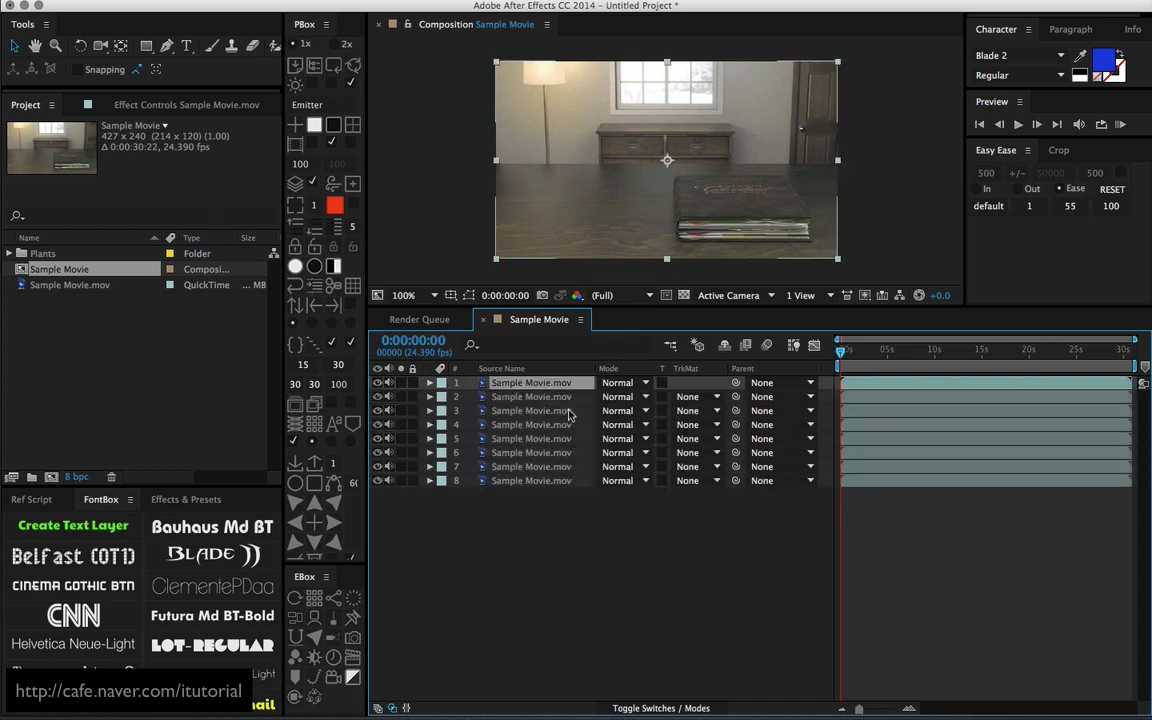
# - Apply the EBox Repetition tool to all eight movie layers and select its null controller
pyautogui.hotkey('ctrl', 'a')
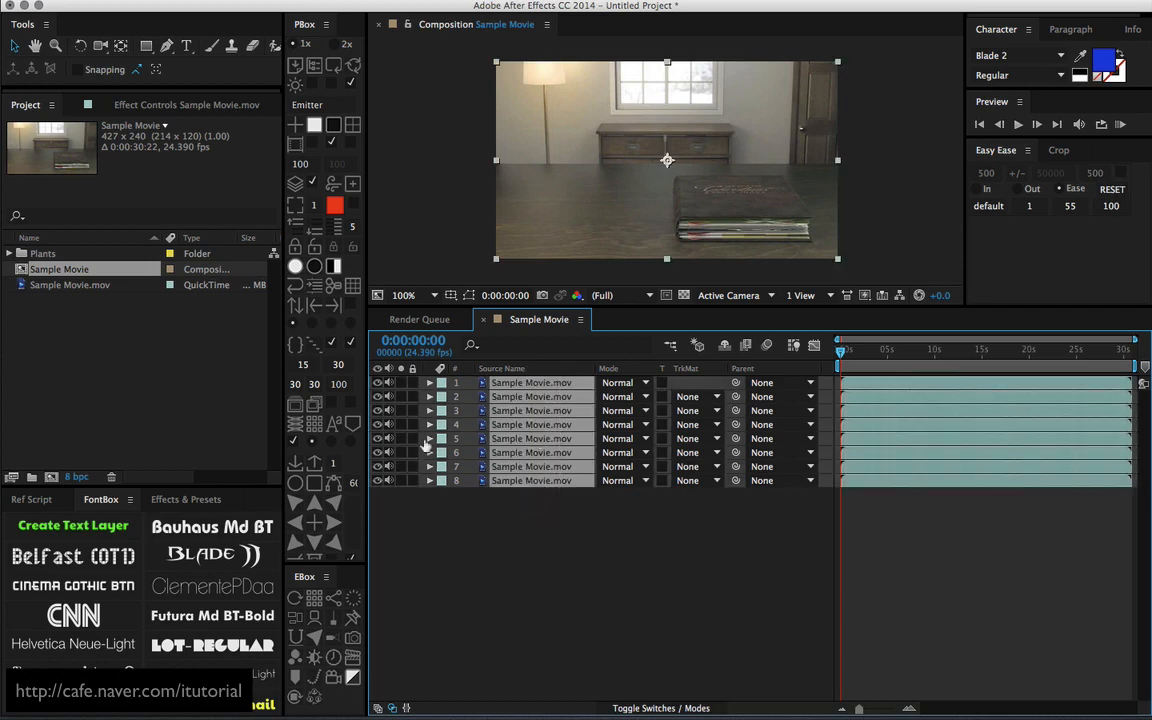
pyautogui.click(315, 599)
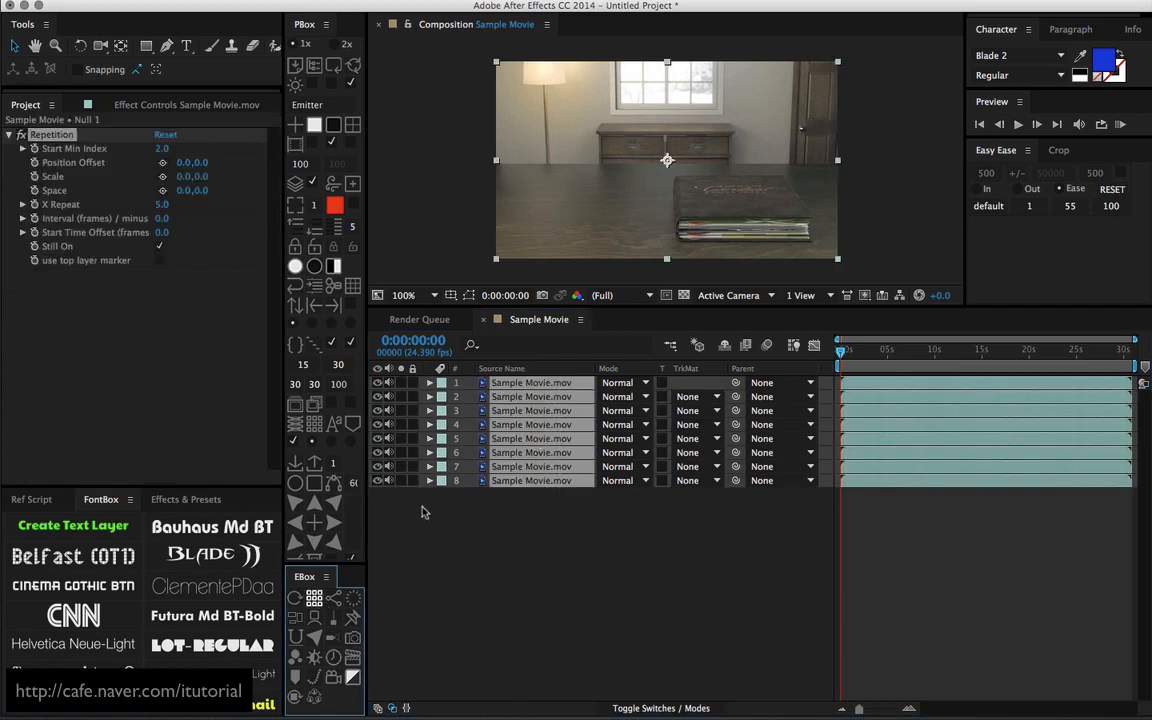
pyautogui.click(430, 397)
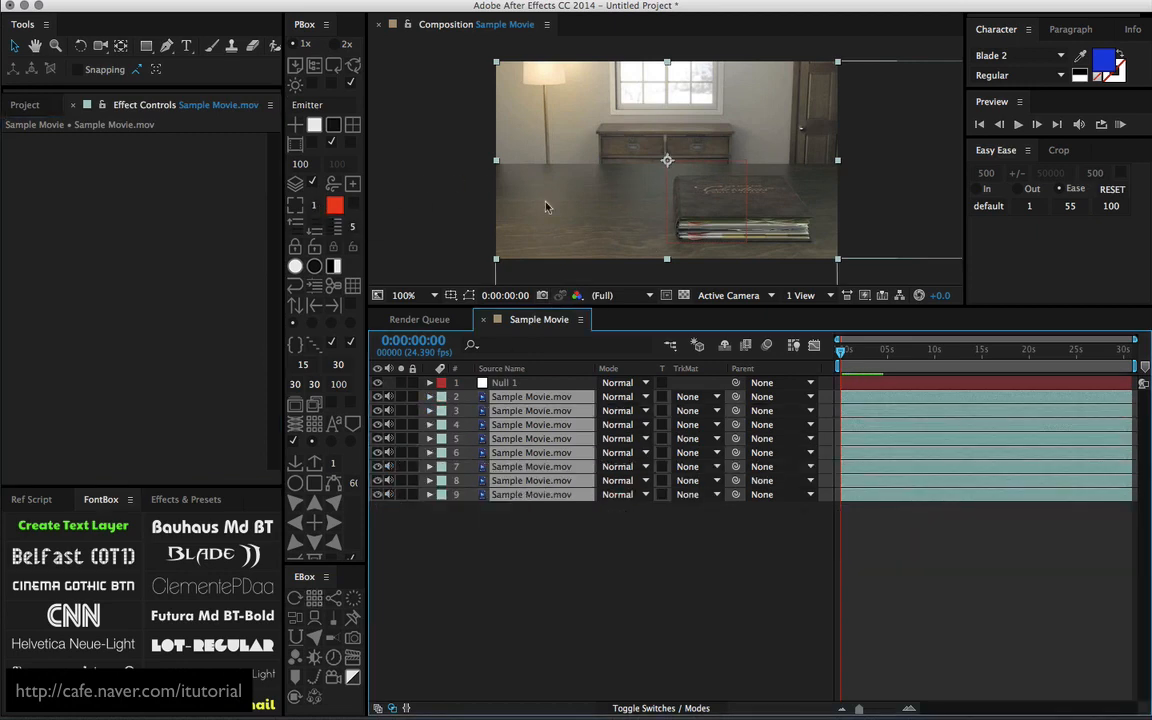
pyautogui.click(503, 383)
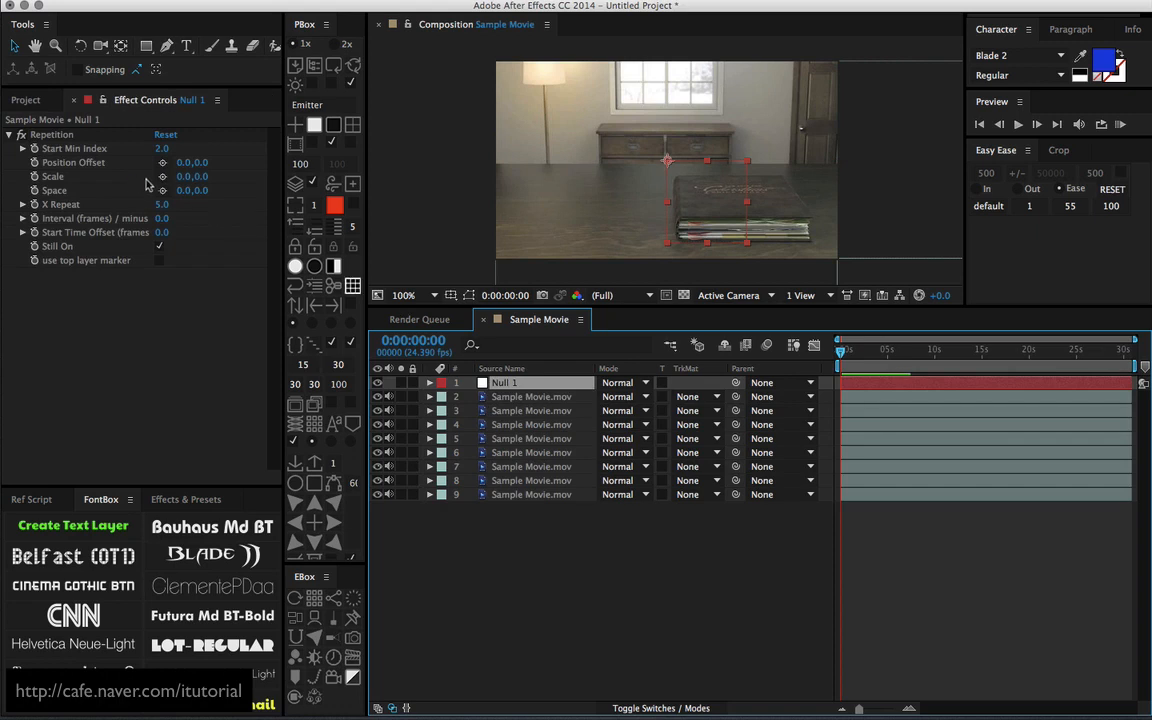
# - Set the Repetition effect's Scale to -81, -72 and scrub the start of the timeline to check the grid
pyautogui.moveTo(188, 186); pyautogui.dragTo(129, 190)
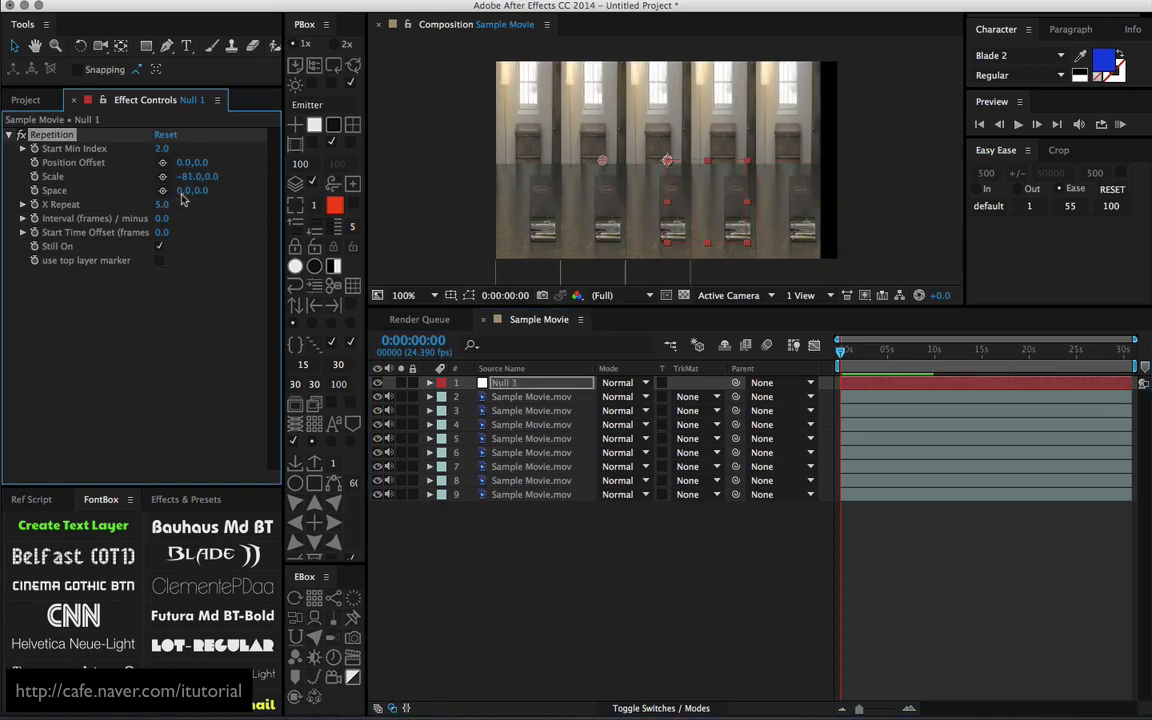
pyautogui.moveTo(206, 180)
pyautogui.mouseDown()
pyautogui.moveTo(167, 192)
pyautogui.moveTo(205, 176)
pyautogui.mouseUp()
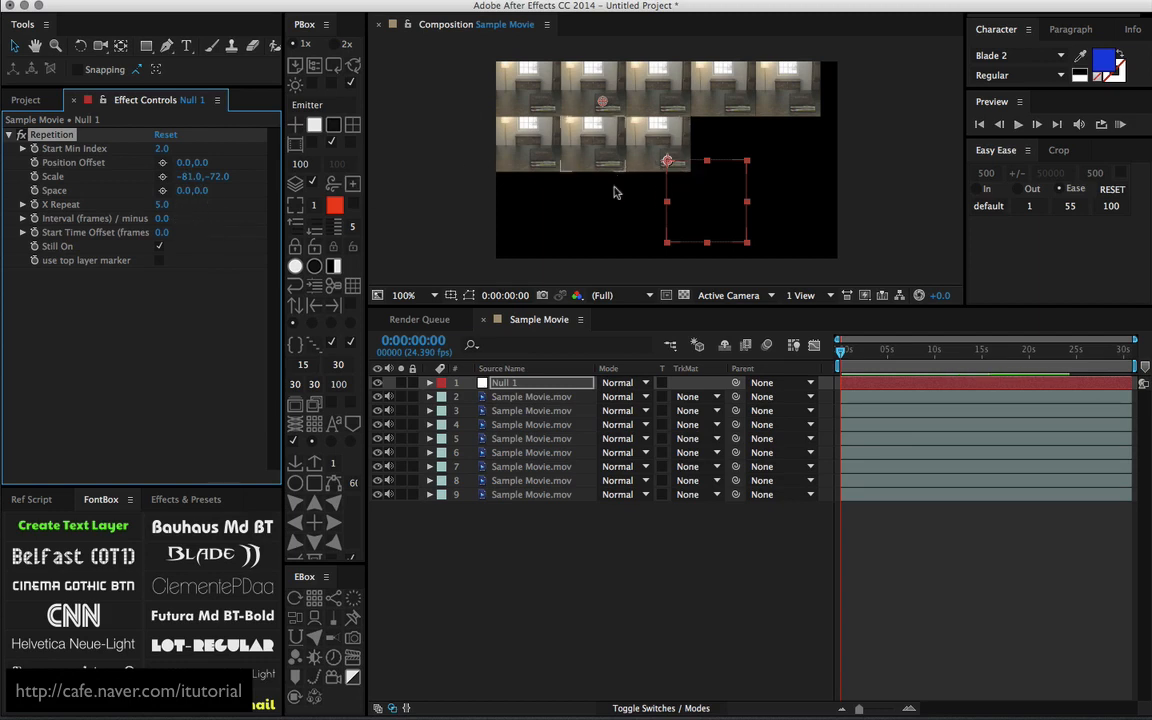
pyautogui.moveTo(847, 355); pyautogui.dragTo(814, 353)
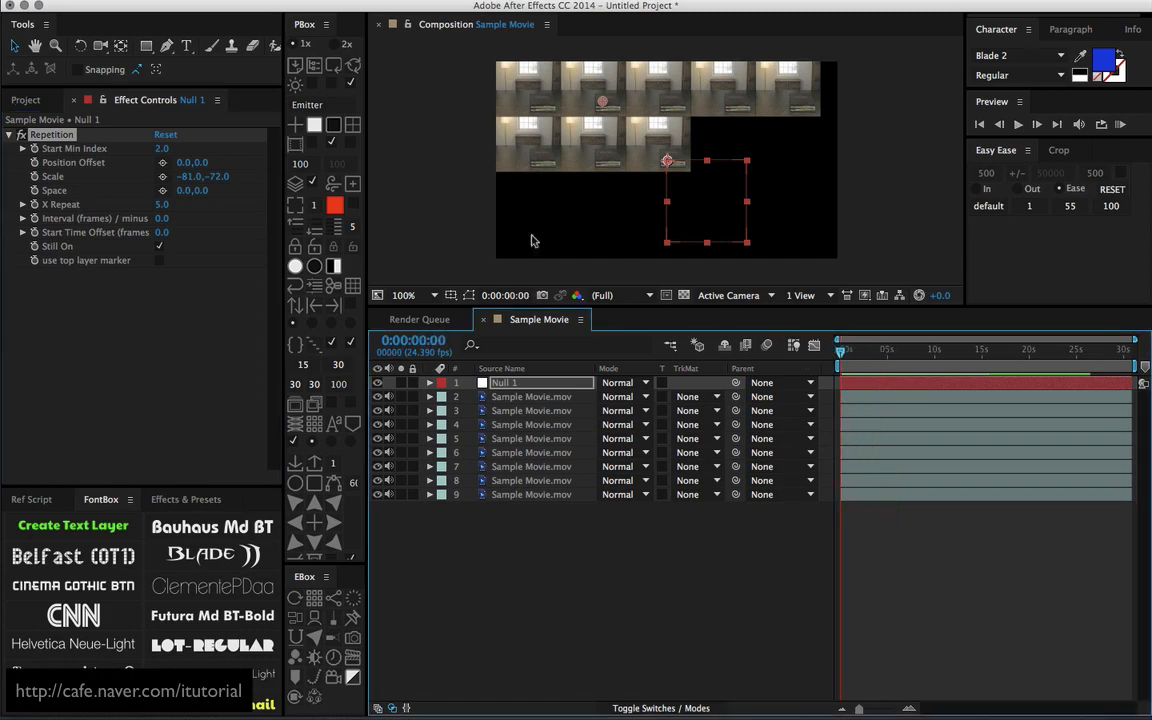
# - Try the Repetition effect with Still On disabled while scrubbing the opening frames, and enable the option again
pyautogui.click(159, 247)
pyautogui.moveTo(840, 366)
pyautogui.mouseDown()
pyautogui.moveTo(879, 352)
pyautogui.moveTo(840, 355)
pyautogui.mouseUp()
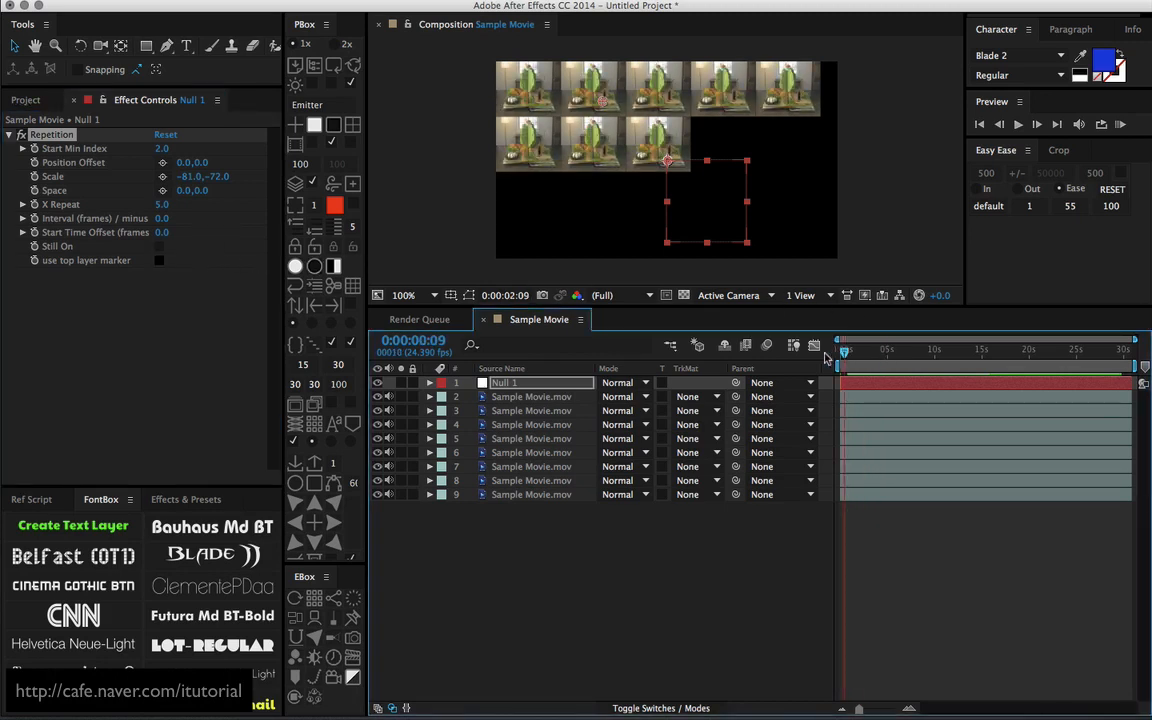
pyautogui.click(159, 246)
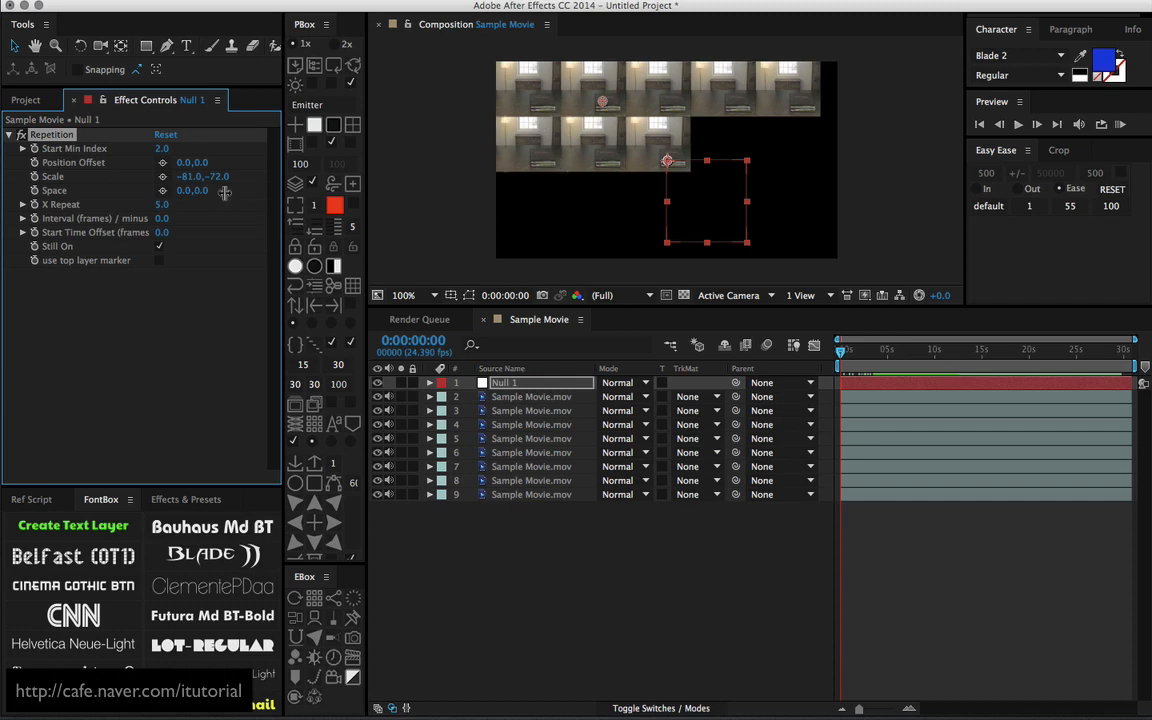
# - Set the Repetition interval to 5 frames and scrub the timeline to compare the first and last tiles
pyautogui.click(164, 220)
pyautogui.write('5')
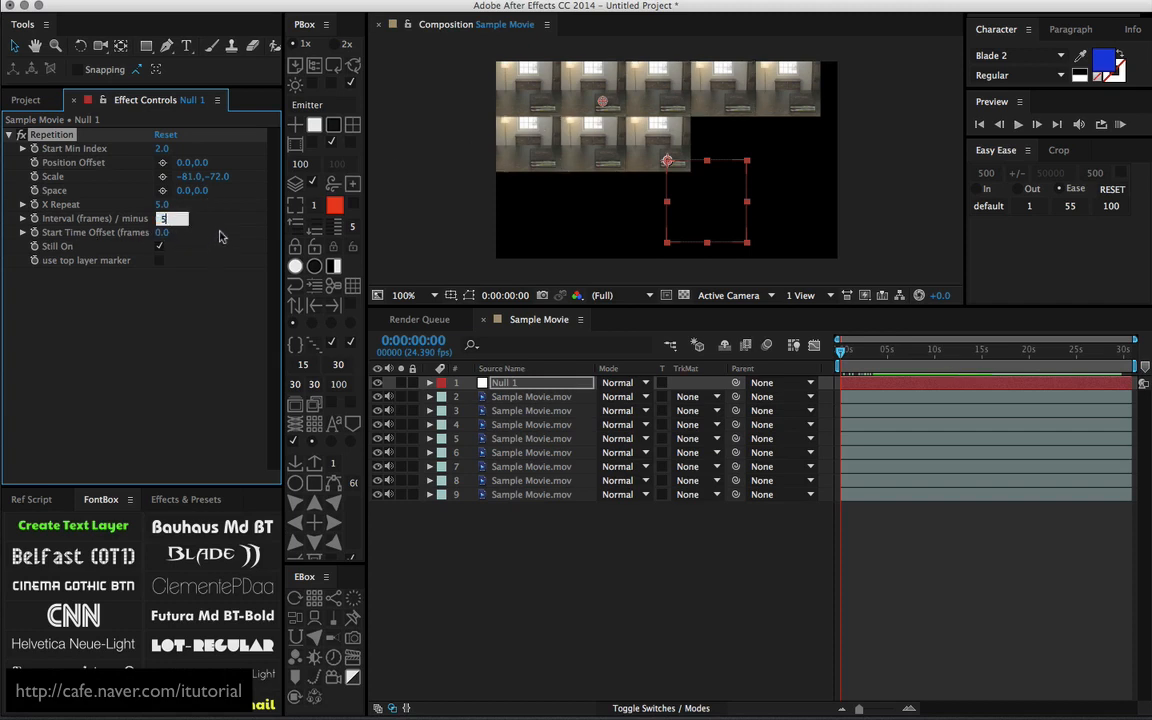
pyautogui.press('Return')
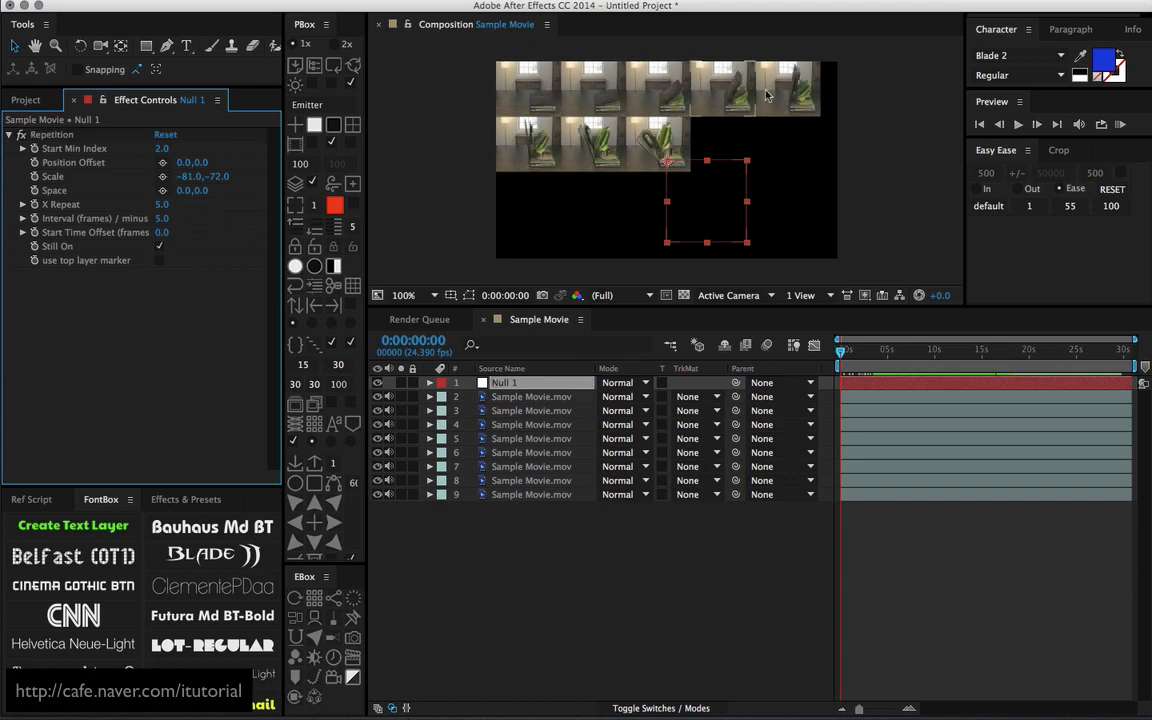
pyautogui.press('space')
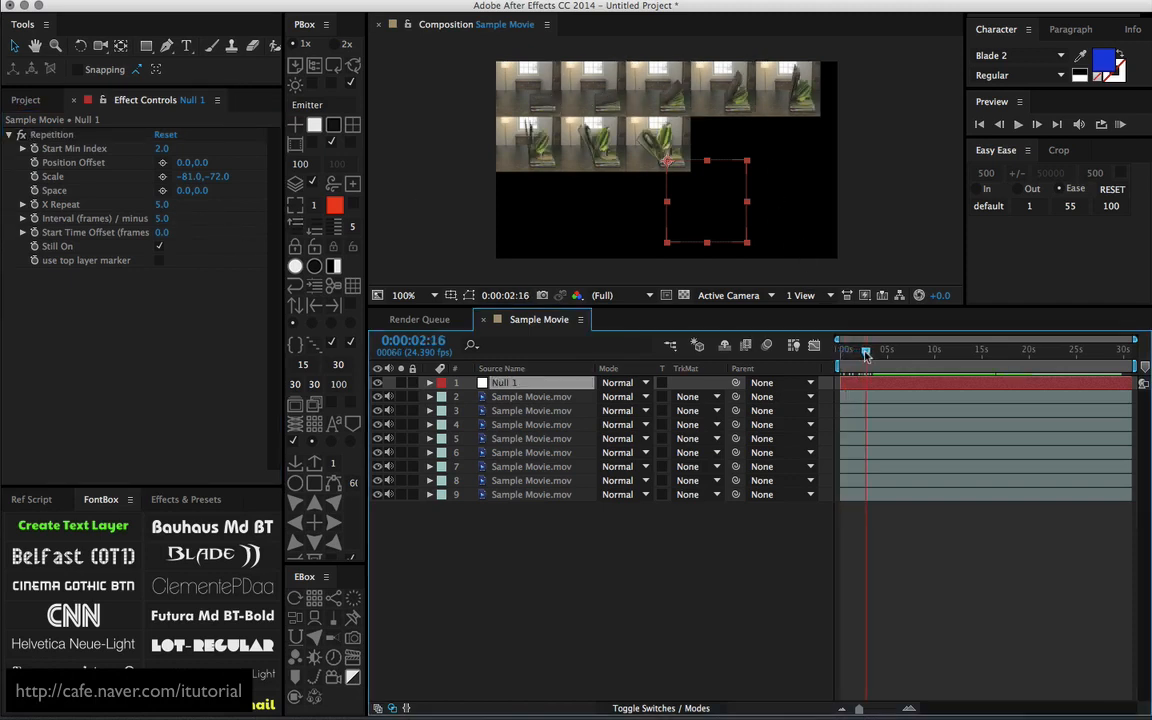
pyautogui.moveTo(860, 352); pyautogui.dragTo(826, 355)
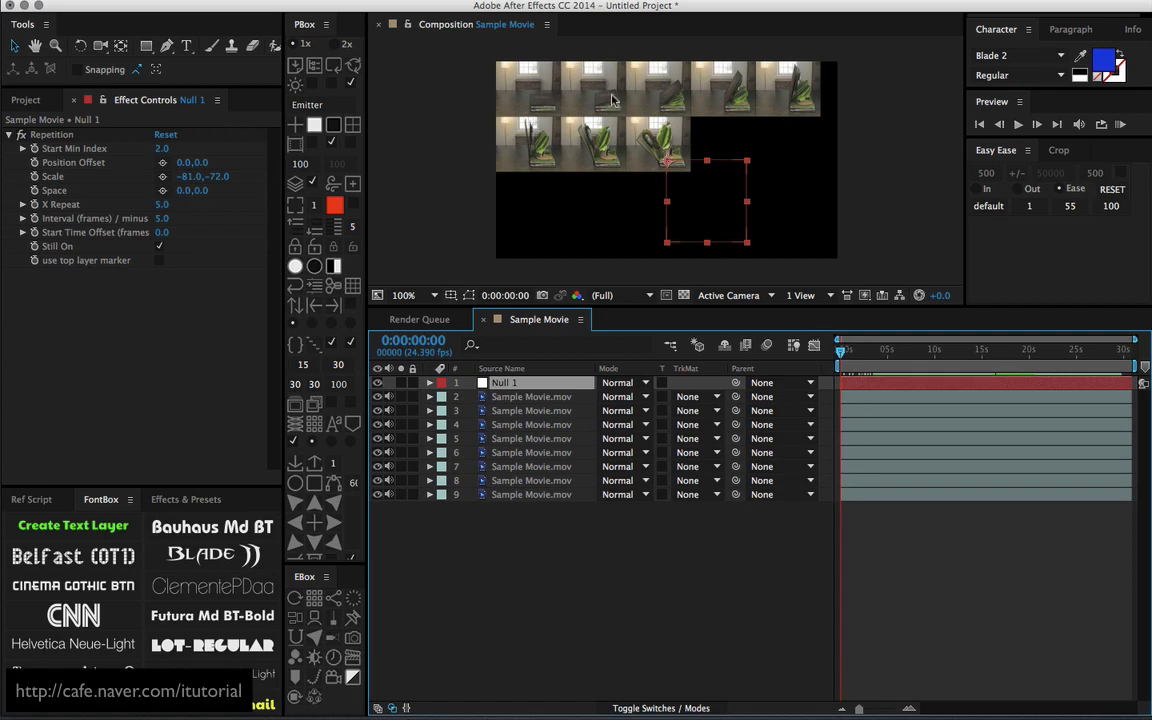
pyautogui.click(519, 394)
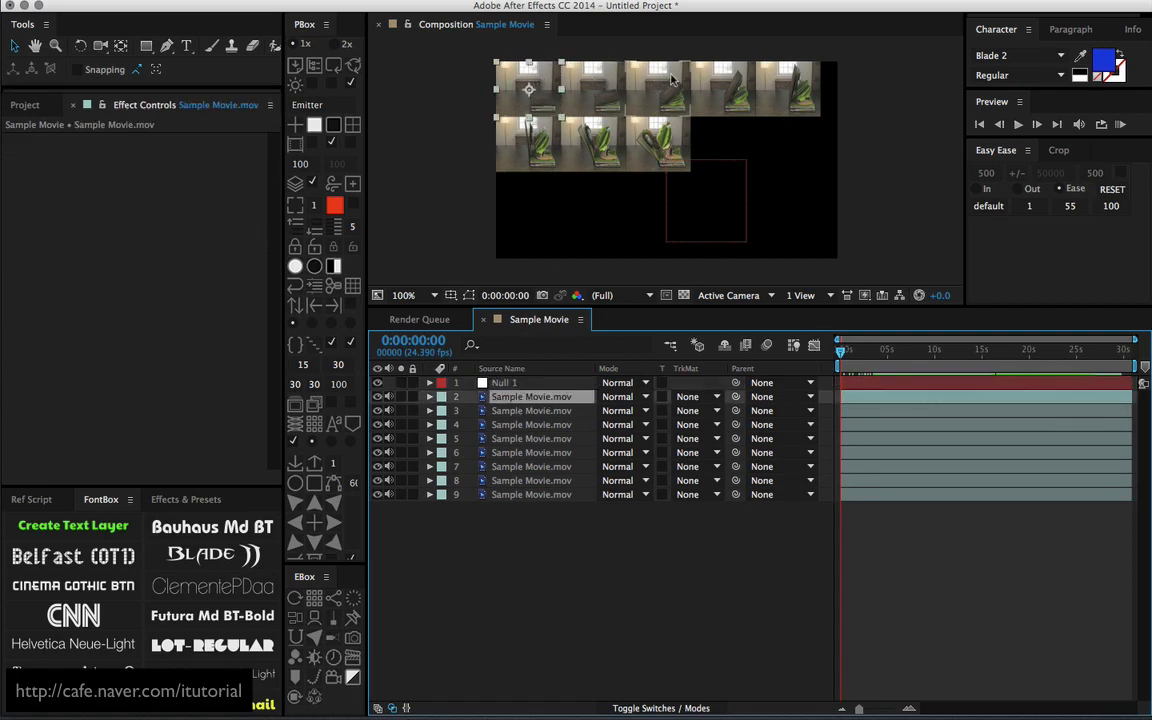
pyautogui.click(662, 148)
pyautogui.moveTo(846, 351); pyautogui.dragTo(823, 367)
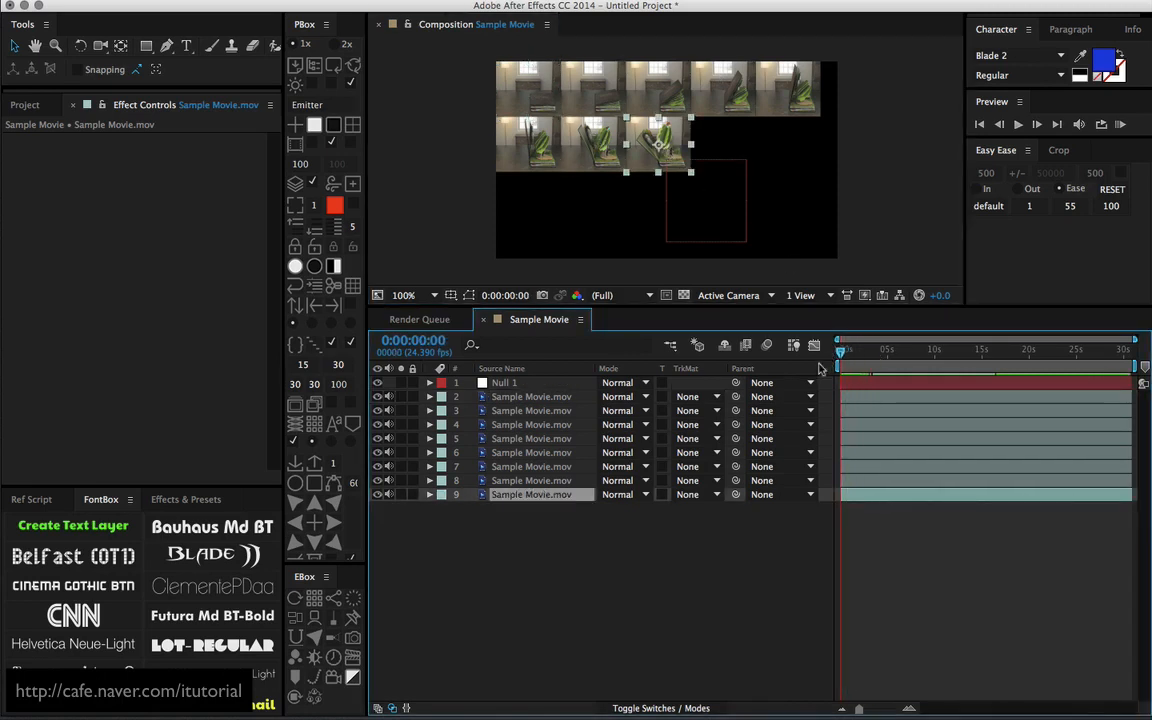
# - Try keyframing the null's Still On option so that it switches off at 0:00:02:05, and scrub across the change
pyautogui.click(505, 383)
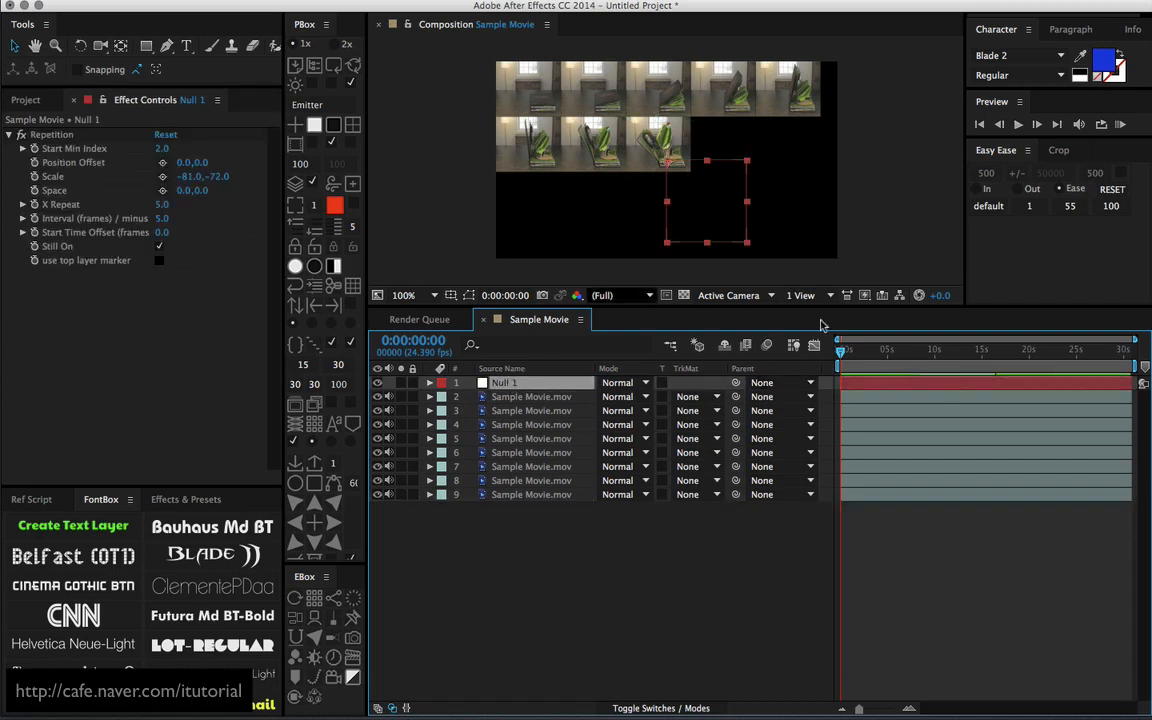
pyautogui.moveTo(843, 351)
pyautogui.mouseDown()
pyautogui.moveTo(927, 356)
pyautogui.moveTo(914, 340)
pyautogui.moveTo(858, 356)
pyautogui.mouseUp()
pyautogui.moveTo(1133, 339); pyautogui.dragTo(888, 339)
pyautogui.moveTo(959, 354)
pyautogui.mouseDown()
pyautogui.moveTo(979, 354)
pyautogui.moveTo(967, 368)
pyautogui.mouseUp()
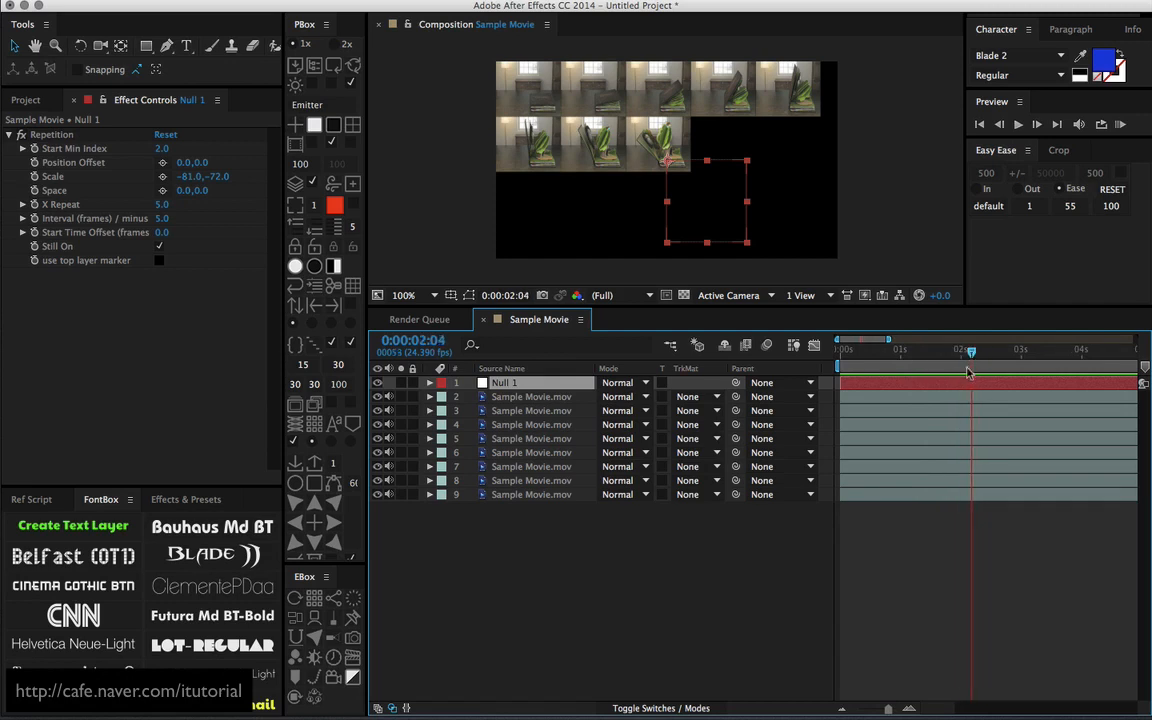
pyautogui.click(34, 246)
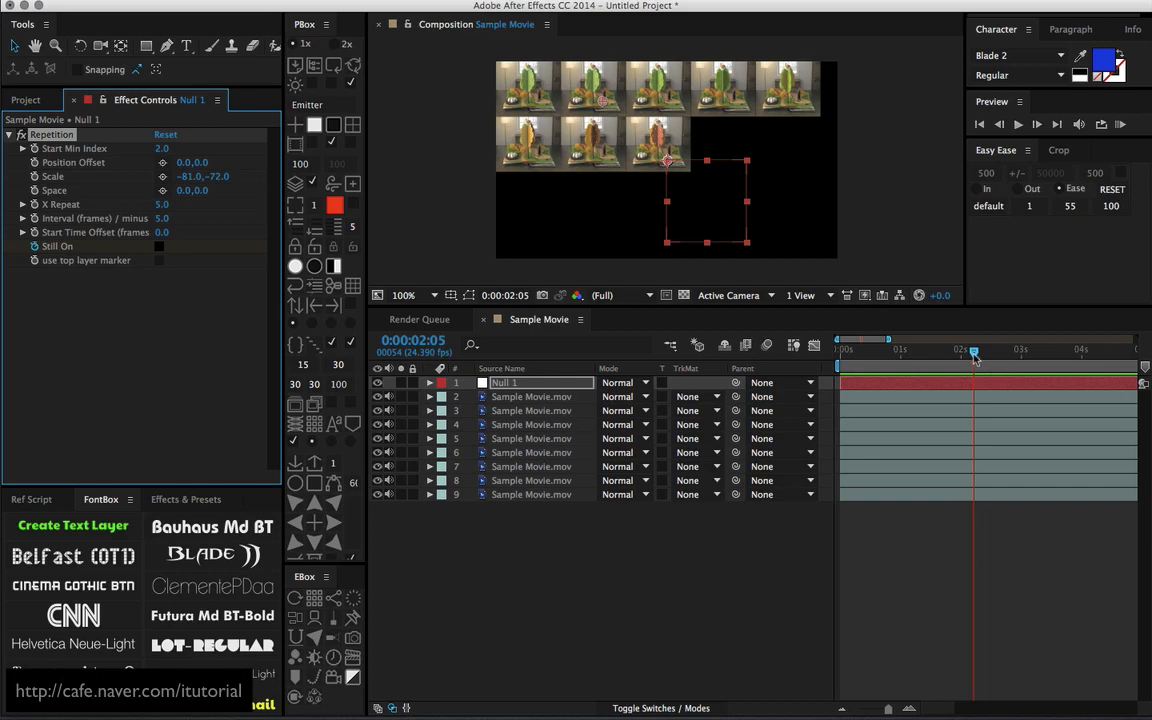
pyautogui.moveTo(974, 357); pyautogui.dragTo(966, 357)
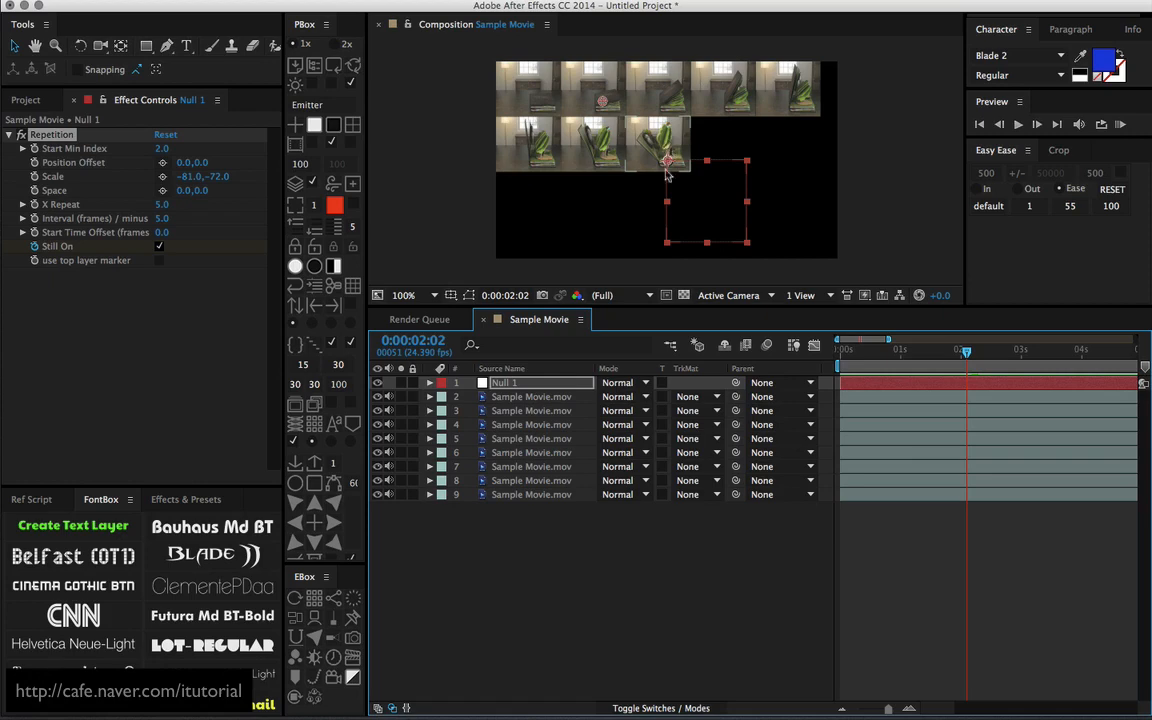
# - Switch to QuickTime Player to examine the page flip in Flipbook.mov, and return to After Effects
pyautogui.press('super+Tab')
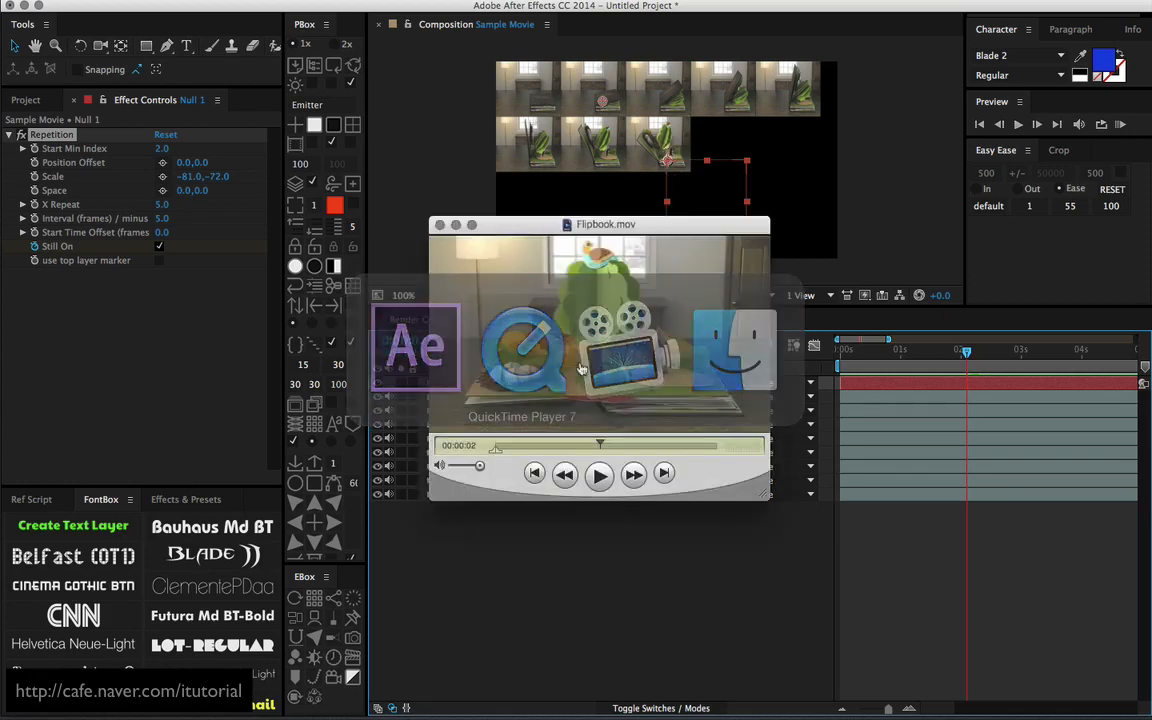
pyautogui.moveTo(590, 445); pyautogui.dragTo(557, 446)
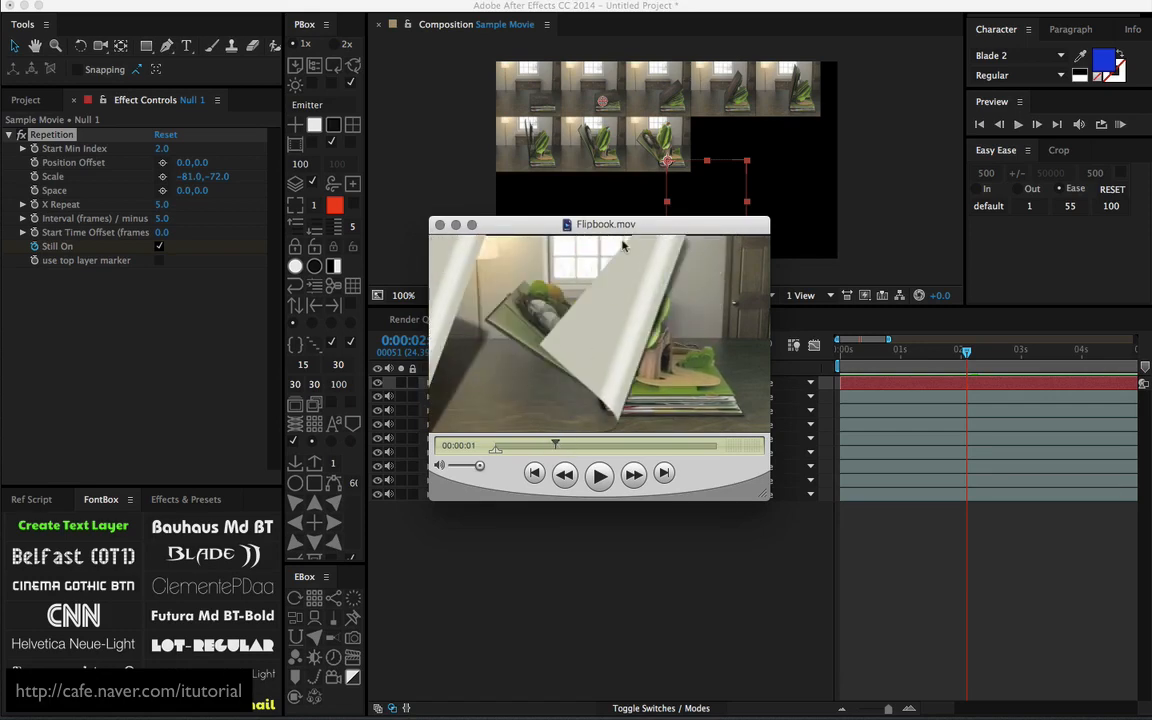
pyautogui.moveTo(562, 222); pyautogui.dragTo(564, 235)
pyautogui.click(197, 317)
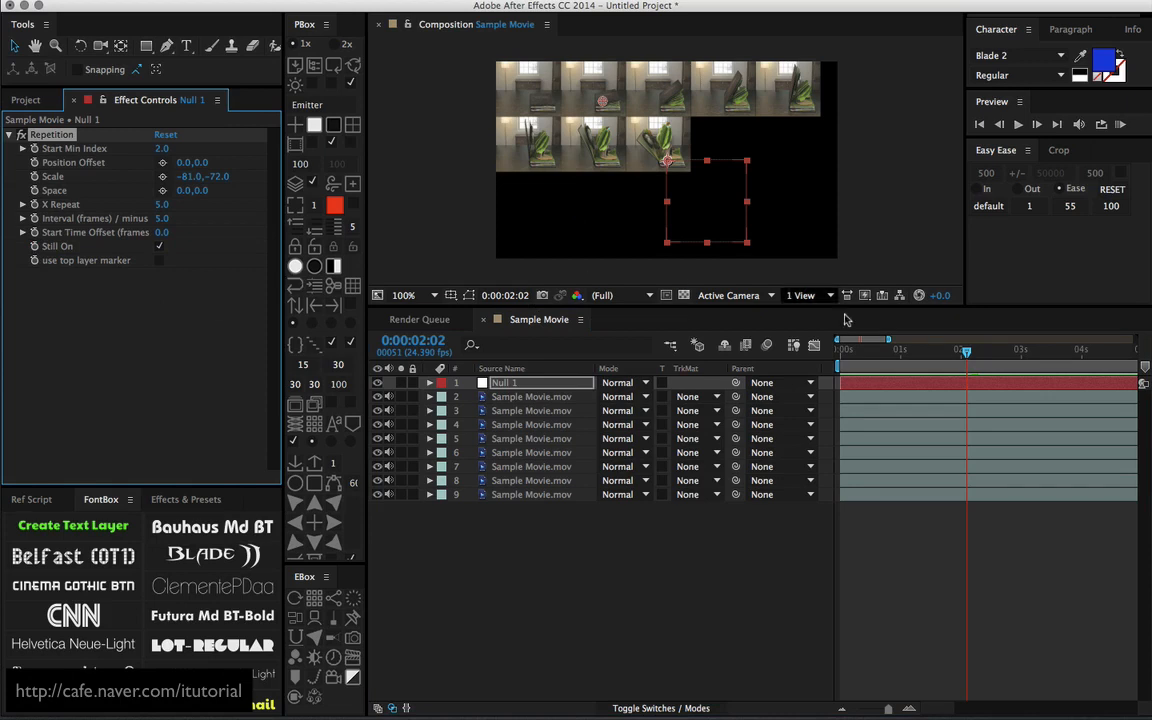
# - Add a layer marker at 0:00:01:05 on the lowest Sample Movie.mov layer
pyautogui.click(919, 352)
pyautogui.moveTo(908, 360); pyautogui.dragTo(922, 354)
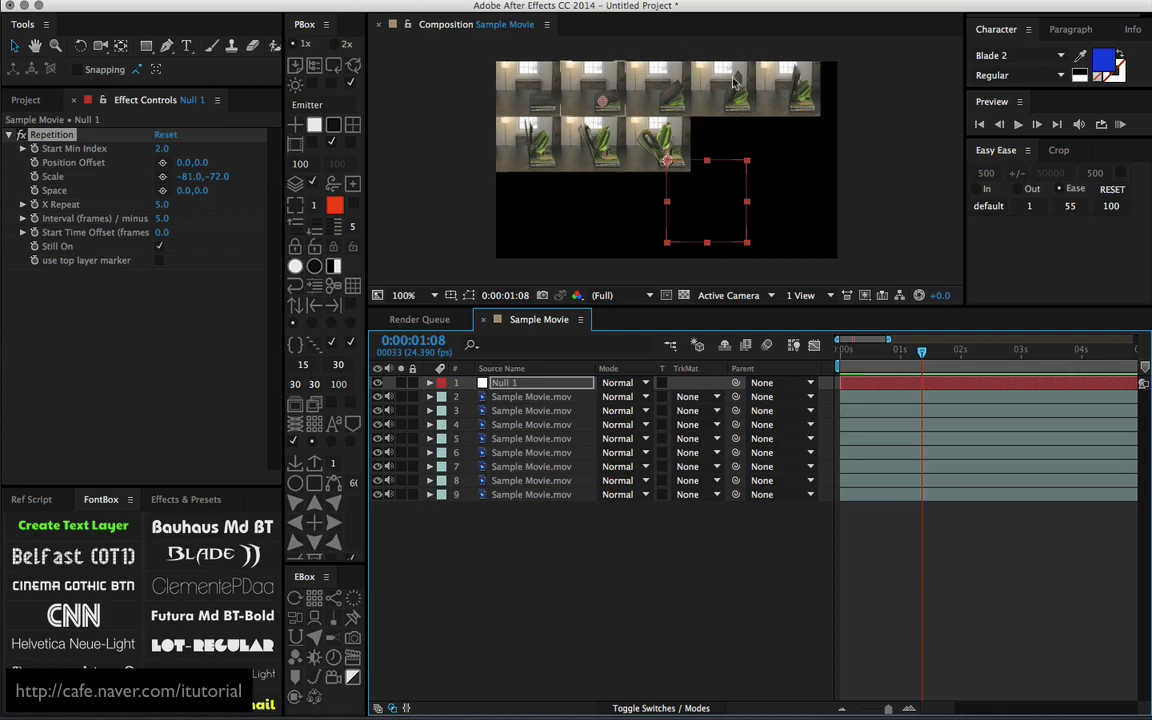
pyautogui.moveTo(921, 353); pyautogui.dragTo(914, 353)
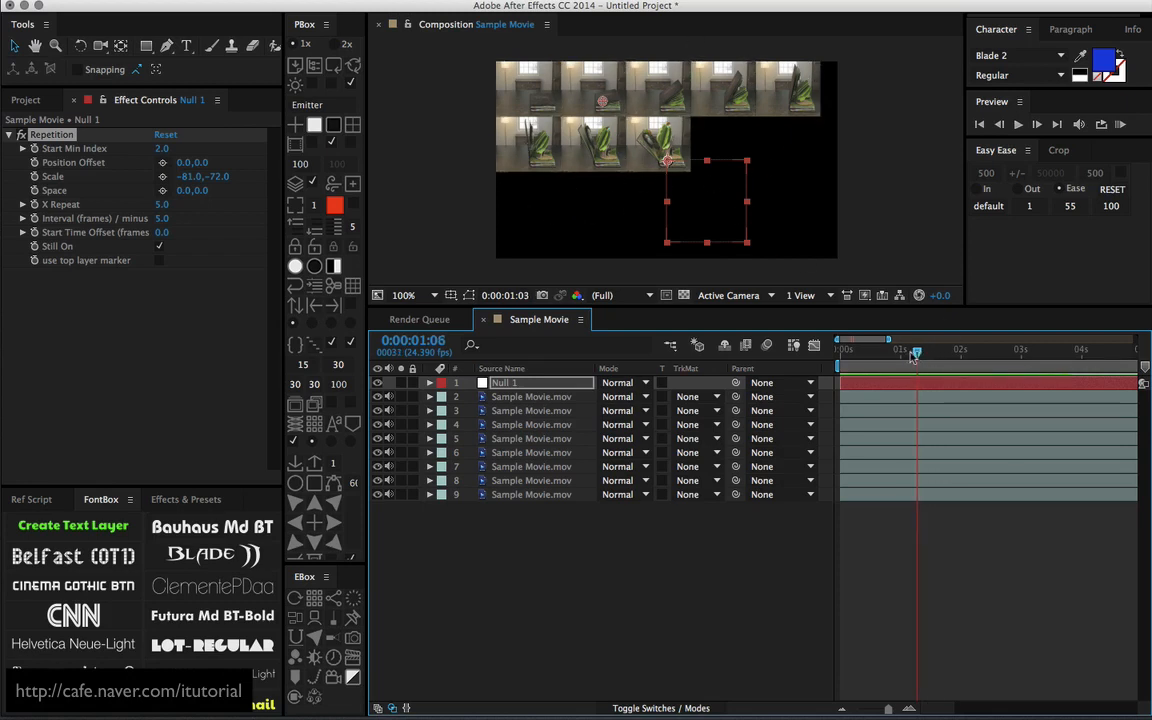
pyautogui.click(525, 494)
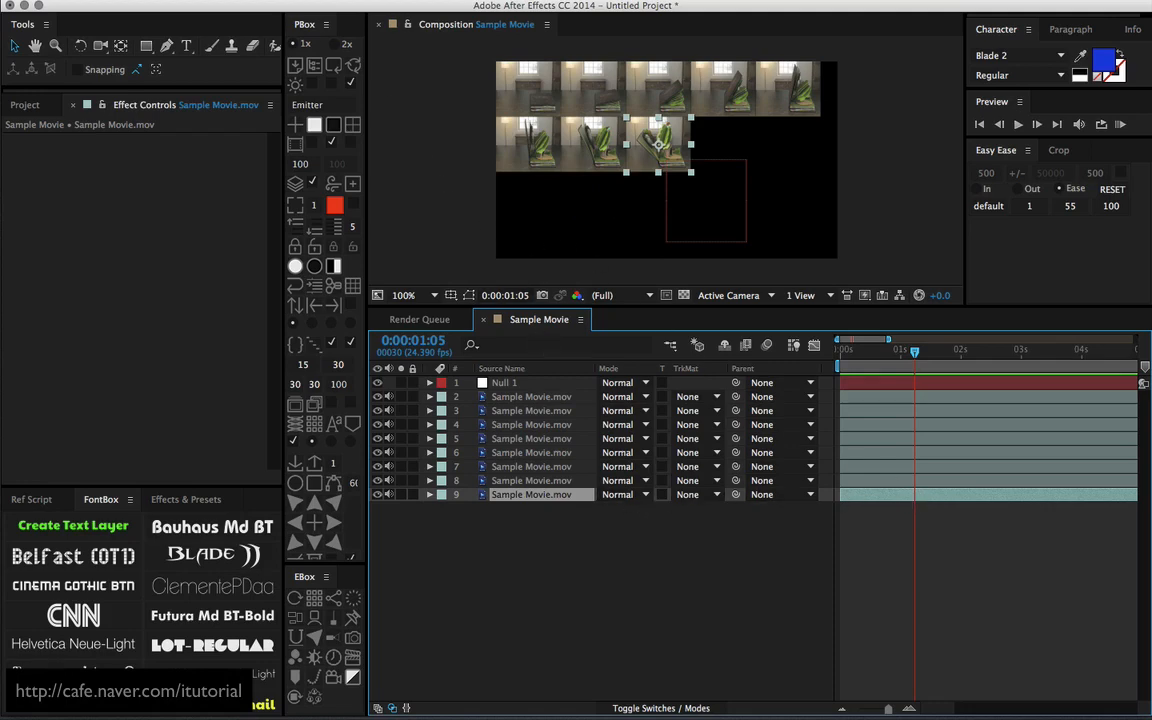
pyautogui.click(300, 0)
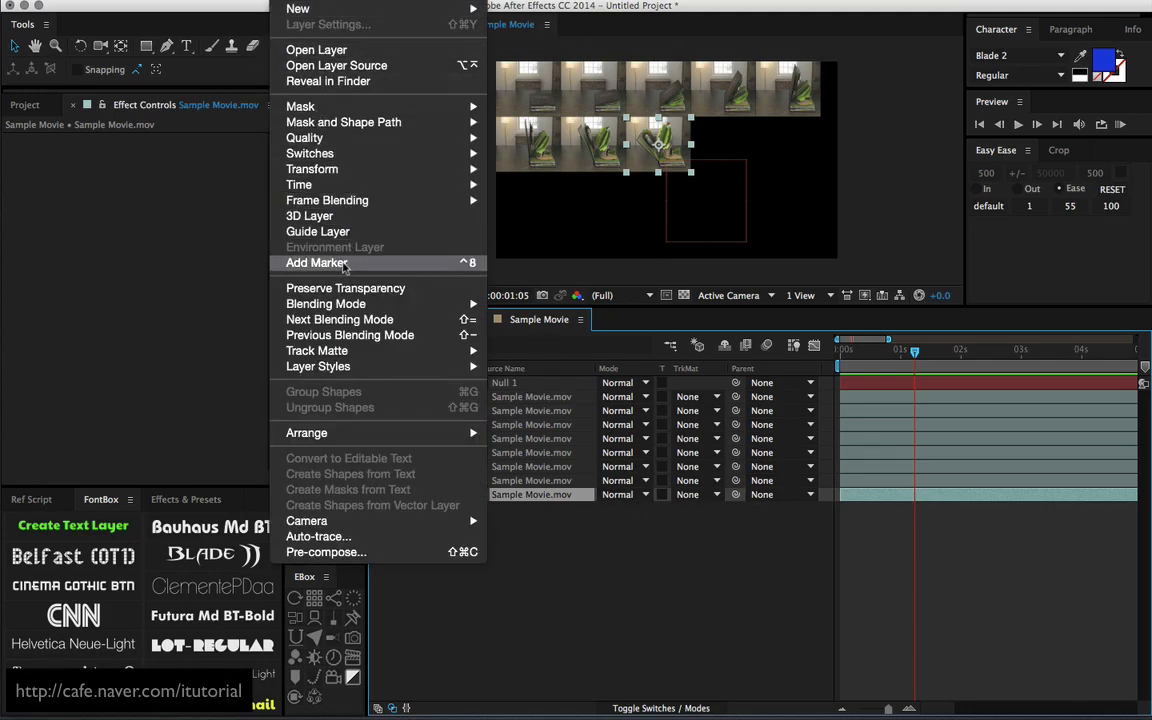
pyautogui.click(343, 263)
pyautogui.click(916, 501)
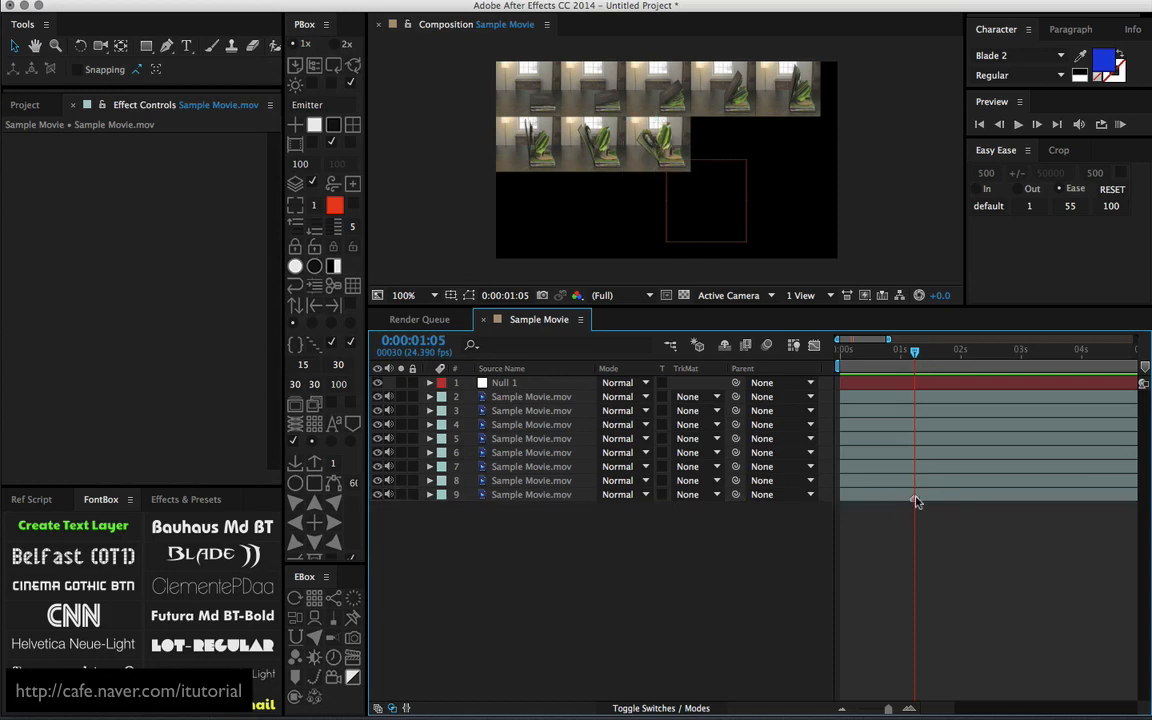
# - Scrub the timeline back and forth across the marker to compare the tiles before and after it
pyautogui.moveTo(915, 355)
pyautogui.mouseDown()
pyautogui.moveTo(941, 355)
pyautogui.moveTo(909, 357)
pyautogui.mouseUp()
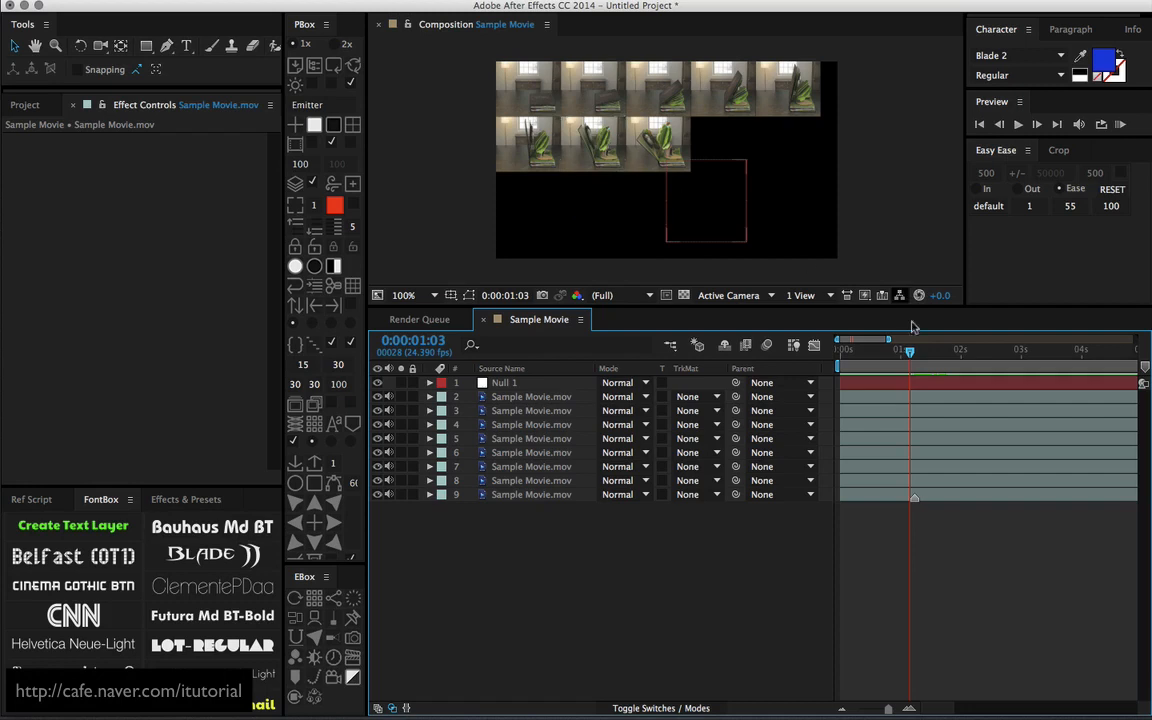
pyautogui.moveTo(909, 352); pyautogui.dragTo(928, 358)
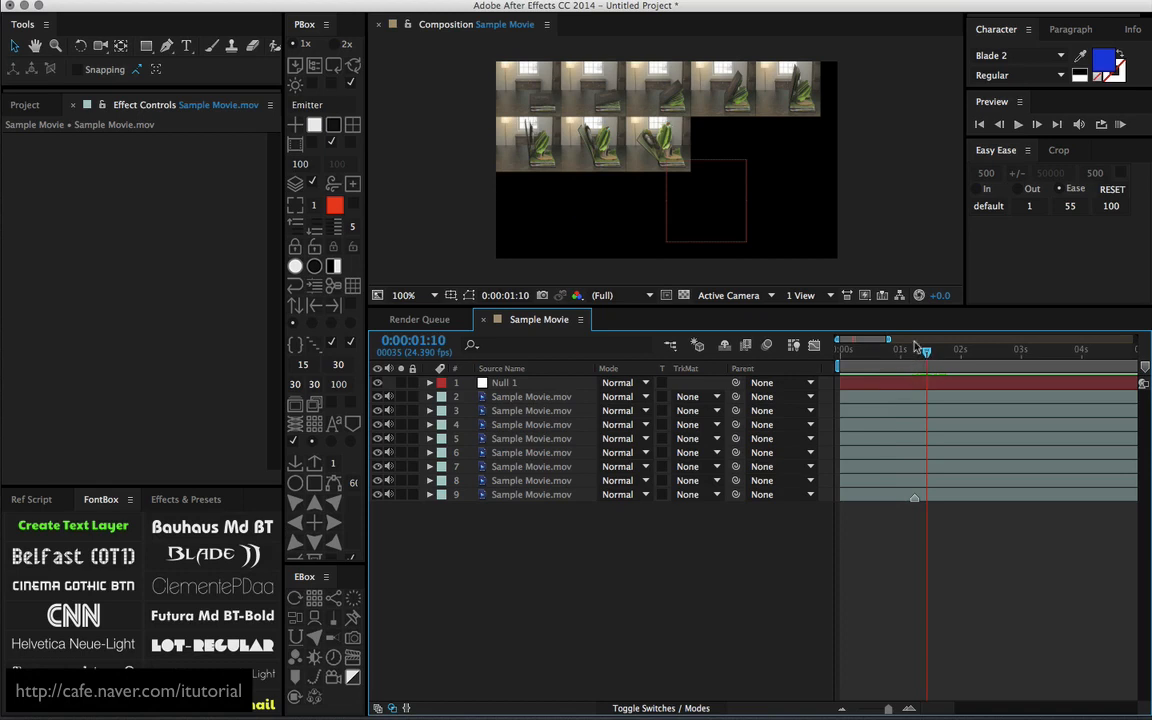
pyautogui.click(914, 352)
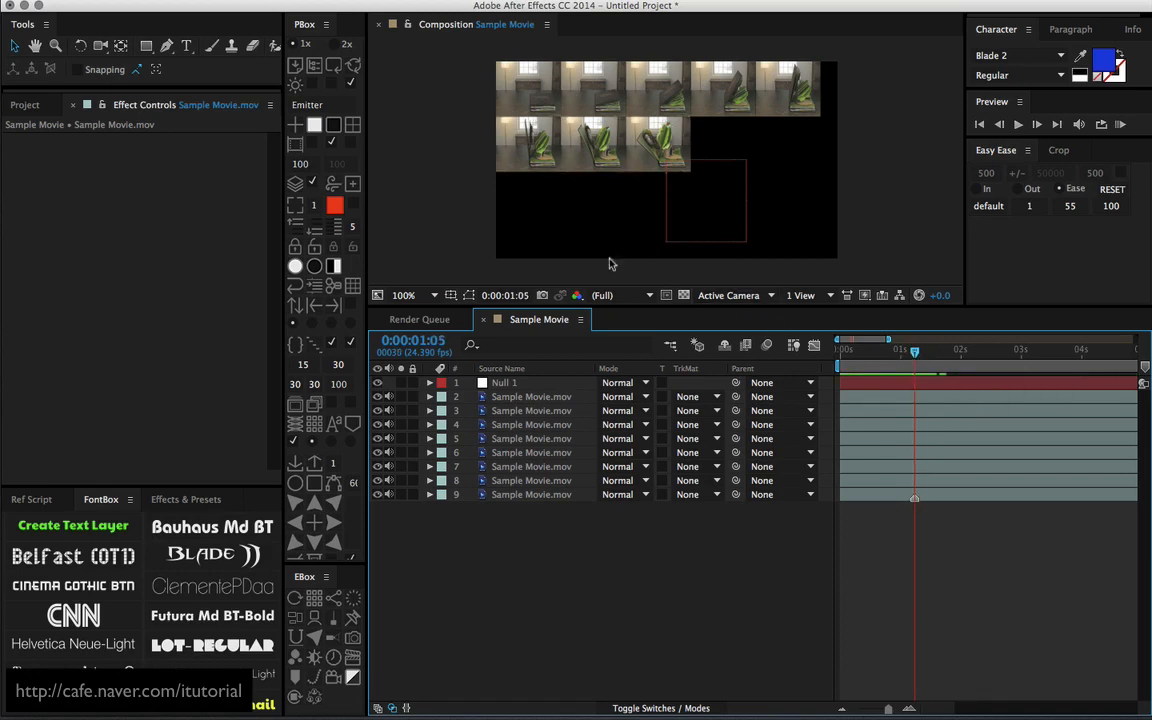
pyautogui.moveTo(915, 354); pyautogui.dragTo(922, 355)
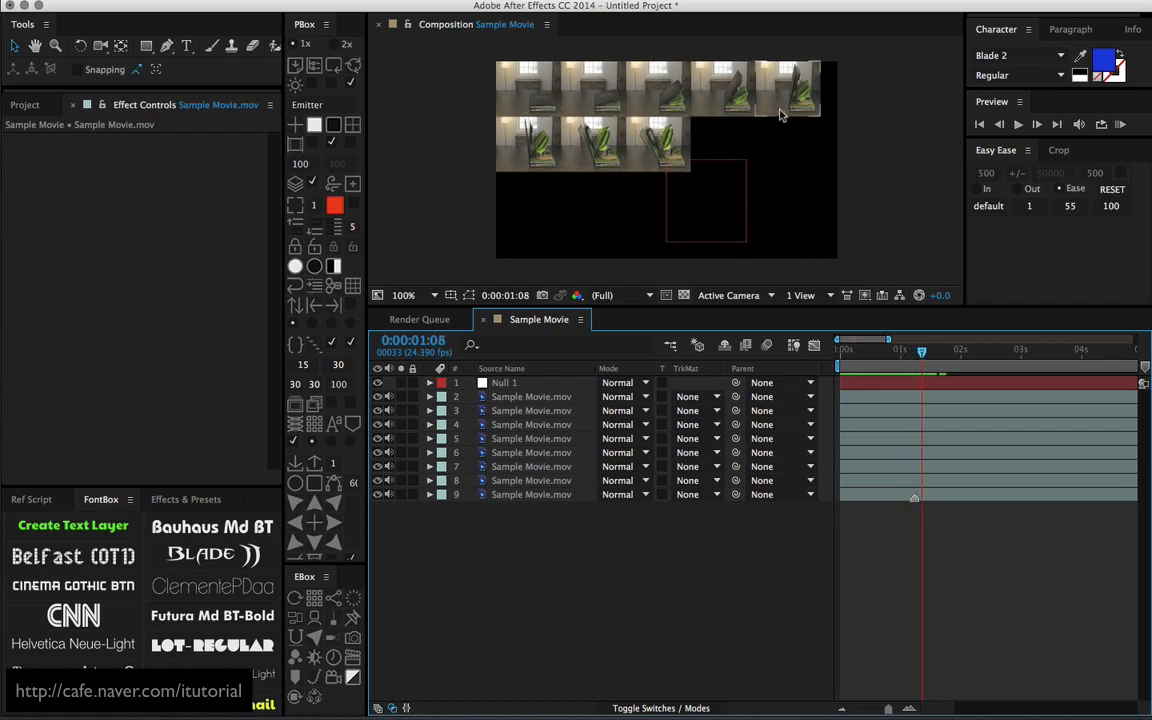
# - Try a 10-frame Repetition interval on the null, scrub the result, and set the interval back to 5 frames
pyautogui.click(490, 383)
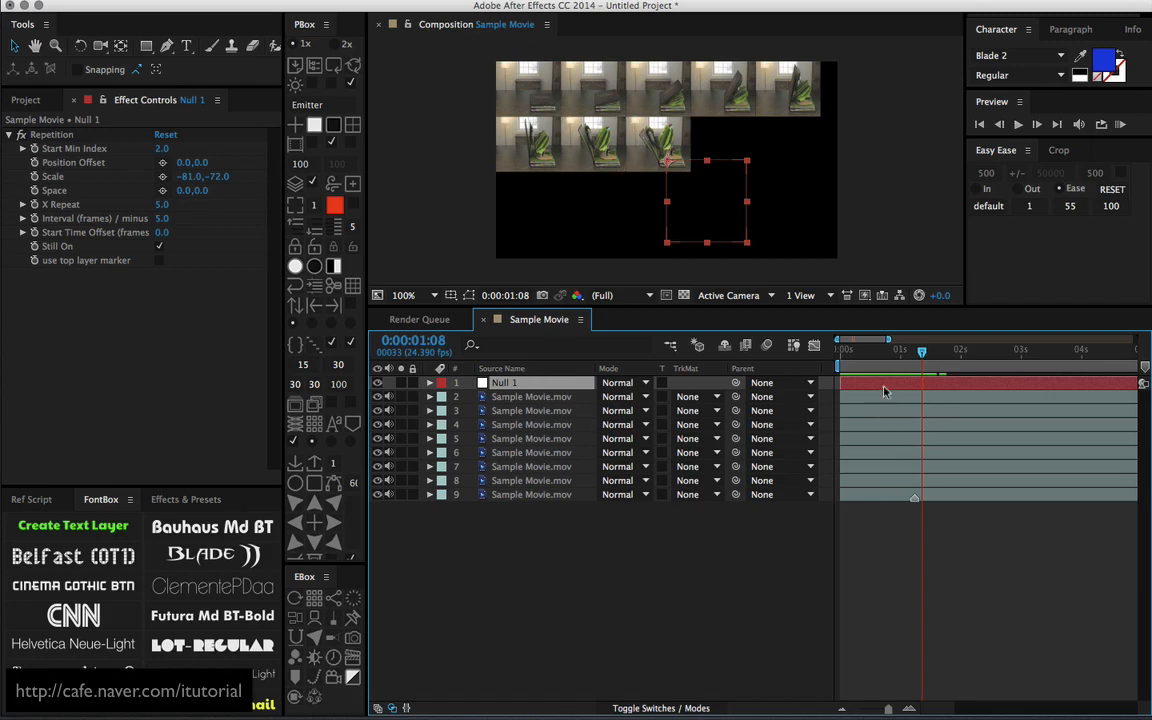
pyautogui.moveTo(161, 219); pyautogui.dragTo(212, 264)
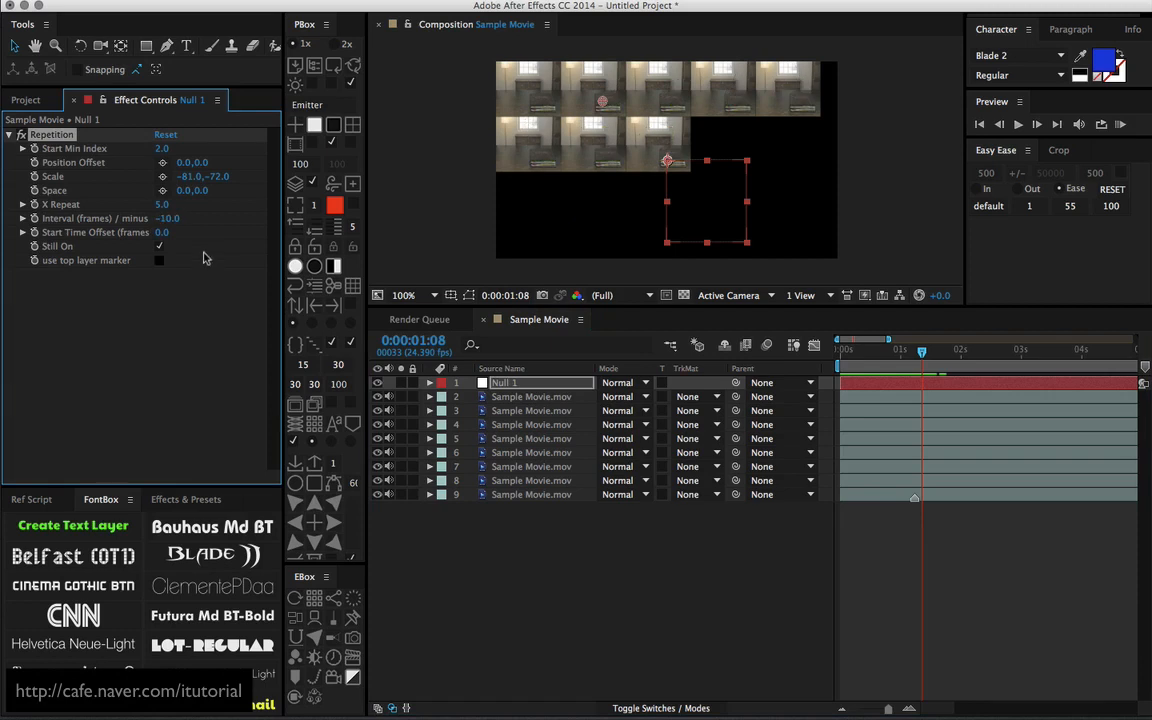
pyautogui.moveTo(170, 219); pyautogui.dragTo(183, 219)
pyautogui.click(166, 219)
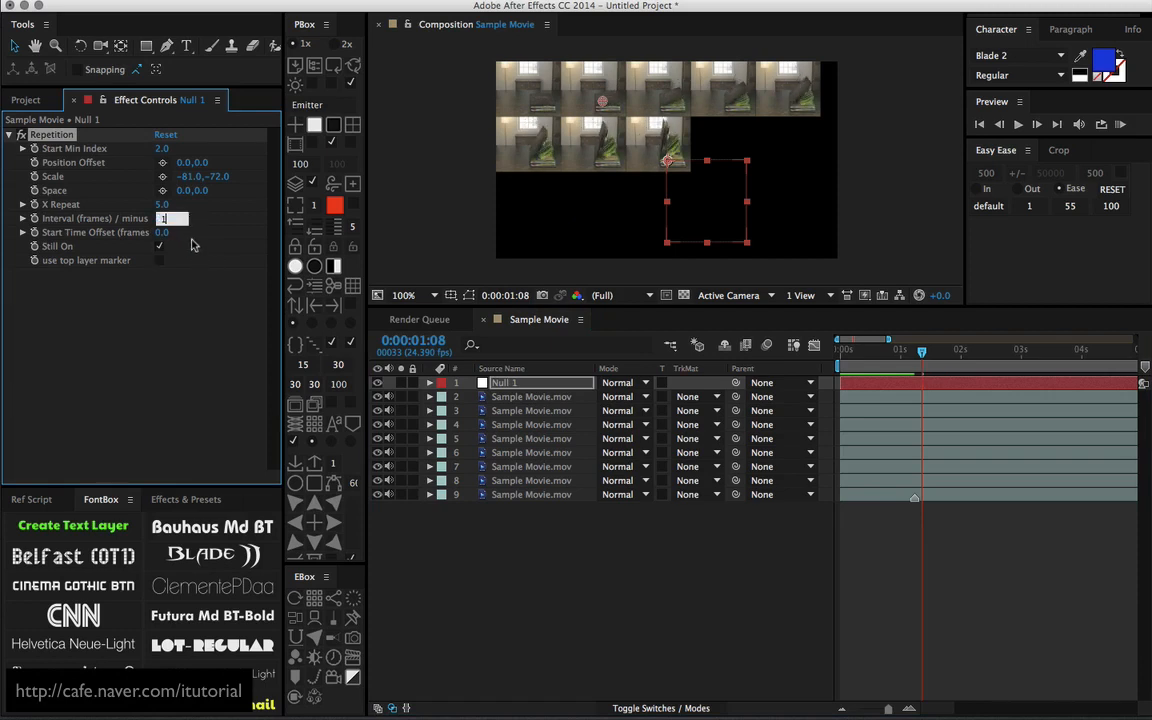
pyautogui.click(199, 300)
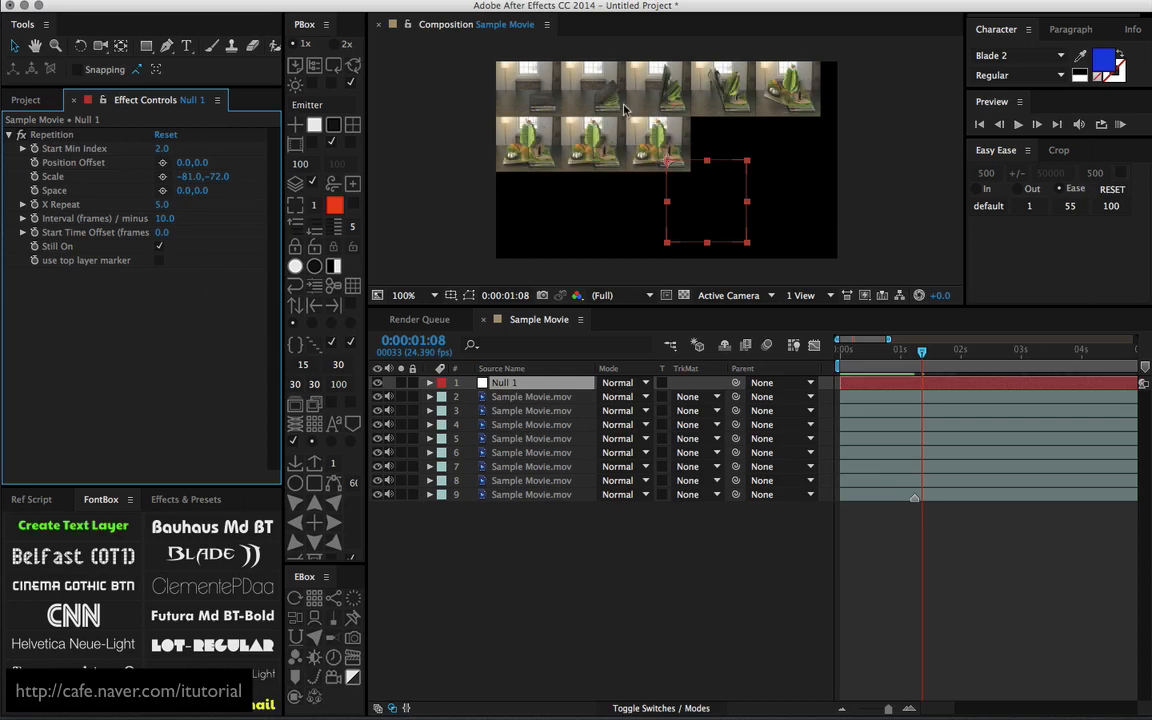
pyautogui.moveTo(905, 352)
pyautogui.mouseDown()
pyautogui.moveTo(908, 362)
pyautogui.moveTo(955, 362)
pyautogui.moveTo(901, 362)
pyautogui.moveTo(894, 377)
pyautogui.moveTo(907, 356)
pyautogui.mouseUp()
pyautogui.click(166, 219)
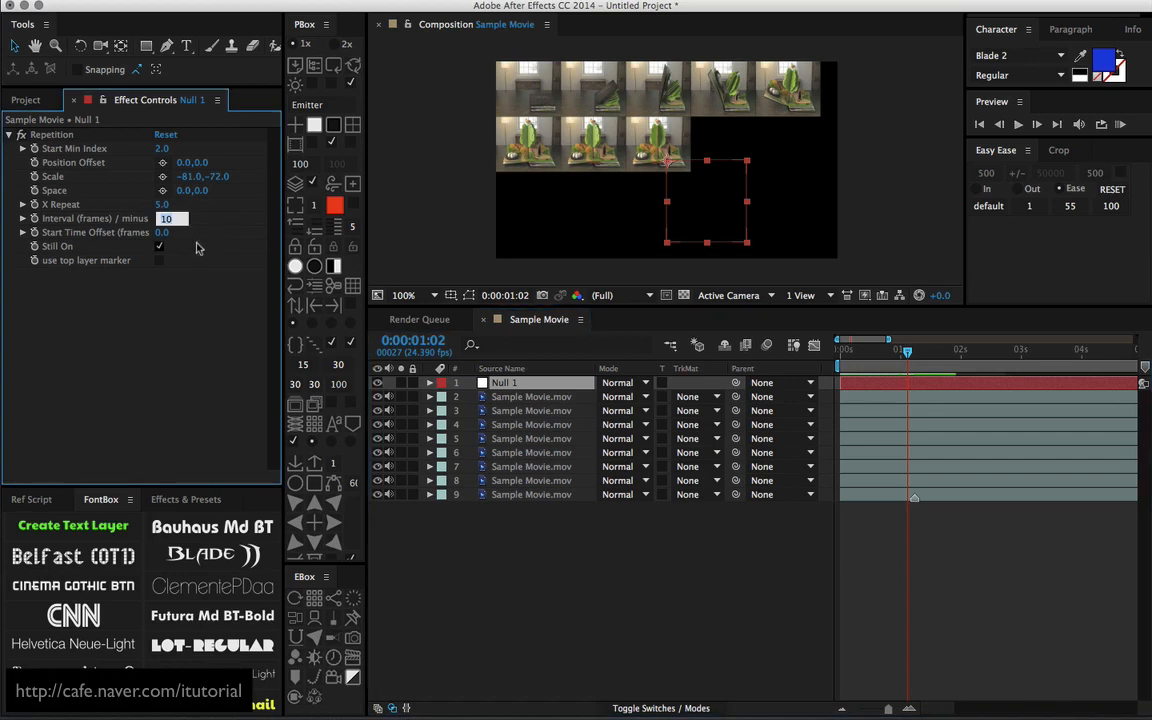
pyautogui.write('5')
pyautogui.press('Return')
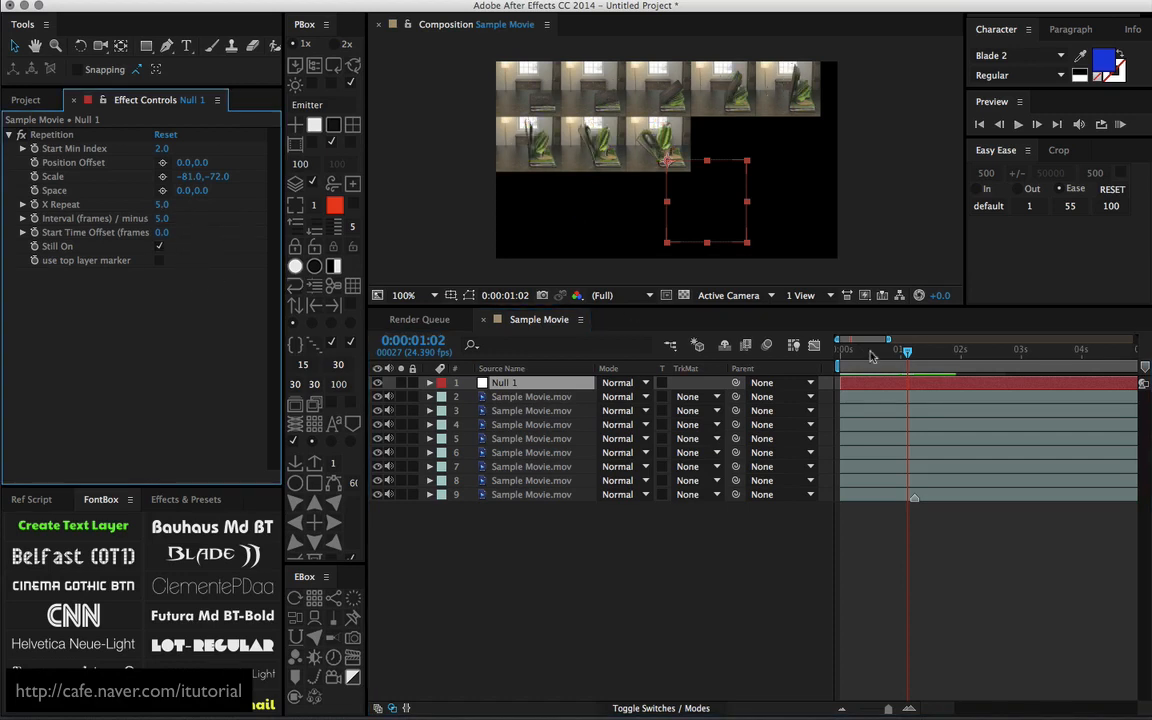
pyautogui.click(900, 357)
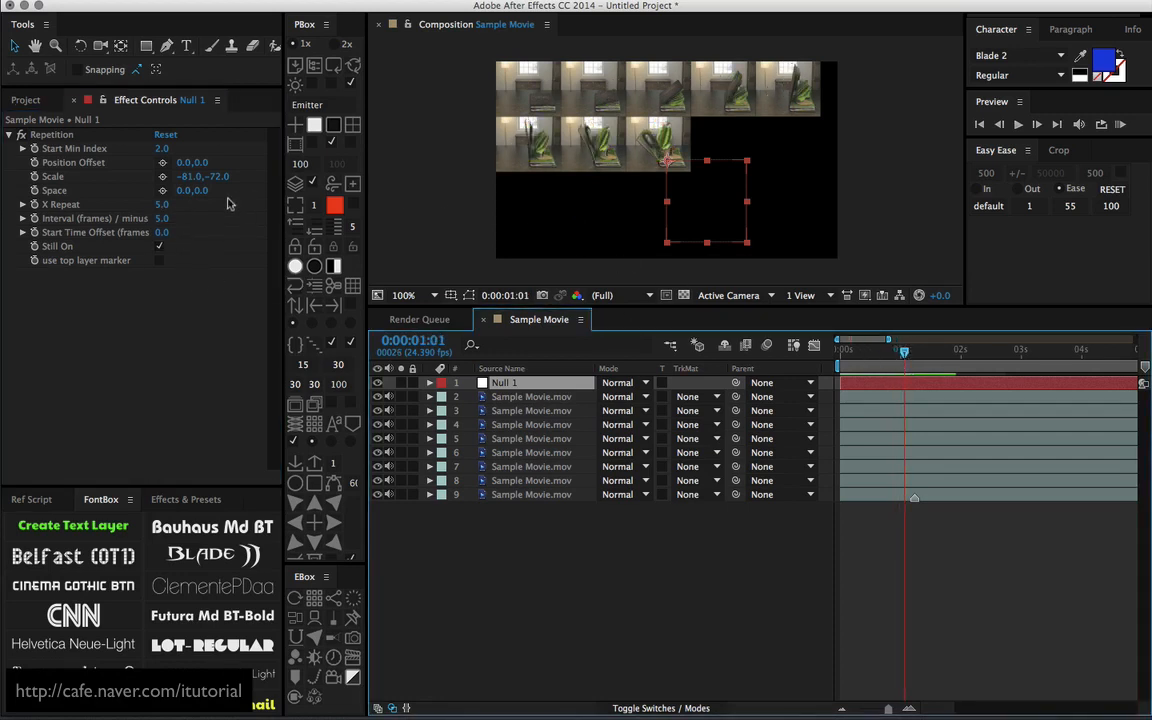
# - Set the null's Repetition Scale to 0, 0 and X Repeat to 1 so the copies fill the frame in a single column
pyautogui.click(188, 176)
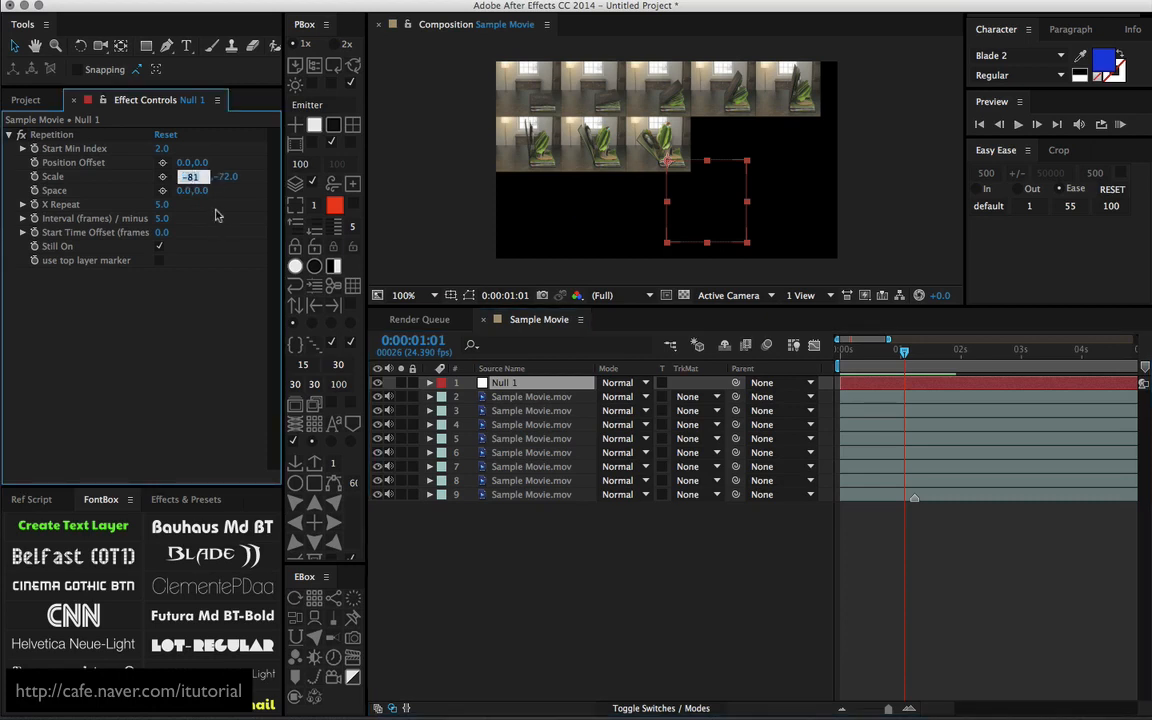
pyautogui.write('0')
pyautogui.press('Return')
pyautogui.click(211, 179)
pyautogui.write('0')
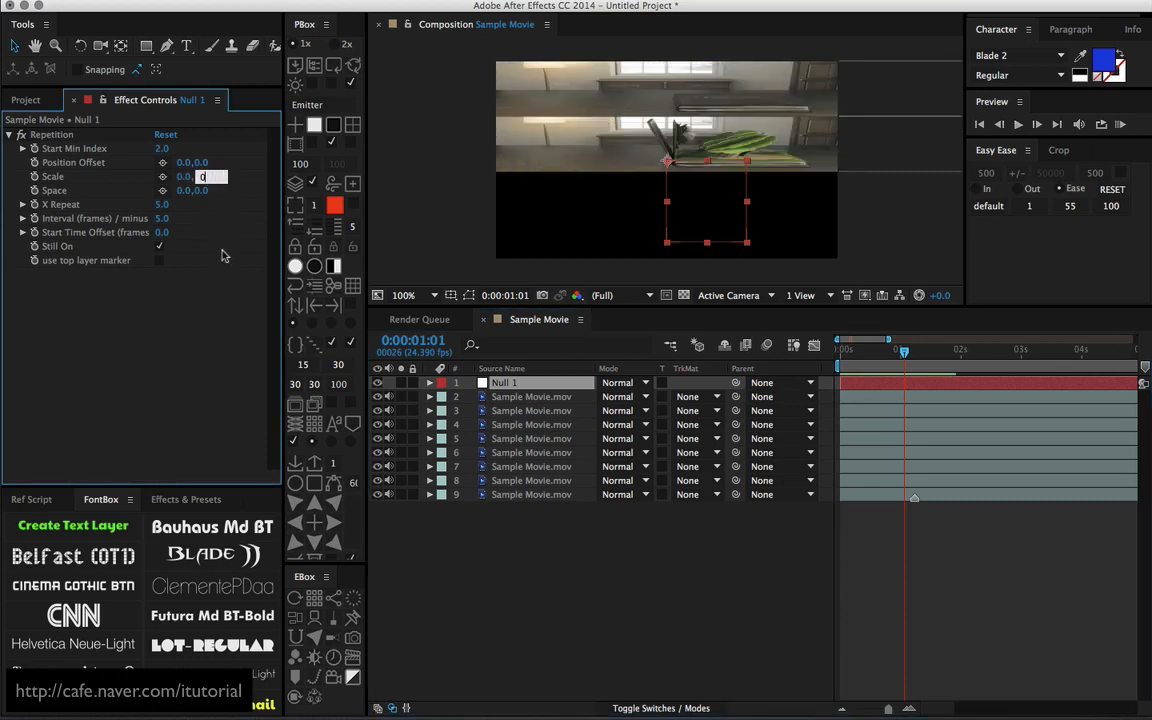
pyautogui.press('Return')
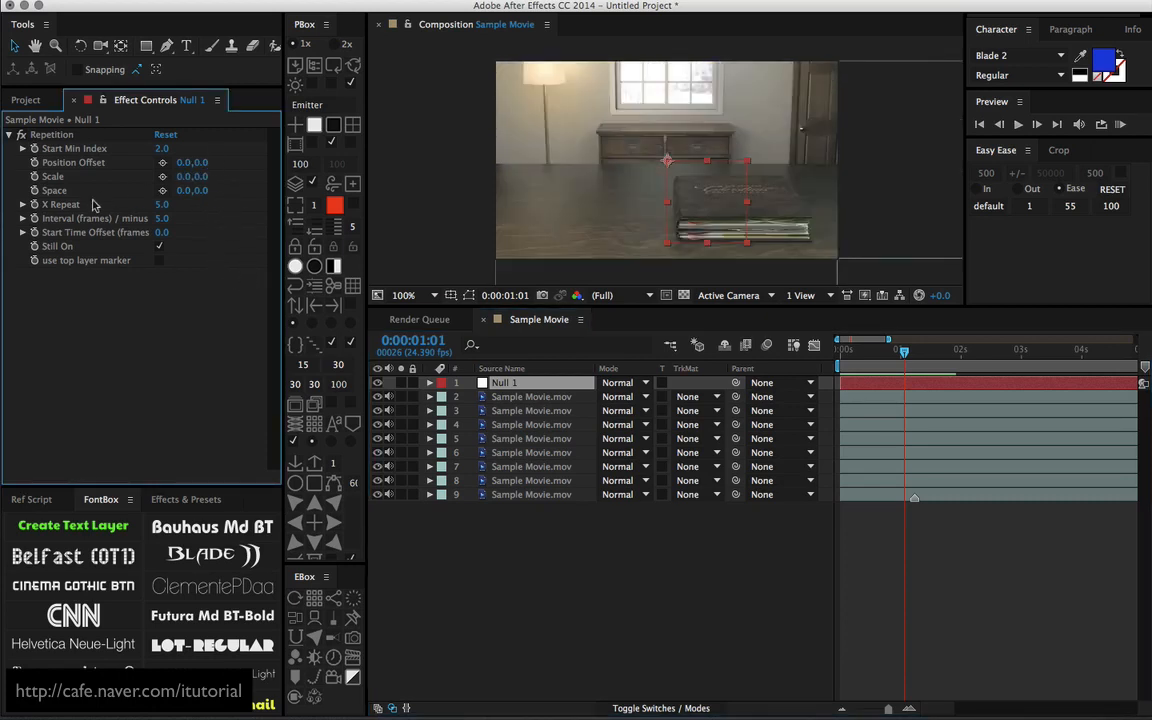
pyautogui.click(162, 204)
pyautogui.write('1')
pyautogui.press('Return')
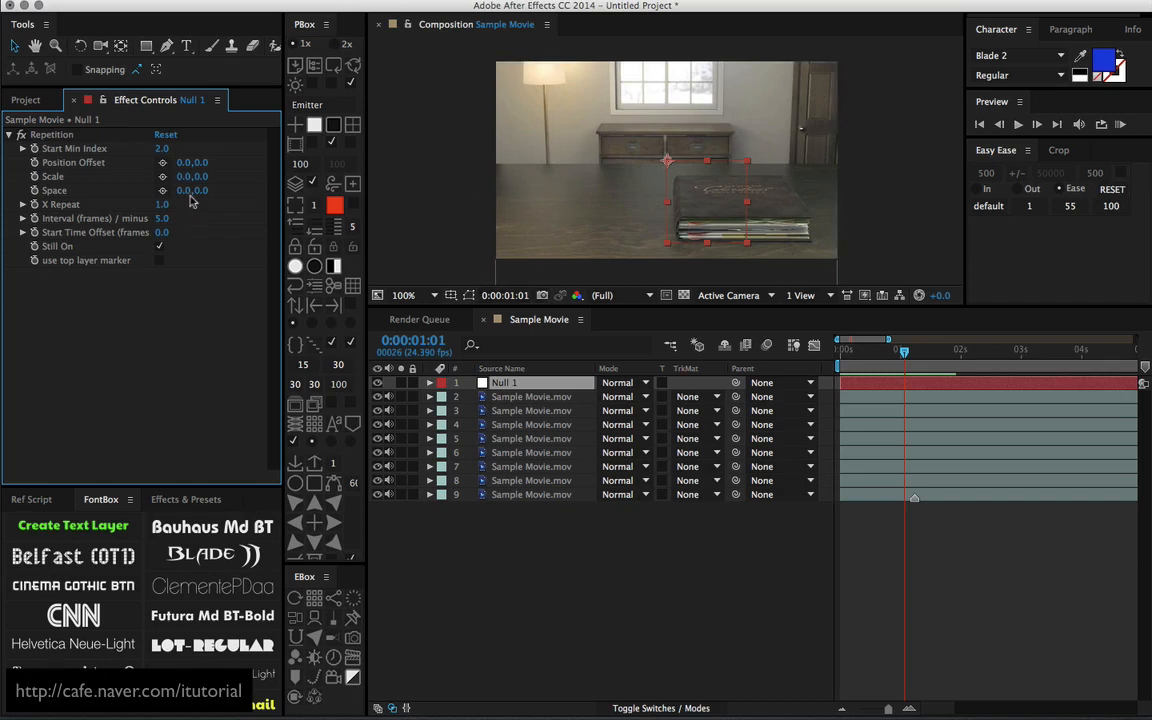
# - Check the pixel height of the Sample Movie.mov footage and set the Repetition effect's vertical Space to -240
pyautogui.moveTo(192, 192); pyautogui.dragTo(99, 207)
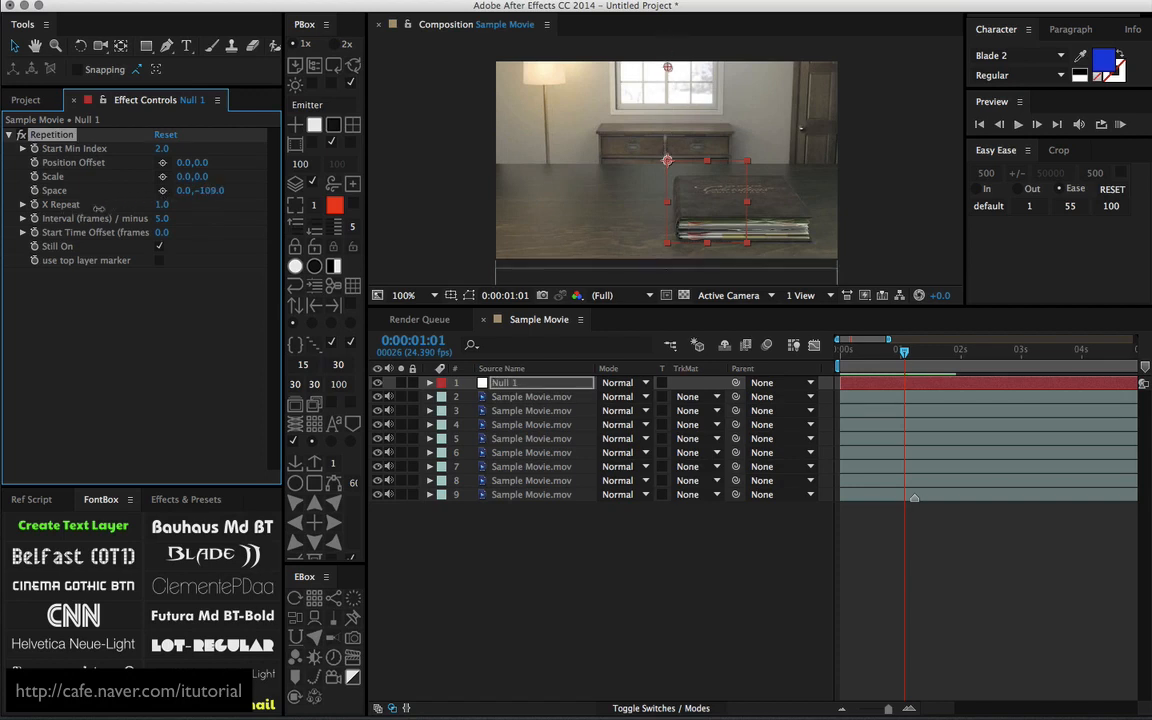
pyautogui.click(35, 100)
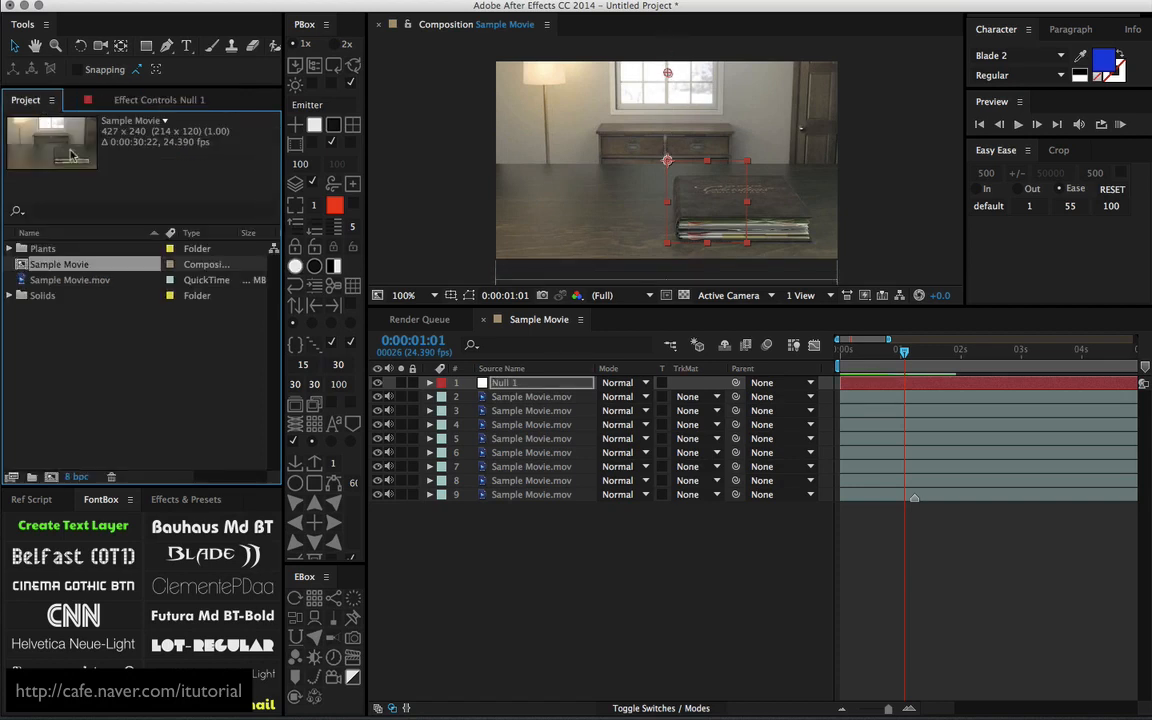
pyautogui.click(68, 280)
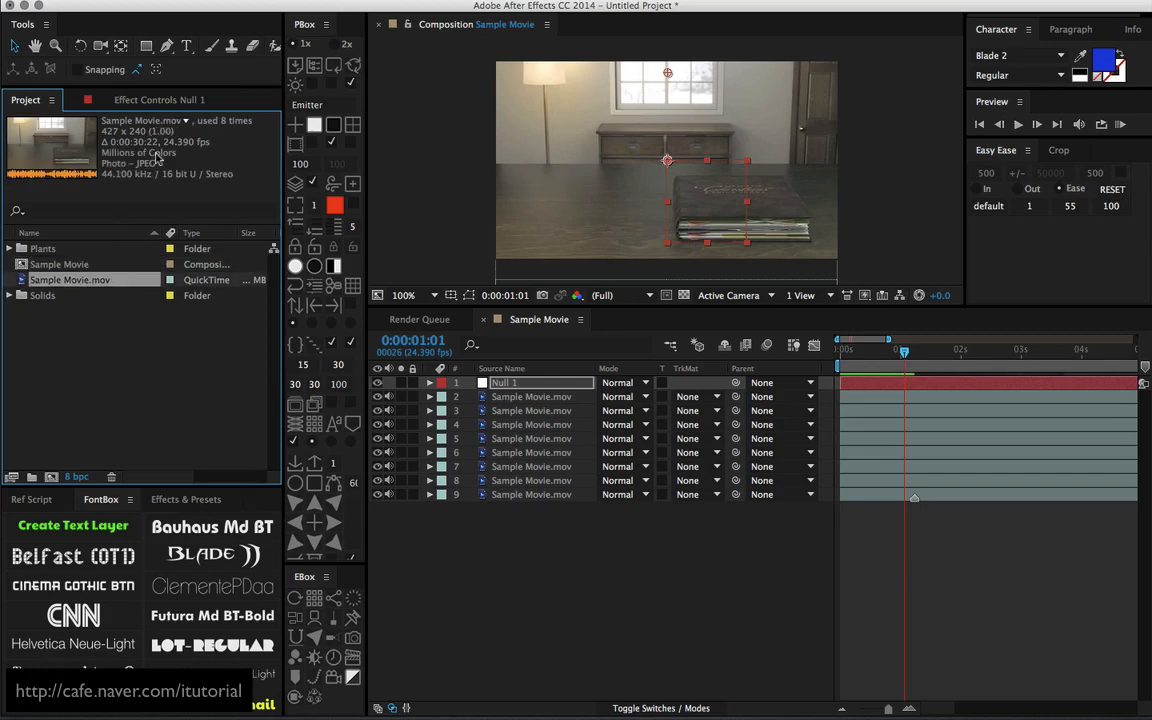
pyautogui.click(140, 100)
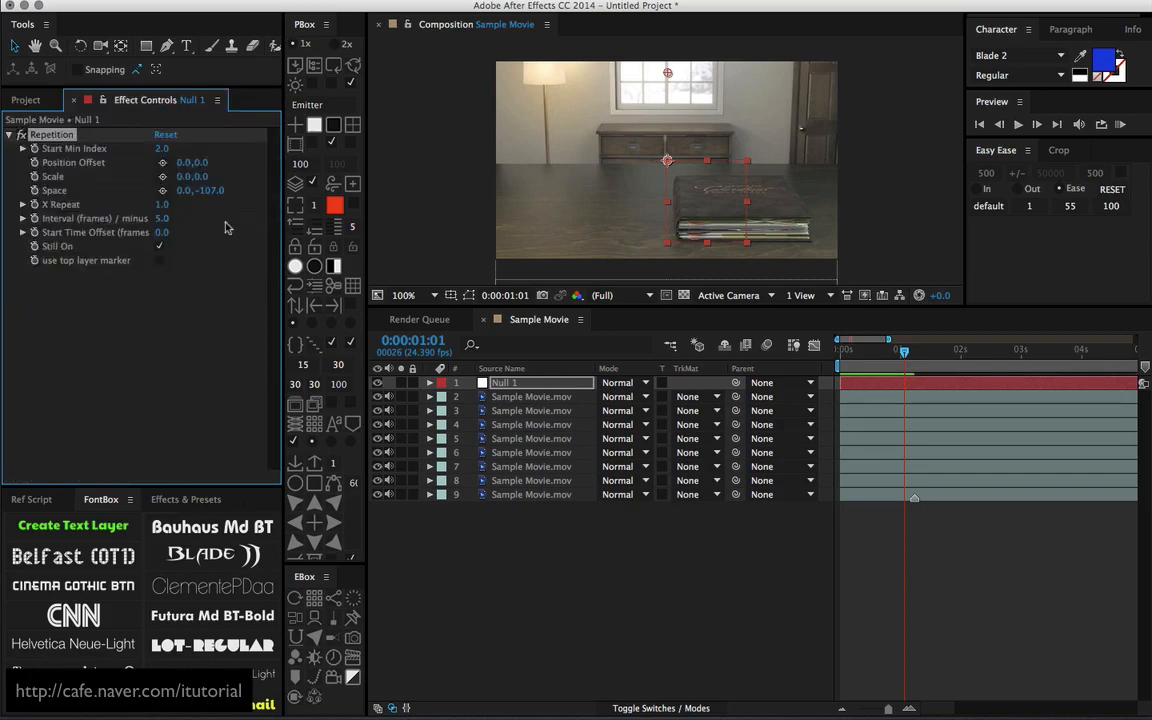
pyautogui.click(211, 190)
pyautogui.write('-240')
pyautogui.click(240, 283)
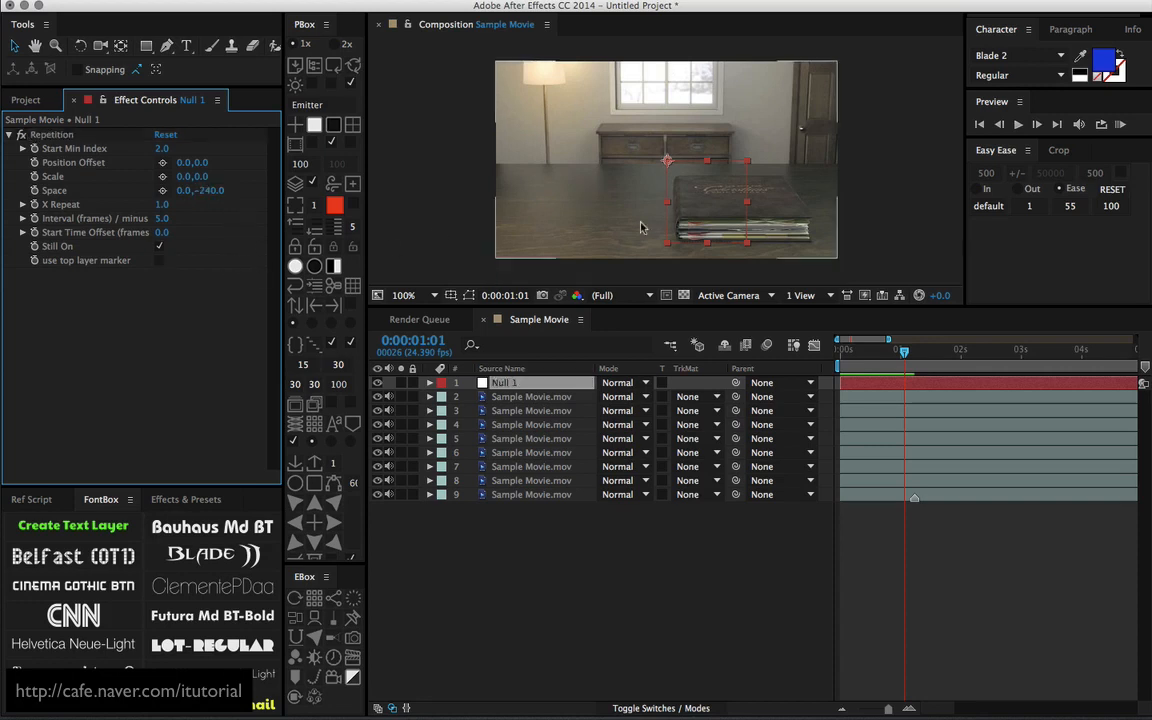
# - Solo the three uppermost Sample Movie.mov layers one at a time and scrub the first second to inspect the stacked stills
pyautogui.moveTo(903, 356); pyautogui.dragTo(881, 361)
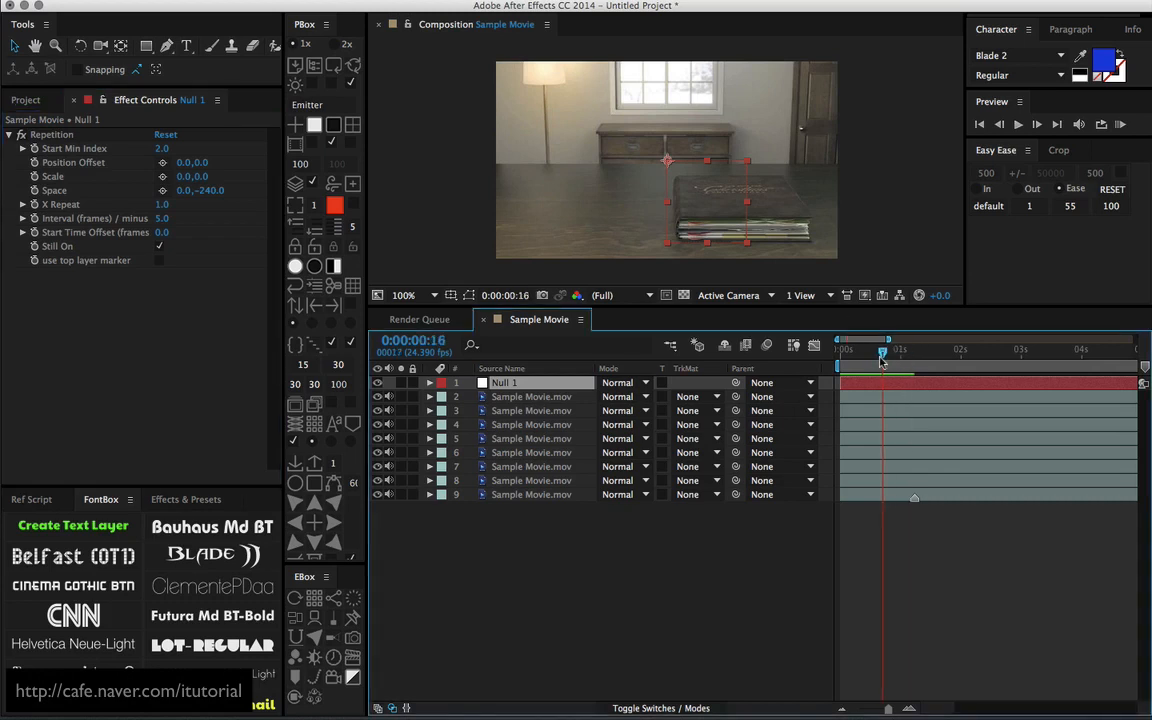
pyautogui.click(401, 396)
pyautogui.click(401, 396)
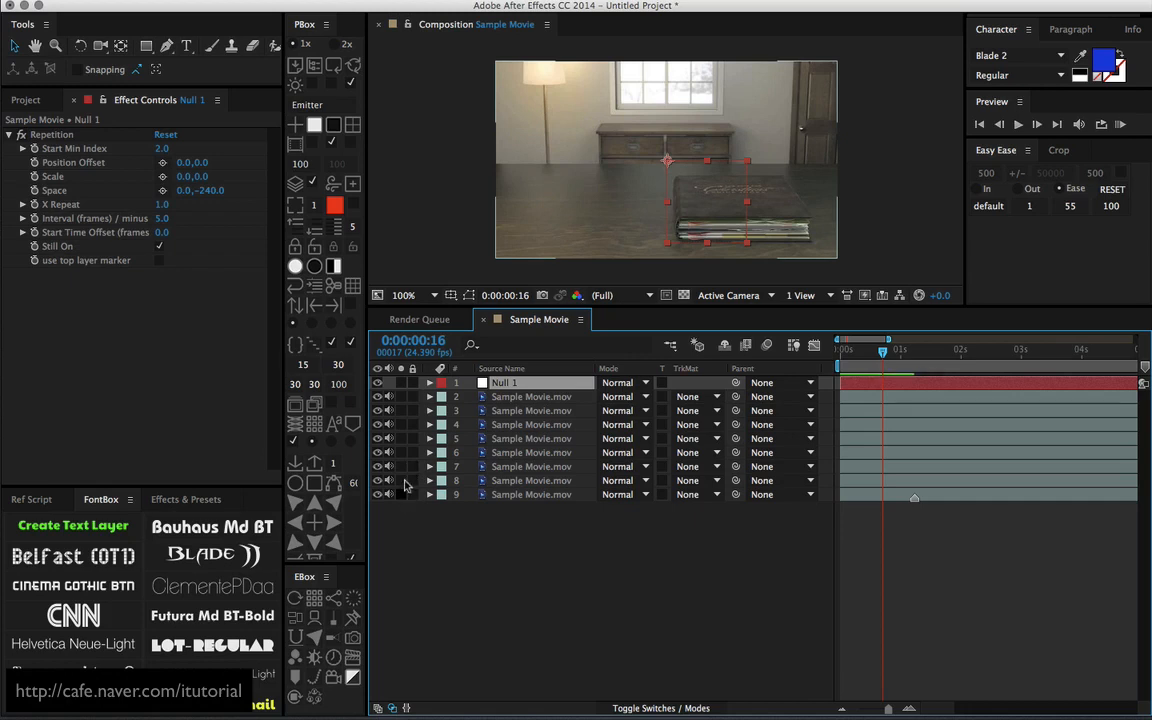
pyautogui.click(401, 410)
pyautogui.click(401, 410)
pyautogui.click(401, 424)
pyautogui.moveTo(884, 352); pyautogui.dragTo(896, 354)
pyautogui.click(401, 424)
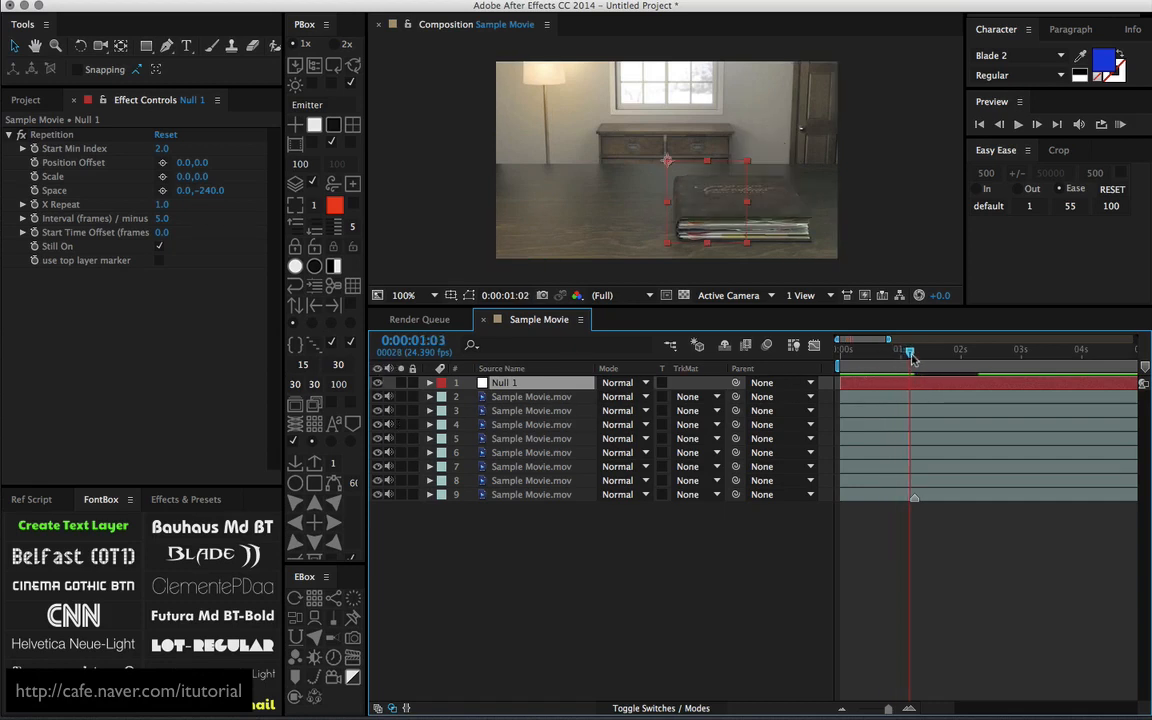
pyautogui.moveTo(895, 352); pyautogui.dragTo(903, 360)
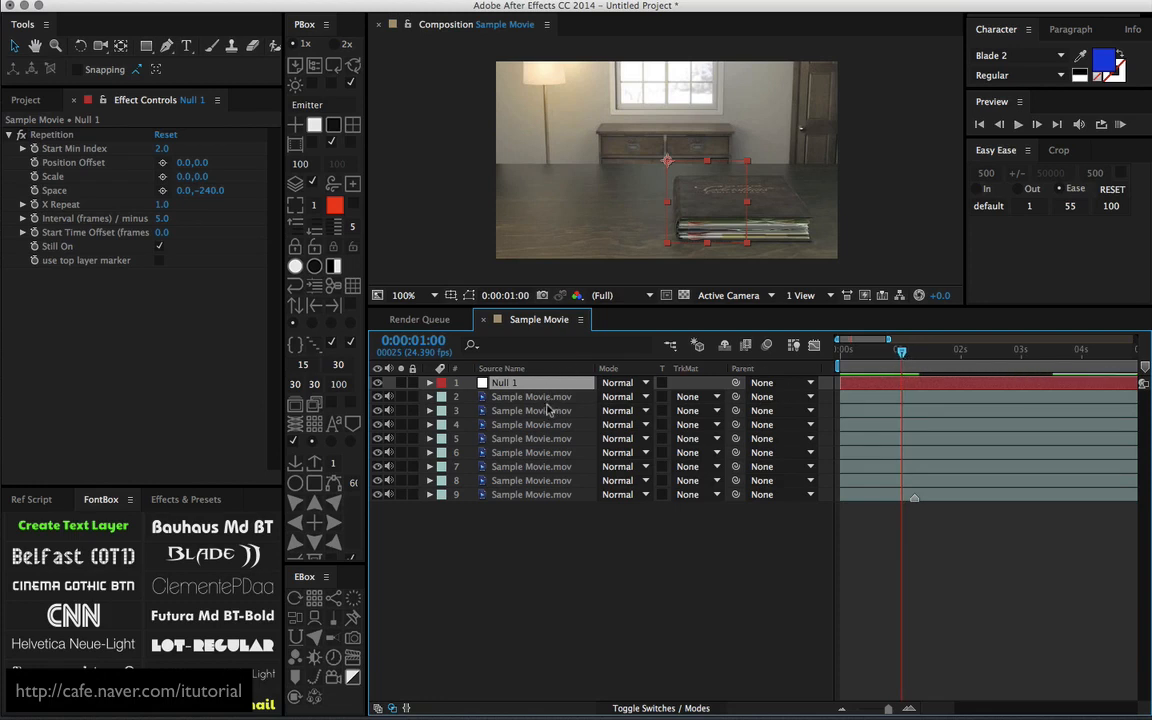
# - Apply the CC Page Turn effect to the uppermost Sample Movie.mov layer at 0:00:00:00, keeping Render at Front & Back Page
pyautogui.click(500, 397)
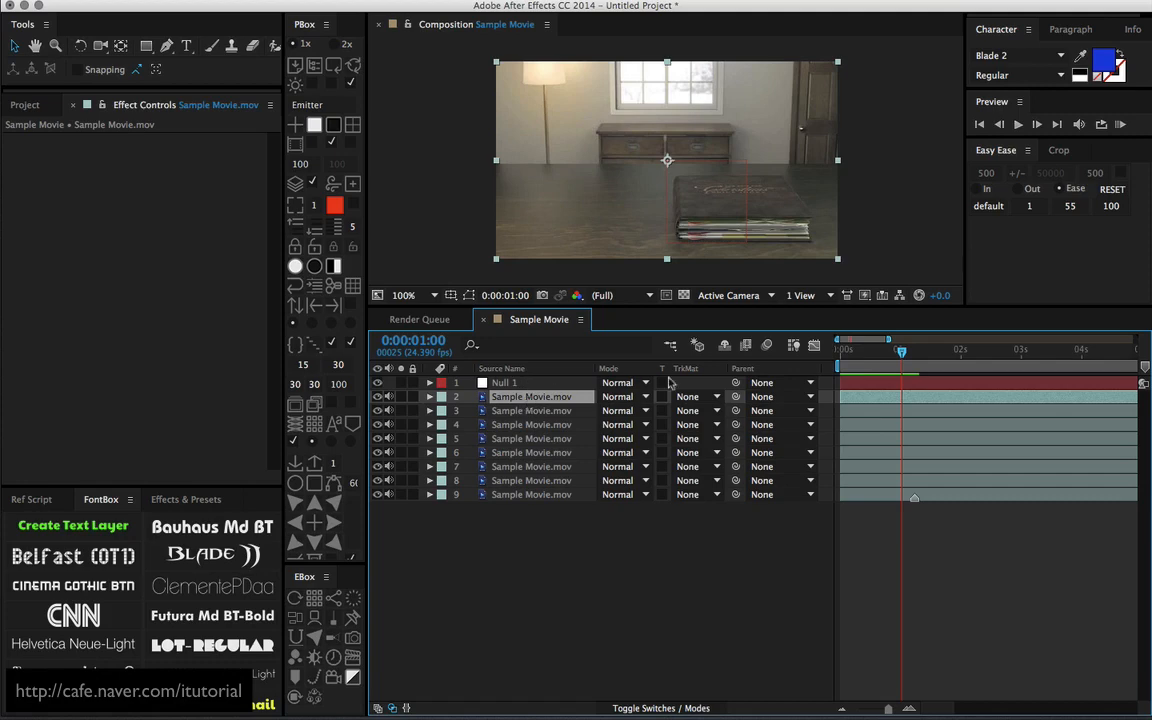
pyautogui.moveTo(855, 360); pyautogui.dragTo(803, 368)
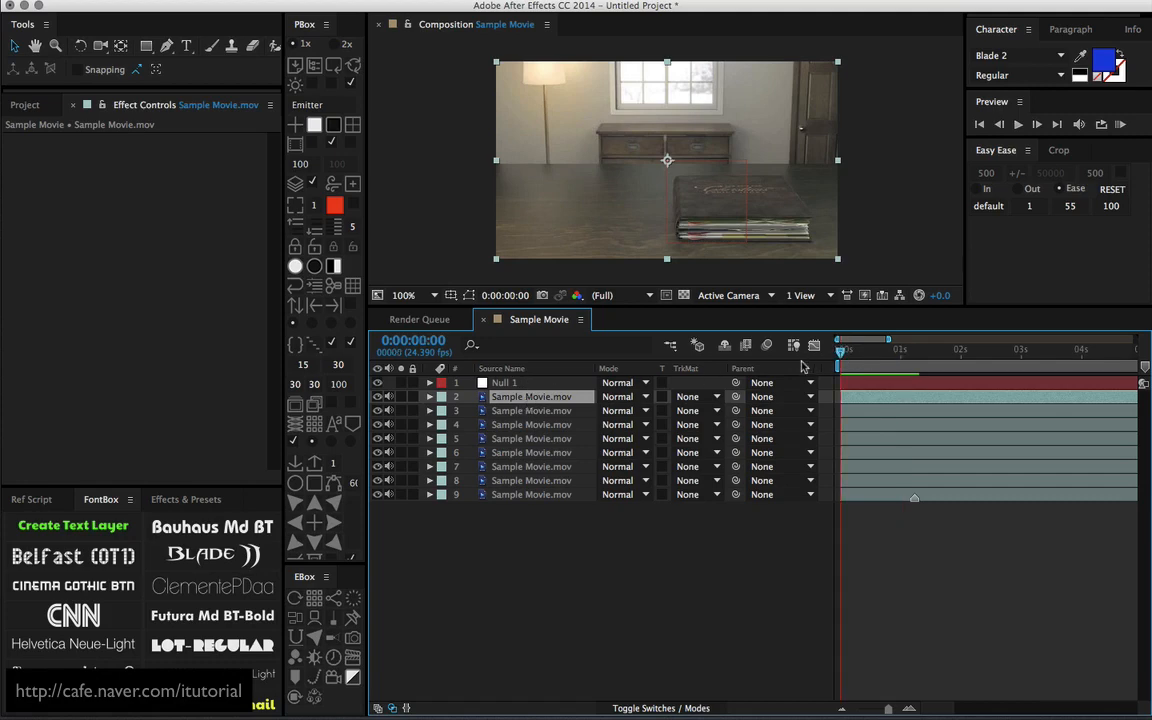
pyautogui.click(333, 4)
pyautogui.moveTo(414, 193)
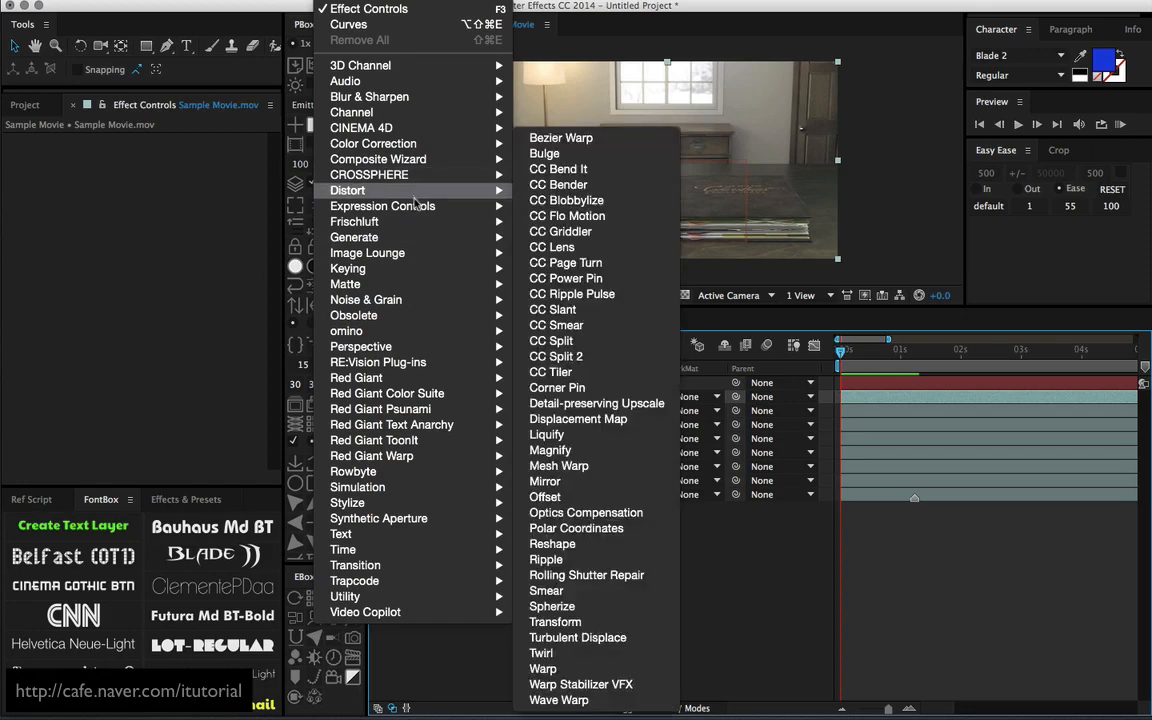
pyautogui.moveTo(420, 241)
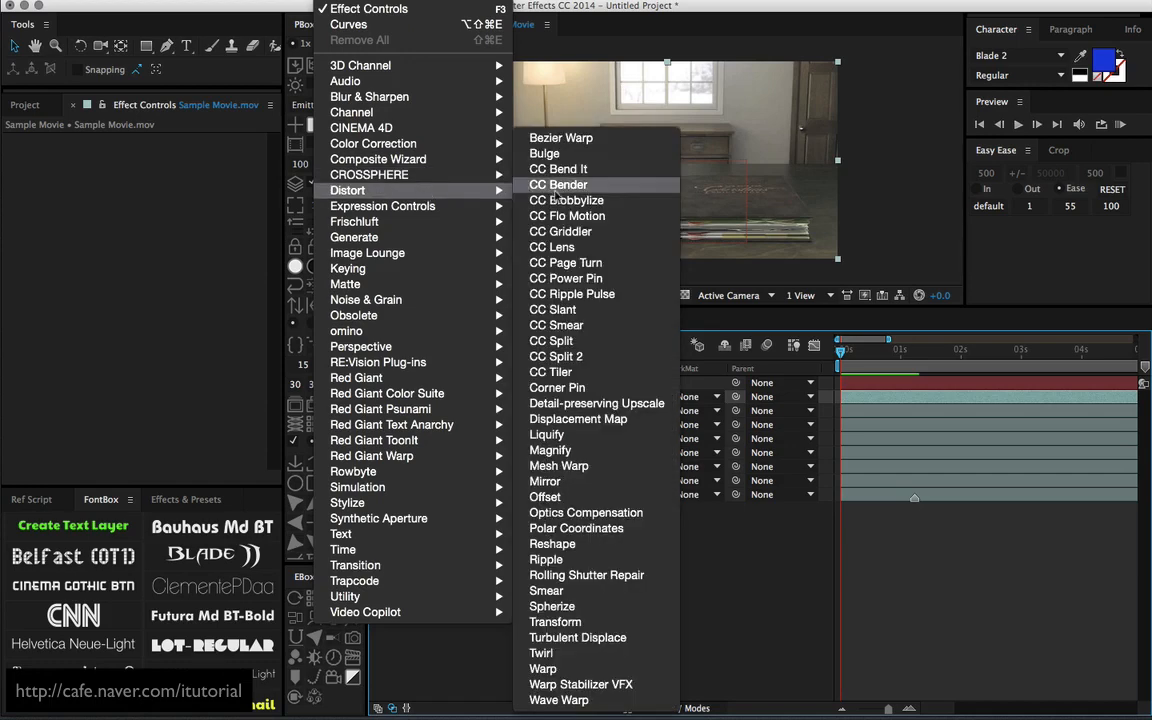
pyautogui.click(565, 263)
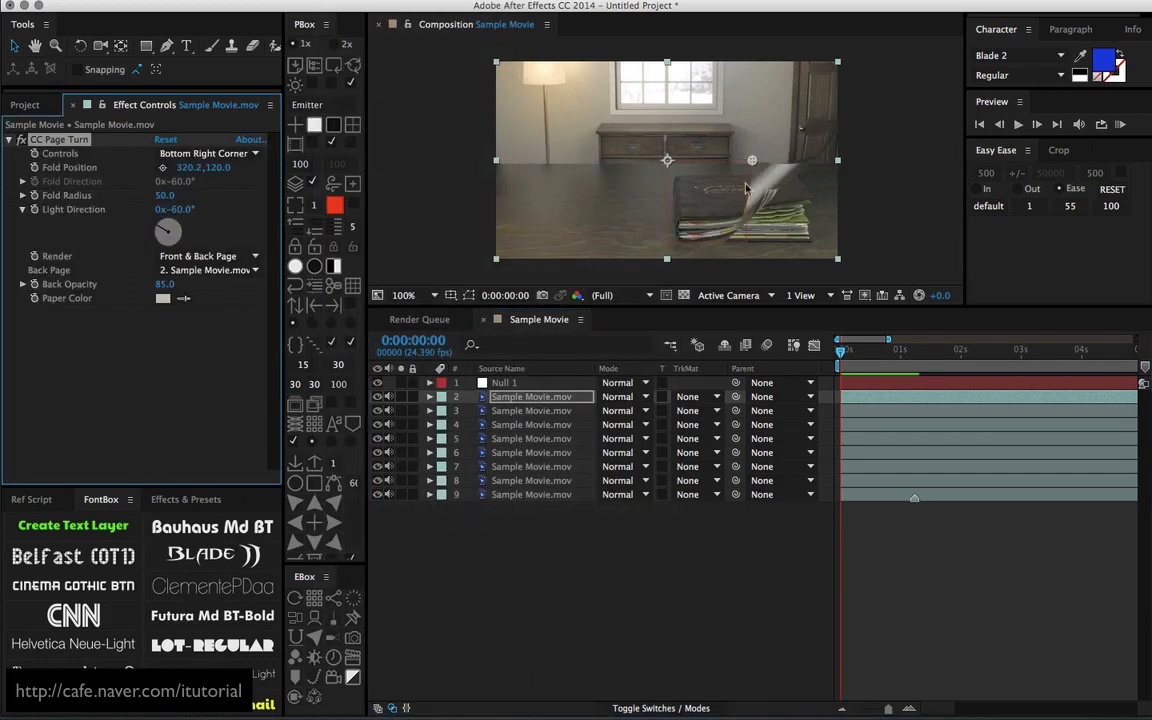
pyautogui.click(233, 262)
pyautogui.click(170, 338)
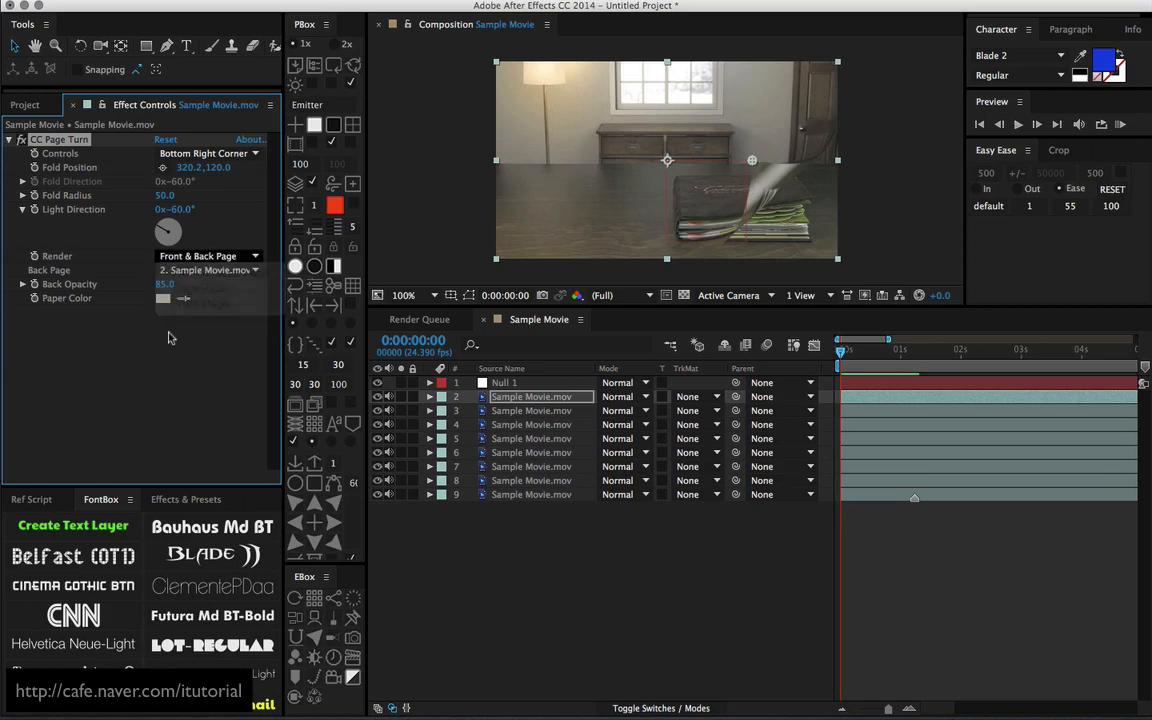
# - Set the page turn's Back Page to None and Back Opacity to 100
pyautogui.click(218, 271)
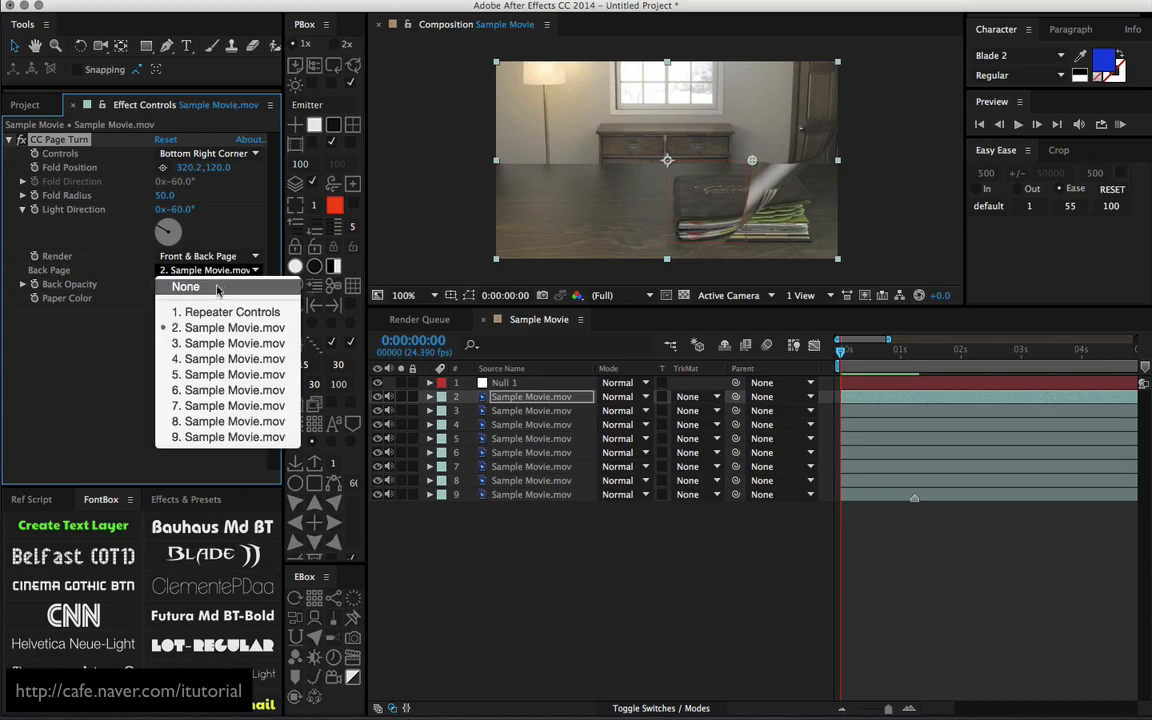
pyautogui.click(217, 289)
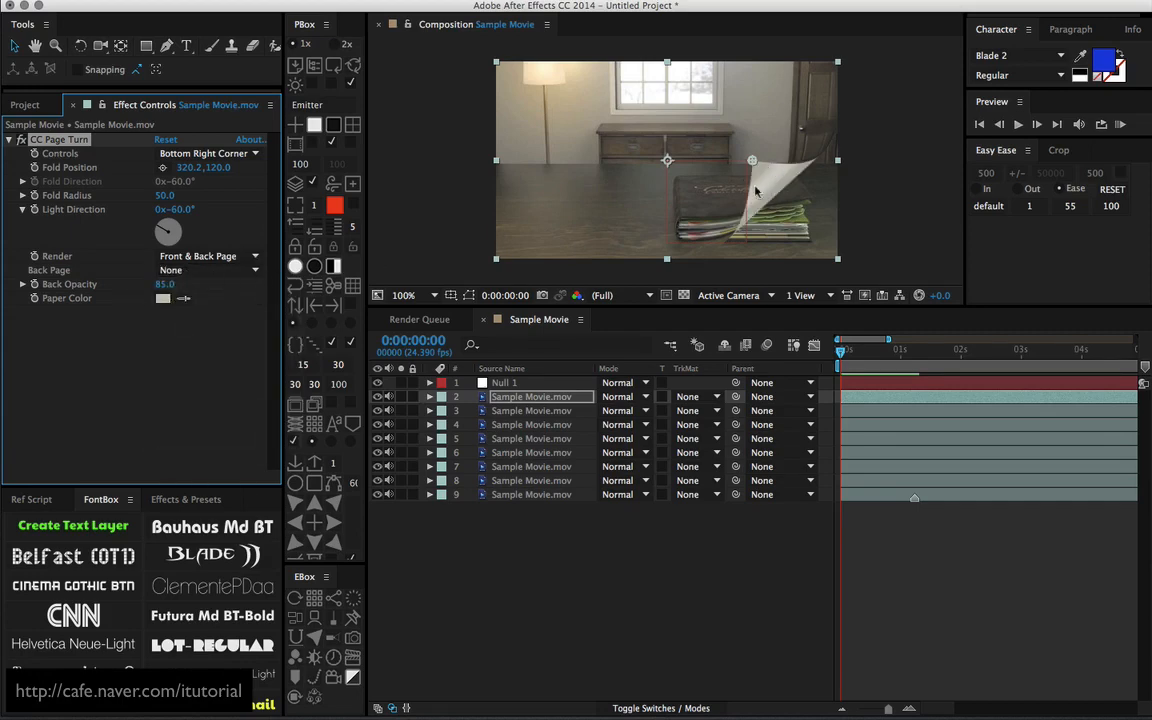
pyautogui.moveTo(164, 285); pyautogui.dragTo(239, 273)
# - Move the Fold Position to about 445.3, 243.0, beyond the frame's lower-right corner, and keyframe it at 0:00:00:00
pyautogui.moveTo(752, 163); pyautogui.dragTo(852, 263)
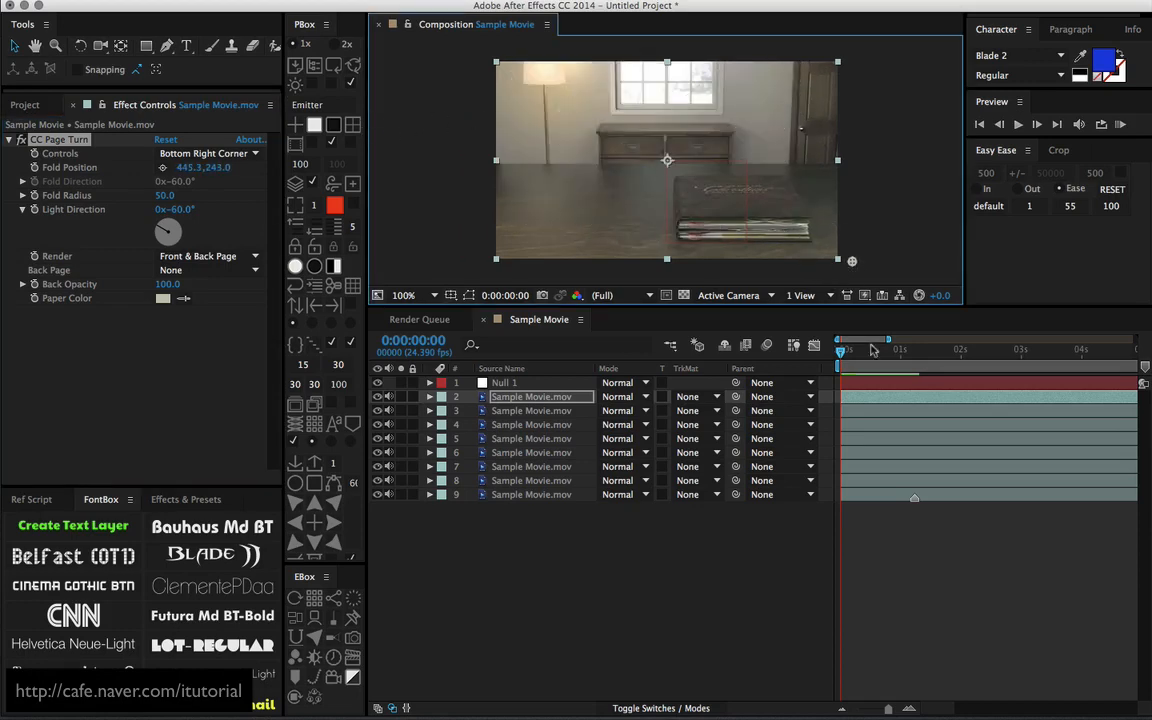
pyautogui.click(31, 150)
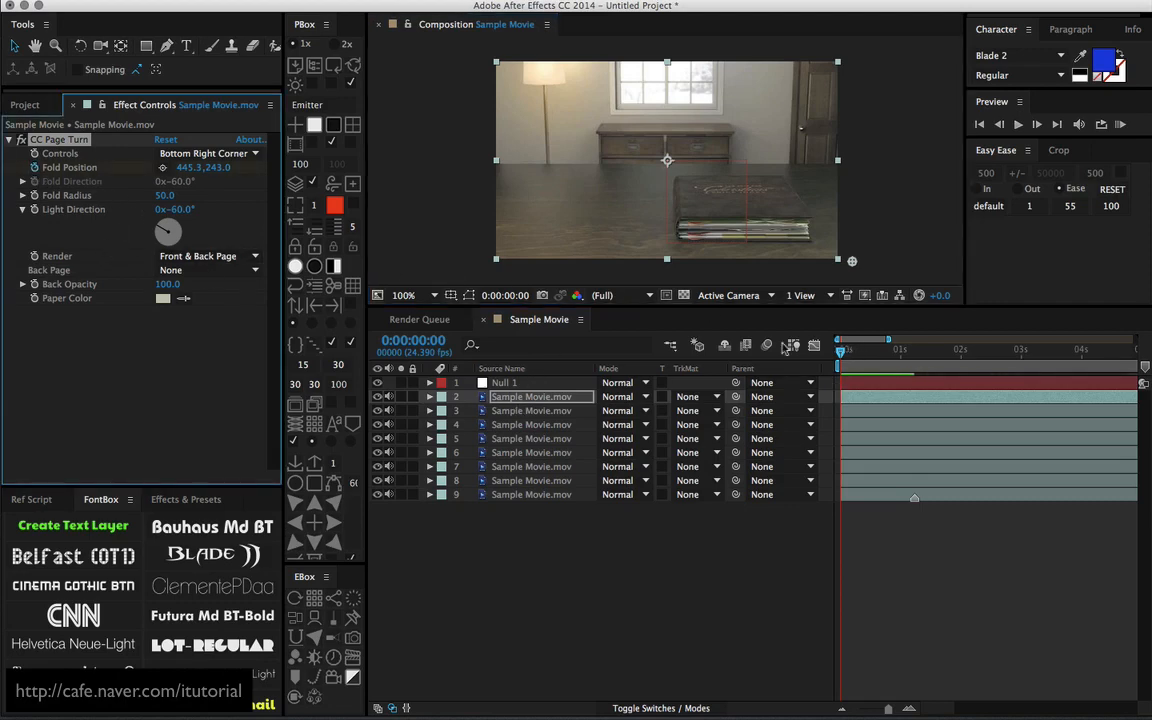
pyautogui.press('space')
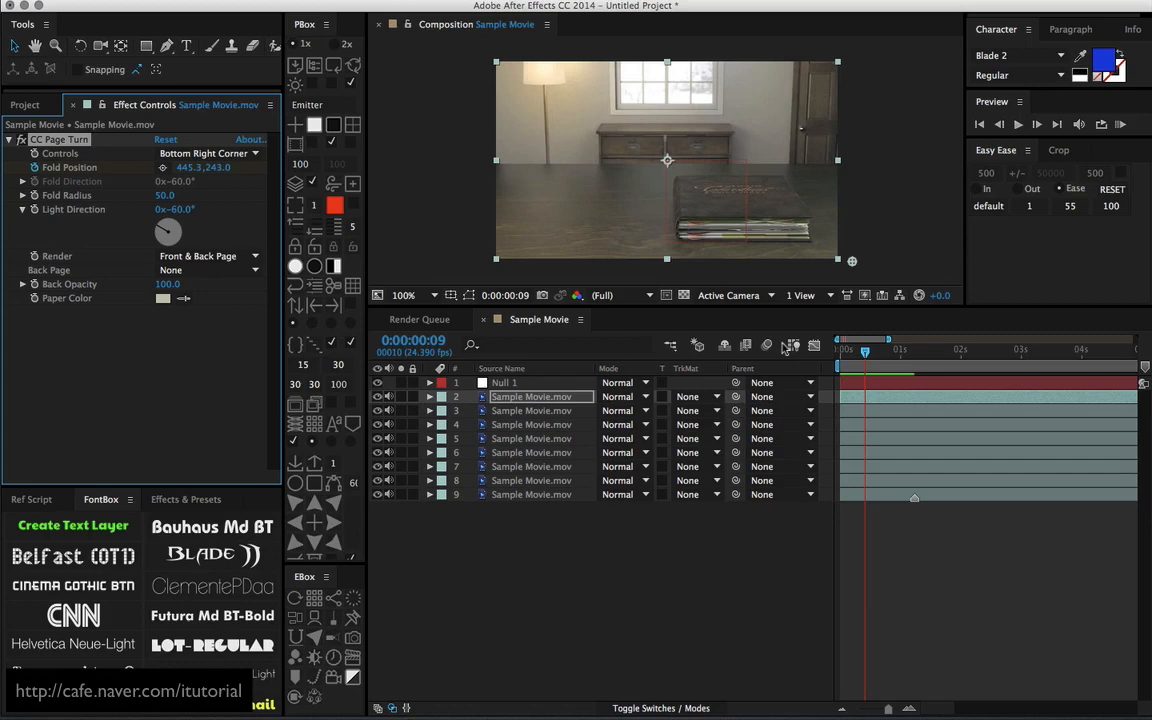
pyautogui.press('space')
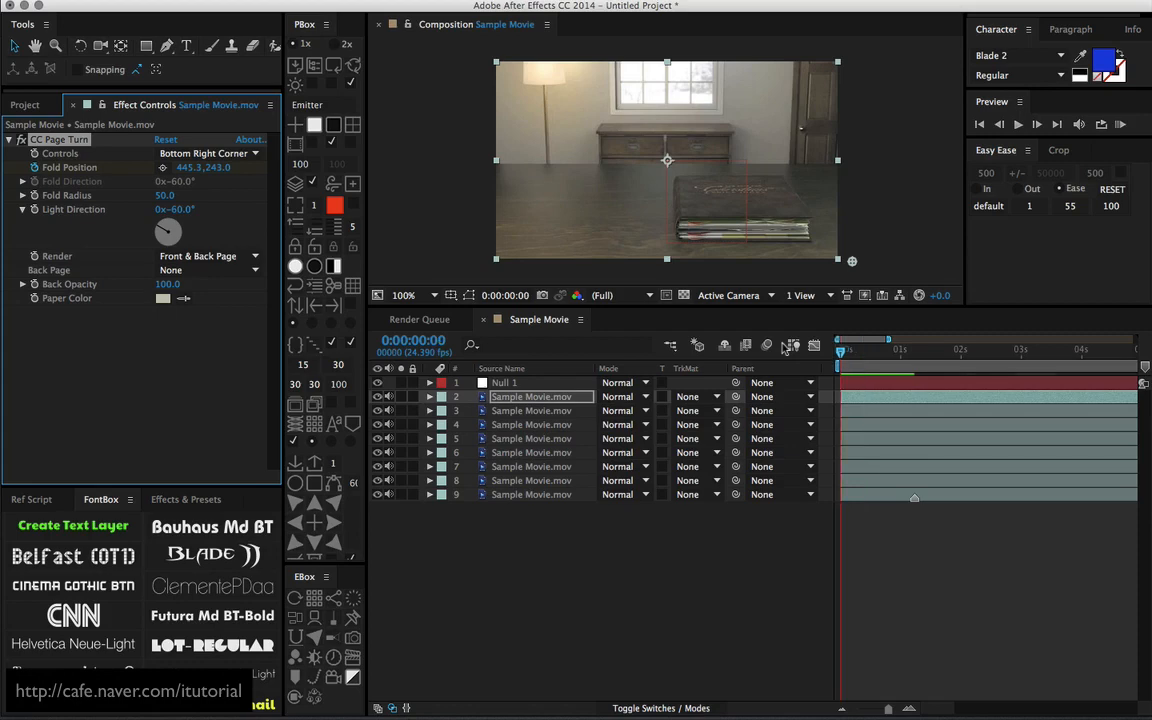
# - Add a Fold Position keyframe of about -461.8, 9.0 at 0:00:00:04 and scrub through the page turn
pyautogui.press('pagedown')
pyautogui.press('pagedown')
pyautogui.press('pagedown')
pyautogui.press('pagedown')
pyautogui.press('pagedown')
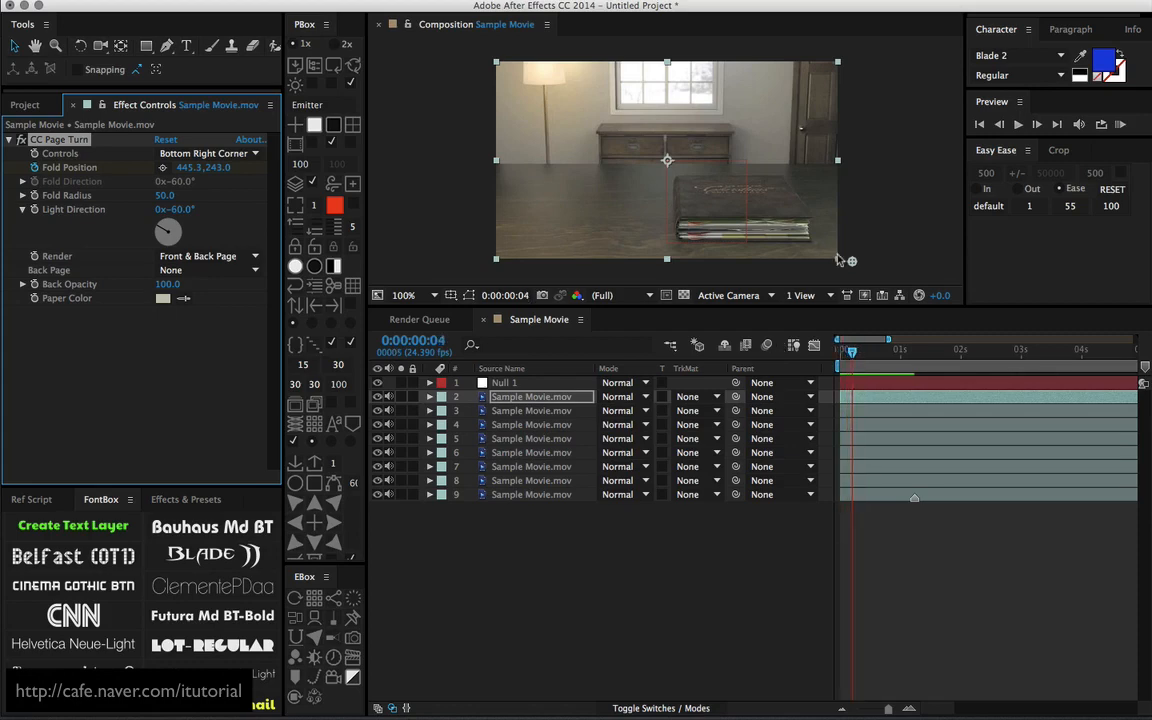
pyautogui.moveTo(851, 264); pyautogui.dragTo(137, 69)
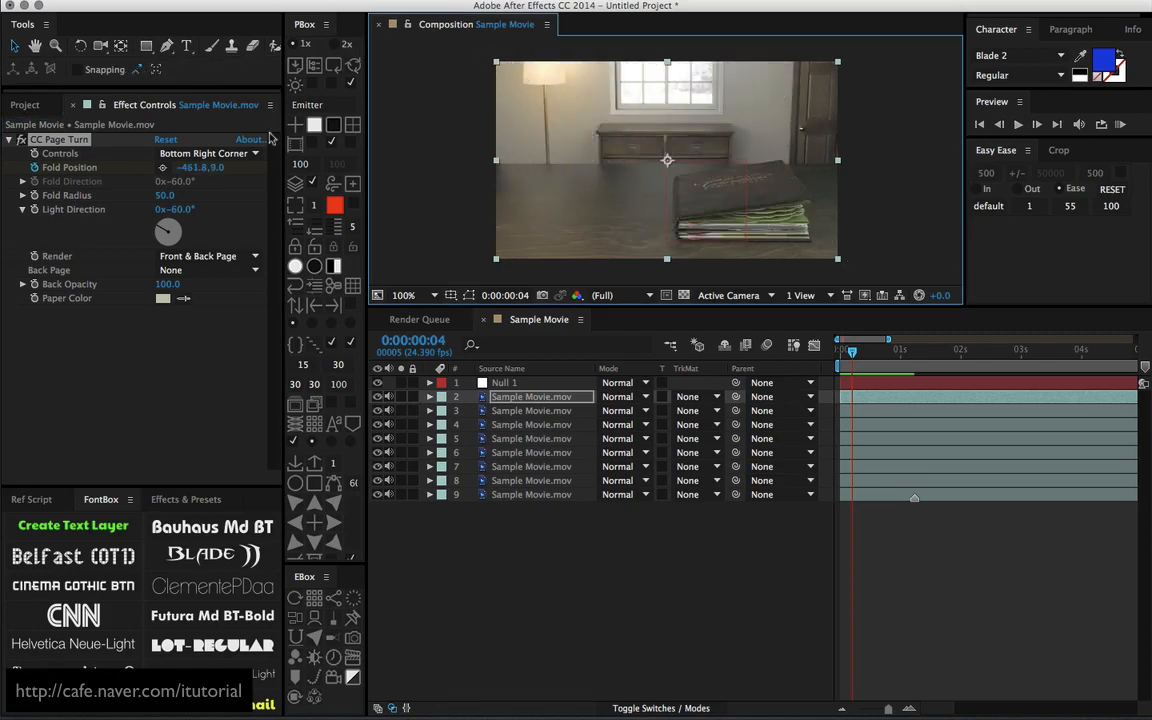
pyautogui.moveTo(839, 352); pyautogui.dragTo(815, 367)
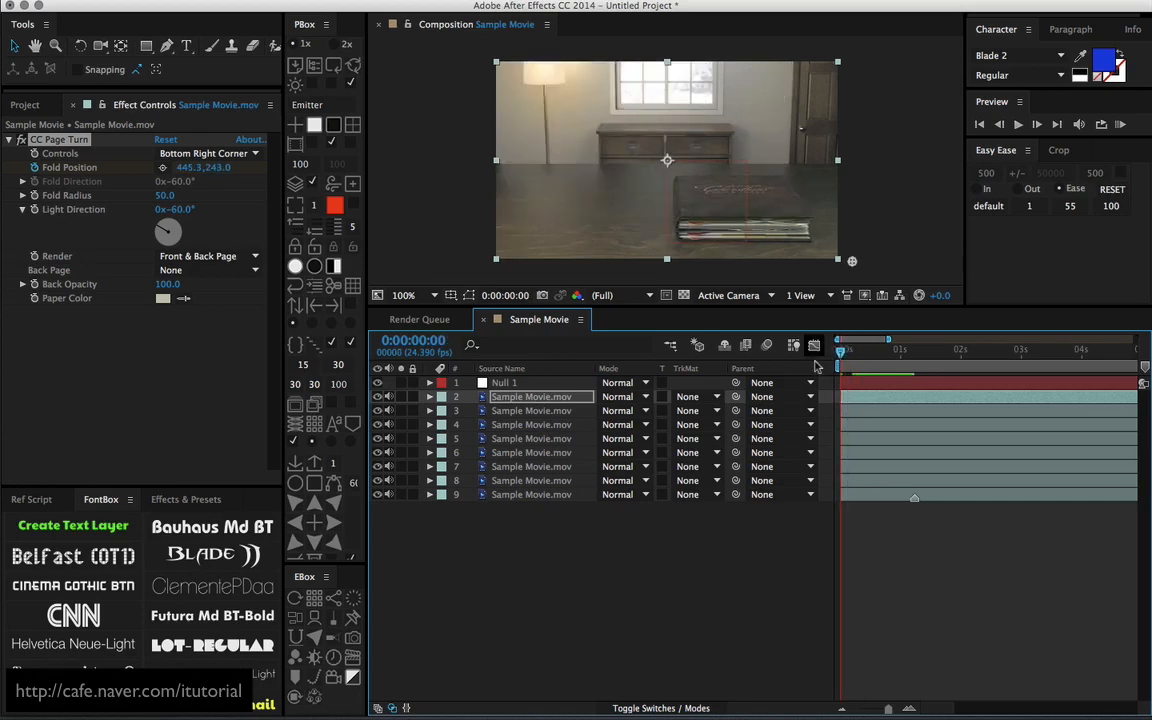
pyautogui.click(845, 351)
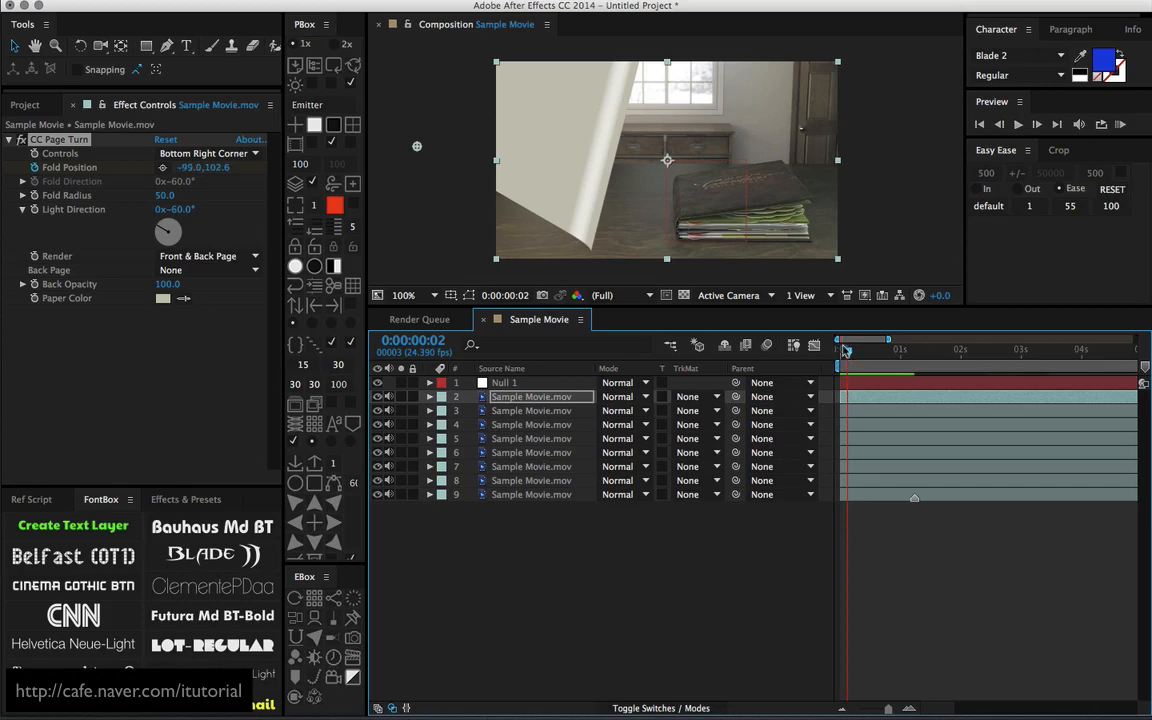
pyautogui.press('Home')
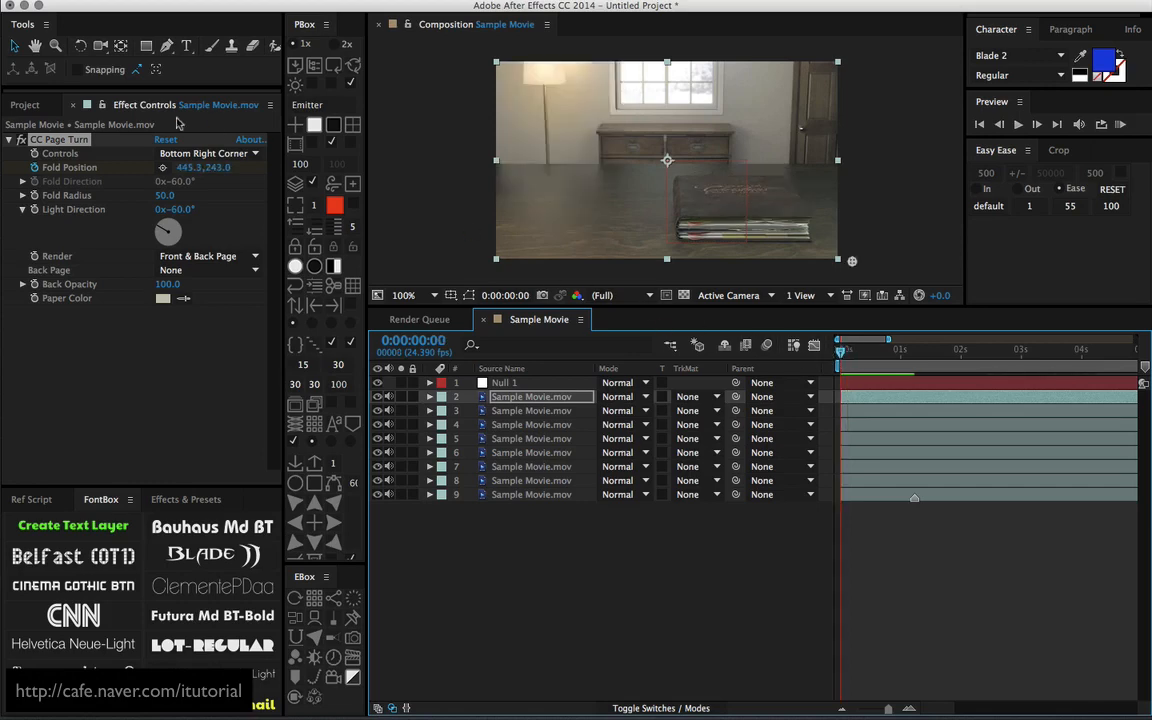
# - Copy the CC Page Turn effect, reveal the uppermost movie layer's keyframes and go to its Fold Position keyframe at 0:00:00:04
pyautogui.click(81, 141)
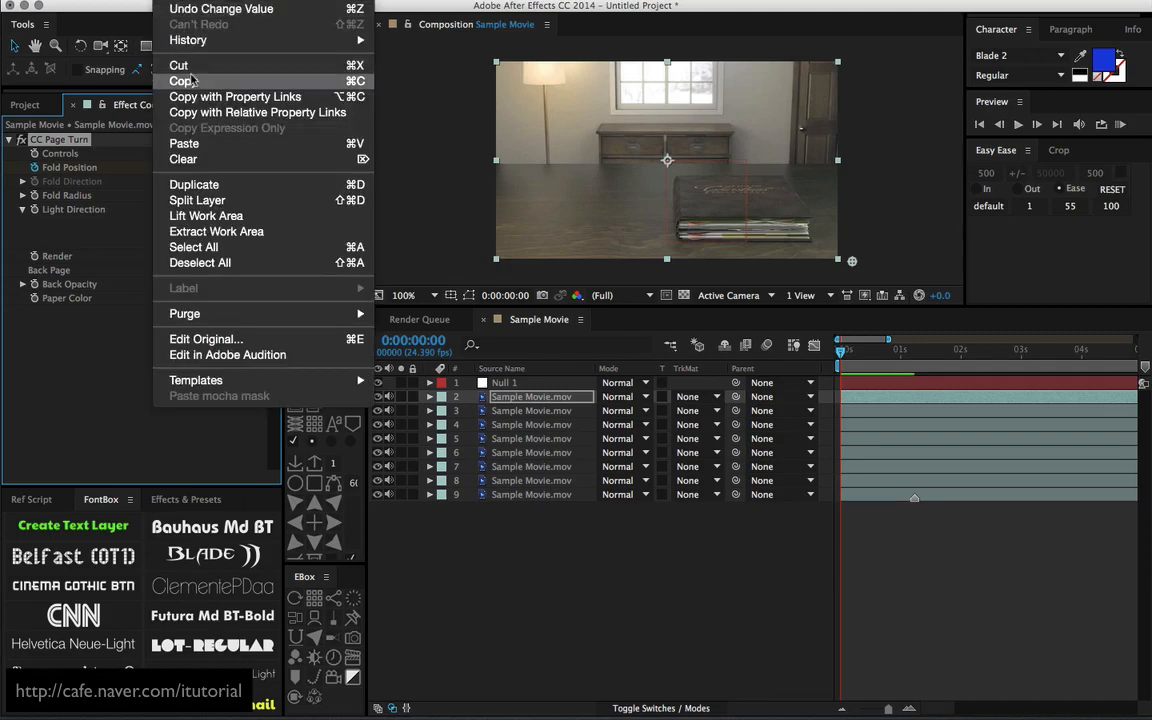
pyautogui.click(175, 76)
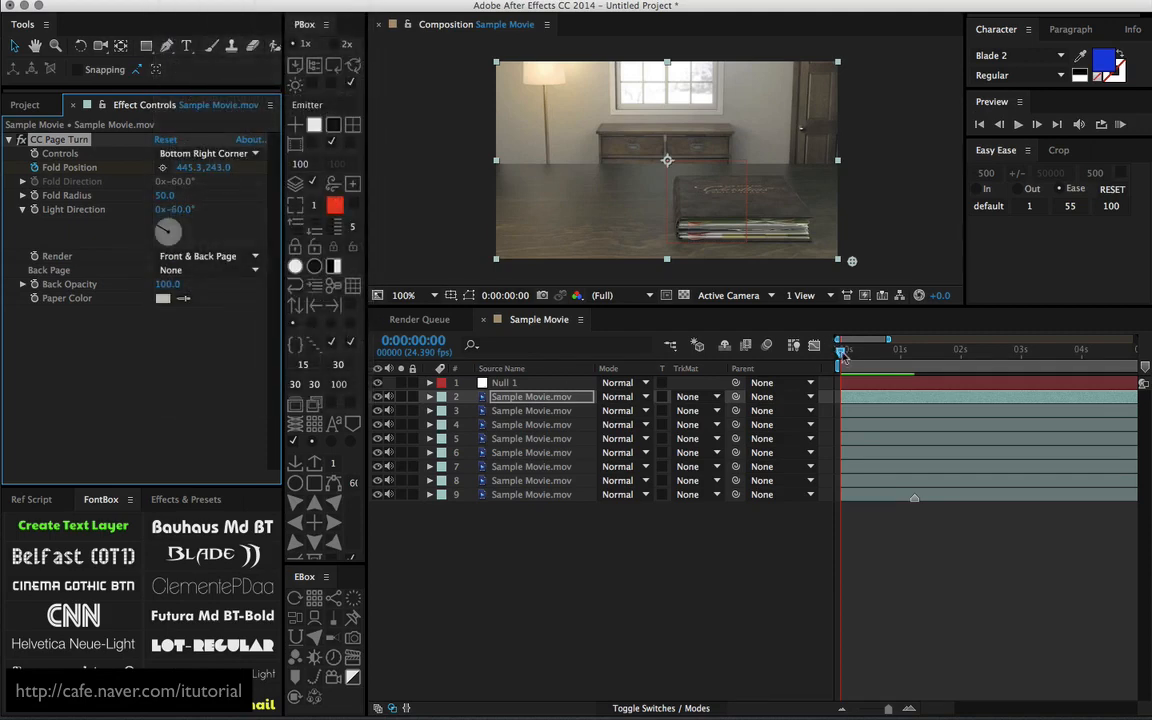
pyautogui.click(525, 397)
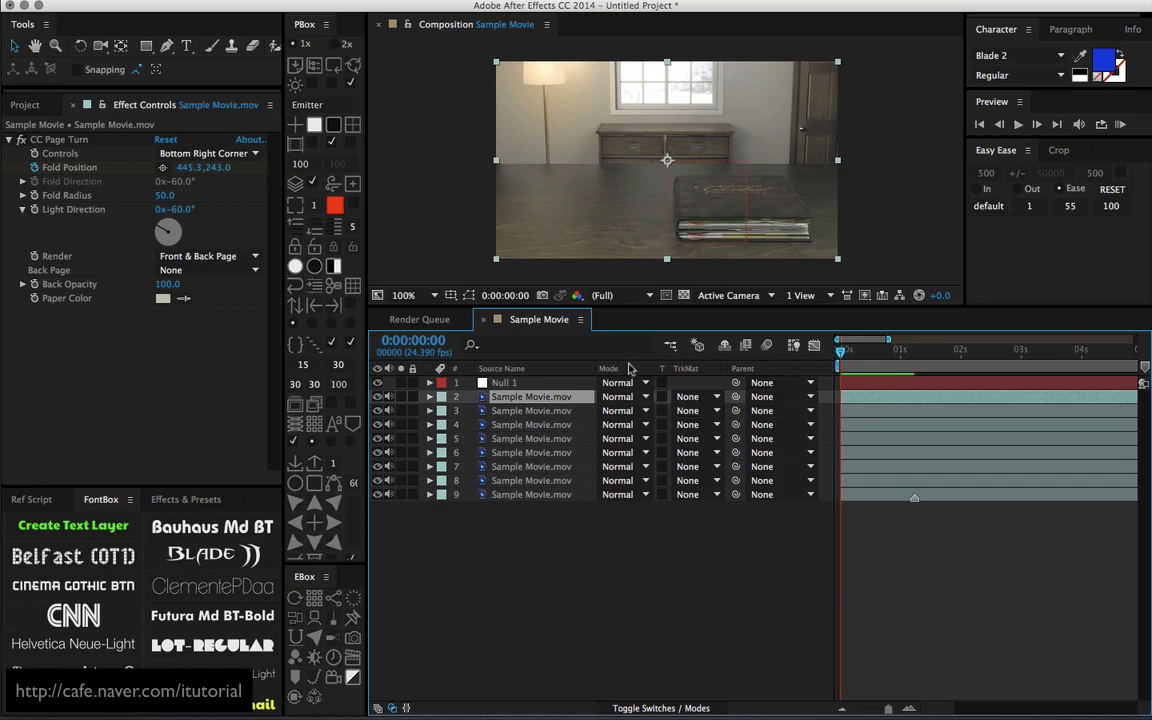
pyautogui.press('u')
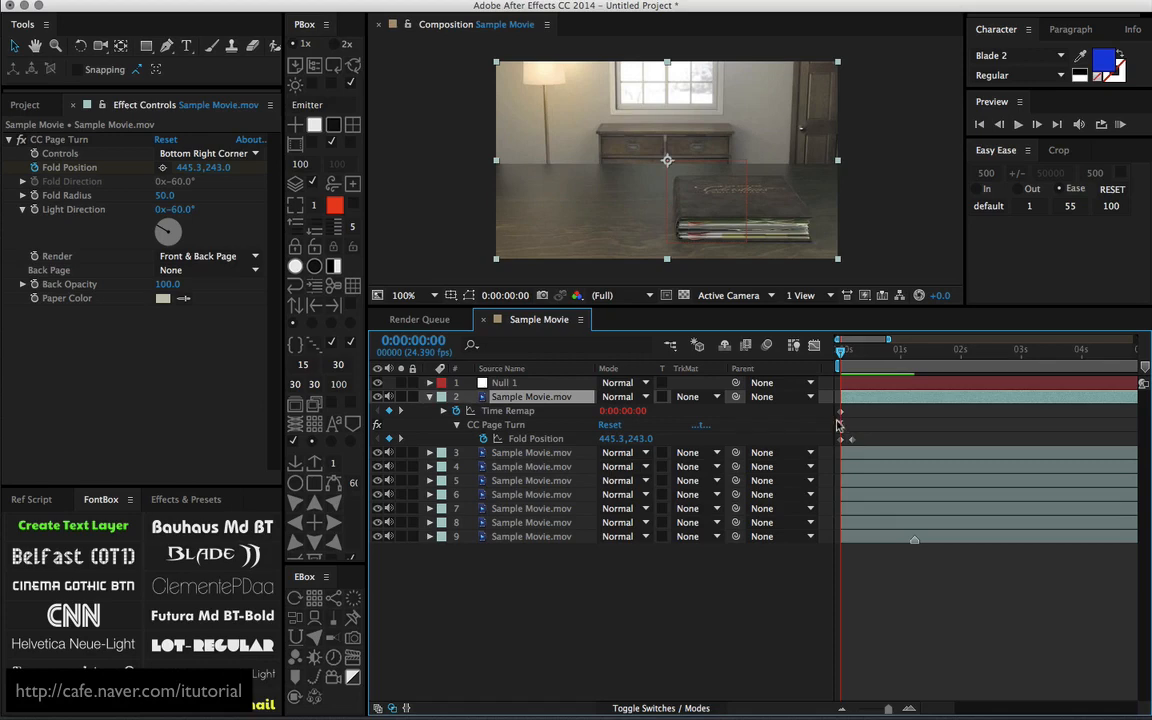
pyautogui.click(850, 355)
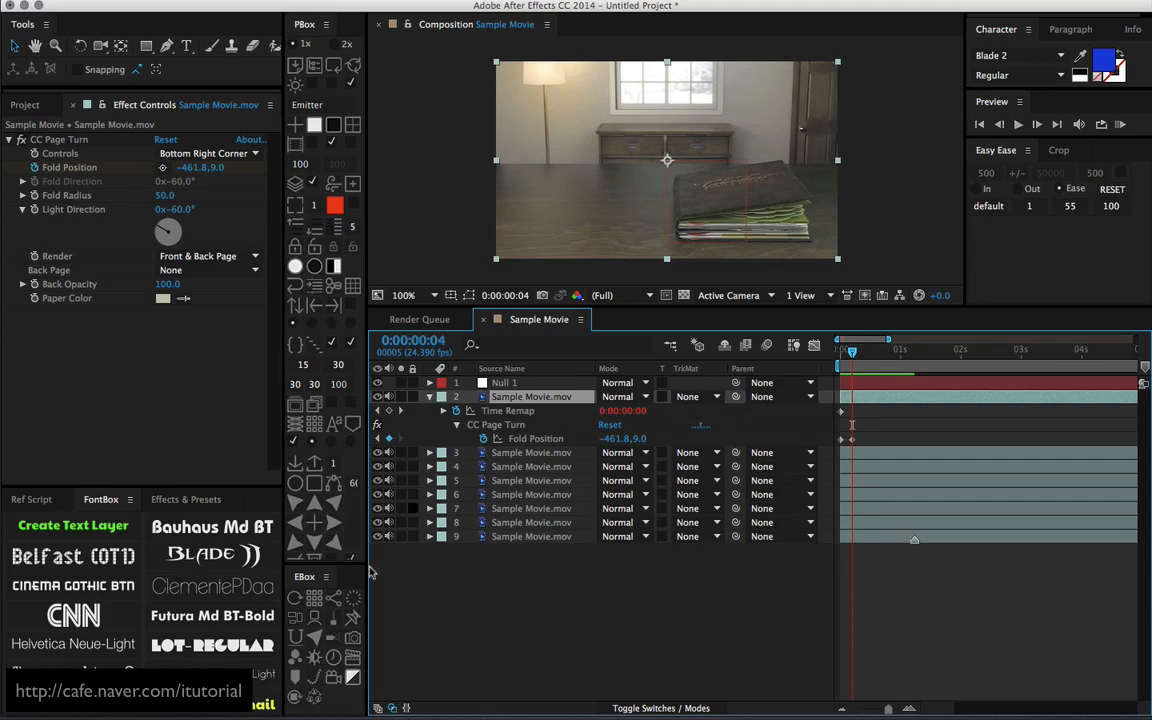
# - Set the PBox frame-move amount to 5 frames
pyautogui.moveTo(352, 574); pyautogui.dragTo(325, 593)
pyautogui.click(316, 584)
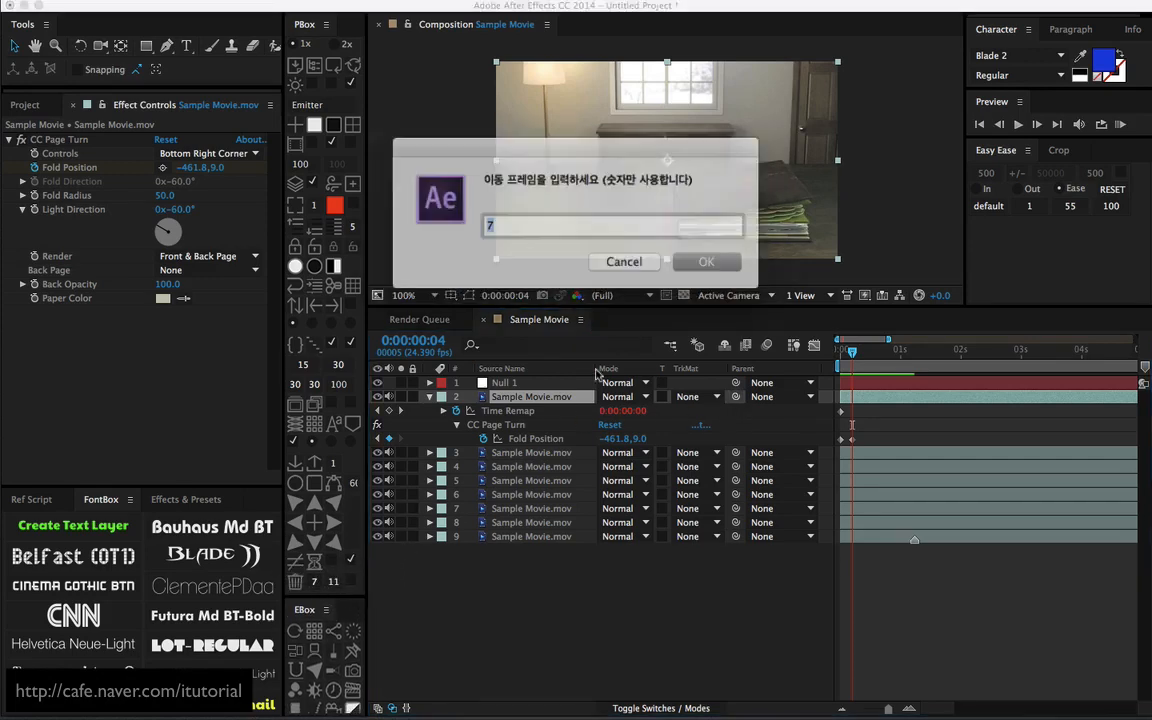
pyautogui.write('5')
pyautogui.click(696, 258)
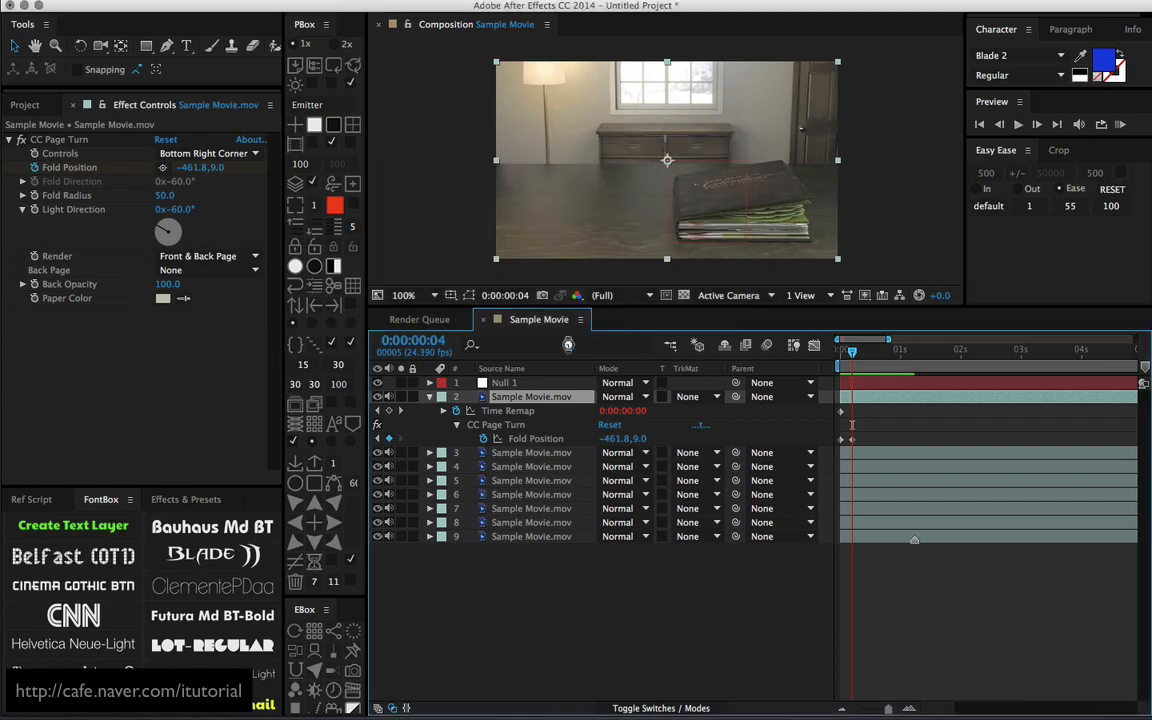
# - Paste the page turn onto Sample Movie.mov layers 3, 4 and 5, starting at 0:00:00:09, 0:00:00:14 and 0:00:00:19 respectively
pyautogui.click(319, 583)
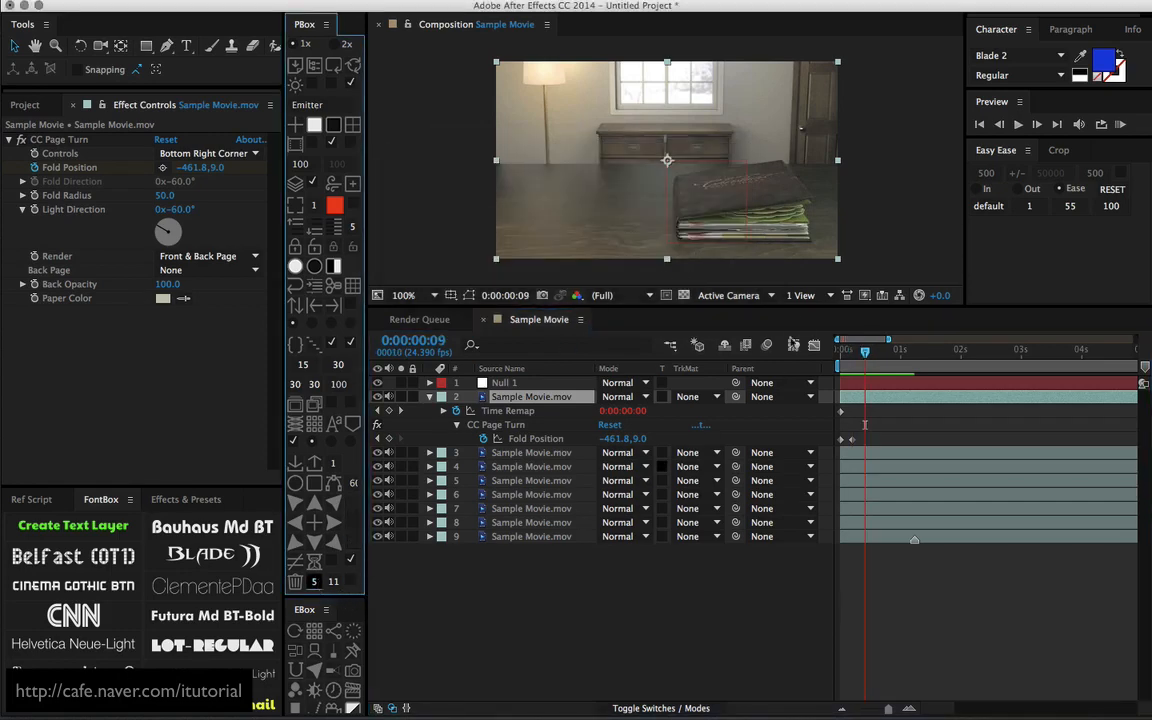
pyautogui.click(793, 344)
pyautogui.click(569, 456)
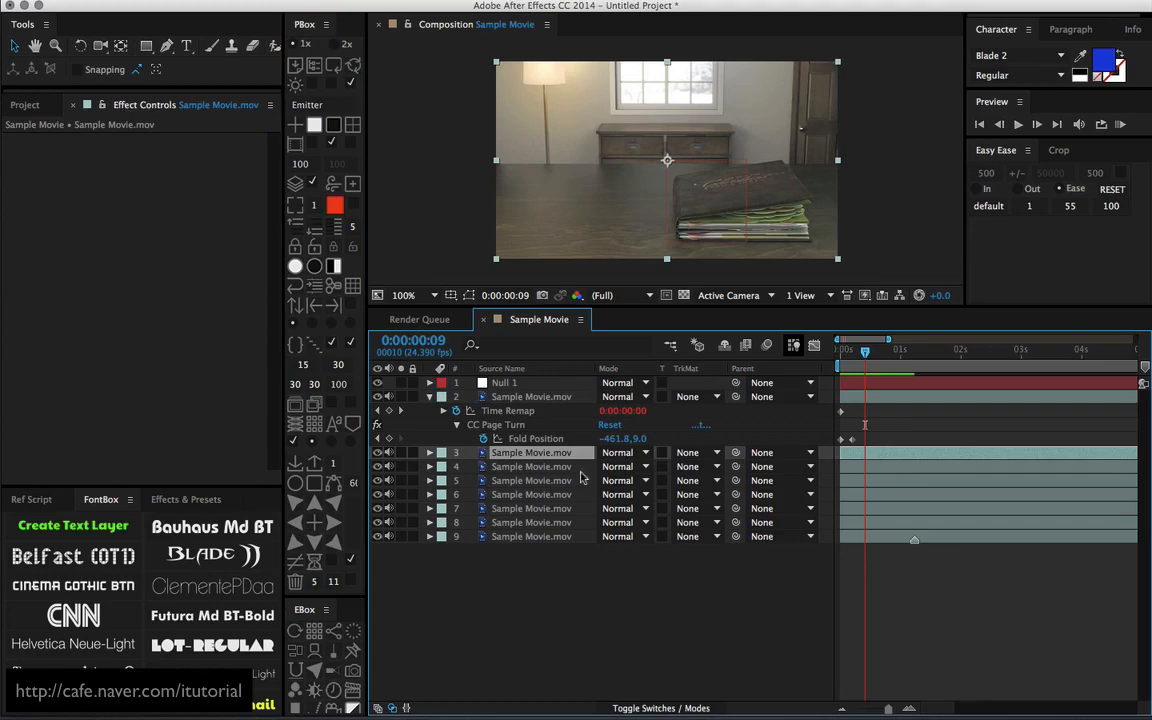
pyautogui.click(565, 468)
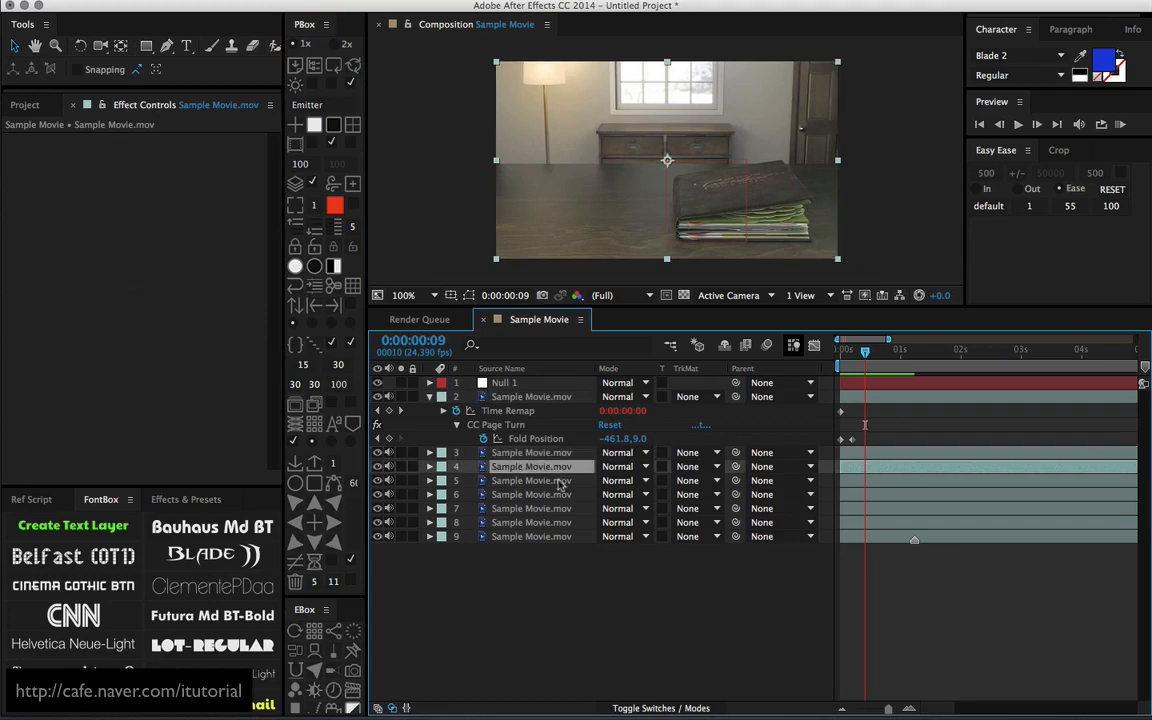
pyautogui.click(314, 580)
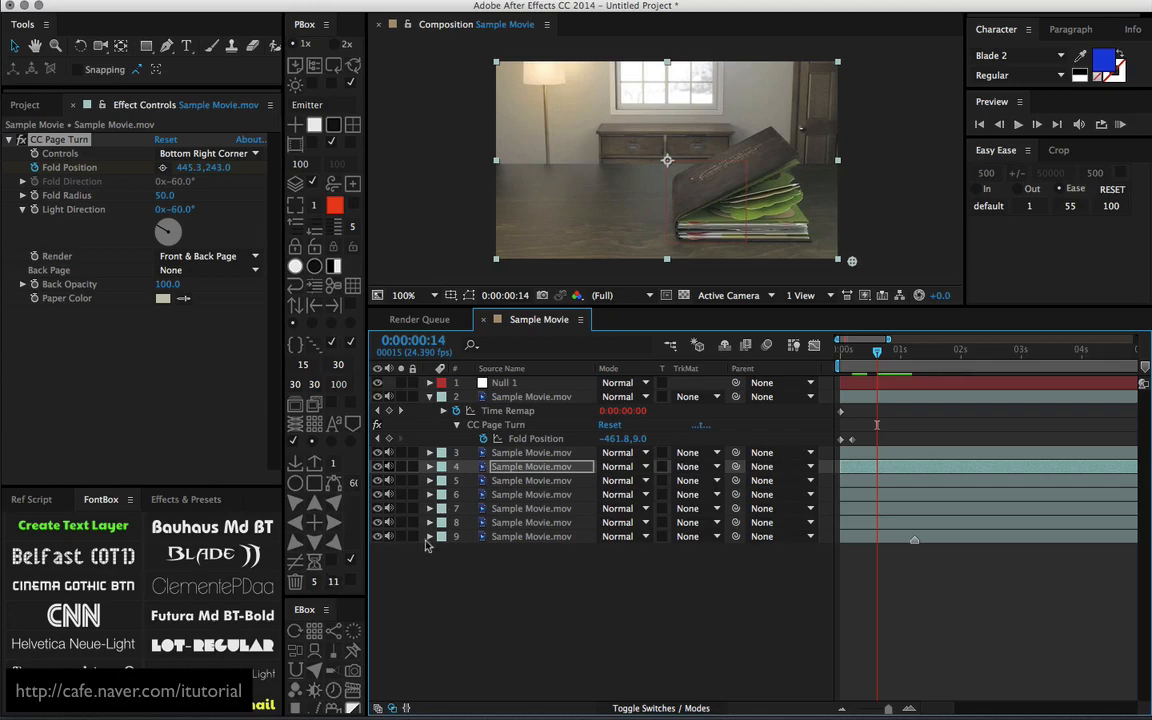
pyautogui.click(505, 482)
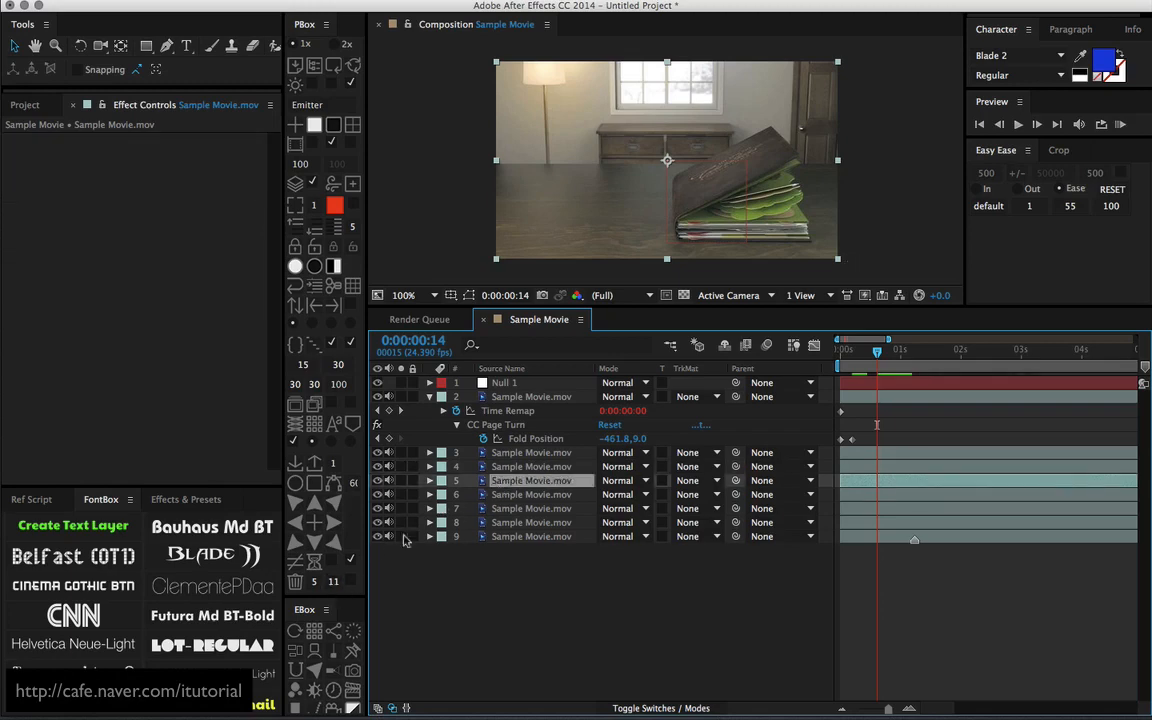
pyautogui.click(315, 583)
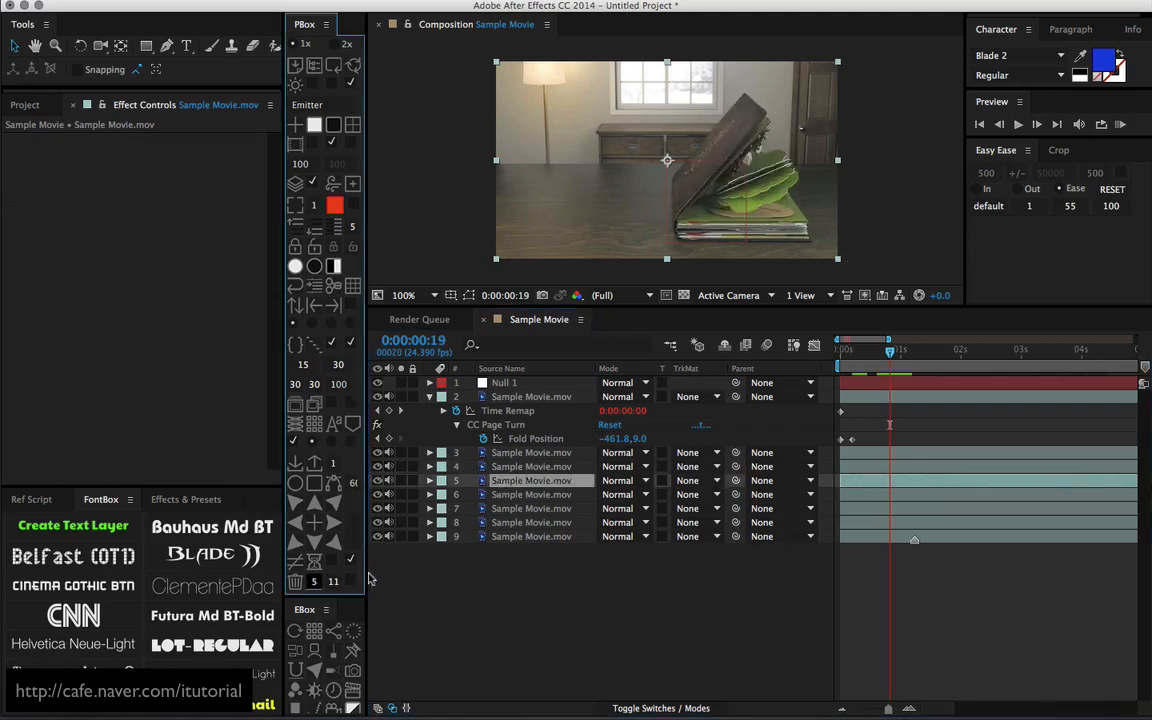
# - Paste the page turn onto Sample Movie.mov layers 6, 7 and 8, starting at 0:00:01:00, 0:00:01:05 and 0:00:01:10 respectively
pyautogui.click(530, 495)
pyautogui.click(315, 581)
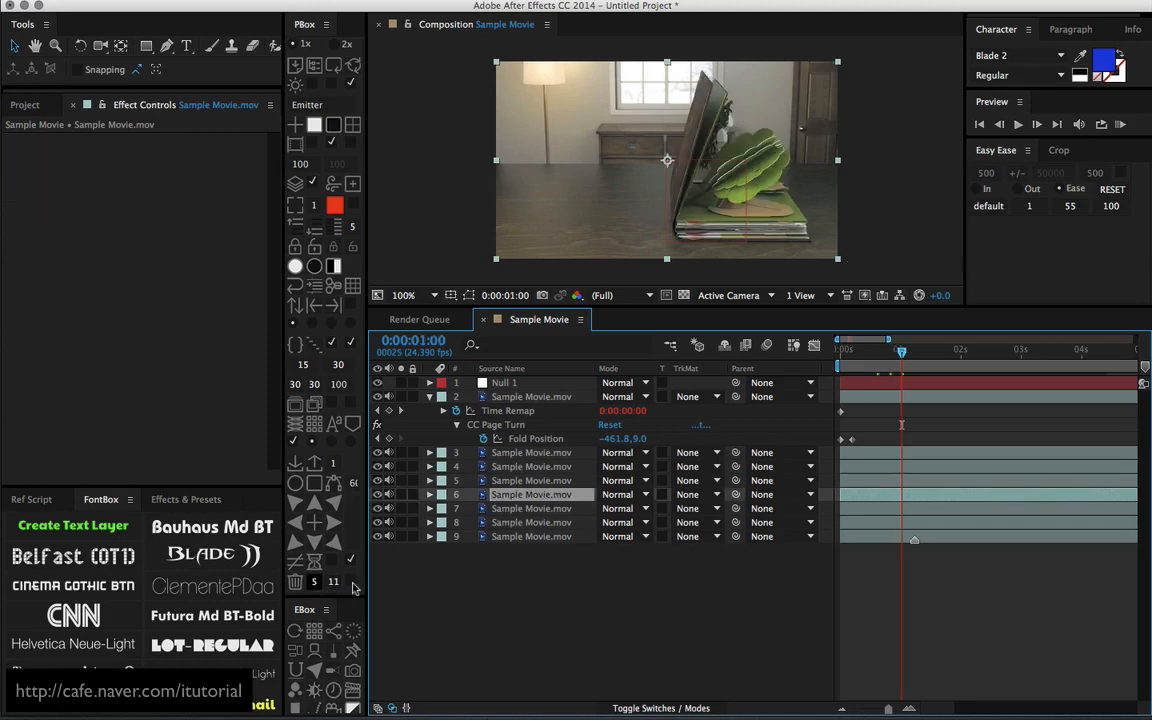
pyautogui.click(480, 509)
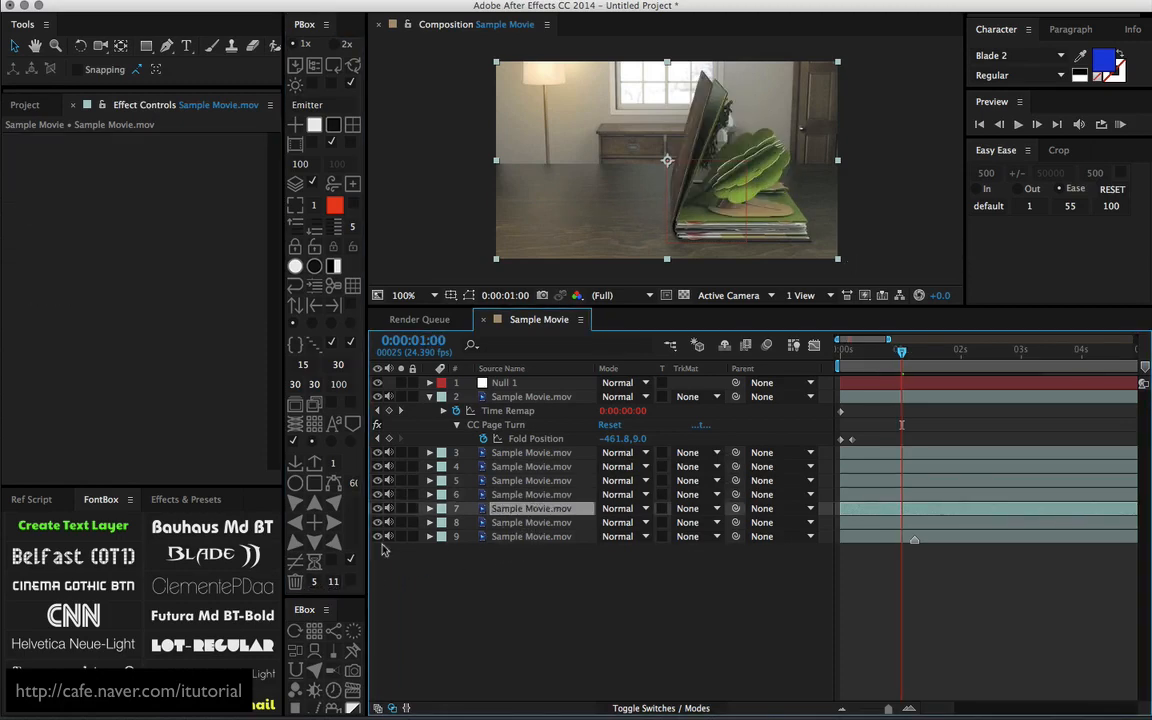
pyautogui.click(315, 581)
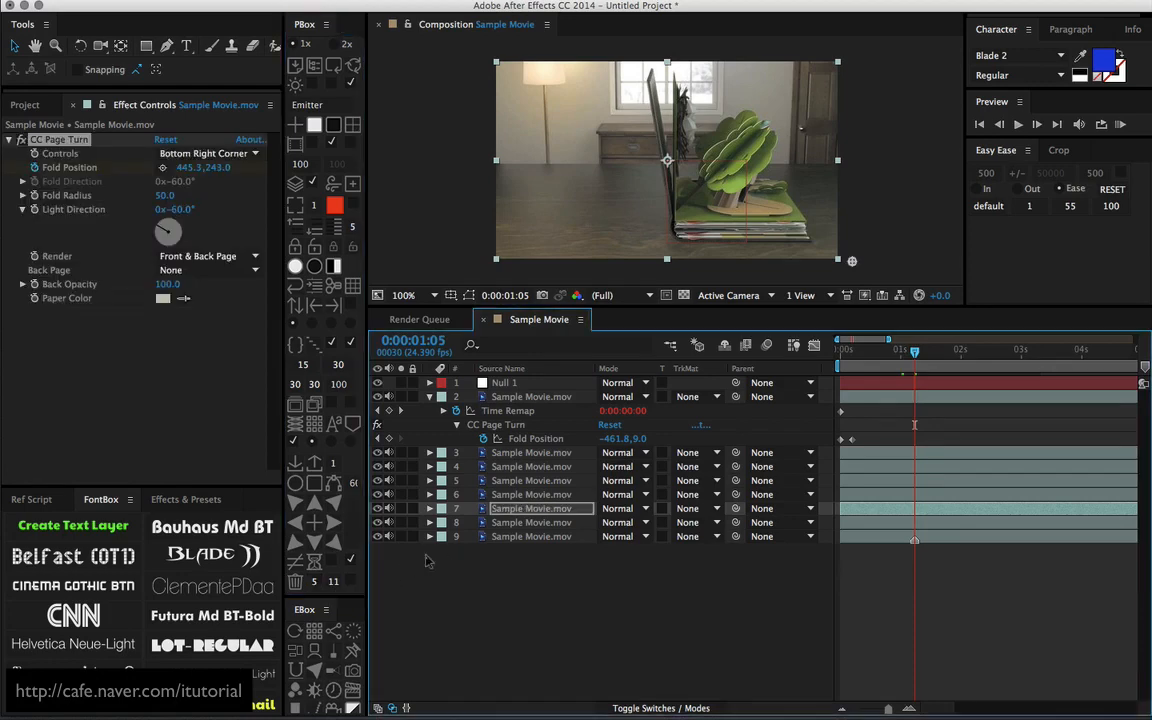
pyautogui.click(500, 523)
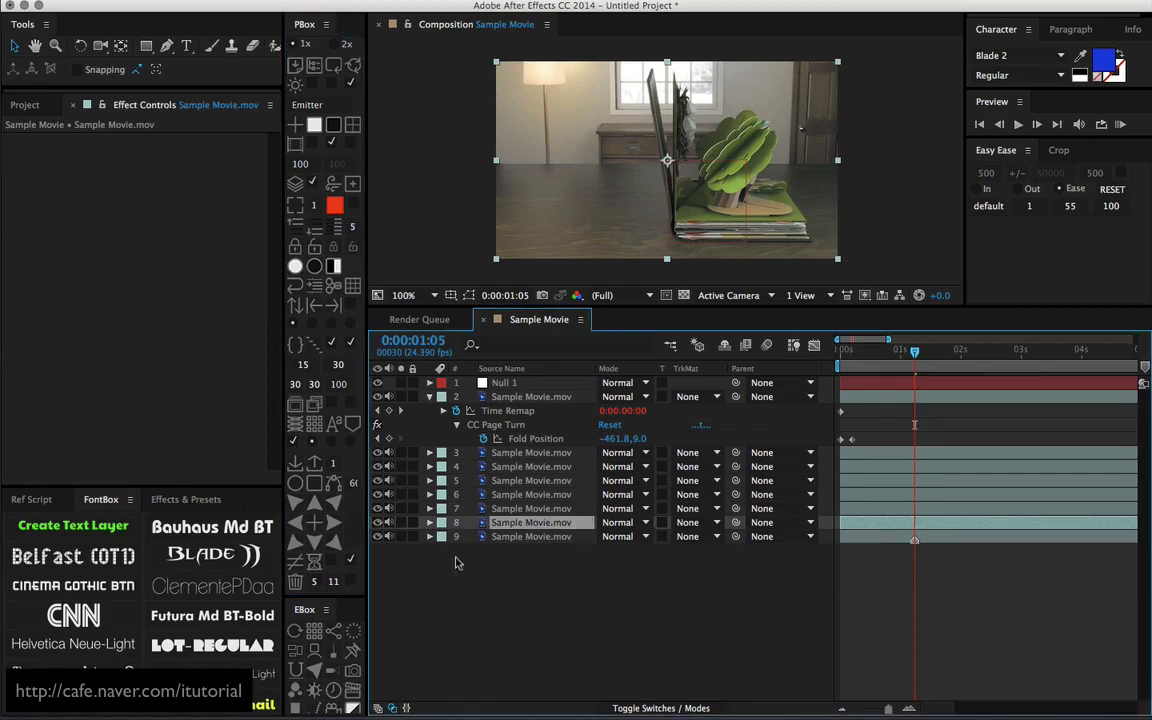
pyautogui.click(315, 584)
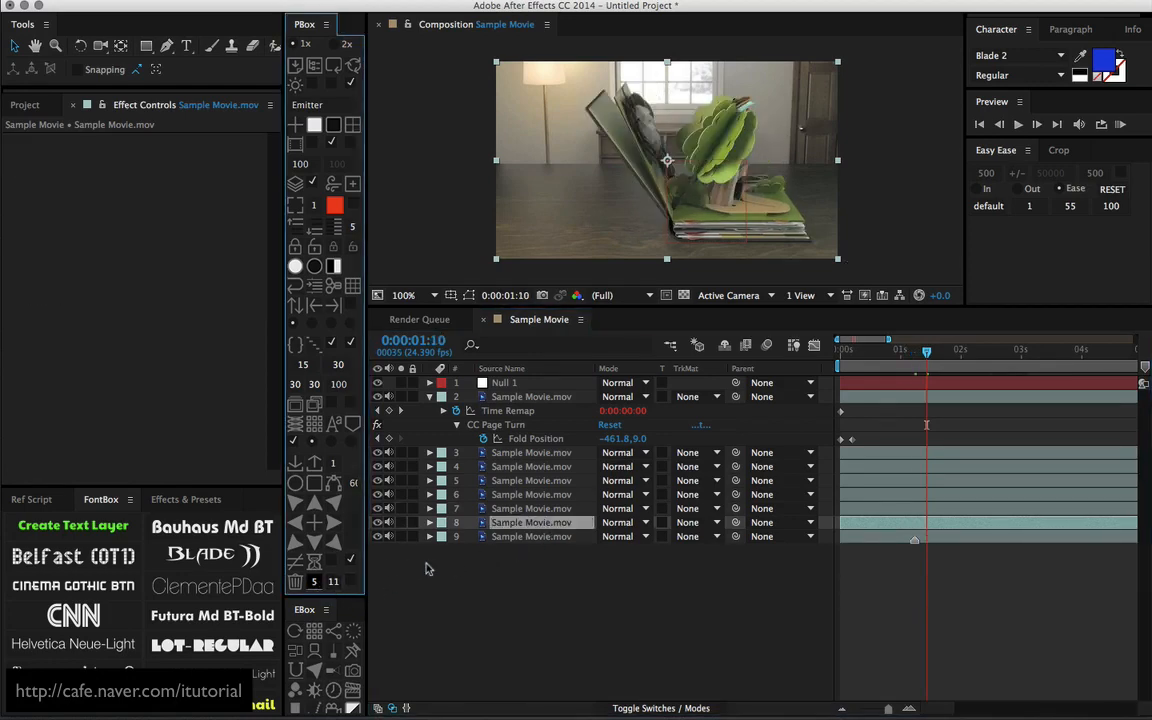
pyautogui.press('super+v')
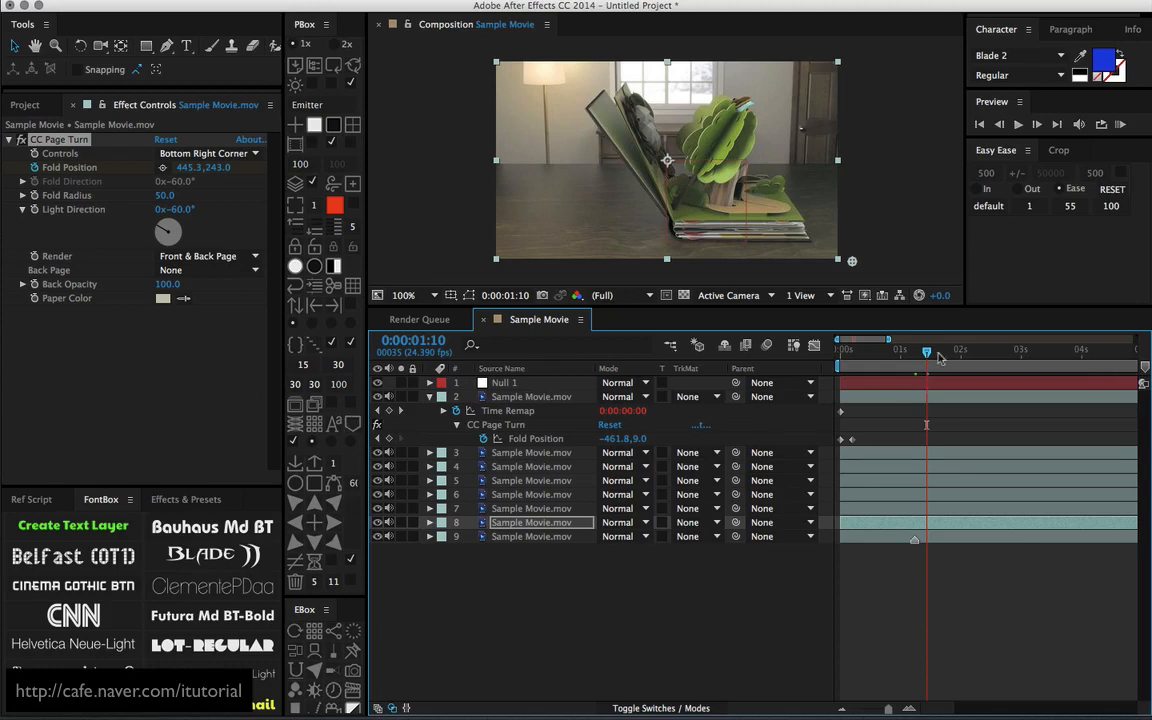
# - Scrub the timeline back to 0:00:00:01 to check the staggered page turns
pyautogui.moveTo(922, 360)
pyautogui.mouseDown()
pyautogui.moveTo(847, 368)
pyautogui.moveTo(940, 365)
pyautogui.moveTo(926, 368)
pyautogui.mouseUp()
pyautogui.moveTo(924, 356)
pyautogui.mouseDown()
pyautogui.moveTo(906, 358)
pyautogui.moveTo(943, 362)
pyautogui.moveTo(926, 361)
pyautogui.mouseUp()
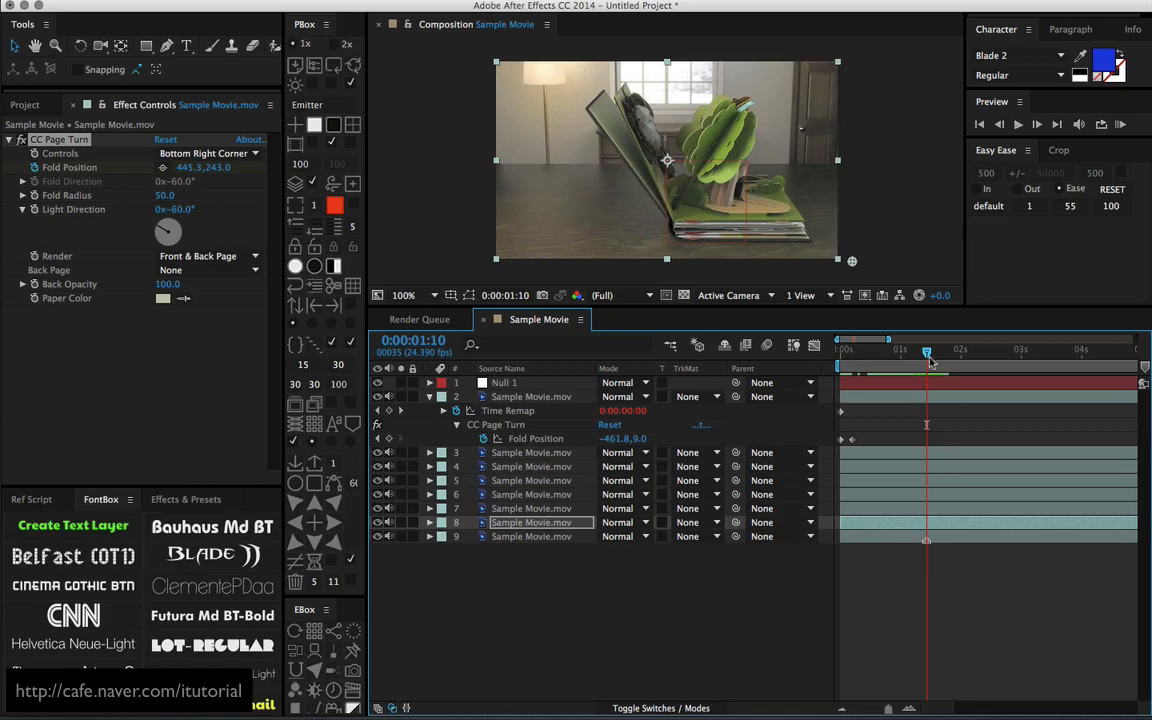
pyautogui.moveTo(928, 357); pyautogui.dragTo(851, 358)
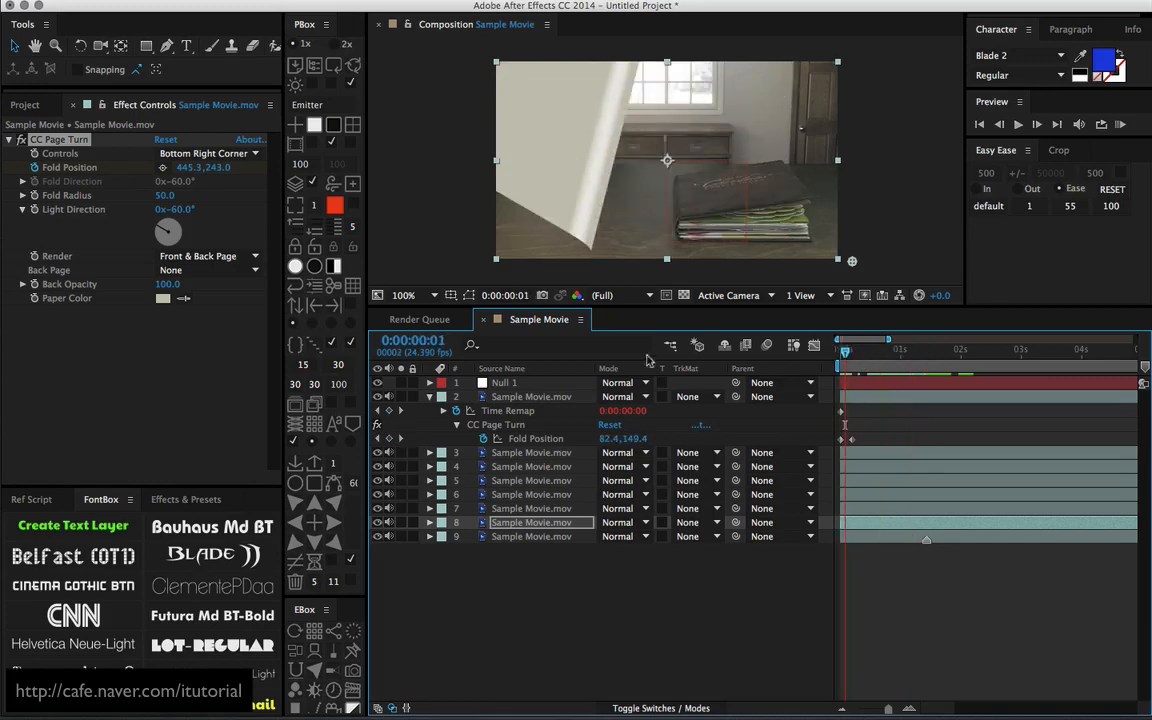
# - Search the effects library for "shadow" and bring the shadow effects under Image Lounge into view
pyautogui.click(532, 454)
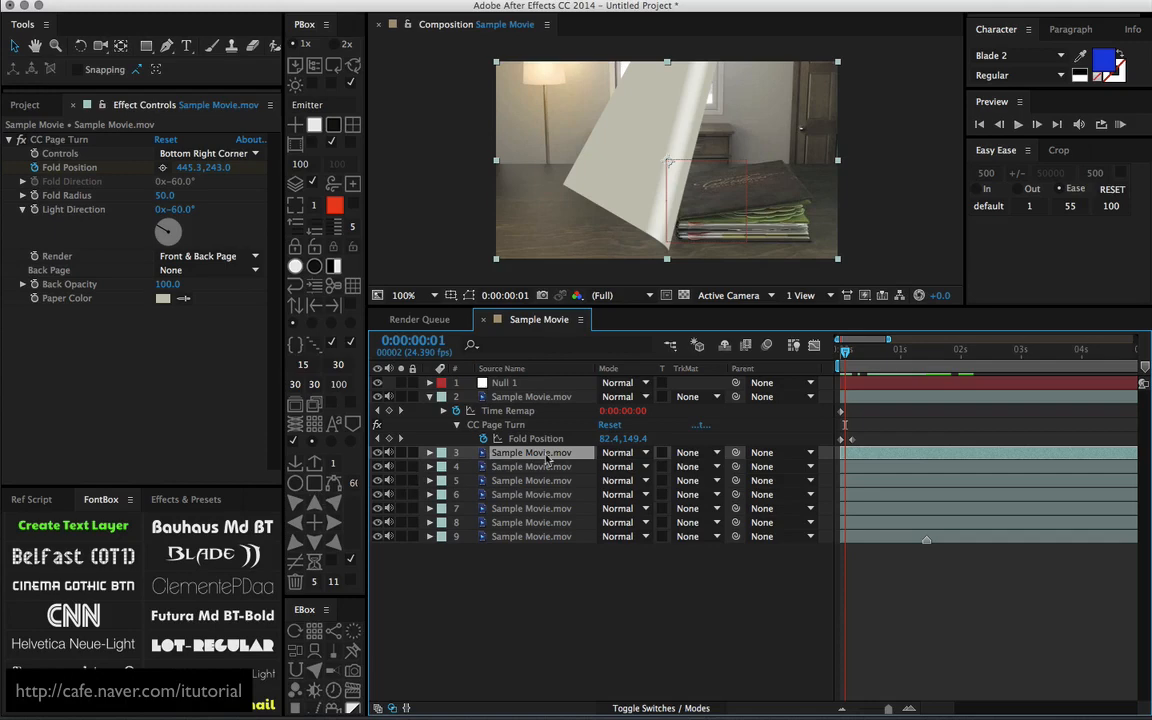
pyautogui.click(186, 499)
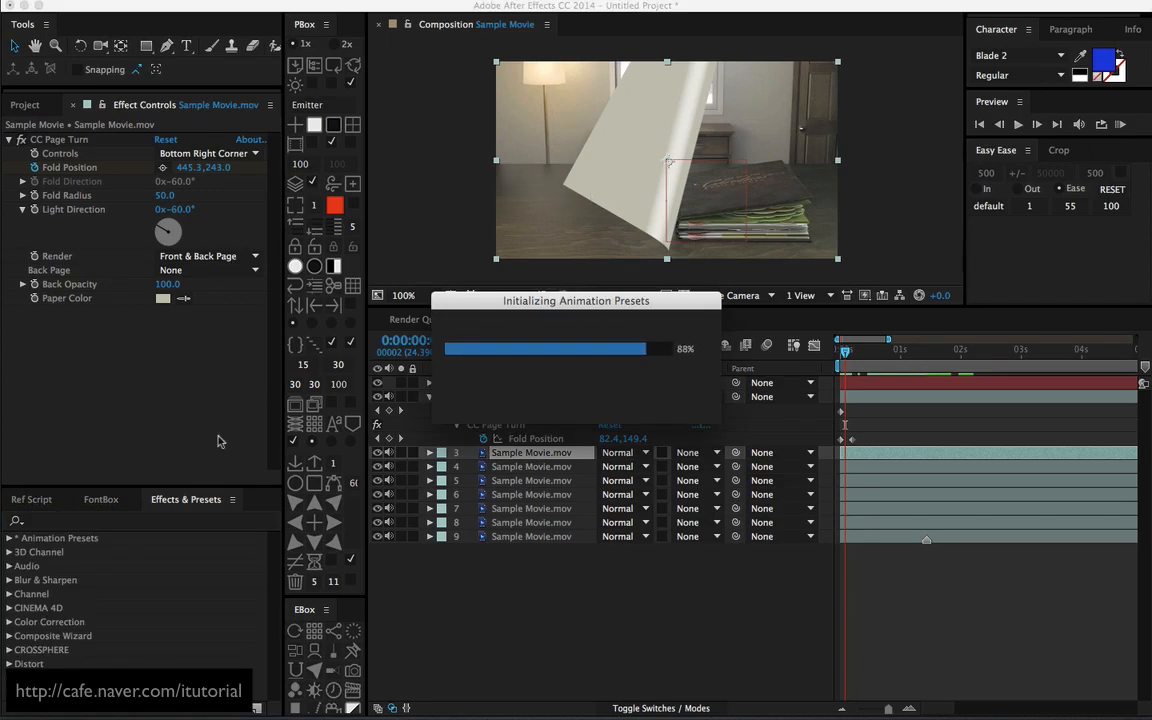
pyautogui.click(92, 525)
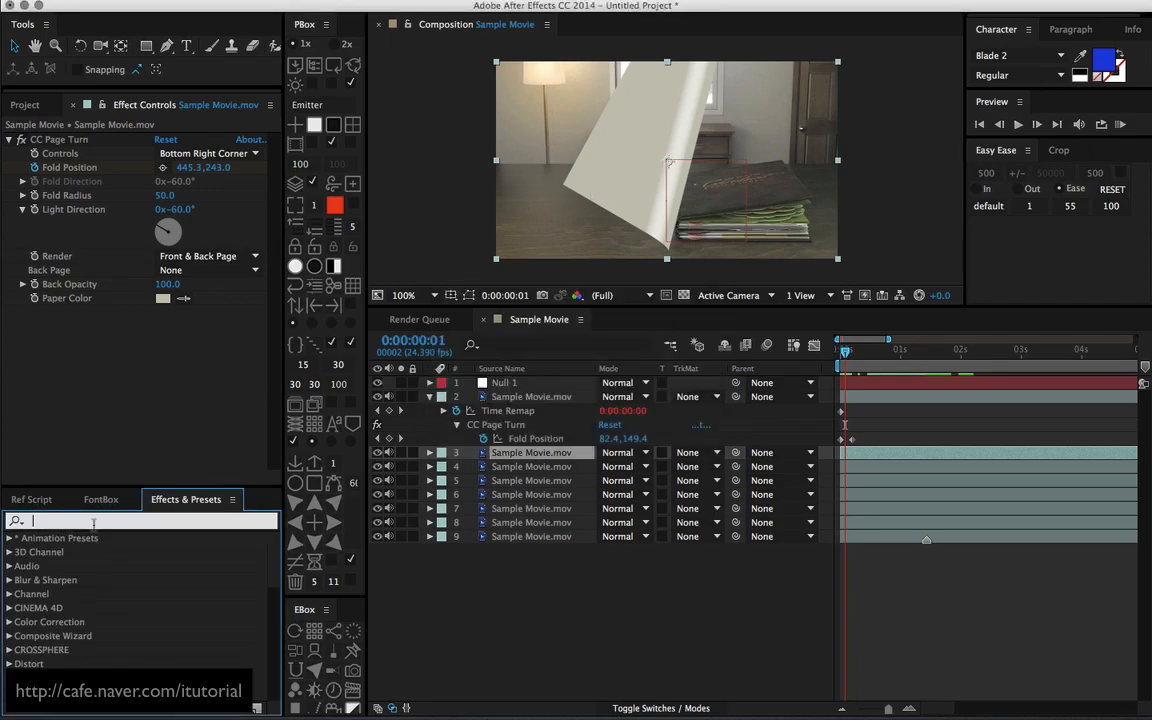
pyautogui.write('sh')
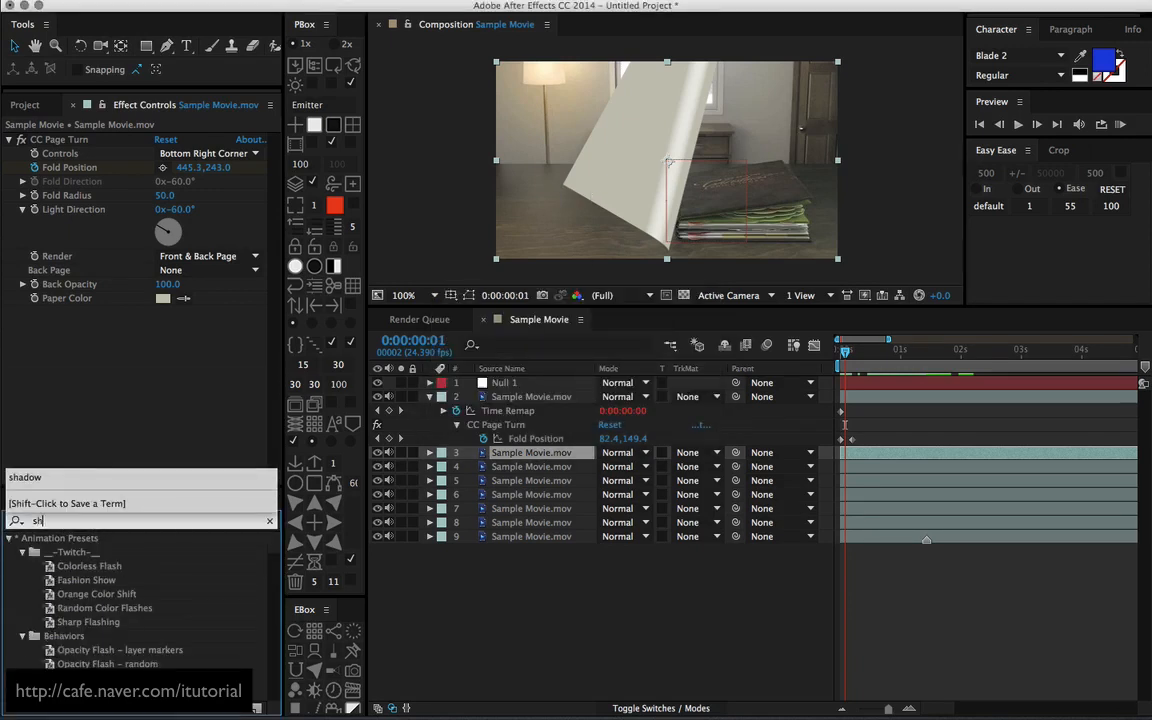
pyautogui.click(160, 477)
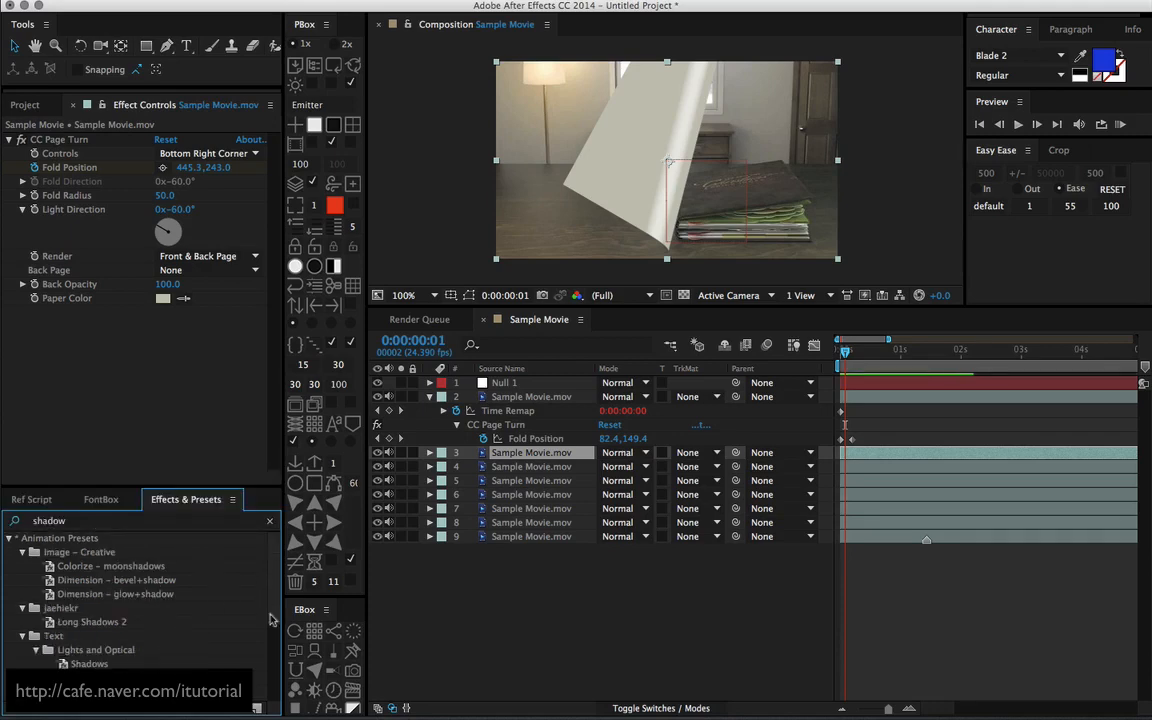
pyautogui.scroll(-5, 275, 597)
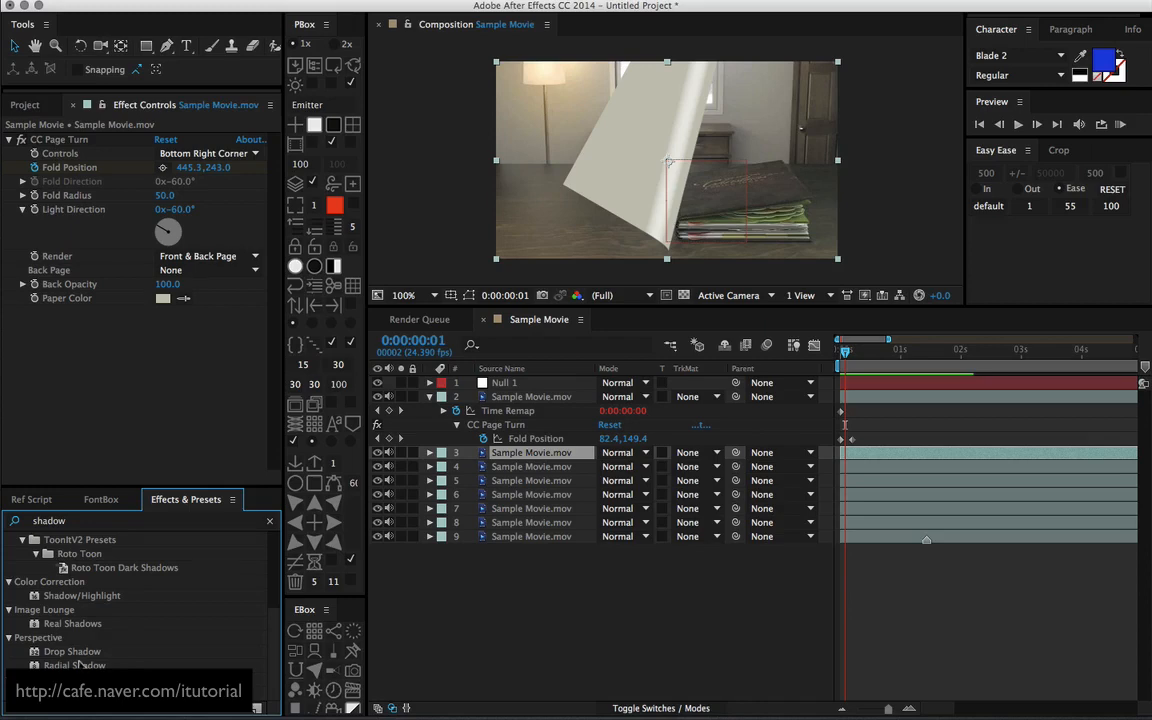
pyautogui.click(83, 627)
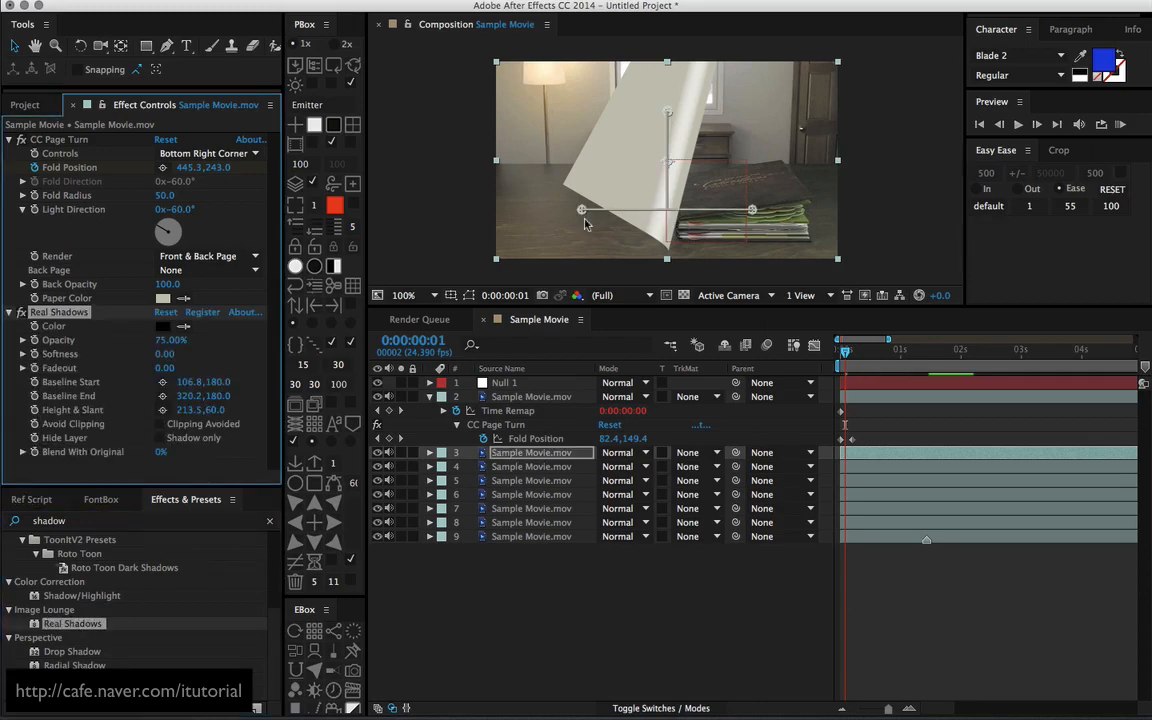
pyautogui.moveTo(584, 213); pyautogui.dragTo(607, 257)
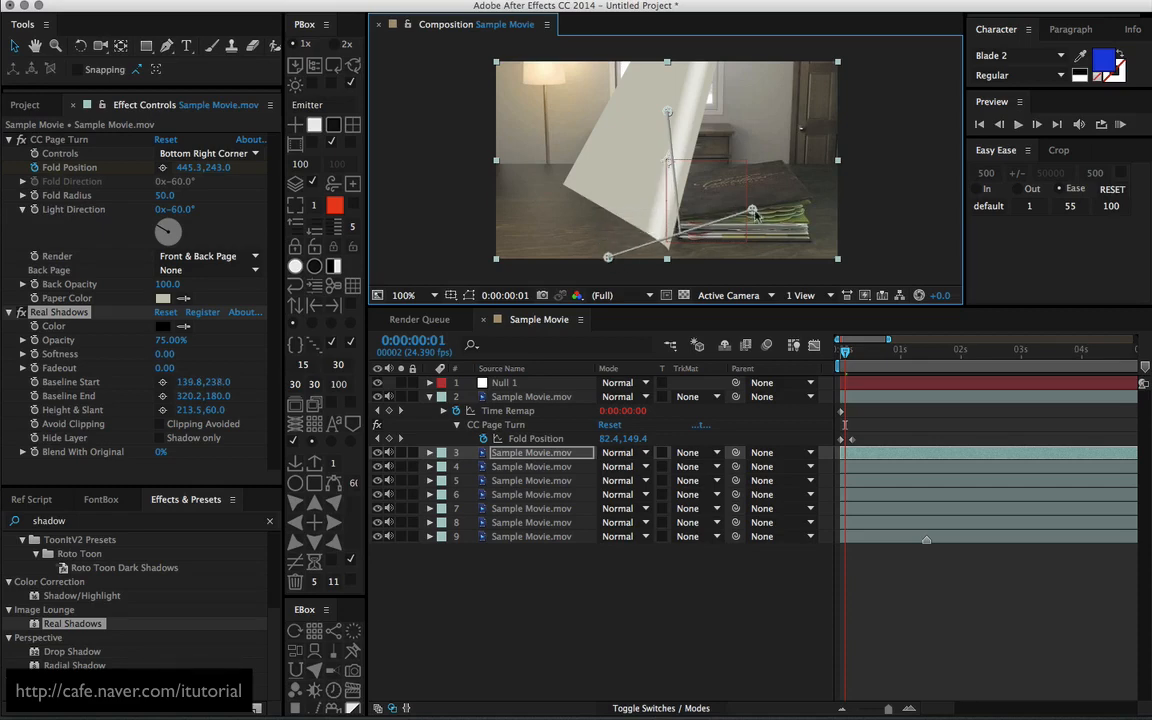
pyautogui.moveTo(754, 212); pyautogui.dragTo(772, 228)
pyautogui.moveTo(670, 116); pyautogui.dragTo(720, 130)
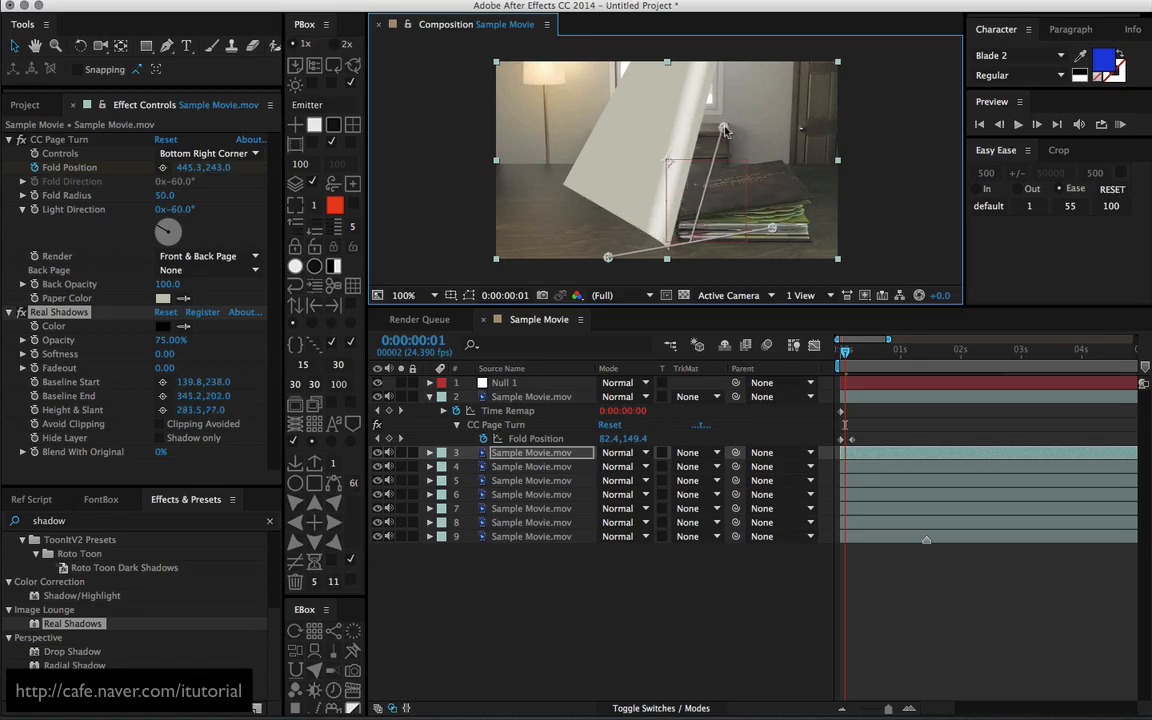
pyautogui.moveTo(609, 259); pyautogui.dragTo(617, 270)
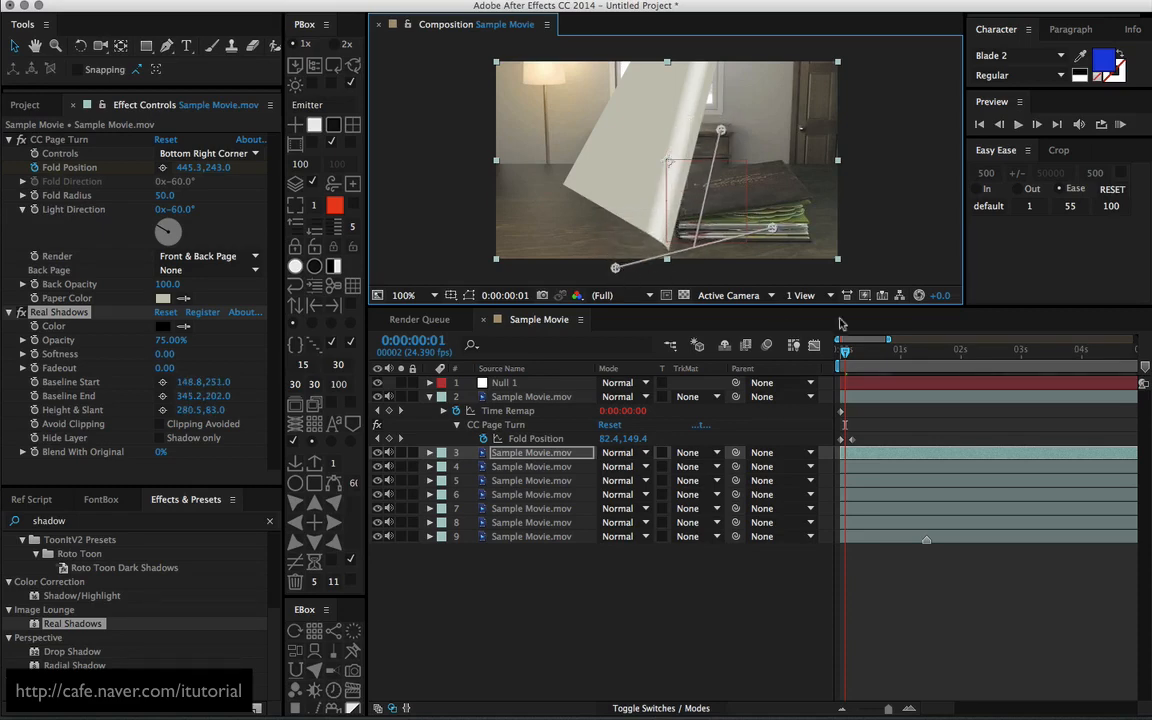
pyautogui.moveTo(845, 352); pyautogui.dragTo(842, 353)
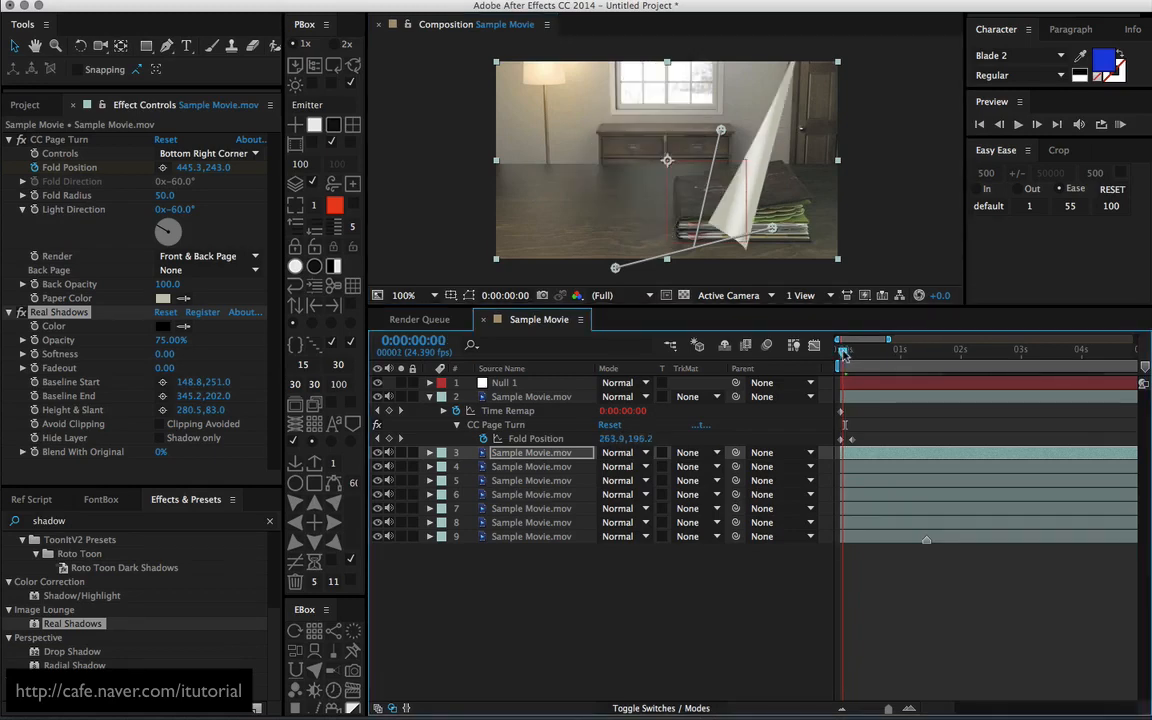
pyautogui.click(845, 352)
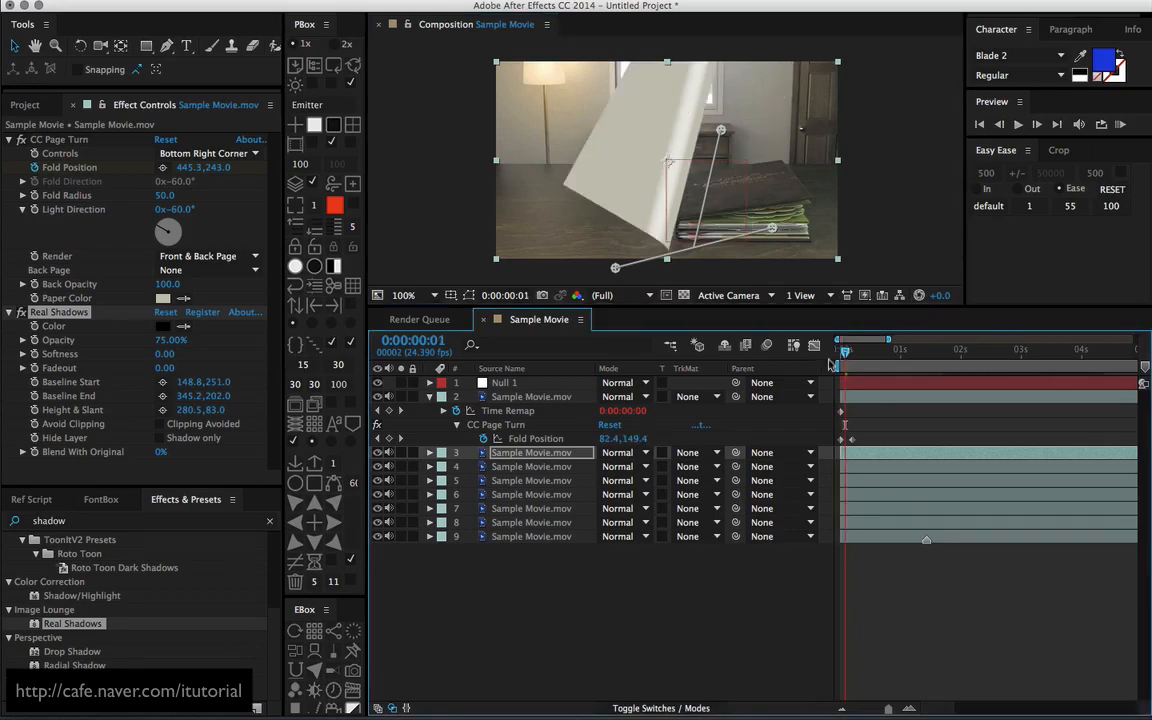
pyautogui.click(60, 312)
pyautogui.press('Delete')
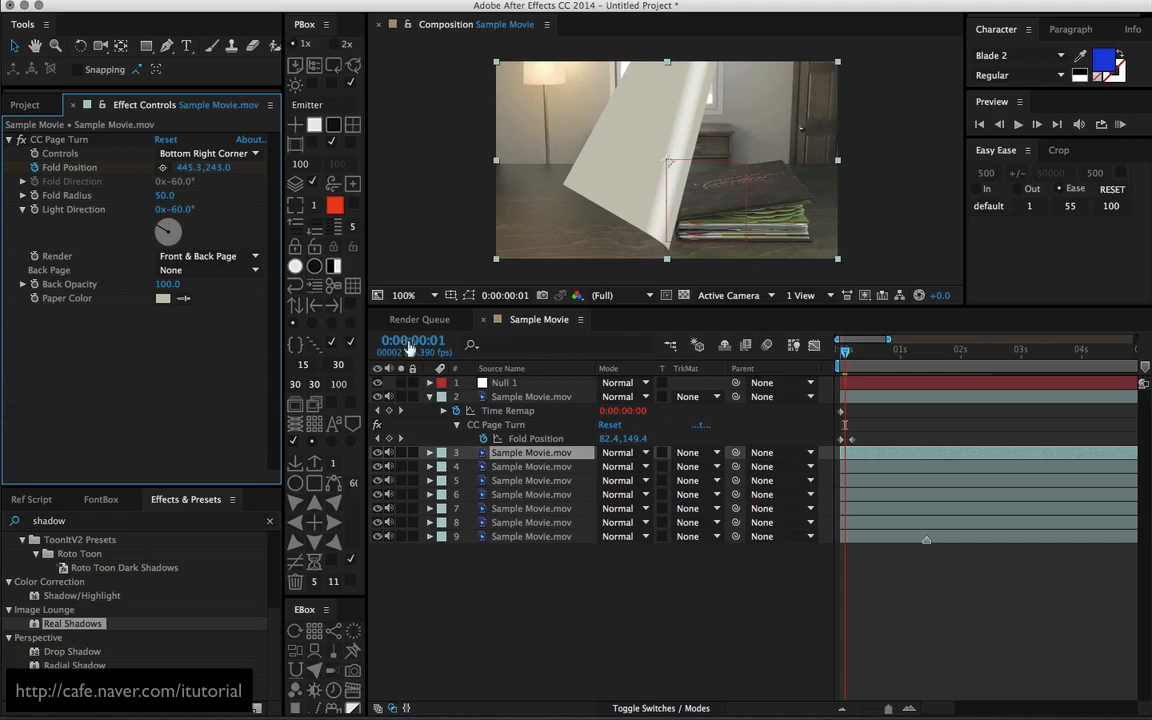
# - Apply the Real Shadows effect to Sample Movie.mov layer 2
pyautogui.click(516, 398)
pyautogui.click(840, 353)
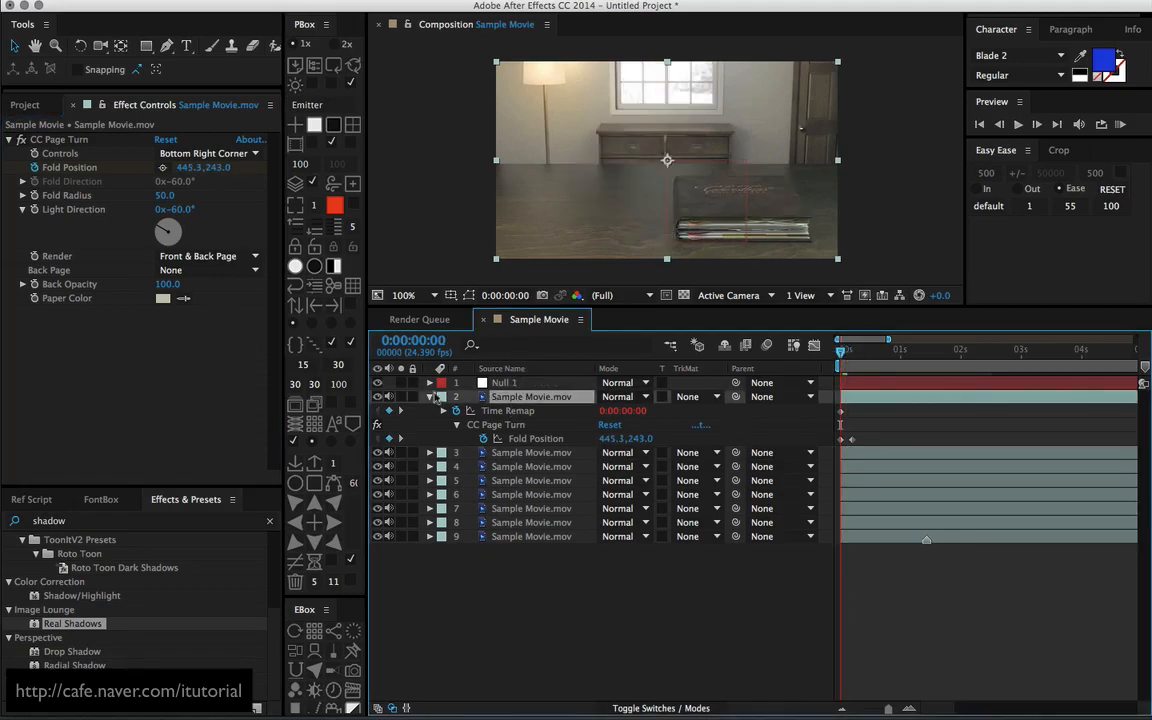
pyautogui.moveTo(72, 624); pyautogui.dragTo(395, 447)
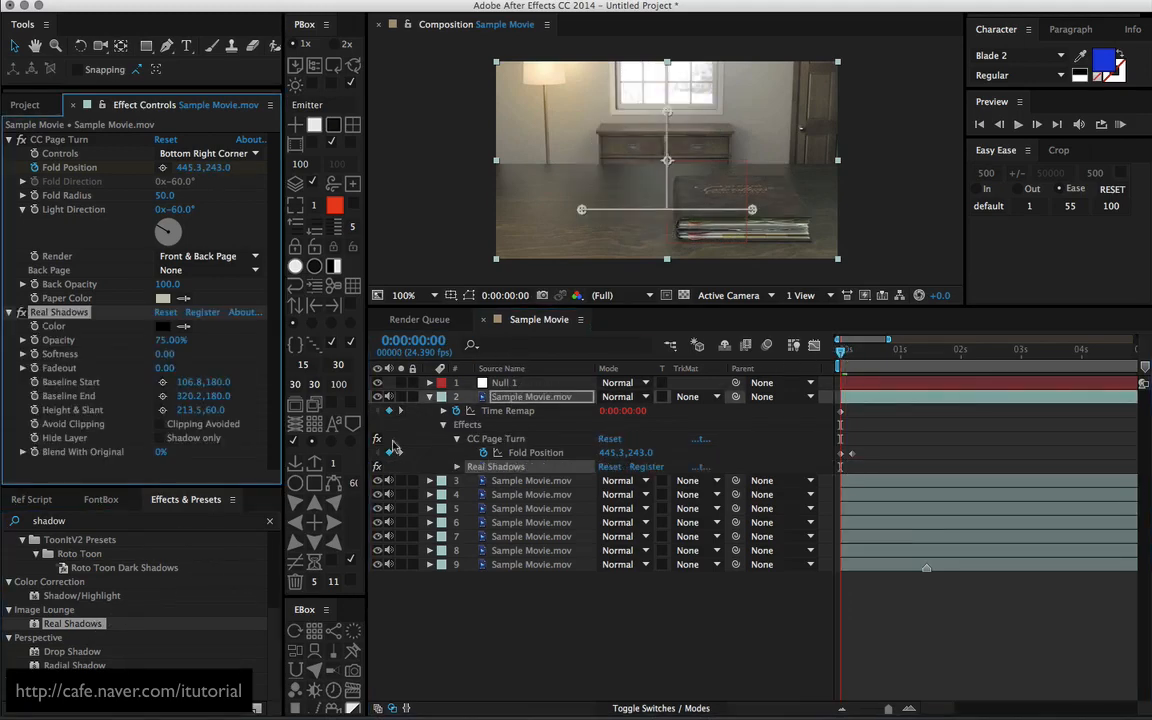
# - At 0:00:00:01, position the shadow with Baseline Start at about 130.8,280.0, Baseline End at about 354.2,123.0 and Height & Slant at about 273.5,51.0
pyautogui.click(843, 354)
pyautogui.moveTo(843, 354); pyautogui.dragTo(846, 354)
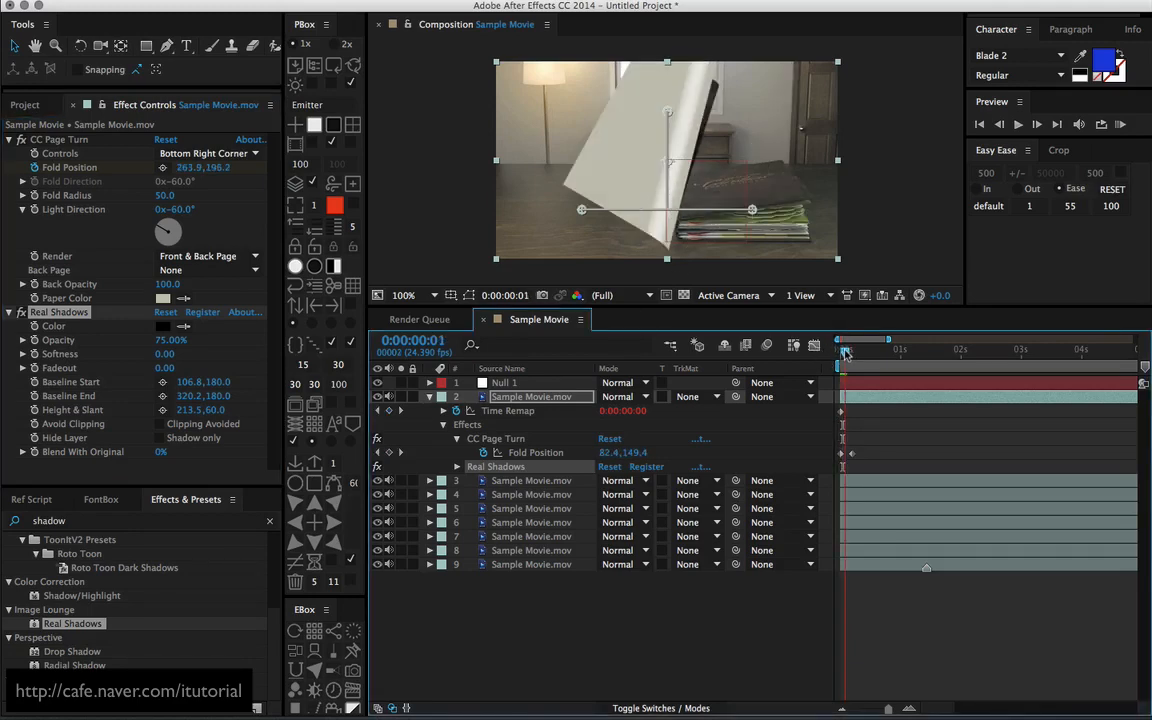
pyautogui.moveTo(583, 213); pyautogui.dragTo(611, 240)
pyautogui.moveTo(752, 220); pyautogui.dragTo(780, 163)
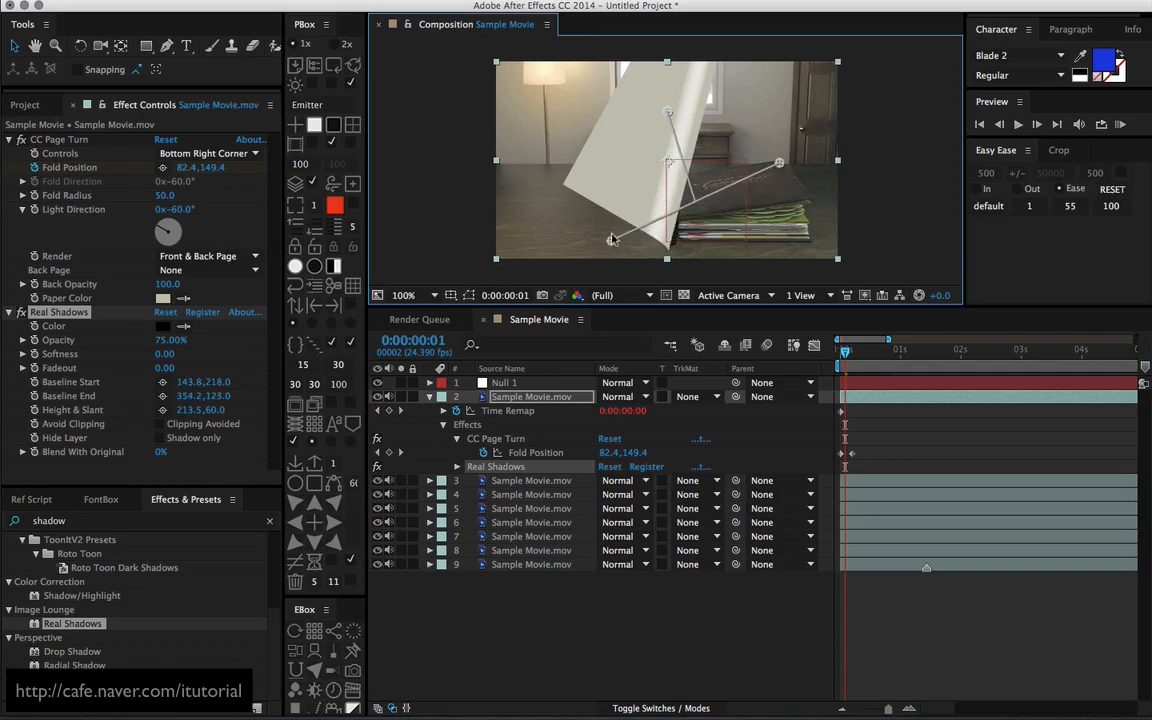
pyautogui.moveTo(612, 240); pyautogui.dragTo(599, 292)
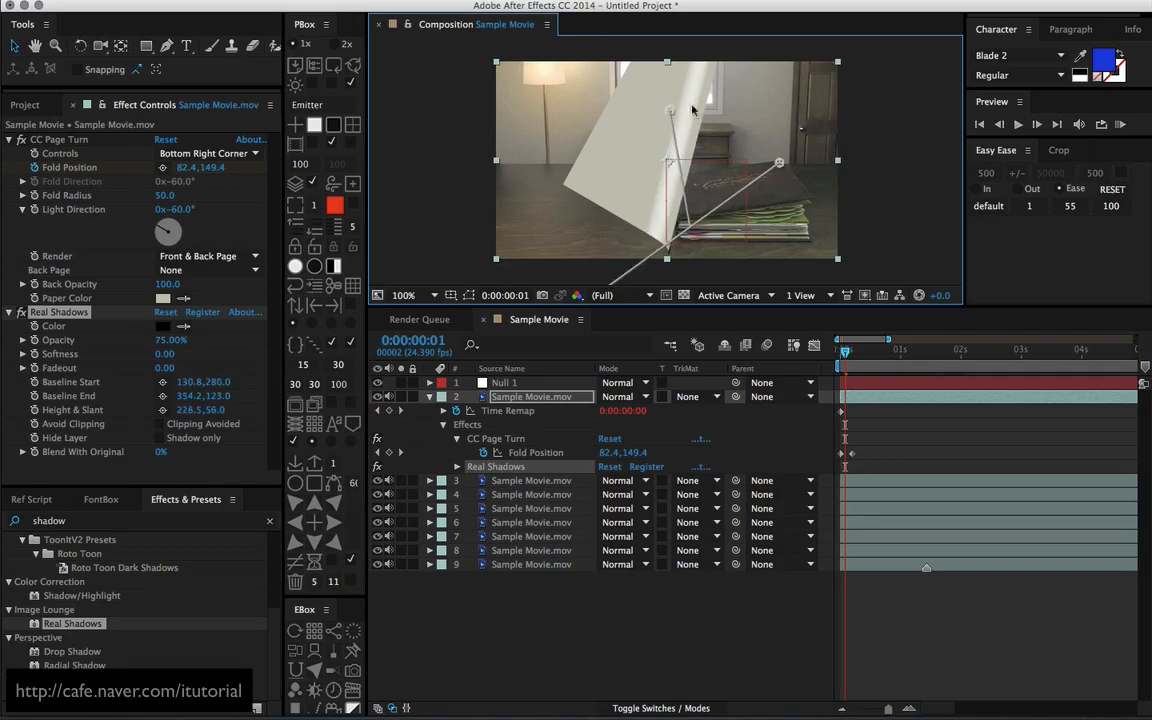
pyautogui.moveTo(667, 112); pyautogui.dragTo(716, 104)
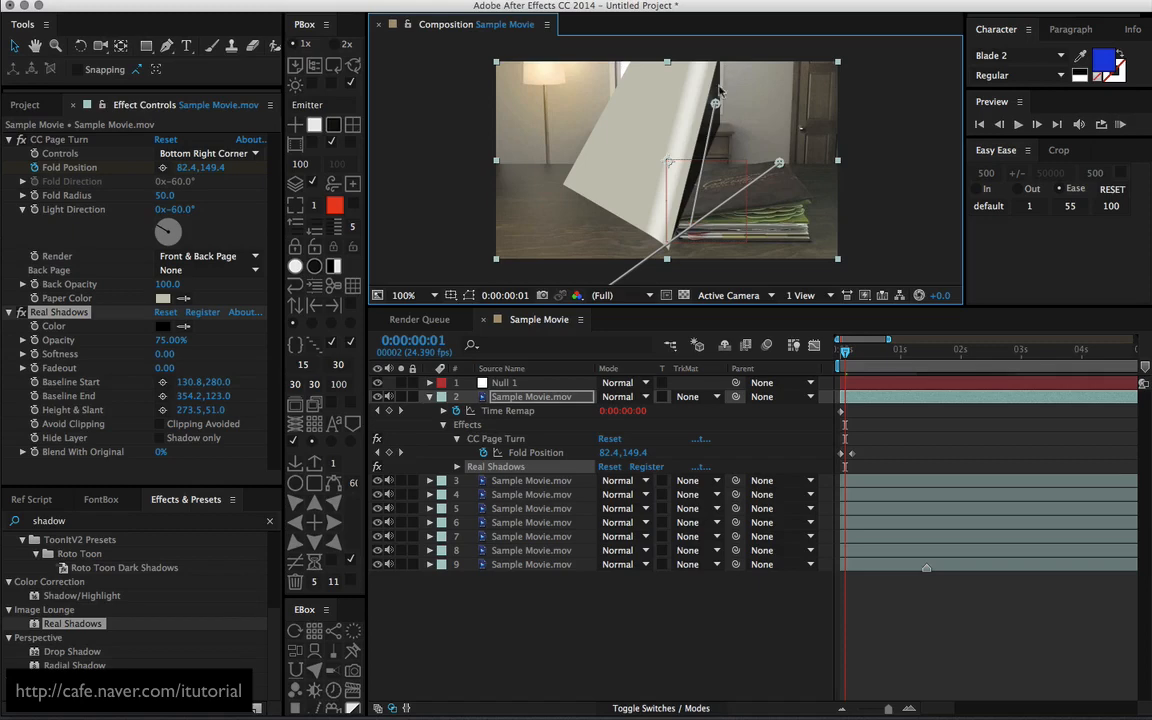
# - Refine the Real Shadows settings with Clipping Avoided enabled, Height & Slant at about 258.5,79.0, Opacity 57% and Softness 3
pyautogui.click(161, 425)
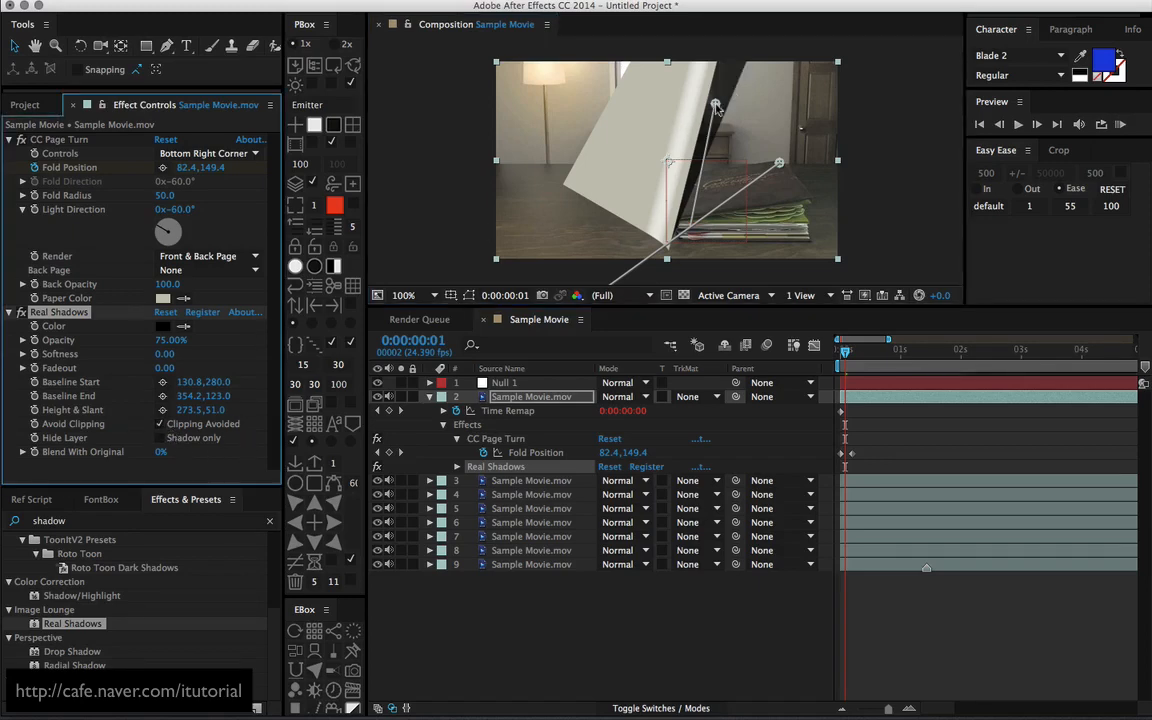
pyautogui.moveTo(716, 106); pyautogui.dragTo(704, 131)
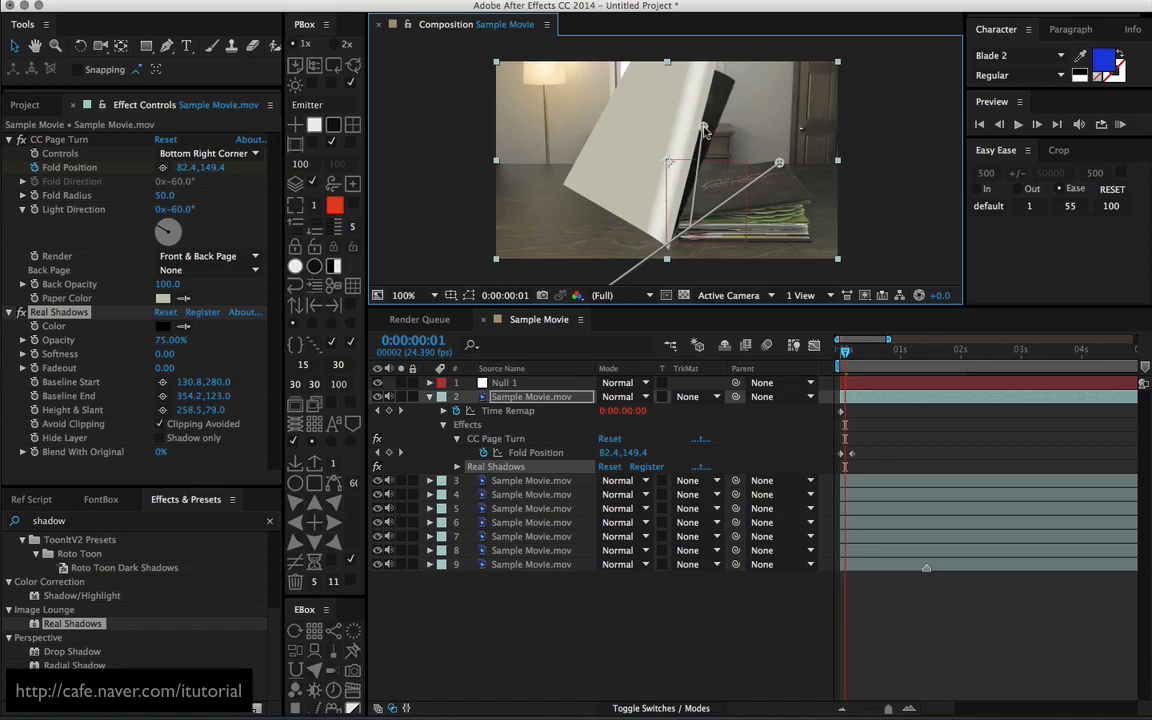
pyautogui.moveTo(165, 340)
pyautogui.mouseDown()
pyautogui.moveTo(152, 343)
pyautogui.moveTo(172, 354)
pyautogui.mouseUp()
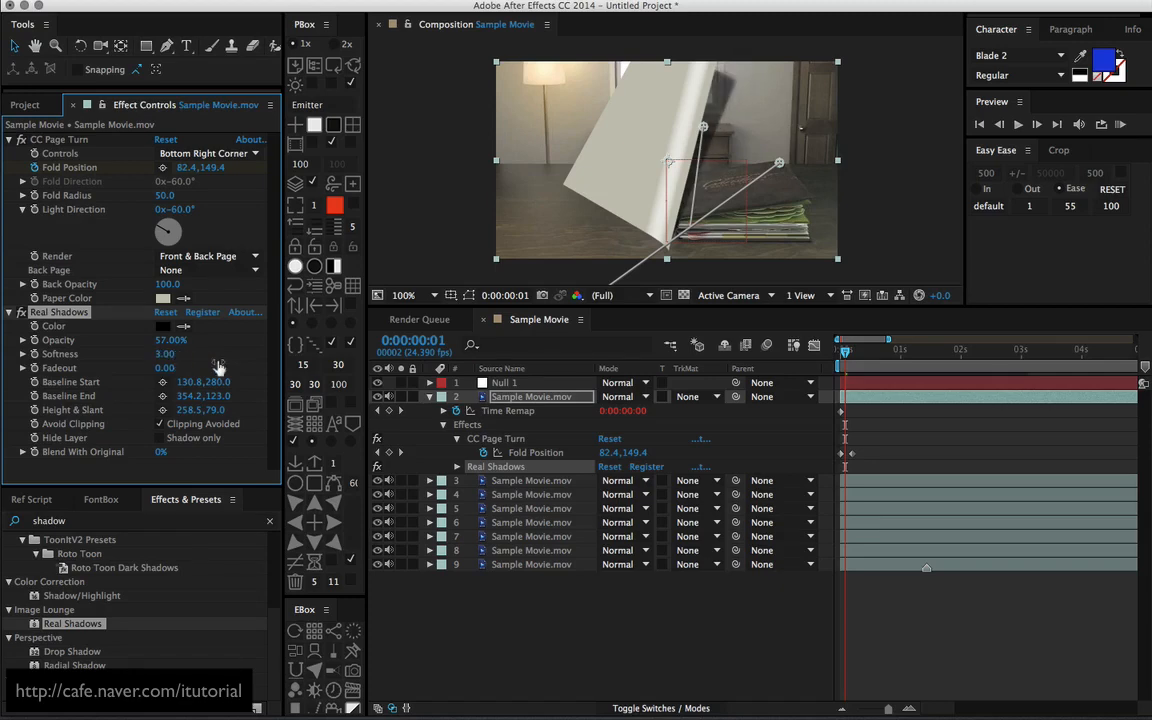
# - Copy the Real Shadows effect from layer 2 and paste it onto Sample Movie.mov layers 3 to 8
pyautogui.moveTo(845, 352); pyautogui.dragTo(842, 354)
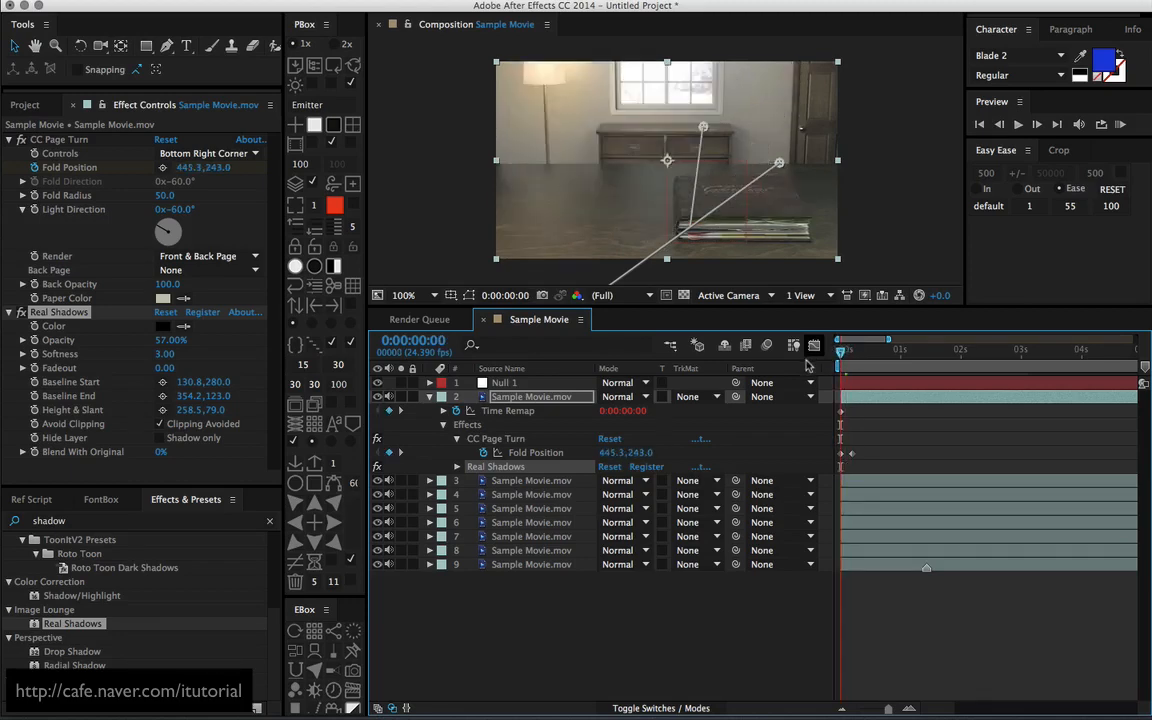
pyautogui.click(62, 313)
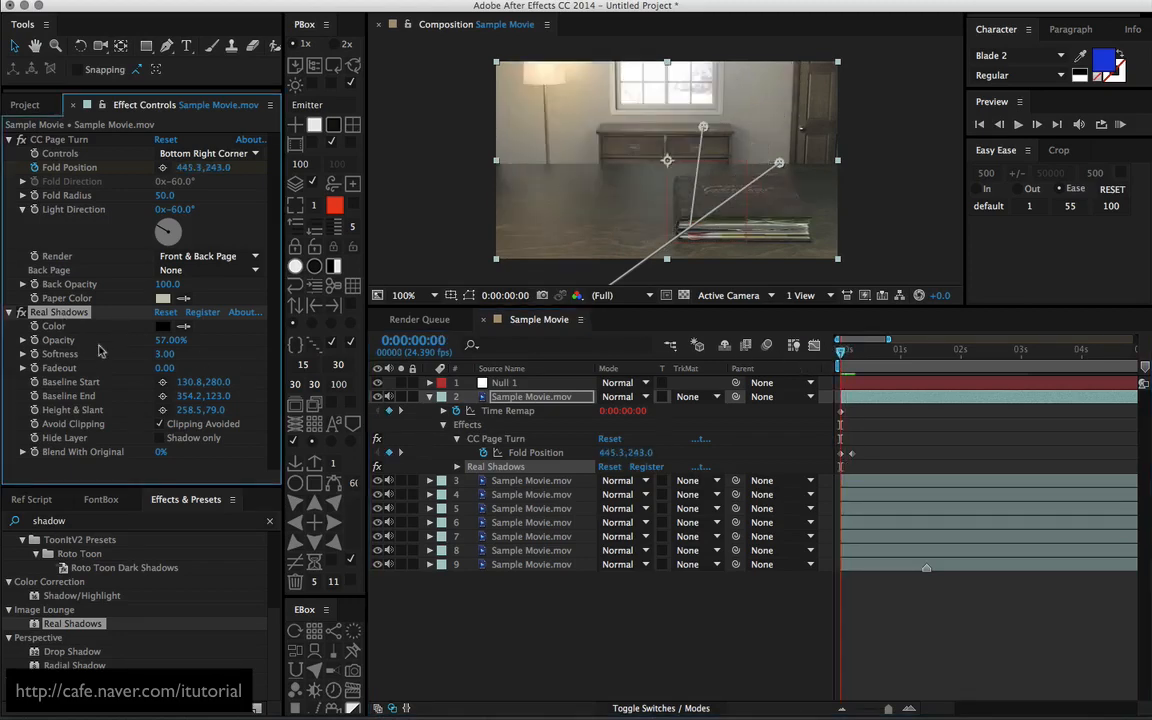
pyautogui.click(172, 3)
pyautogui.click(180, 80)
pyautogui.click(520, 481)
pyautogui.keyDown('shift'); pyautogui.click(545, 551); pyautogui.keyUp('shift')
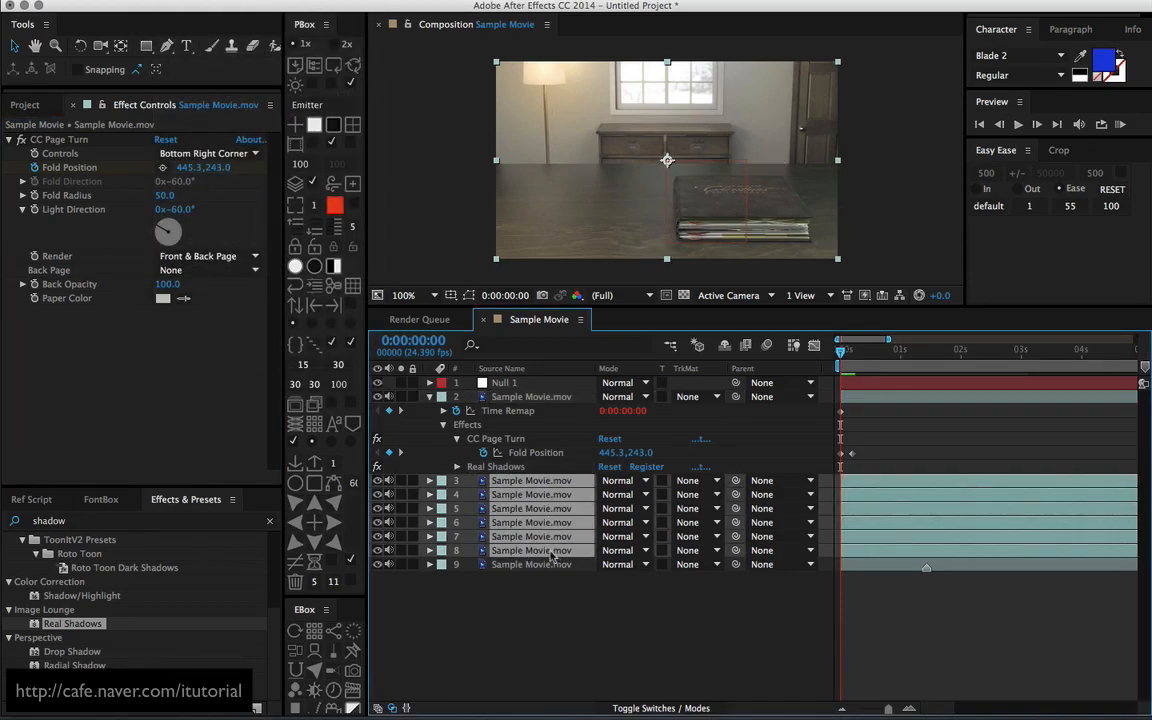
pyautogui.press('super+v')
pyautogui.click(630, 676)
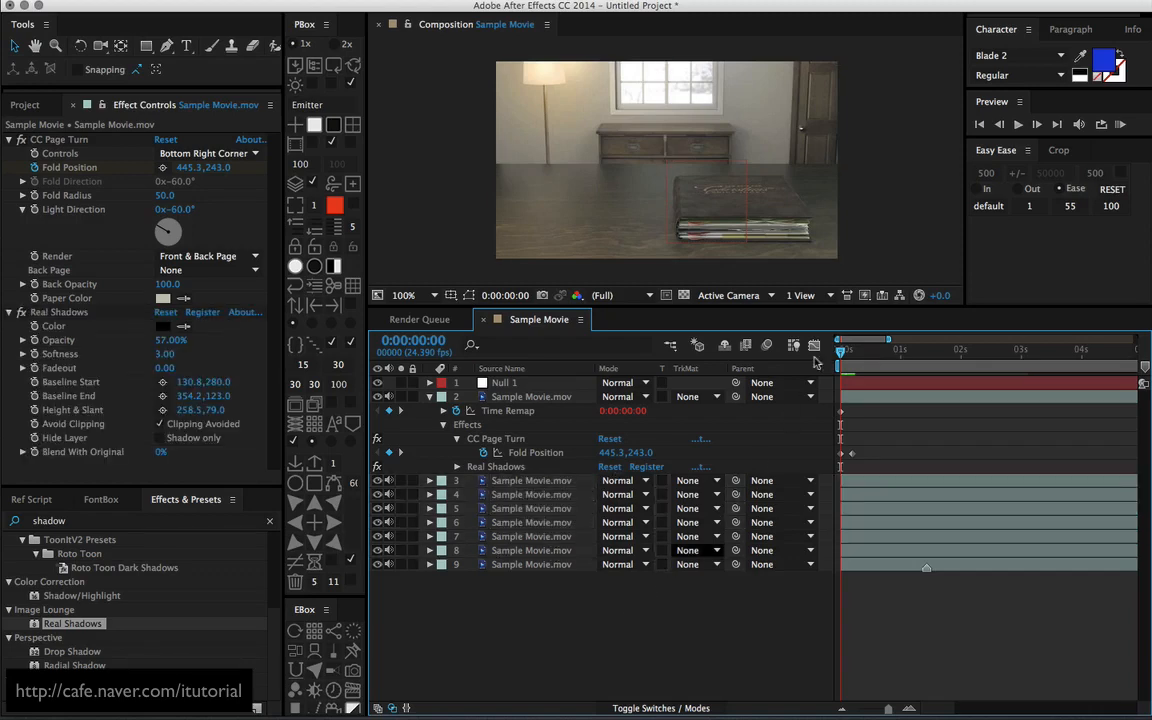
# - Scrub from the start to 0:00:01:03 and back to 0:00:00:01 to check the shadows on the turning pages
pyautogui.moveTo(843, 352); pyautogui.dragTo(910, 349)
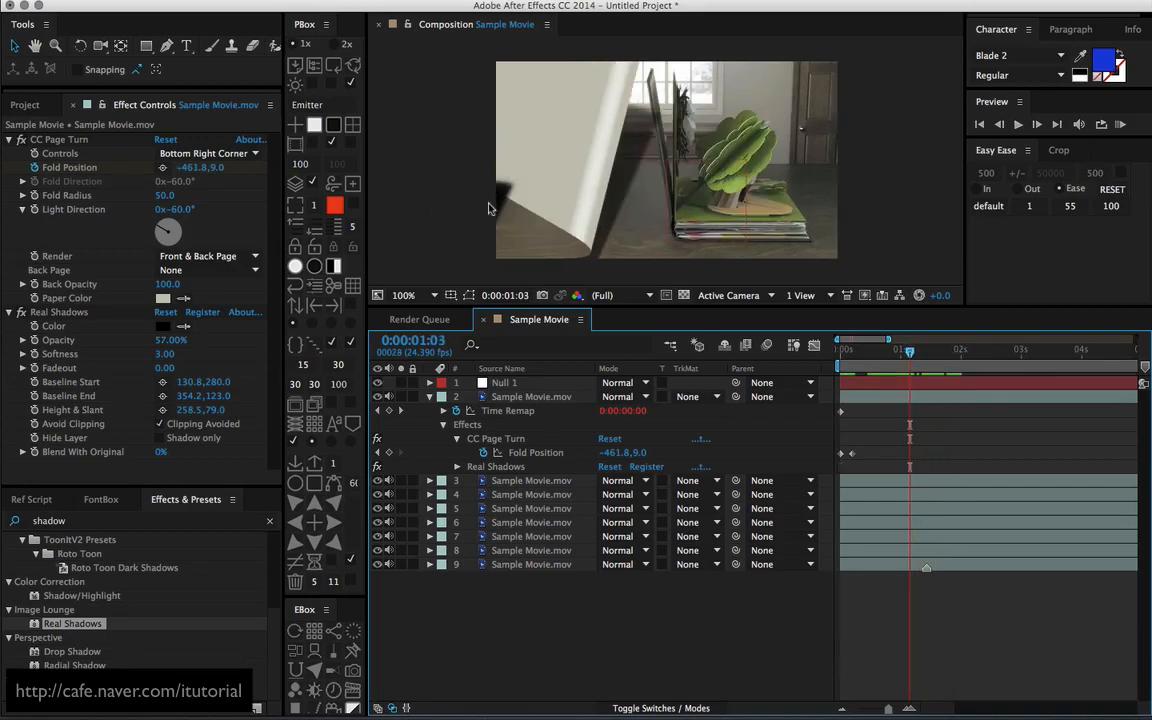
pyautogui.moveTo(910, 349); pyautogui.dragTo(812, 350)
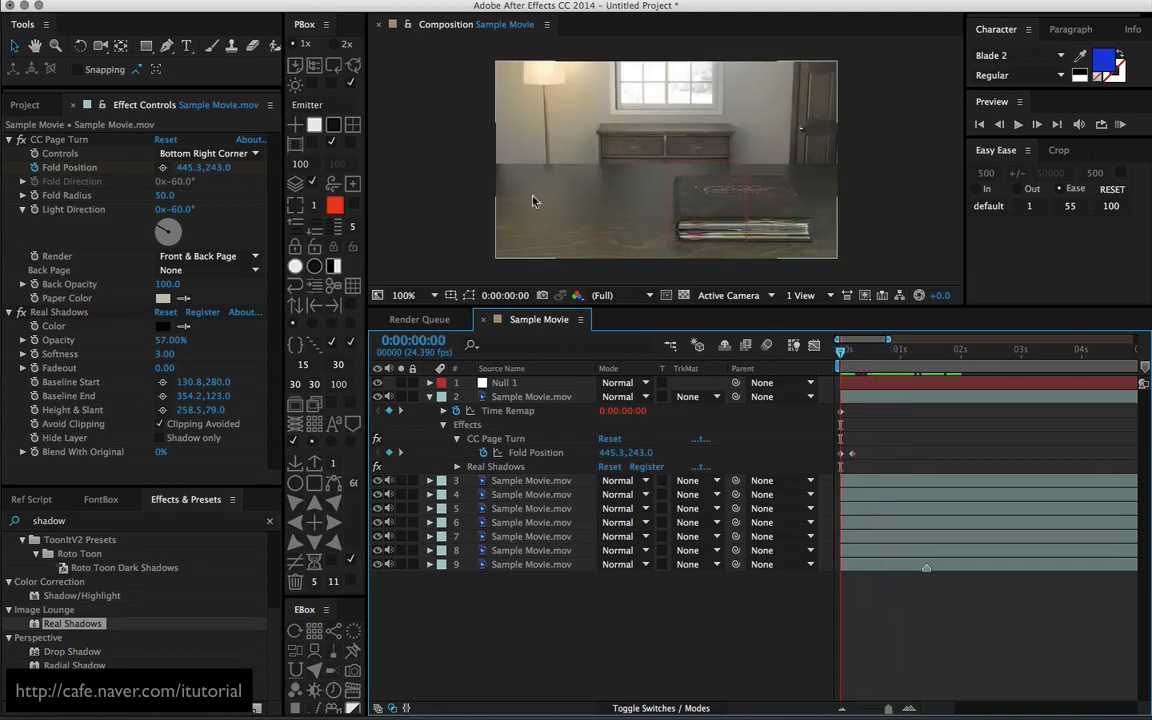
pyautogui.click(845, 354)
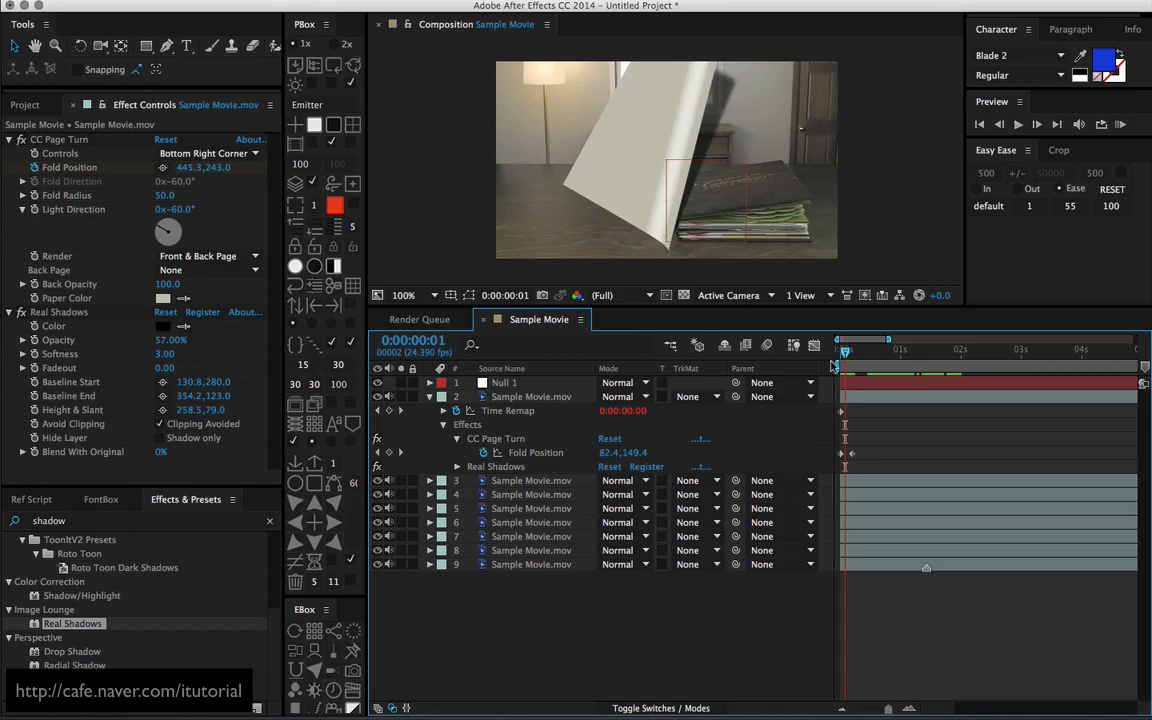
# - At 0:00:00:03, reposition layer 2's Real Shadows with Height & Slant at about 244.5,77.0, Baseline End 332.2,144.0 and Baseline Start 84.8,253.0
pyautogui.click(531, 398)
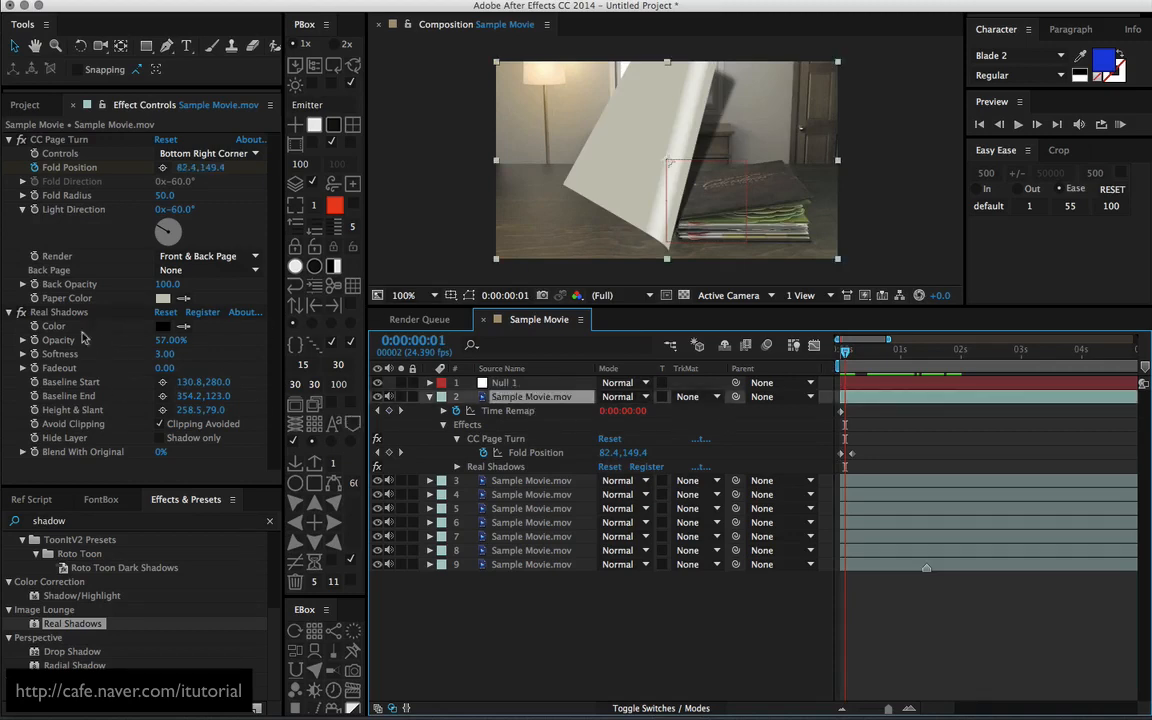
pyautogui.click(60, 312)
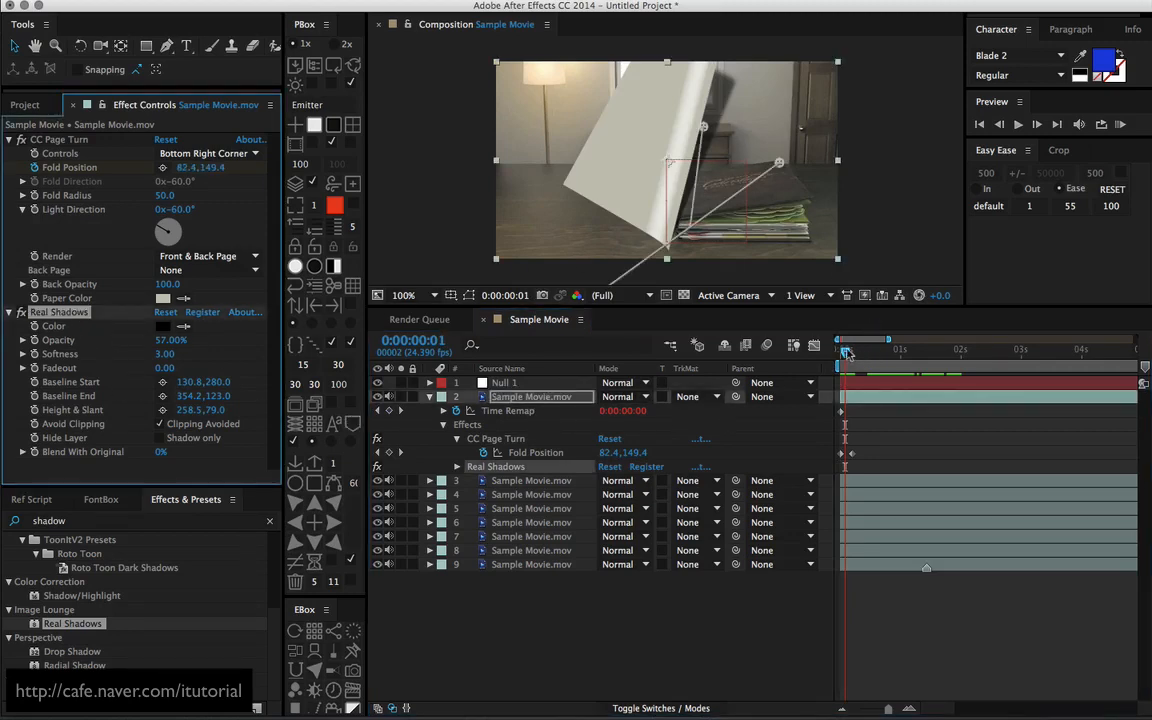
pyautogui.moveTo(846, 353); pyautogui.dragTo(853, 354)
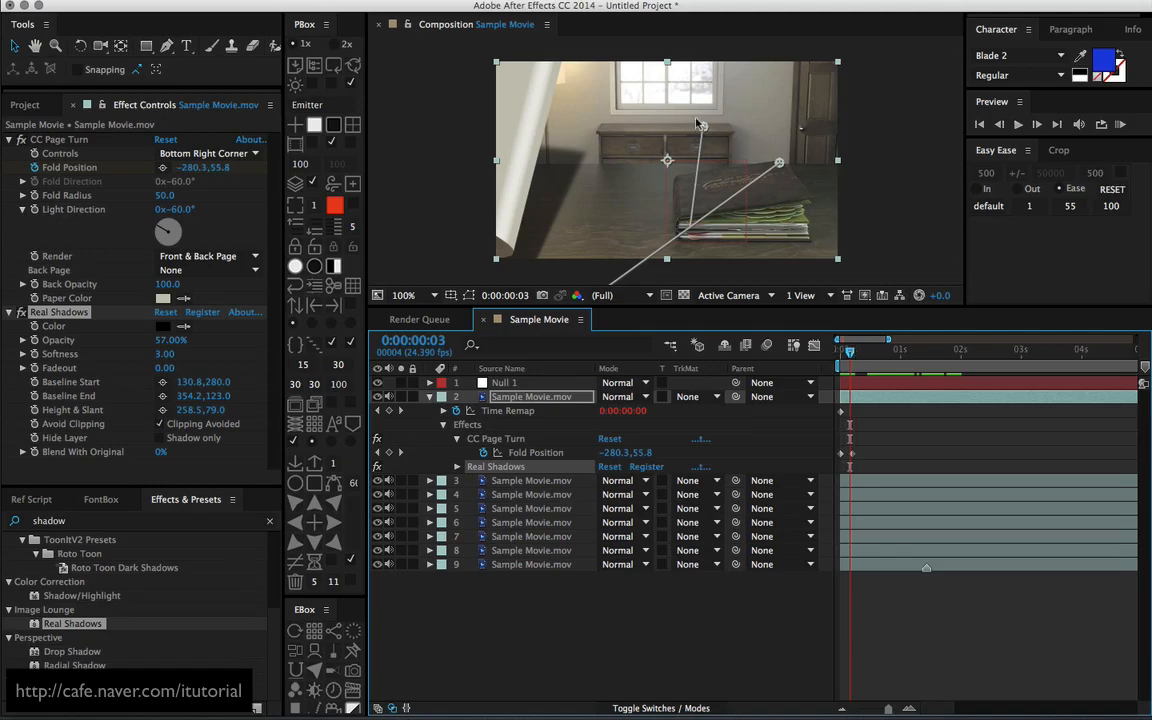
pyautogui.moveTo(701, 126); pyautogui.dragTo(692, 125)
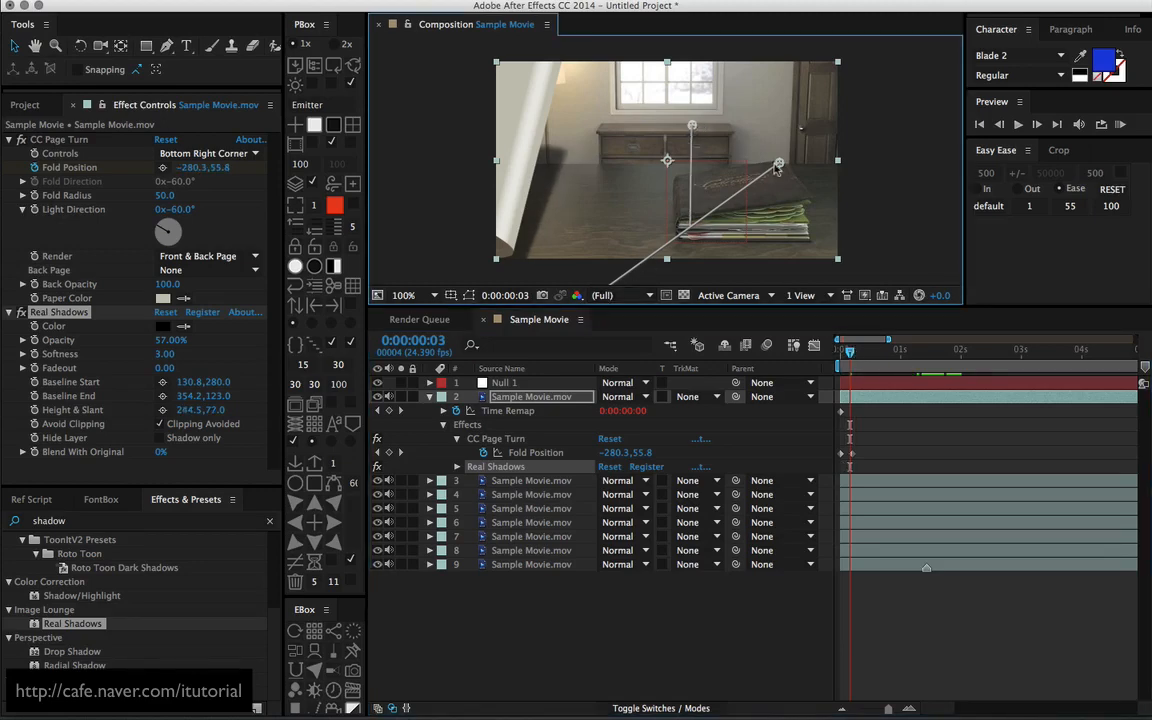
pyautogui.moveTo(778, 167); pyautogui.dragTo(761, 187)
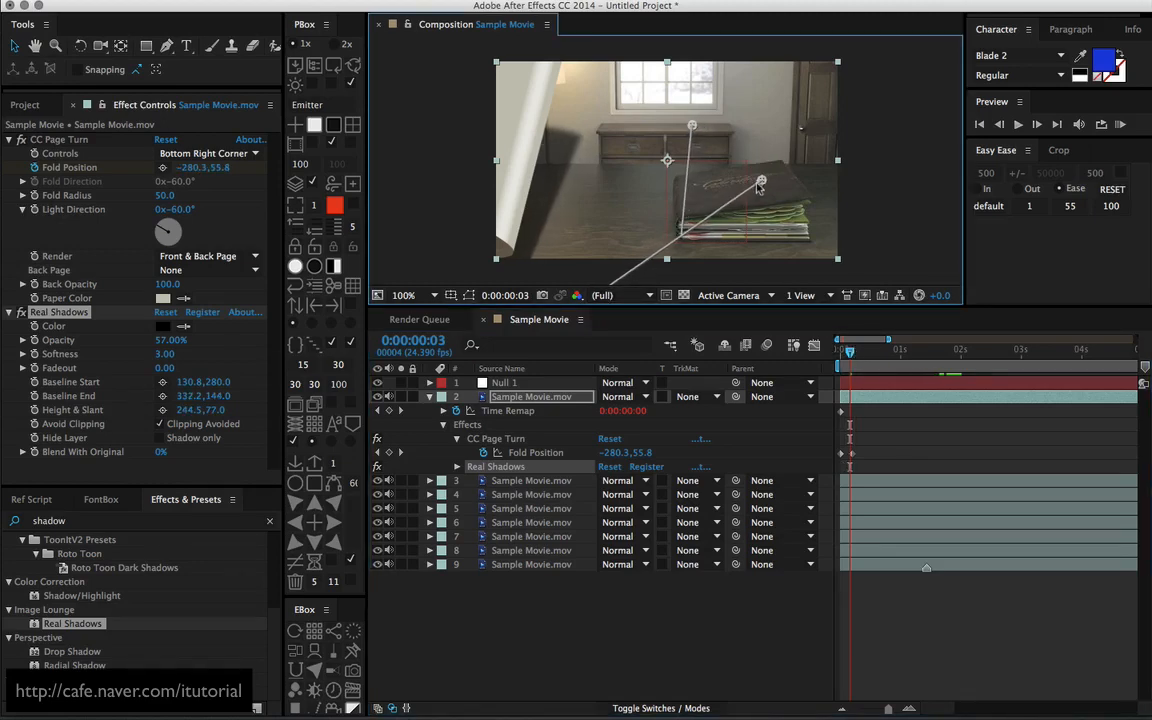
pyautogui.moveTo(645, 205); pyautogui.dragTo(648, 172)
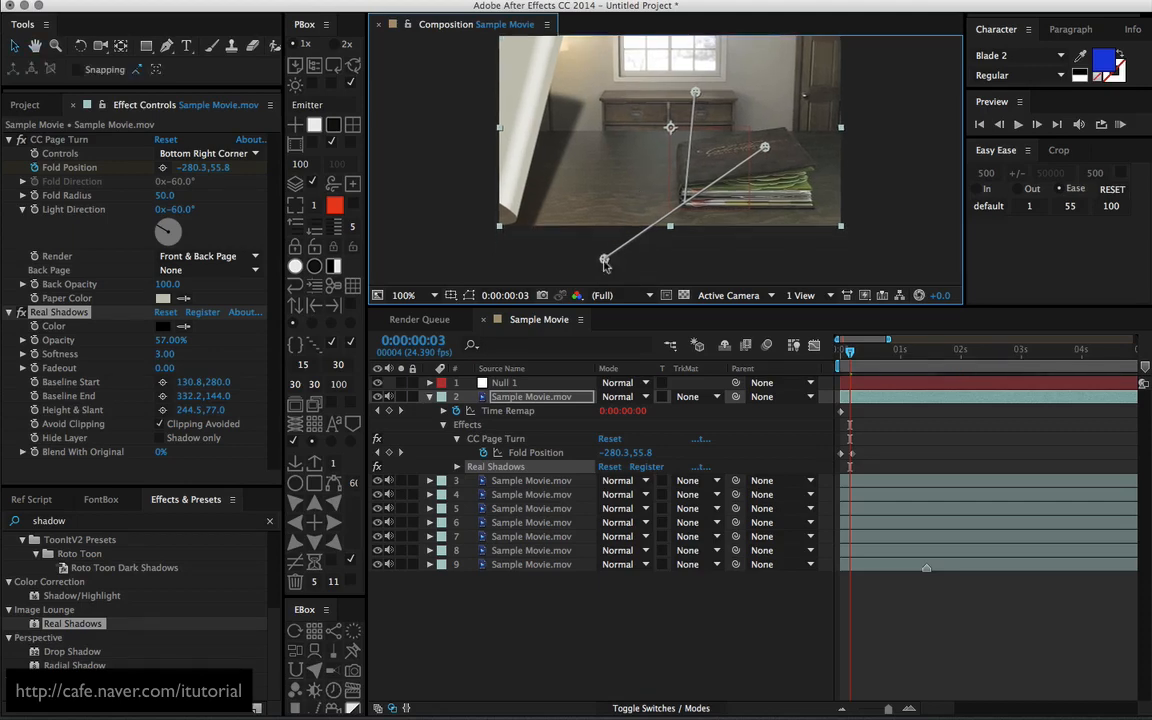
pyautogui.moveTo(605, 259); pyautogui.dragTo(567, 236)
# - Play and scrub from the start to 0:00:01:03 to check the adjusted shadow, and collapse both effects' settings
pyautogui.moveTo(848, 352); pyautogui.dragTo(835, 355)
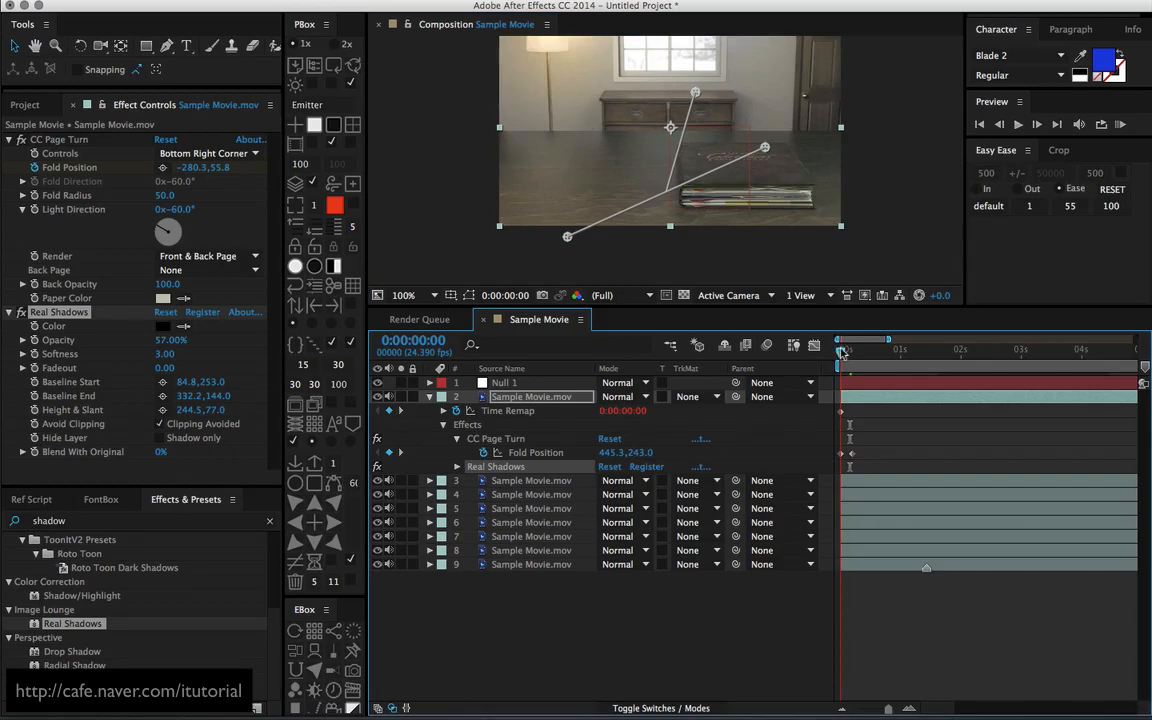
pyautogui.press('space')
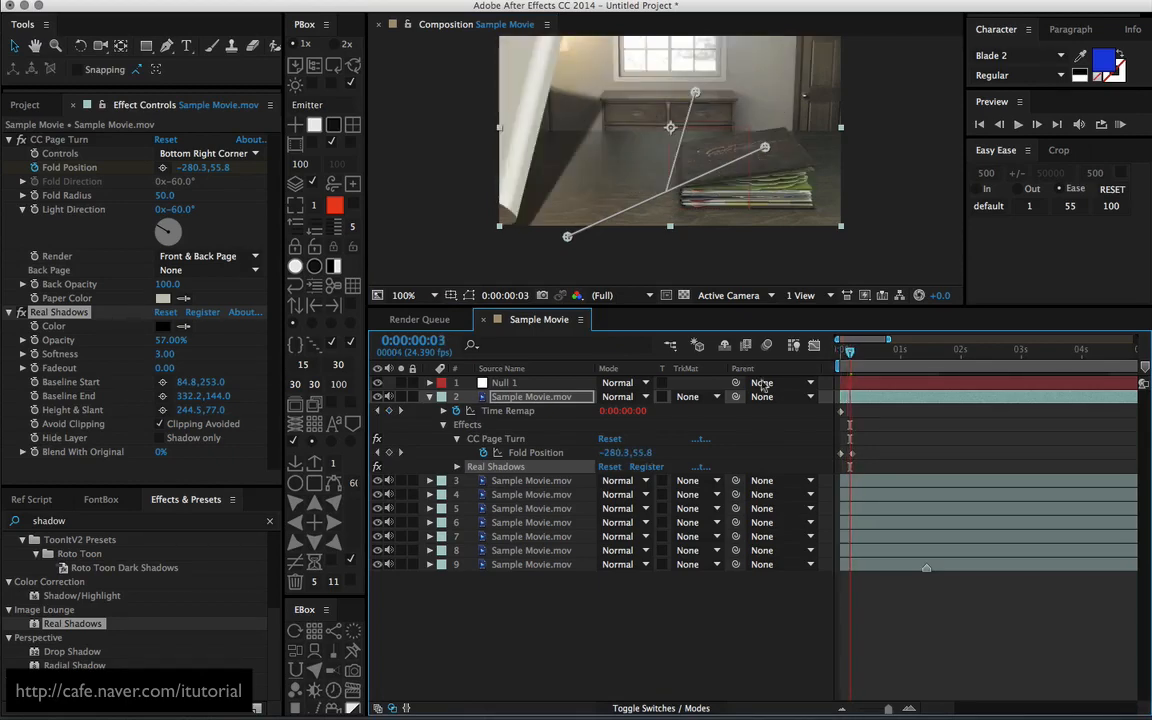
pyautogui.moveTo(849, 354); pyautogui.dragTo(909, 355)
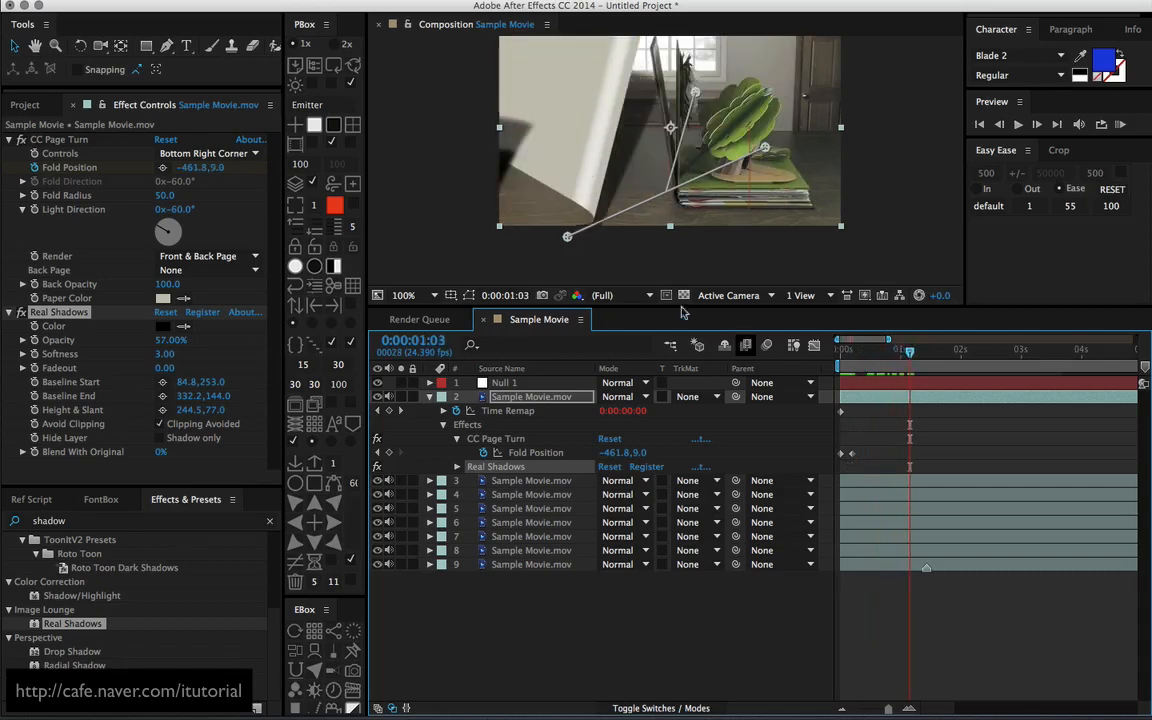
pyautogui.click(10, 143)
pyautogui.click(9, 153)
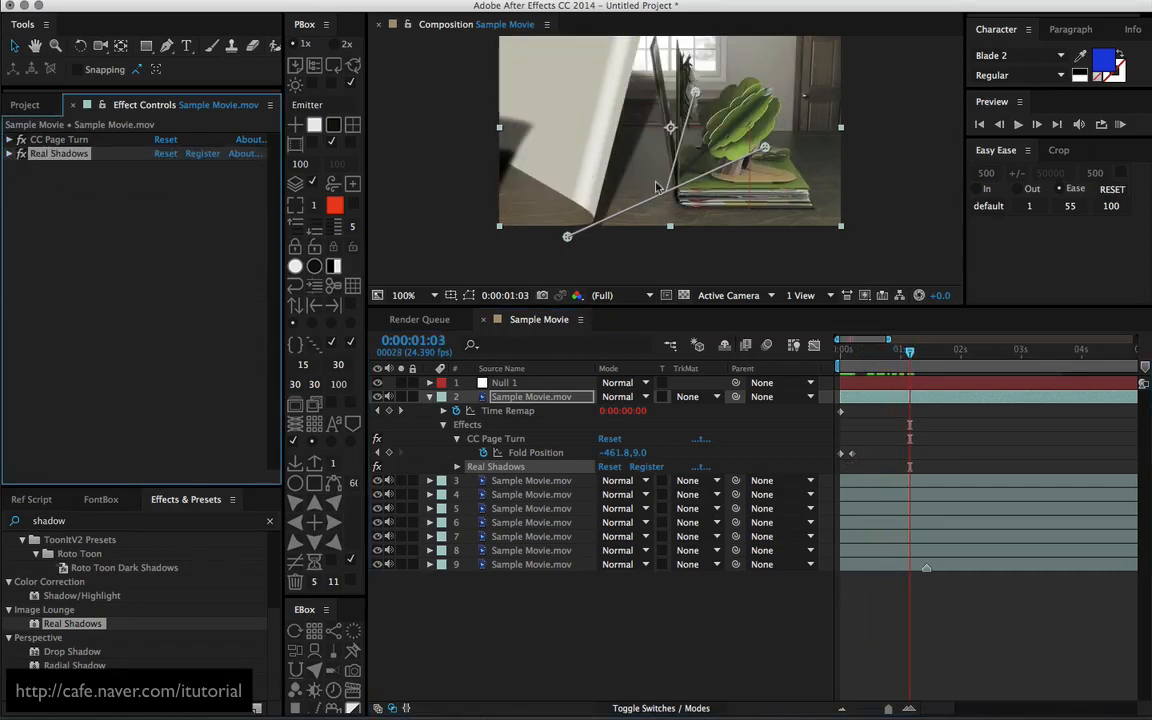
# - Collapse layer 2's properties and create a new composition from the Sample Movie.mov footage
pyautogui.click(550, 566)
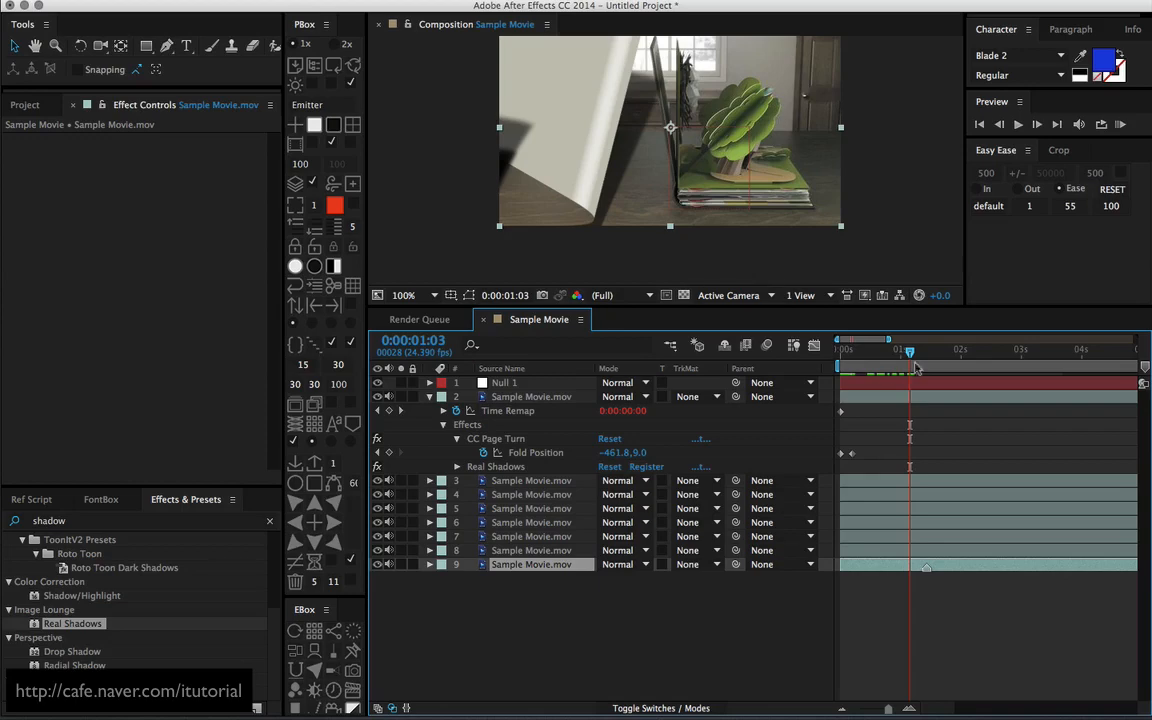
pyautogui.click(430, 397)
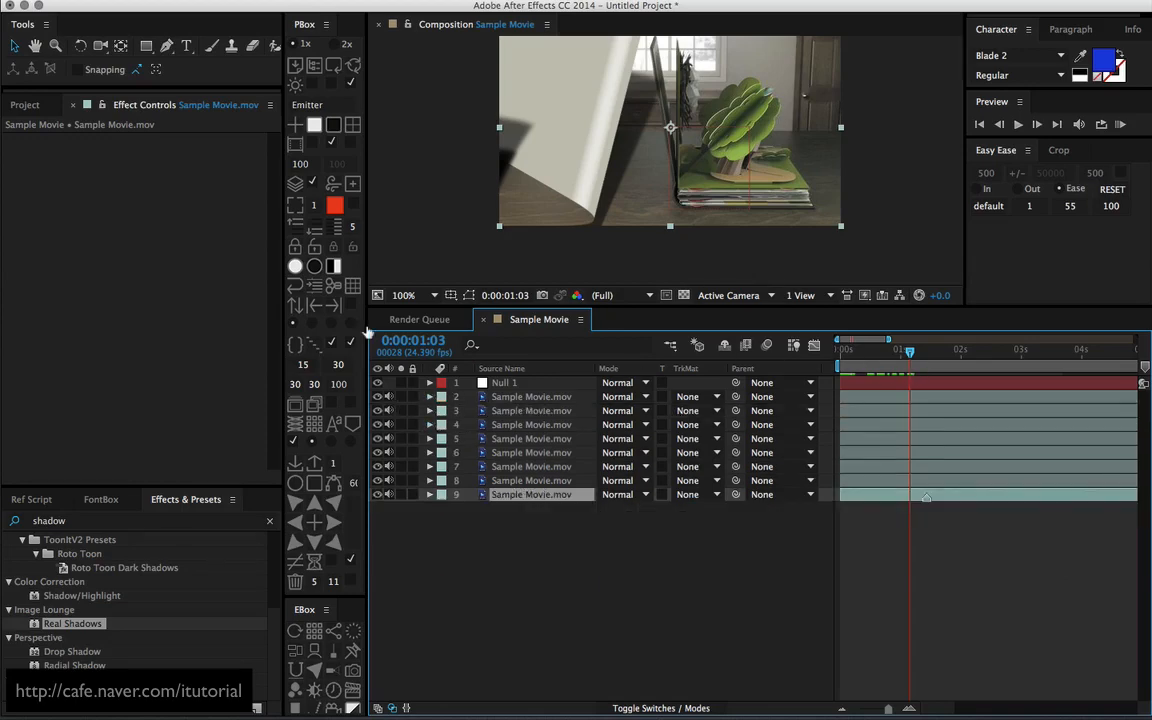
pyautogui.click(27, 105)
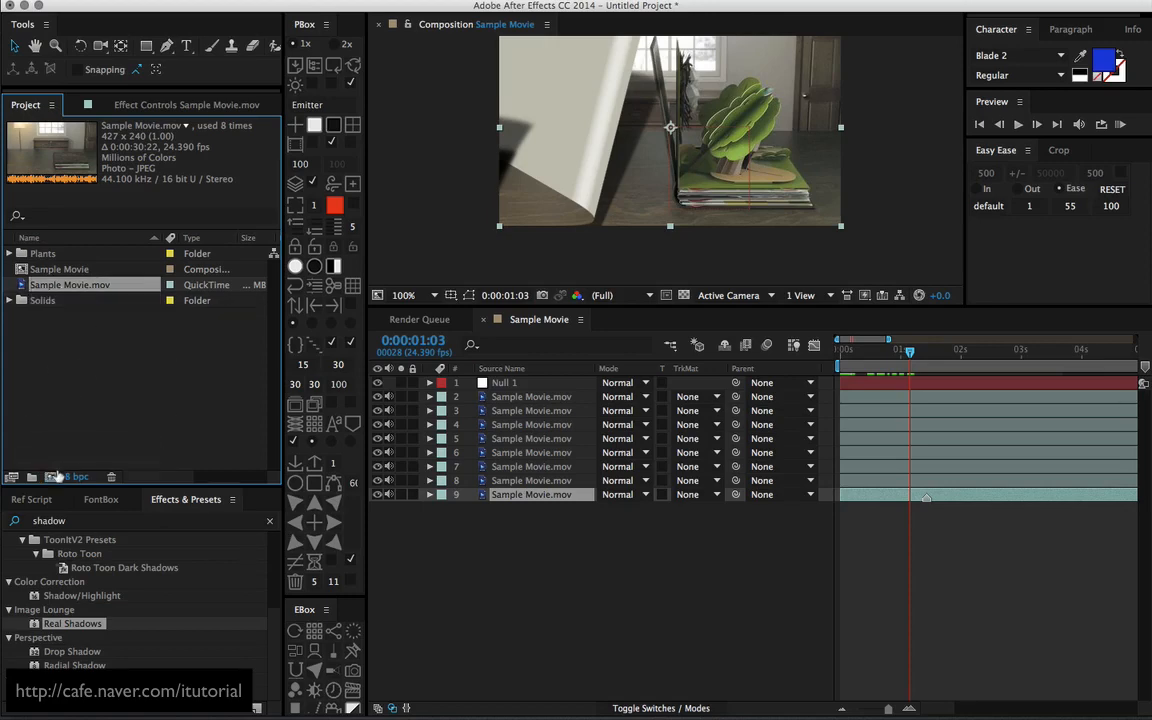
pyautogui.moveTo(57, 476); pyautogui.dragTo(51, 476)
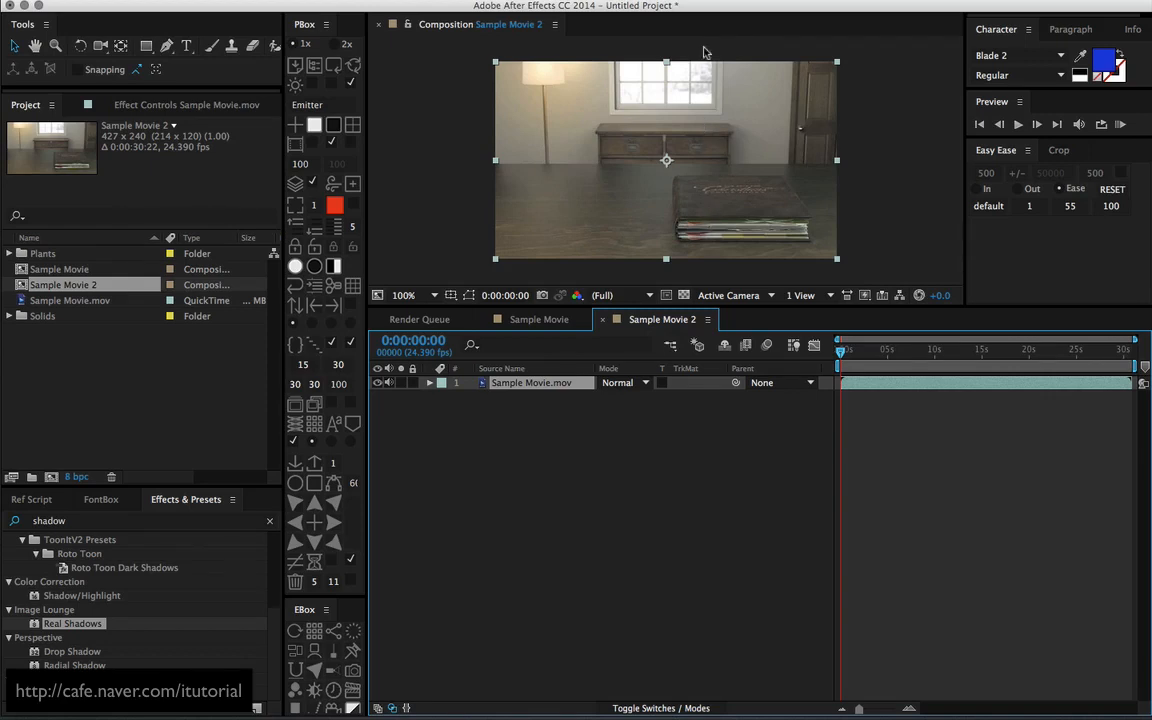
# - Generate a Repetition control null for the Sample Movie.mov layer in Sample Movie 2 and lock the display of its effect controls
pyautogui.click(566, 401)
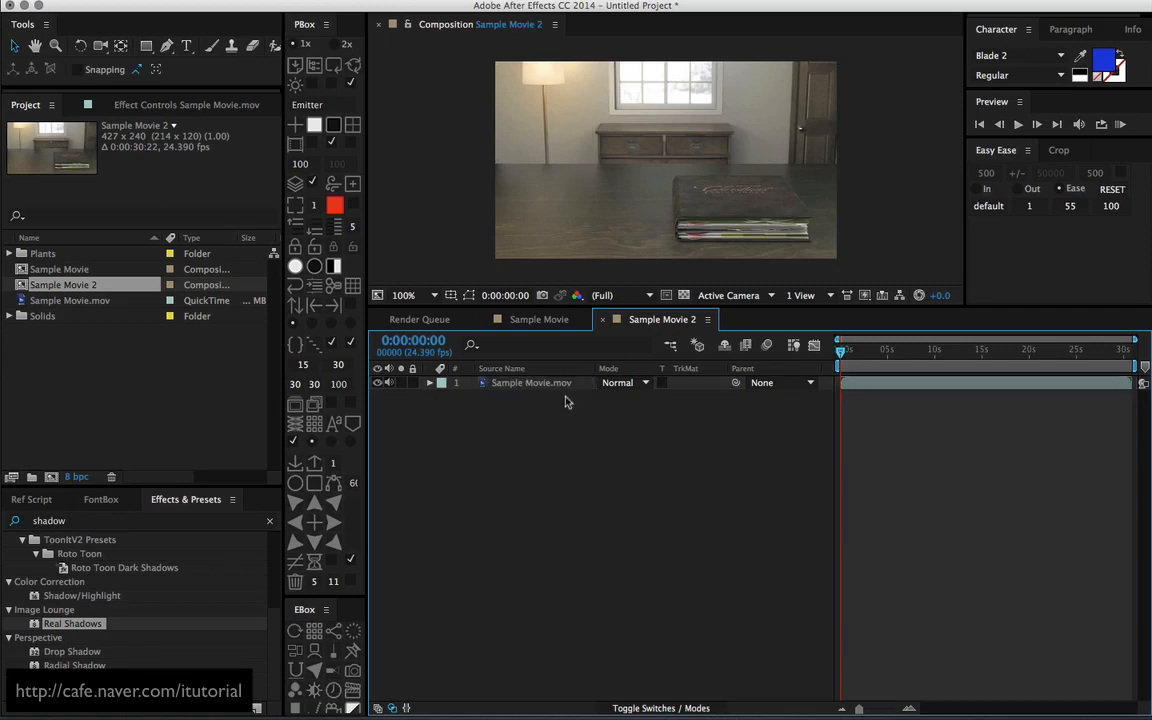
pyautogui.click(553, 384)
pyautogui.moveTo(845, 355)
pyautogui.mouseDown()
pyautogui.moveTo(887, 352)
pyautogui.moveTo(838, 357)
pyautogui.mouseUp()
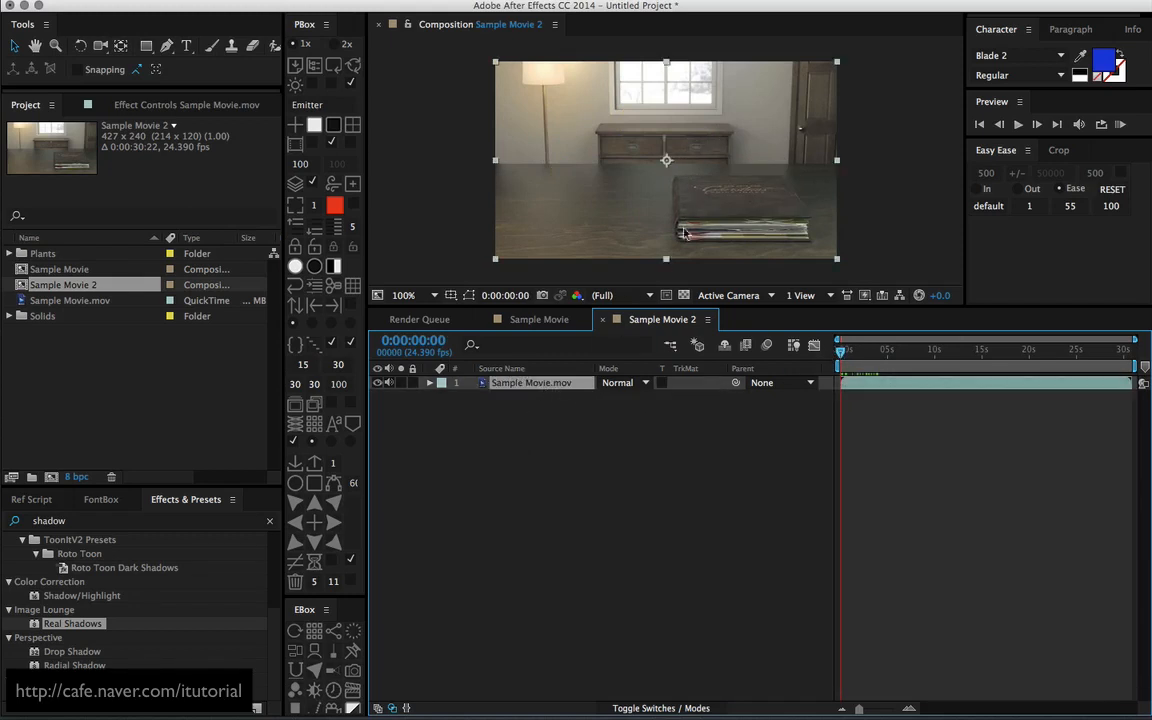
pyautogui.click(554, 404)
pyautogui.click(557, 387)
pyautogui.click(290, 562)
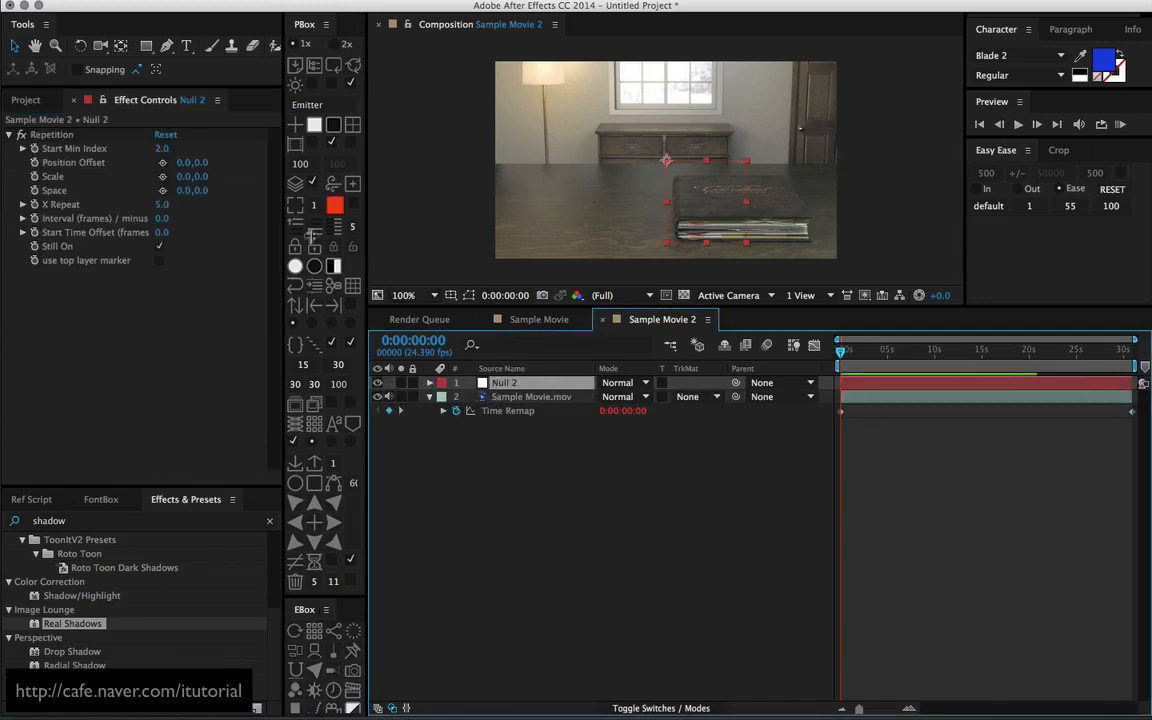
pyautogui.click(93, 99)
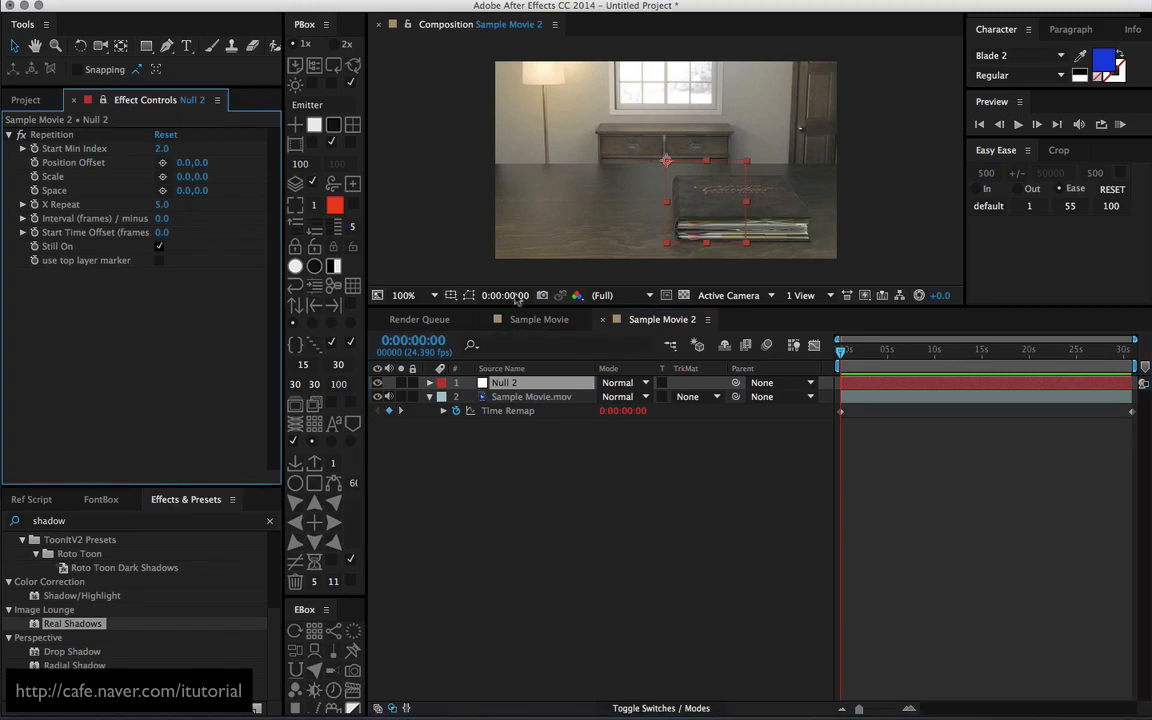
# - Remove the Position and Scale expressions from the Sample Movie.mov layer, keeping the Time Remap expression, and collapse its properties
pyautogui.click(528, 436)
pyautogui.click(537, 398)
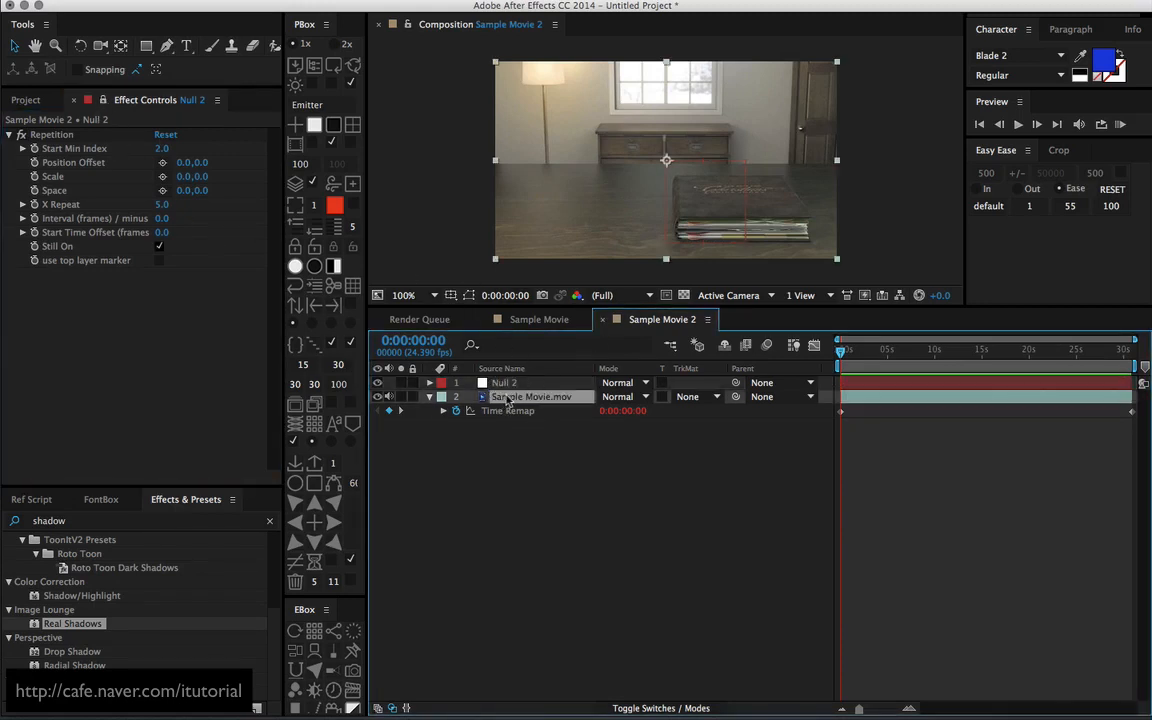
pyautogui.press('e')
pyautogui.press('e')
pyautogui.click(507, 440)
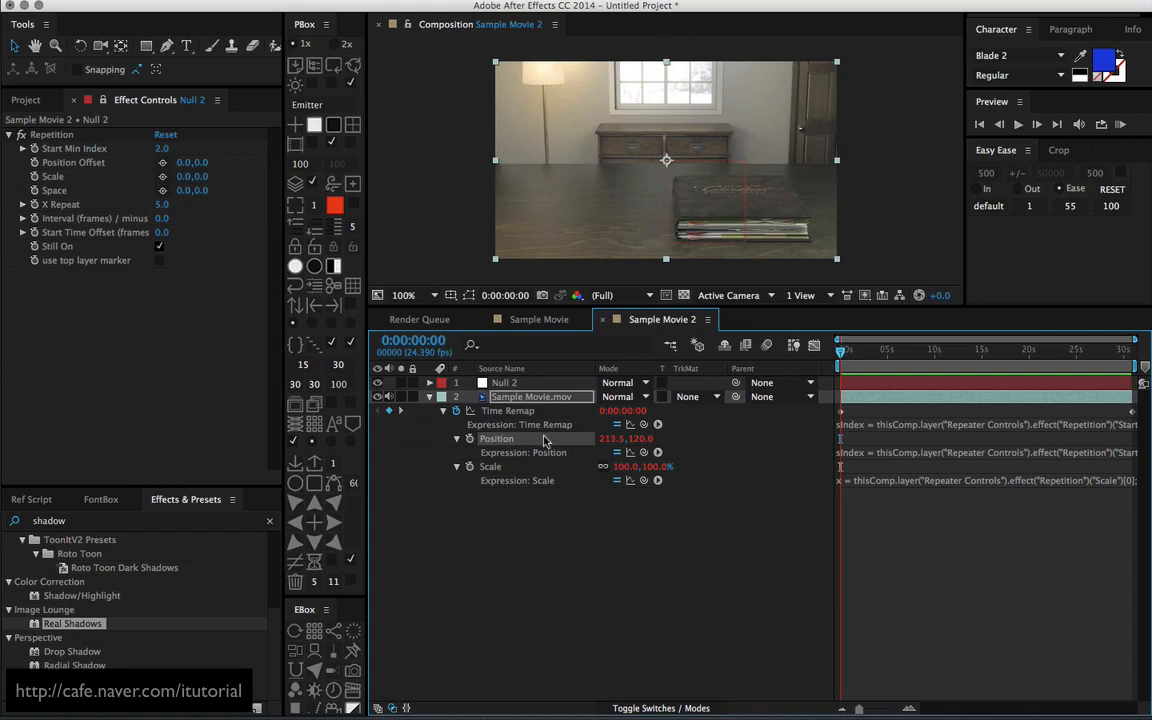
pyautogui.click(457, 439)
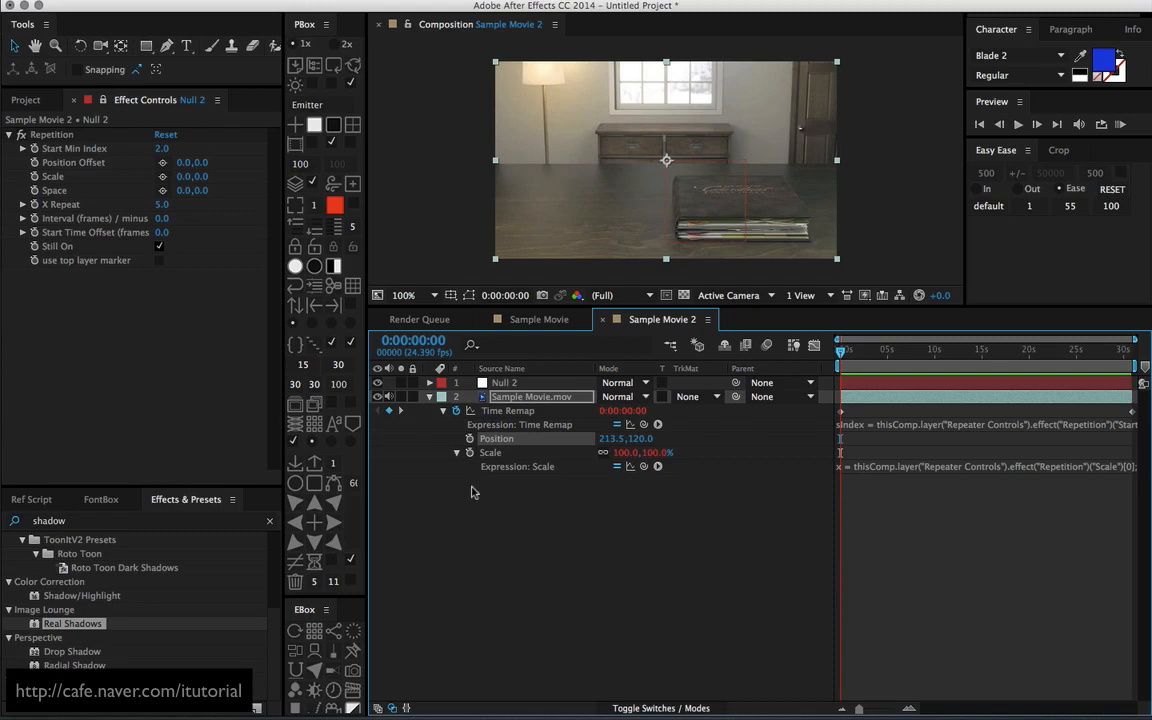
pyautogui.keyDown('alt'); pyautogui.click(470, 453); pyautogui.keyUp('alt')
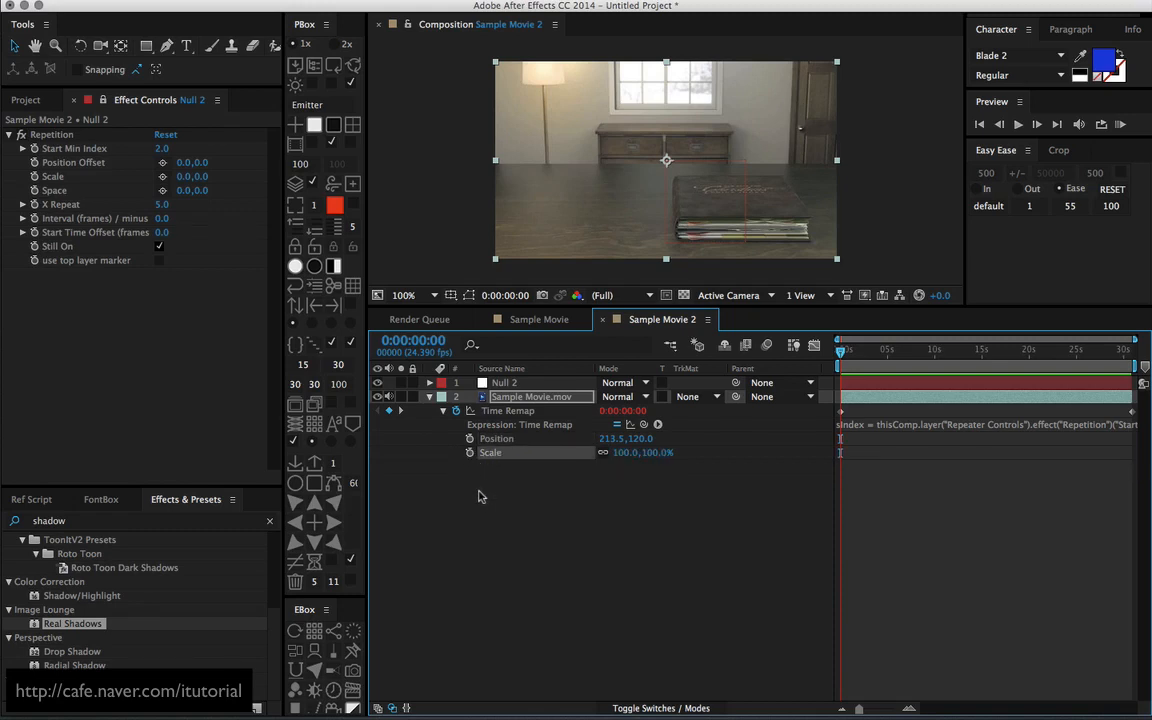
pyautogui.click(500, 488)
pyautogui.click(528, 398)
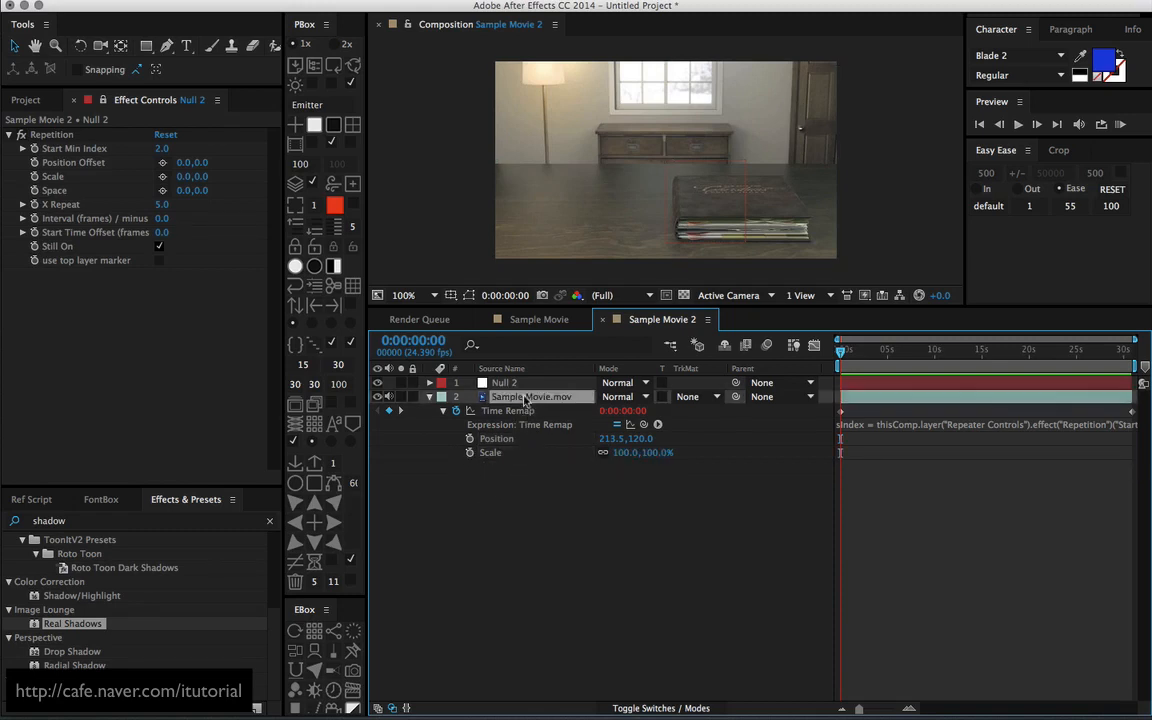
pyautogui.click(431, 398)
pyautogui.click(512, 432)
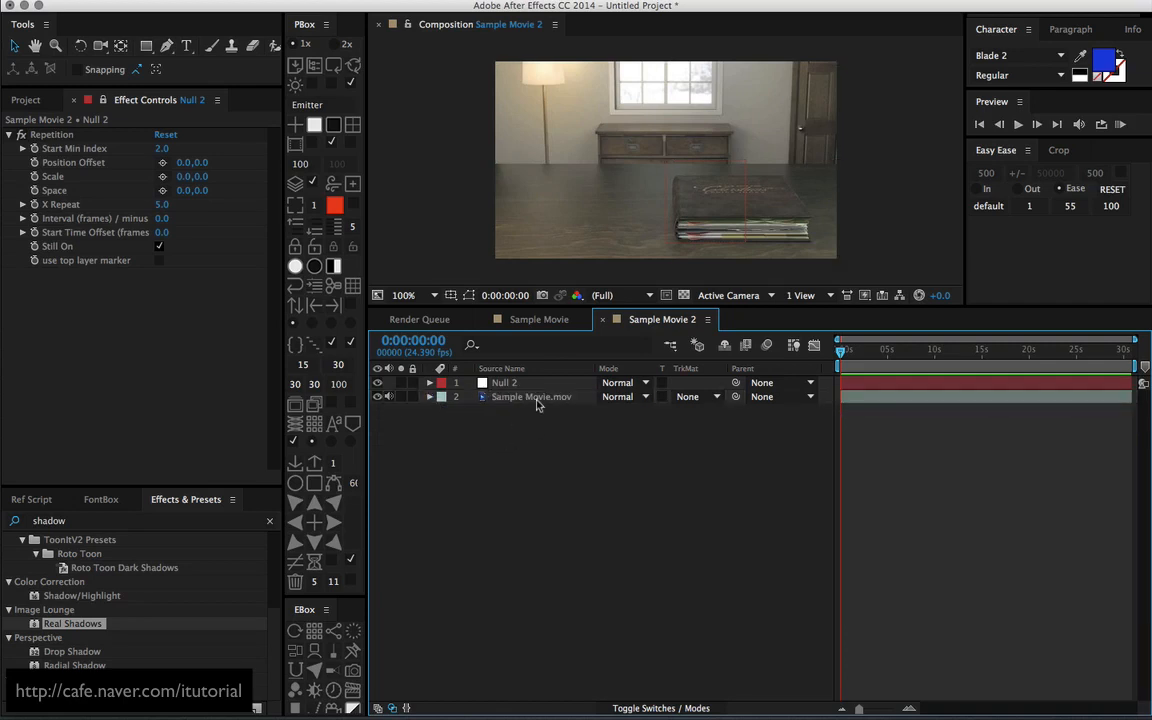
# - Add a Position keyframe of 213.5,120.0 at 0:00:00:09 on the Sample Movie.mov layer
pyautogui.click(537, 398)
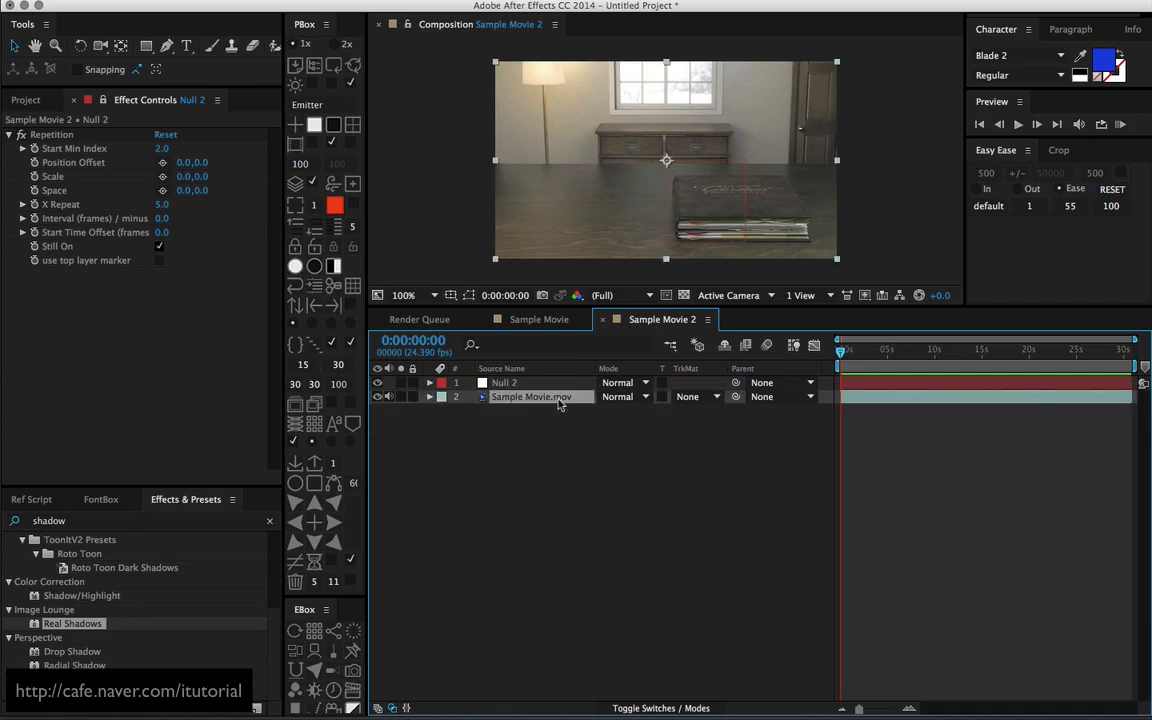
pyautogui.press('p')
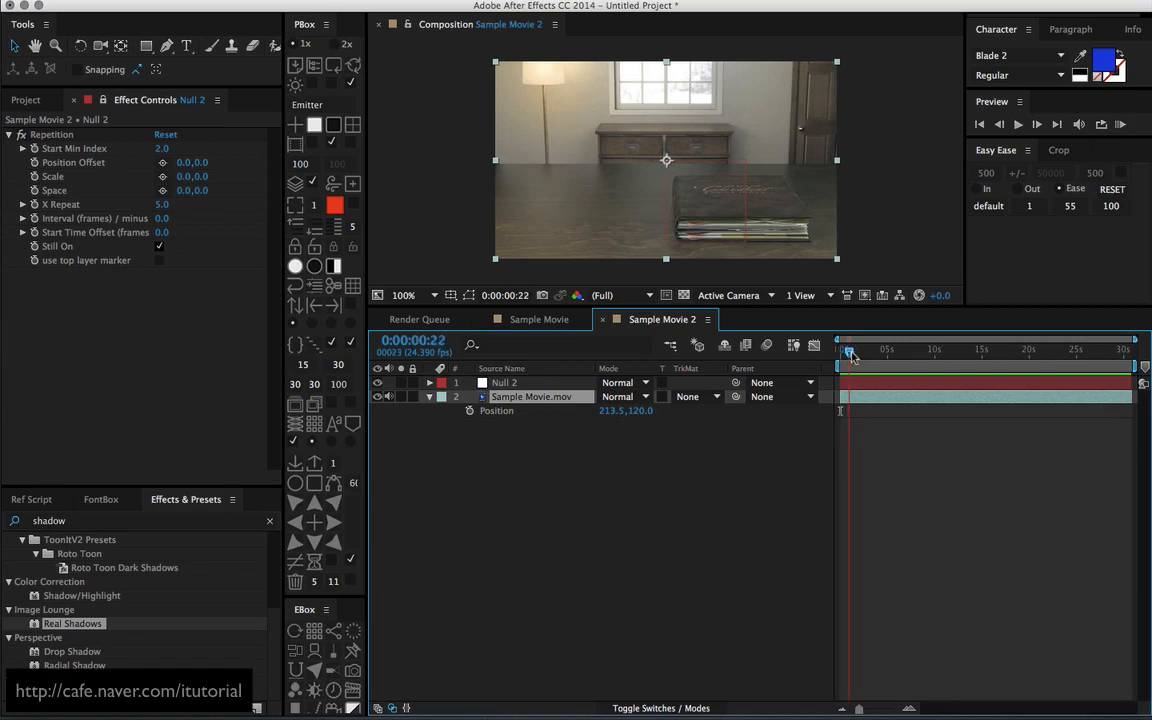
pyautogui.press('space')
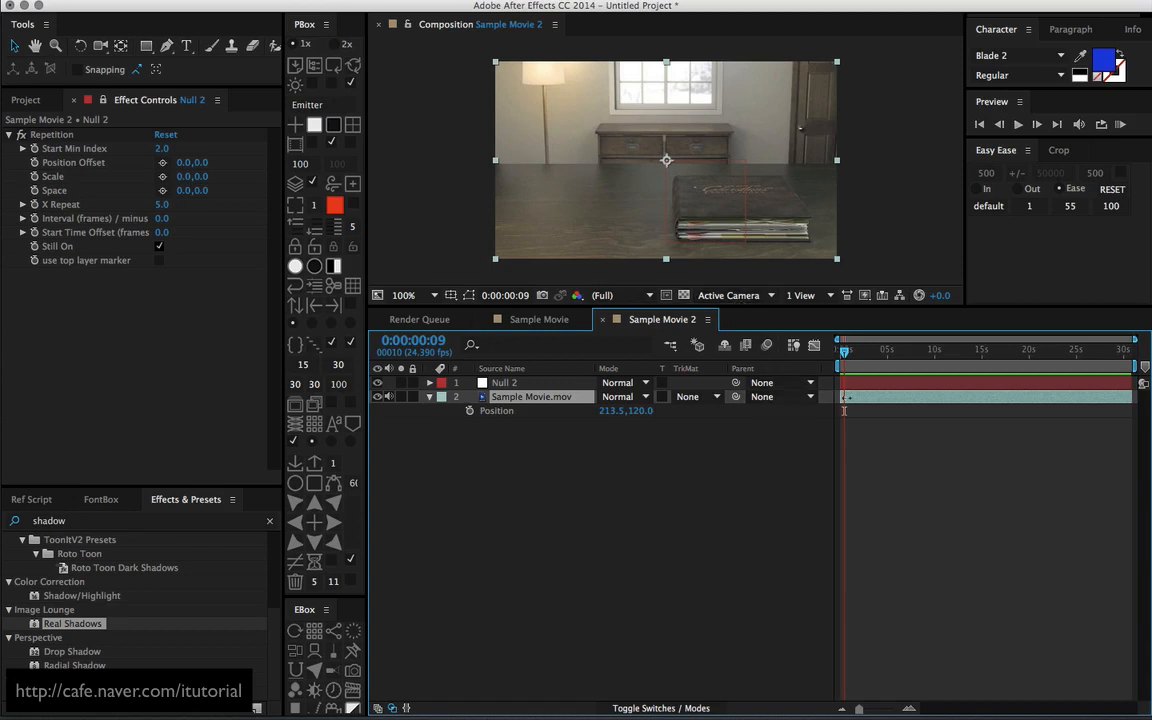
pyautogui.moveTo(848, 355); pyautogui.dragTo(835, 358)
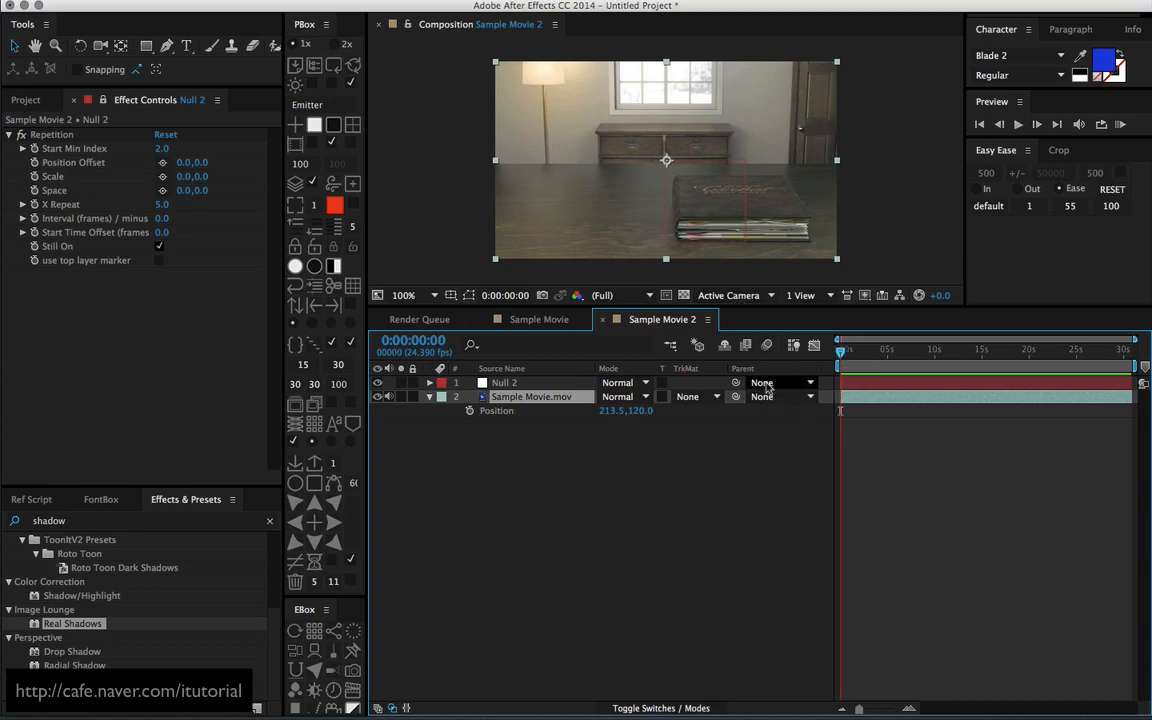
pyautogui.press('space')
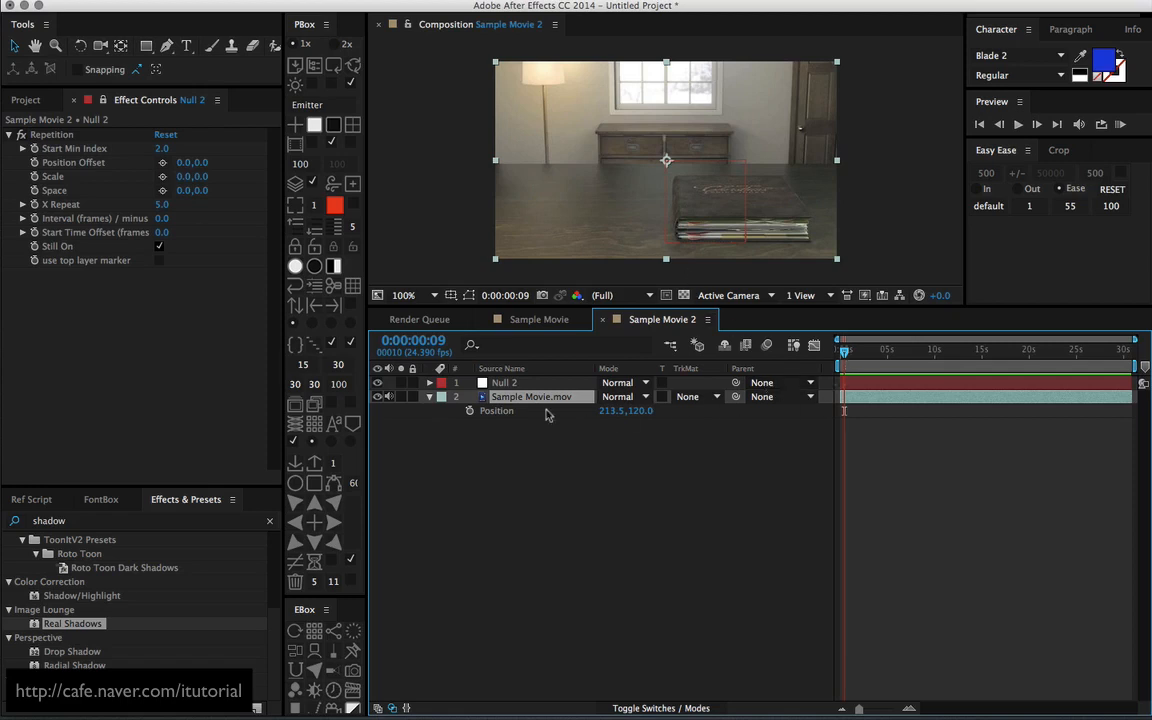
pyautogui.click(519, 442)
pyautogui.click(521, 398)
pyautogui.click(469, 410)
# - At 0:00:00:00, move the Sample Movie.mov layer straight up out of the frame to a Position of about 213.5,-124.0
pyautogui.press('Home')
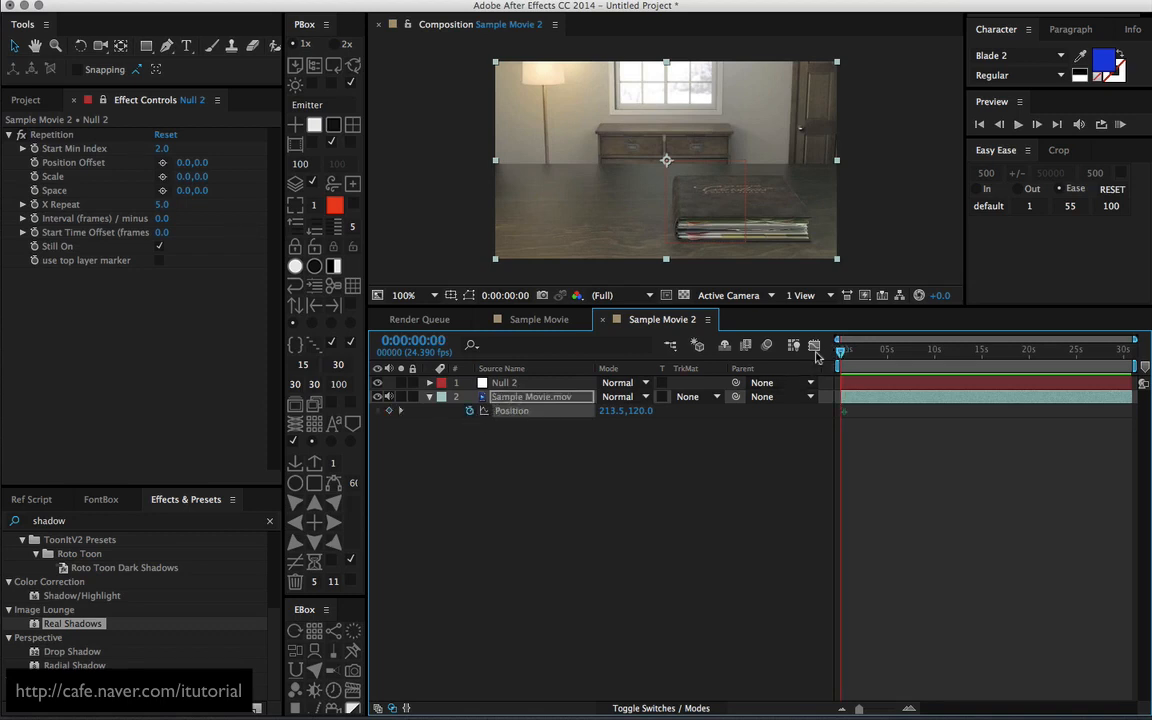
pyautogui.moveTo(779, 226); pyautogui.dragTo(787, 123)
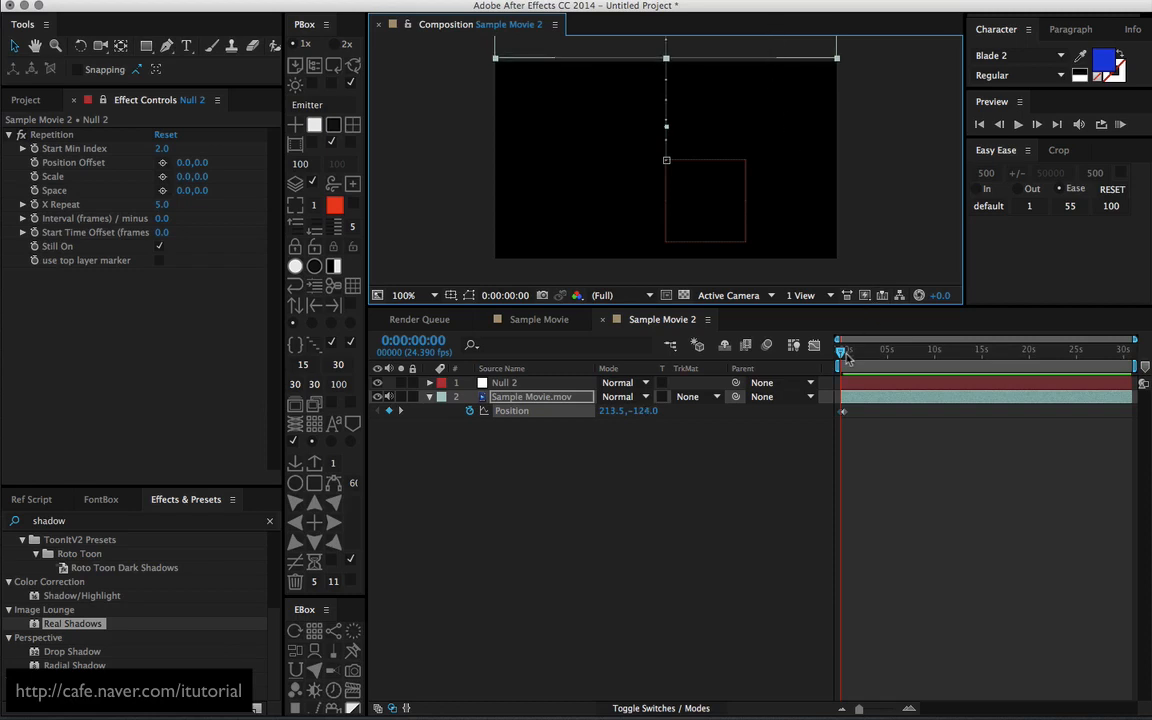
pyautogui.moveTo(843, 357)
pyautogui.mouseDown()
pyautogui.moveTo(870, 353)
pyautogui.moveTo(838, 353)
pyautogui.mouseUp()
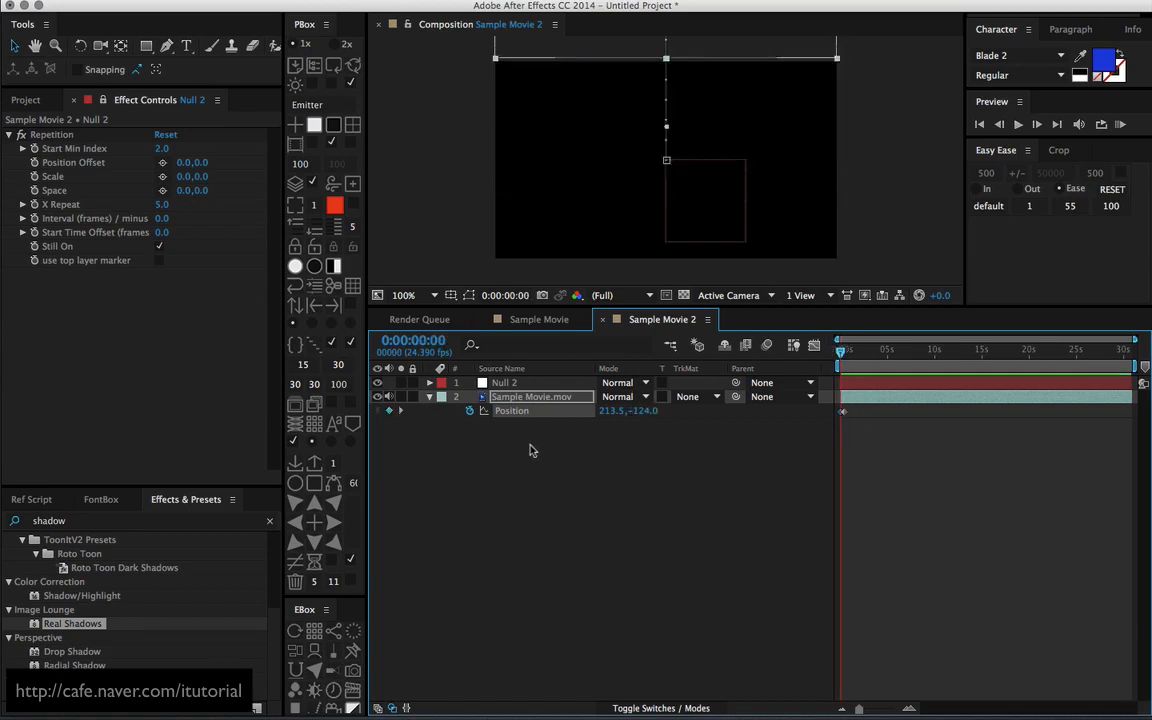
# - Duplicate the keyframed Sample Movie.mov layer six times beneath the null
pyautogui.click(530, 450)
pyautogui.click(533, 399)
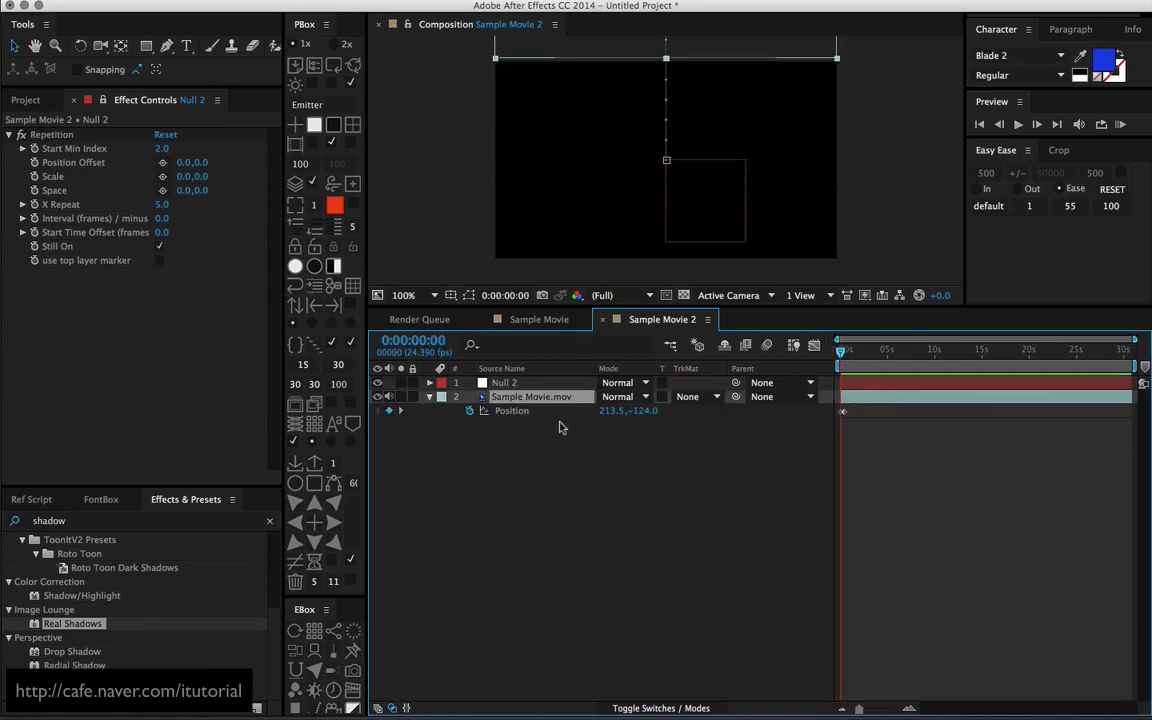
pyautogui.press('super+d')
pyautogui.press('super+d')
pyautogui.press('super+d')
pyautogui.press('super+d')
pyautogui.press('super+d')
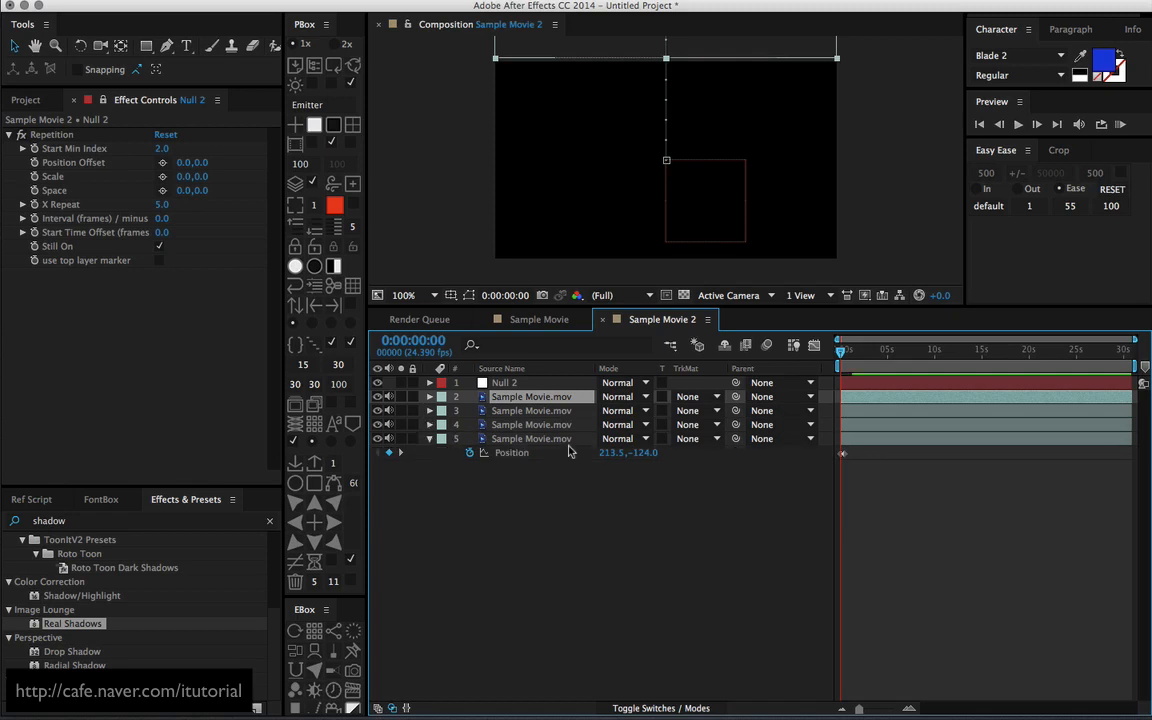
pyautogui.press('super+d')
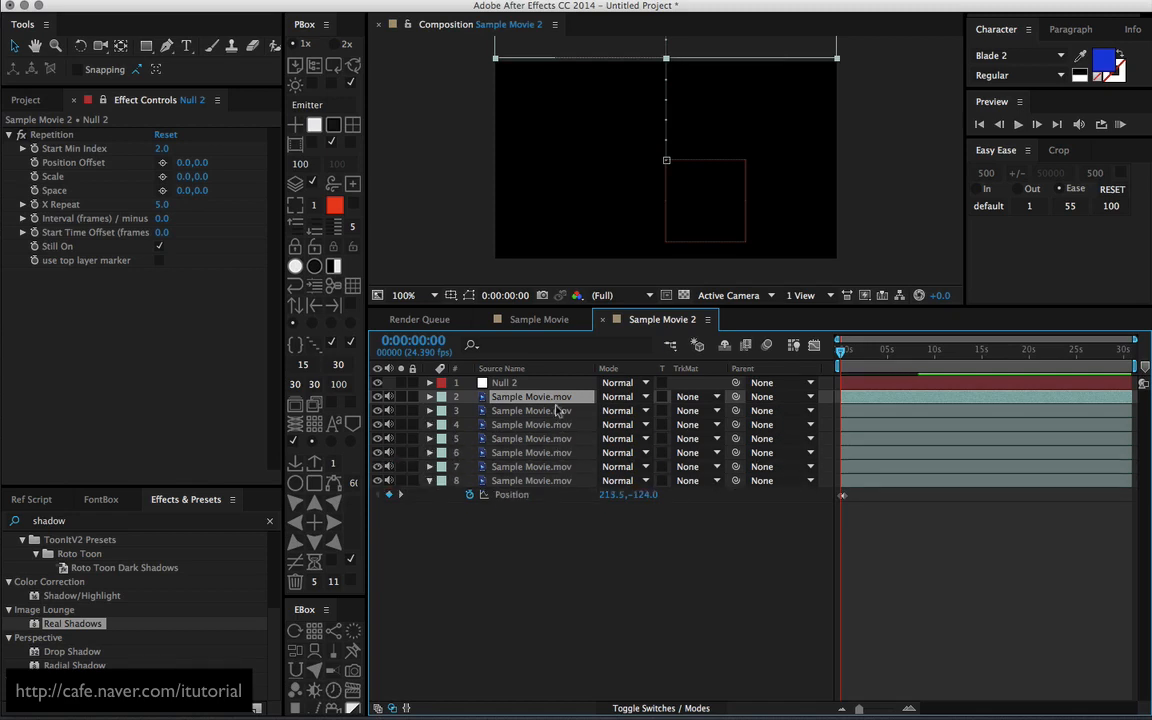
# - Stagger the seven Sample Movie.mov layers sequentially from the lowest layer upward by 9 frames each with Layer Shift & Trim
pyautogui.click(853, 481)
pyautogui.click(856, 467)
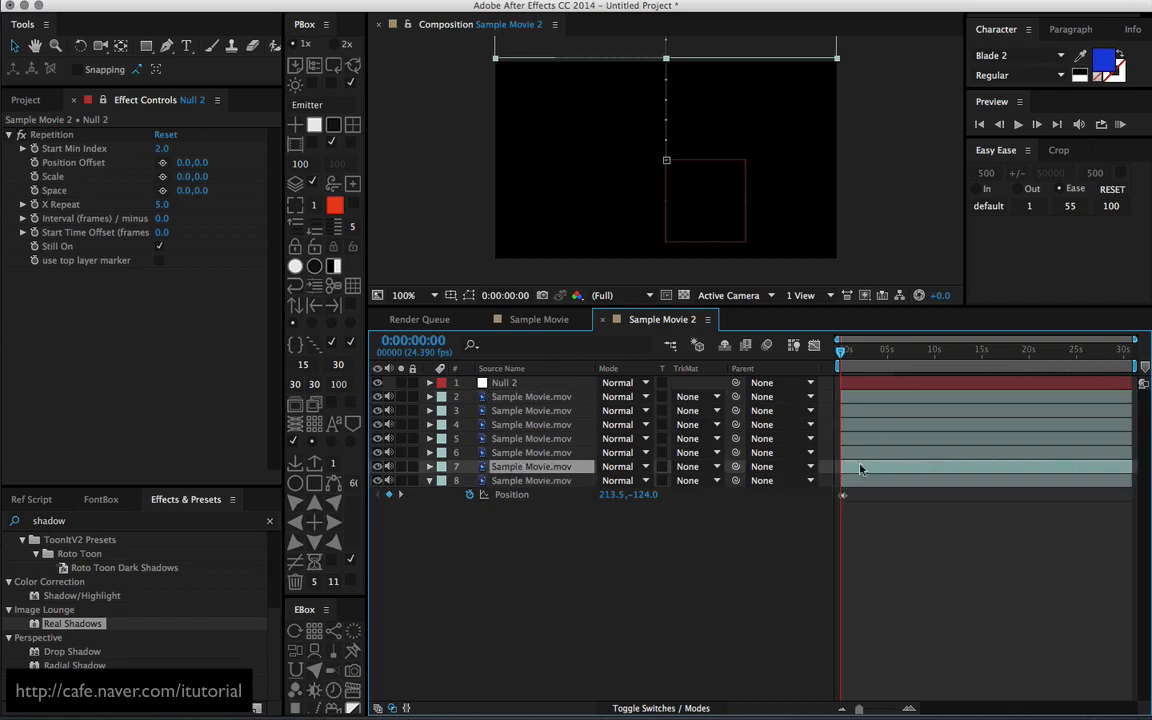
pyautogui.click(864, 455)
pyautogui.click(567, 522)
pyautogui.click(567, 482)
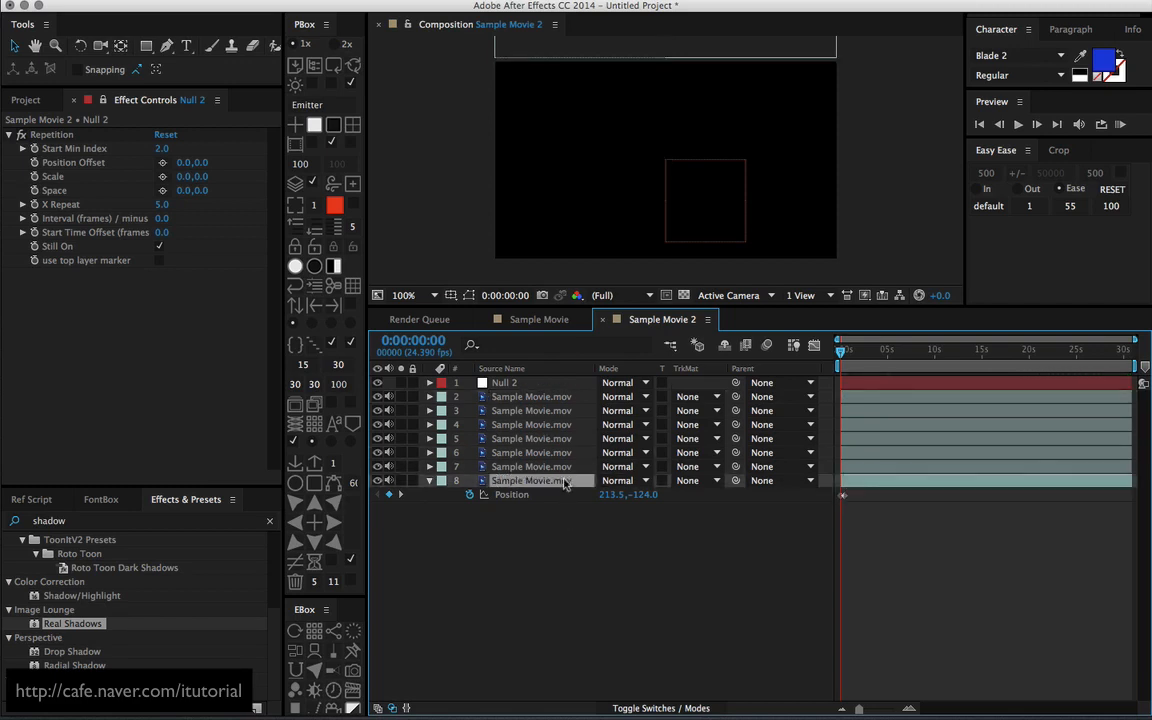
pyautogui.keyDown('shift'); pyautogui.click(568, 398); pyautogui.keyUp('shift')
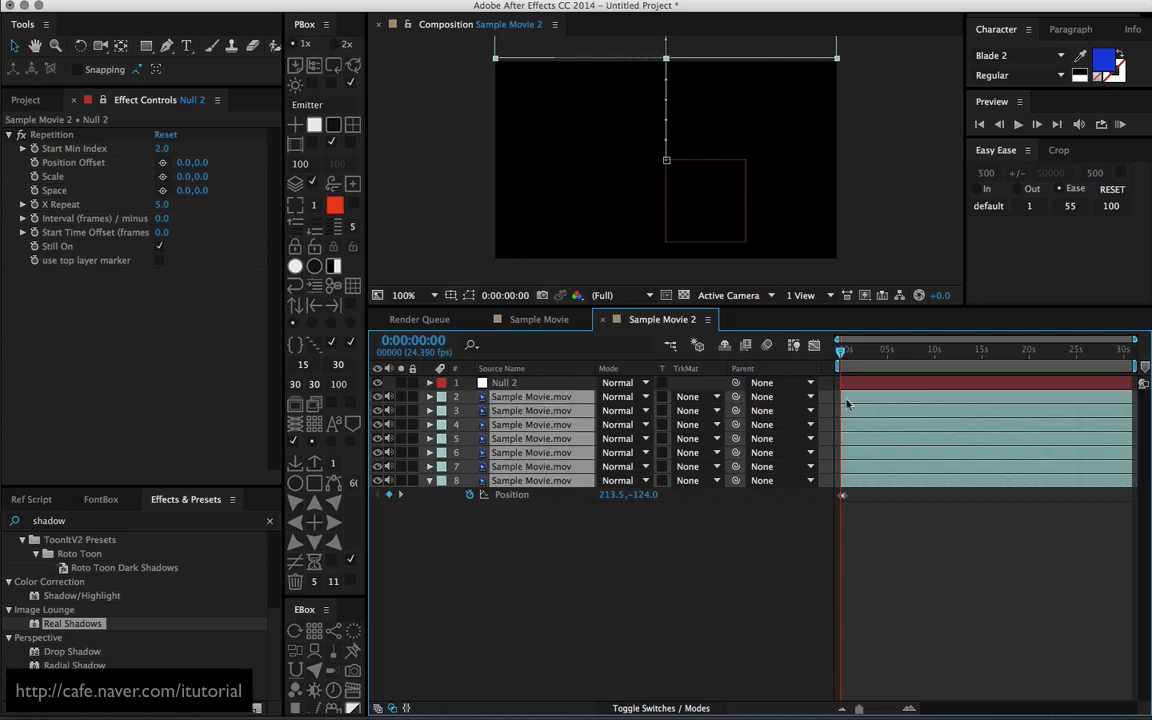
pyautogui.click(315, 286)
pyautogui.moveTo(594, 233); pyautogui.dragTo(539, 217)
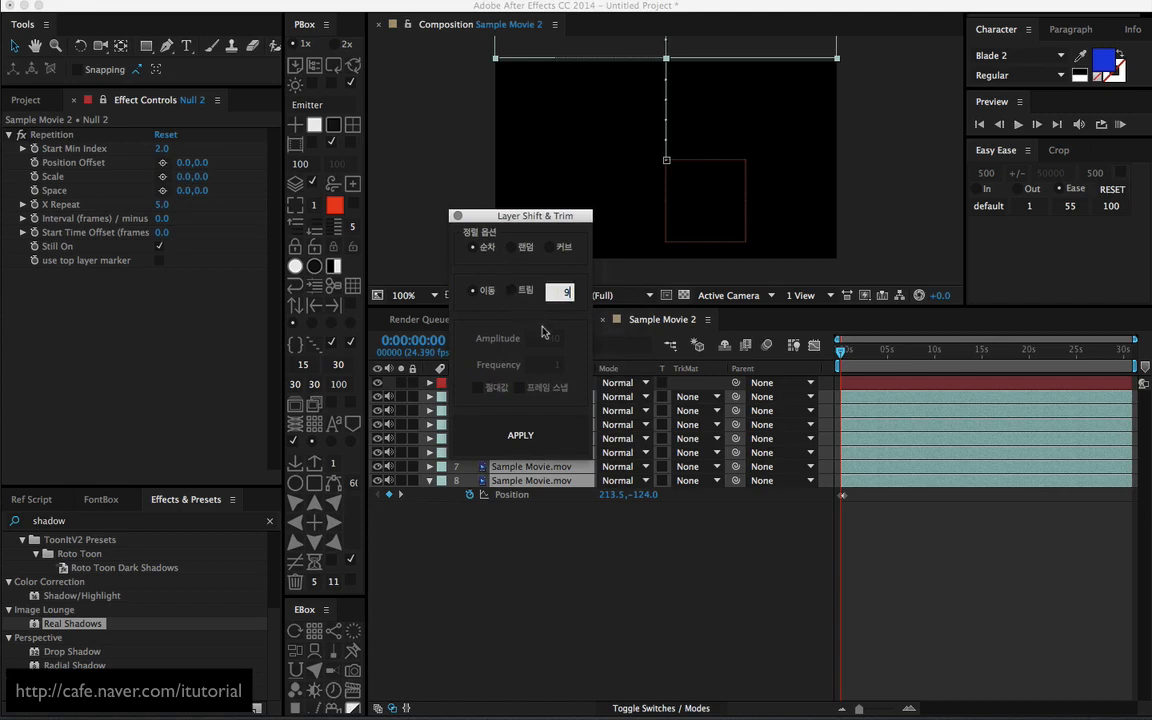
pyautogui.click(540, 436)
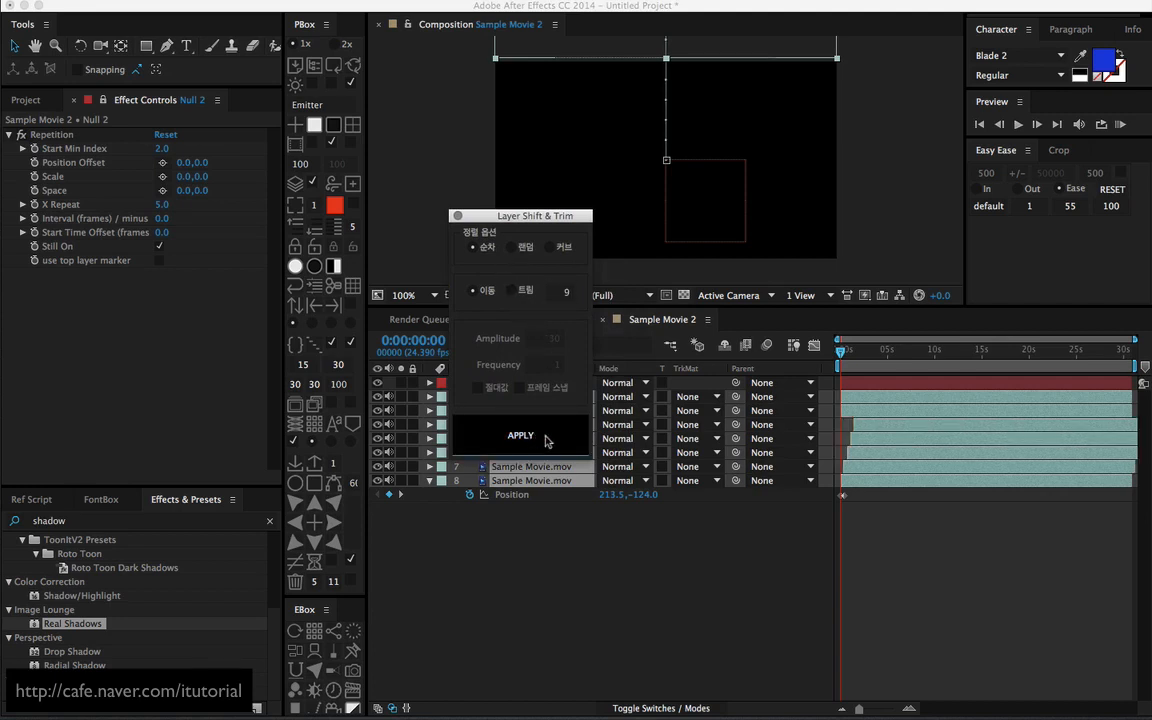
pyautogui.click(457, 216)
pyautogui.press('F2')
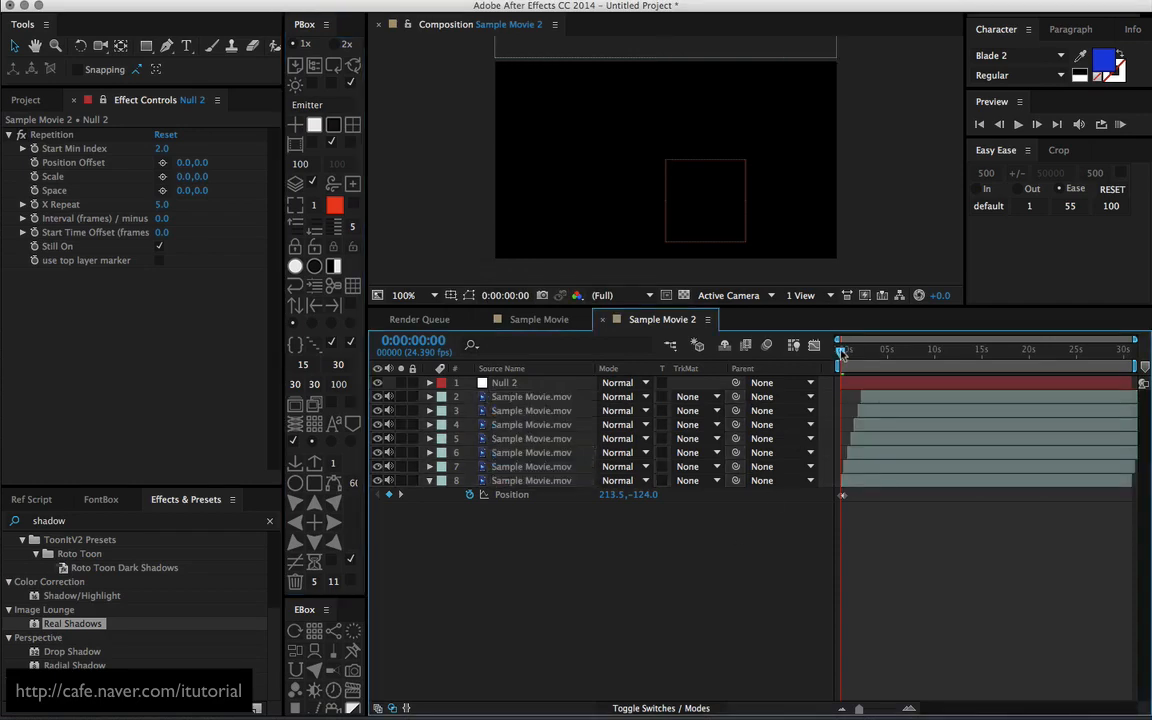
# - Try an Interval of 7 frames in the Repetition effect on Null 2 and check the slide-in
pyautogui.moveTo(841, 352)
pyautogui.mouseDown()
pyautogui.moveTo(872, 350)
pyautogui.moveTo(846, 352)
pyautogui.mouseUp()
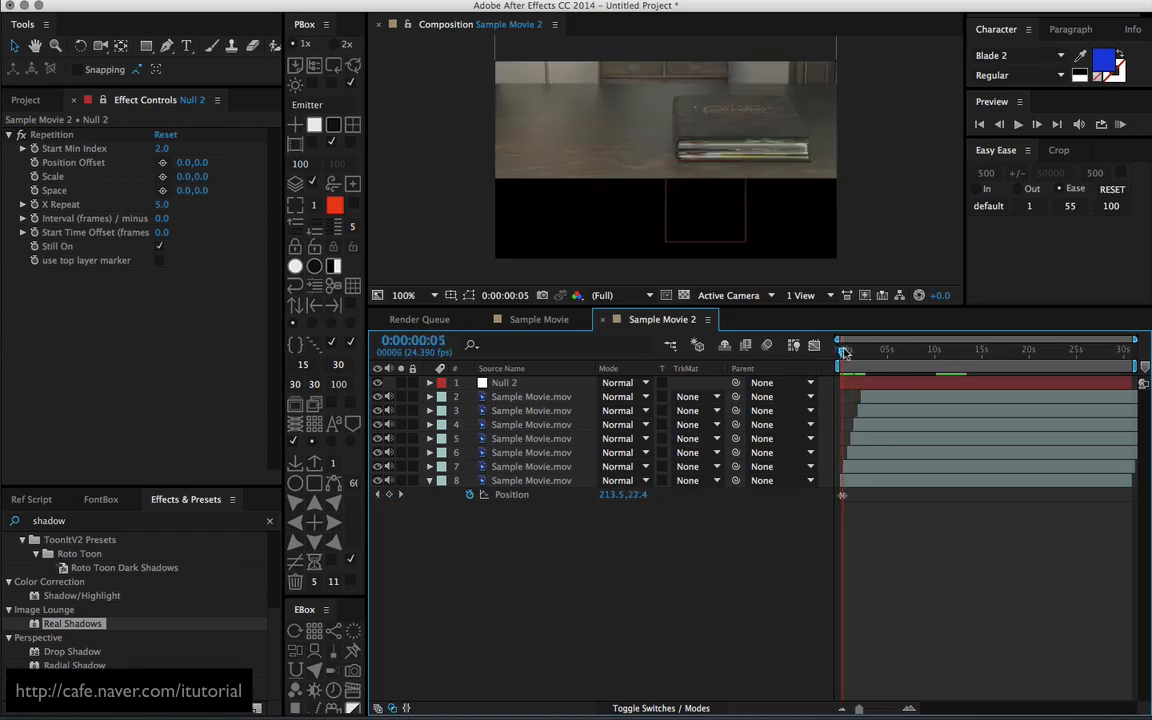
pyautogui.click(538, 385)
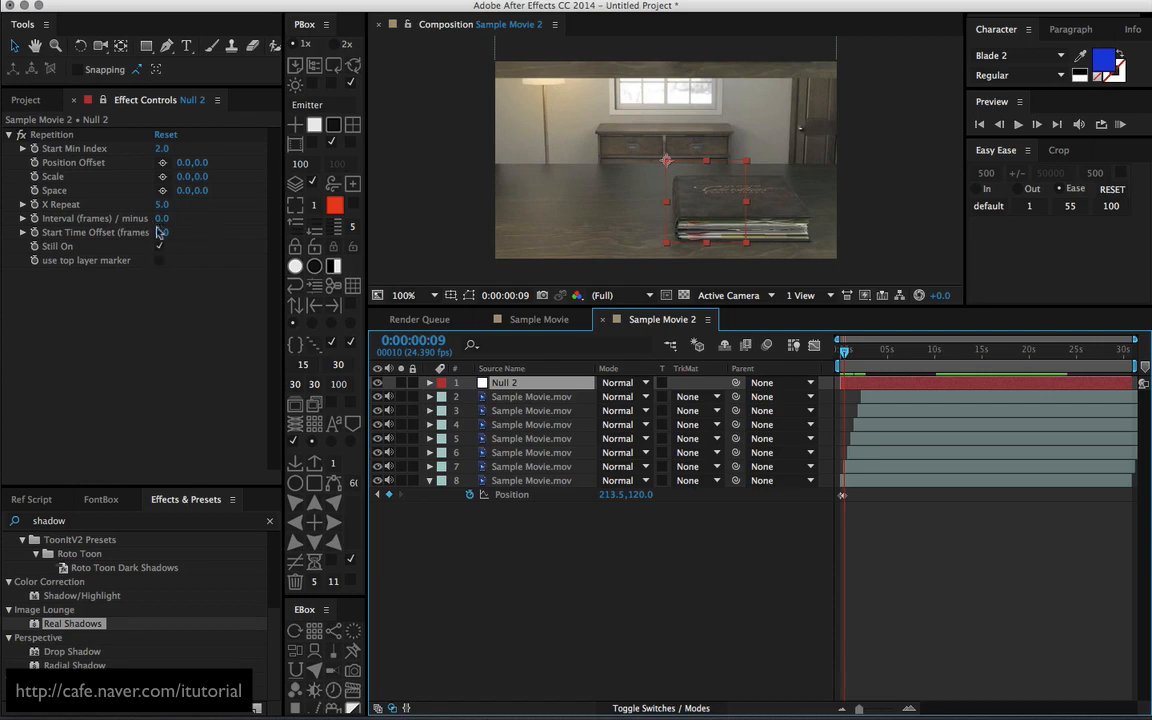
pyautogui.moveTo(164, 221); pyautogui.dragTo(171, 222)
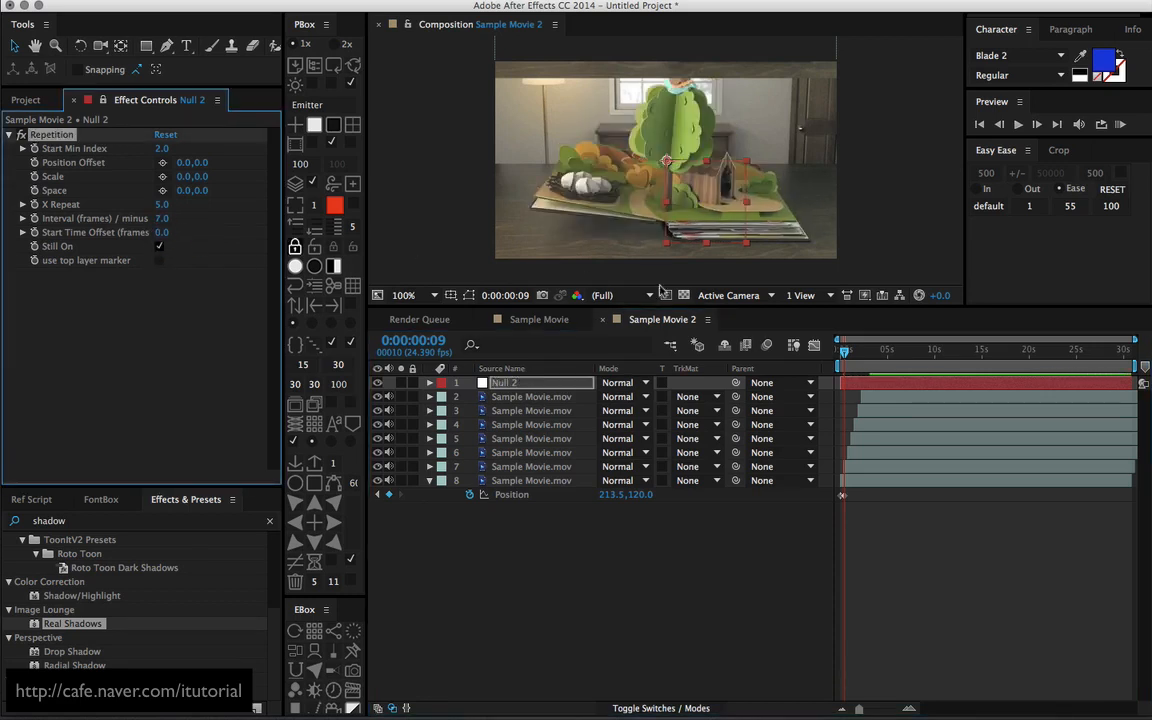
pyautogui.moveTo(843, 352)
pyautogui.mouseDown()
pyautogui.moveTo(858, 354)
pyautogui.moveTo(842, 354)
pyautogui.mouseUp()
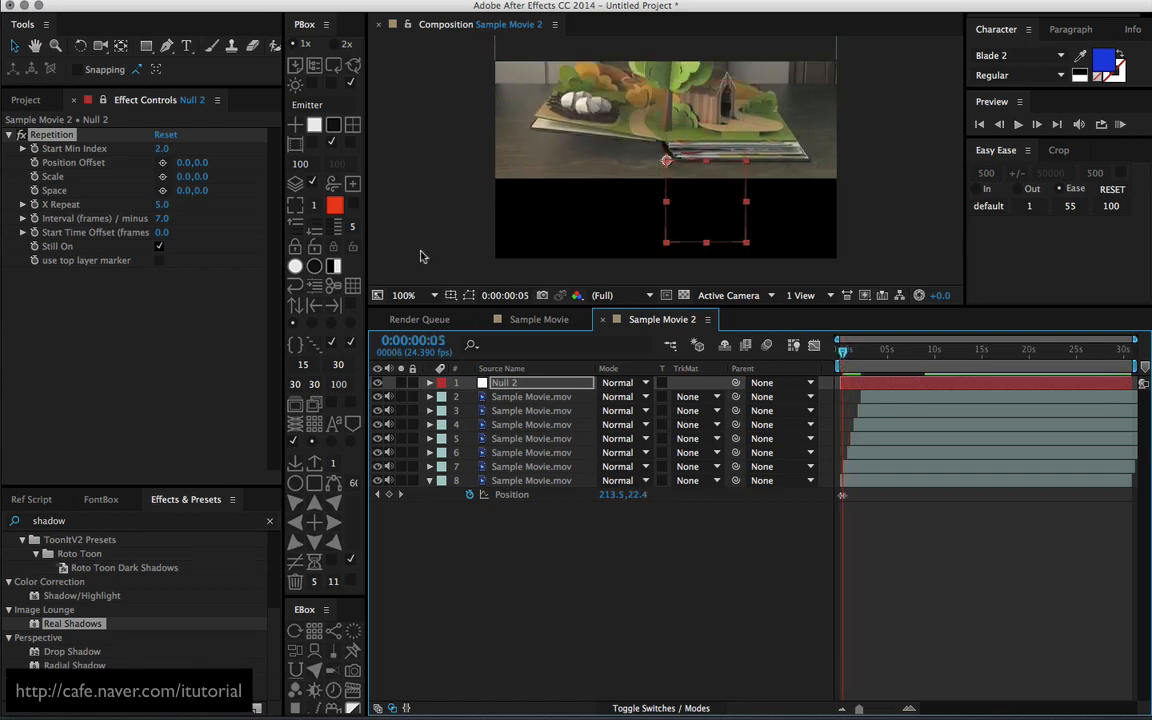
# - Set the Repetition effect's Interval to -5 and its Start Time Offset to 32 frames on Null 2, checking the slide-in
pyautogui.click(163, 219)
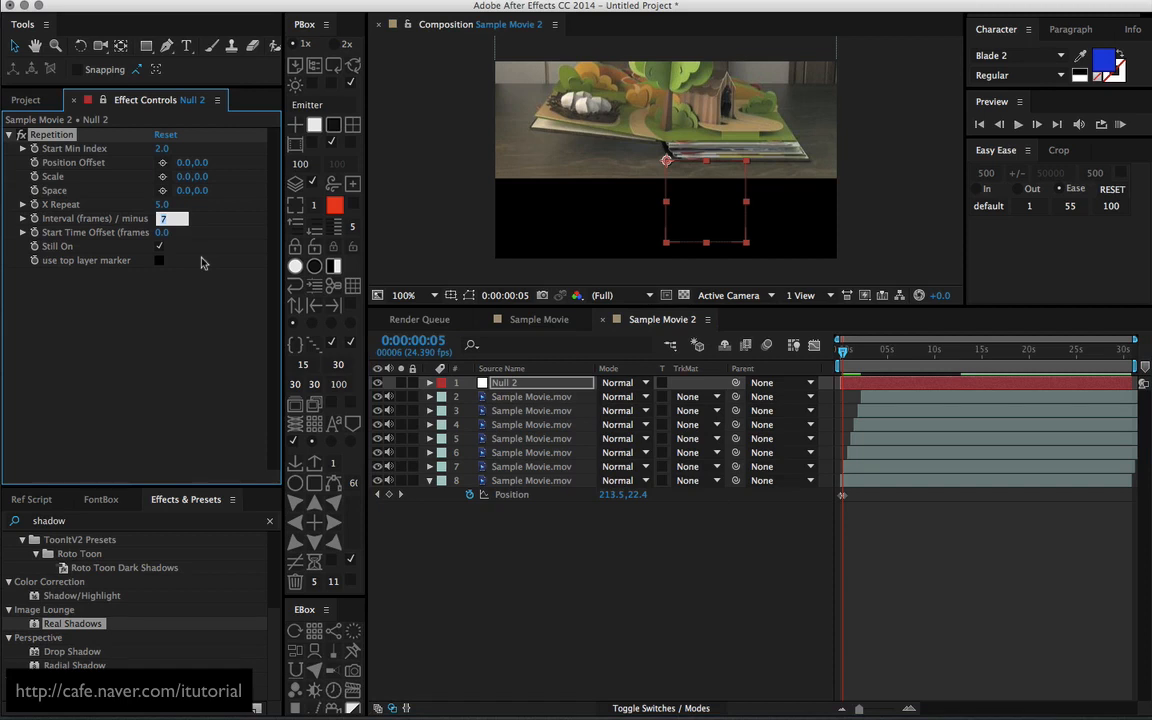
pyautogui.write('-5')
pyautogui.press('Return')
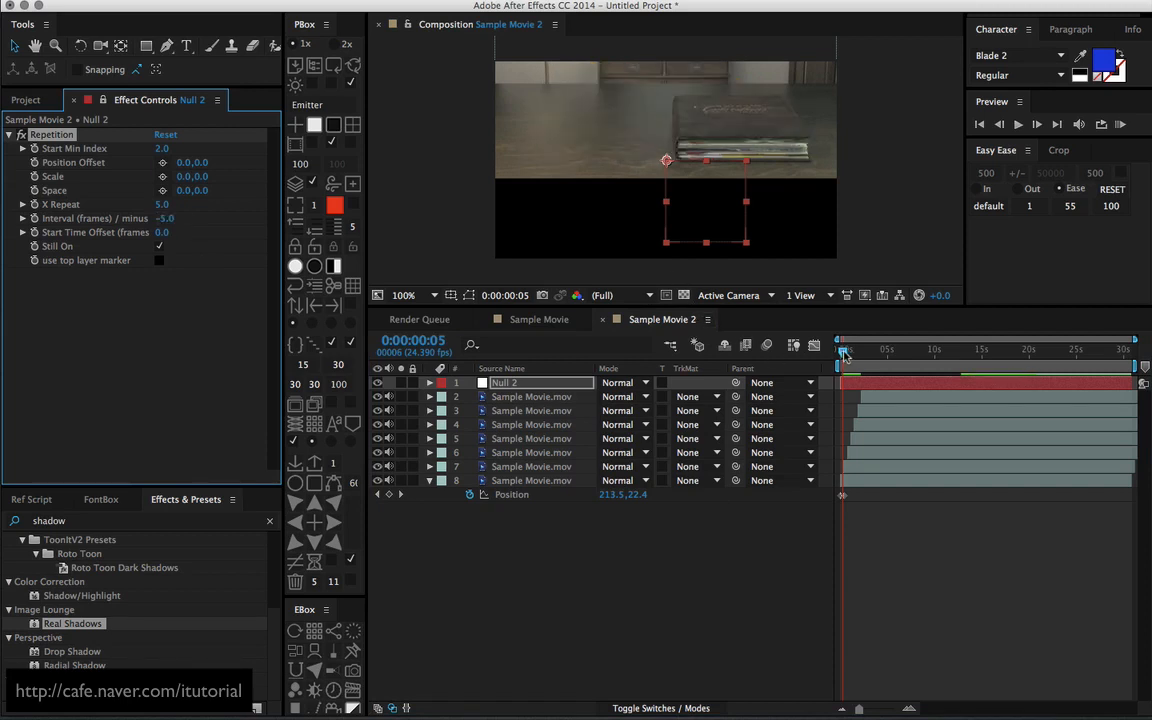
pyautogui.moveTo(843, 355)
pyautogui.mouseDown()
pyautogui.moveTo(872, 352)
pyautogui.moveTo(843, 352)
pyautogui.moveTo(856, 354)
pyautogui.mouseUp()
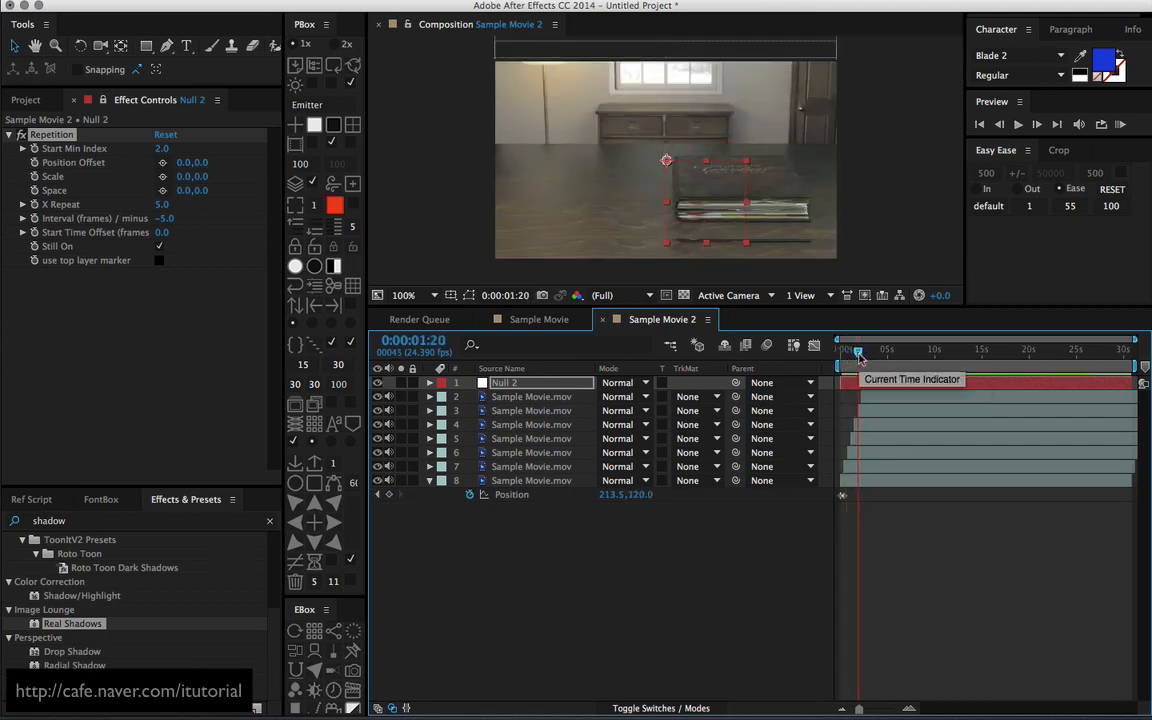
pyautogui.click(846, 361)
pyautogui.moveTo(846, 356); pyautogui.dragTo(842, 356)
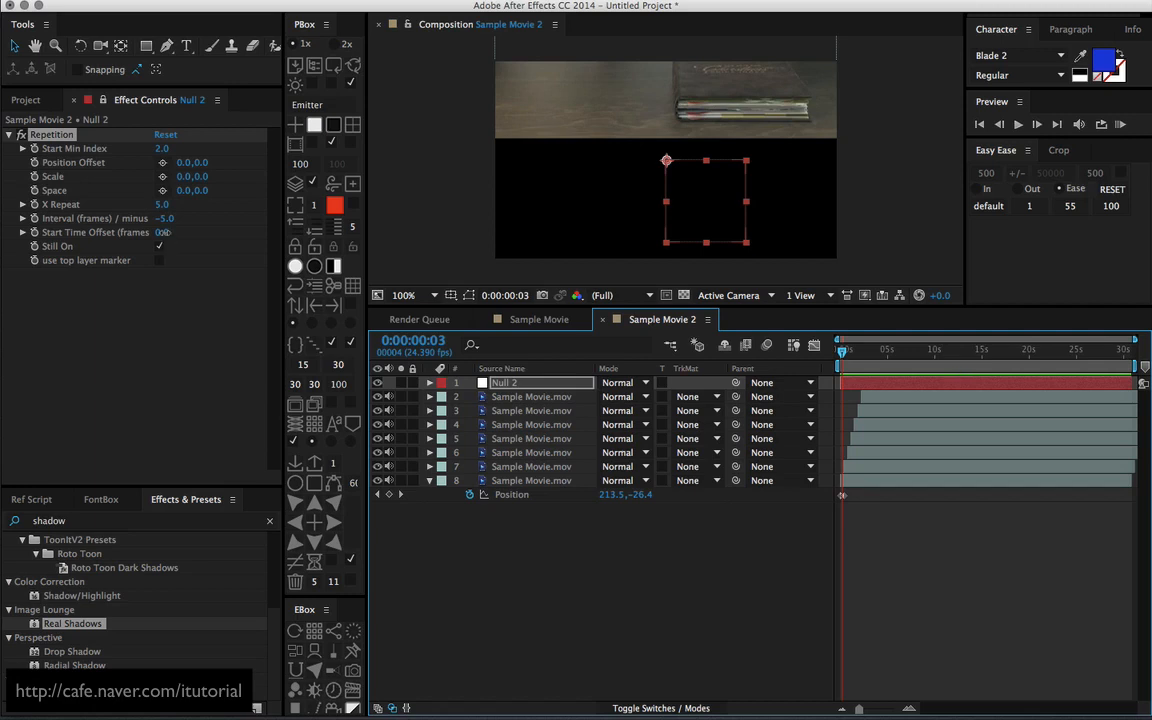
pyautogui.moveTo(163, 232); pyautogui.dragTo(189, 232)
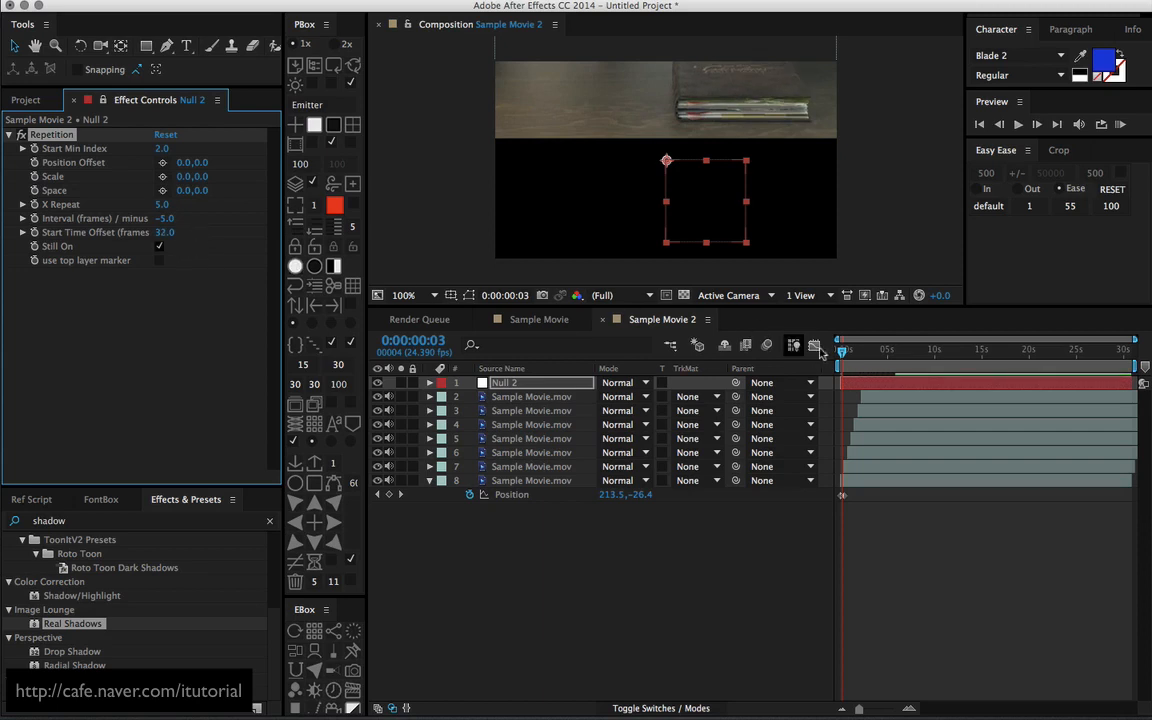
pyautogui.moveTo(842, 350); pyautogui.dragTo(864, 354)
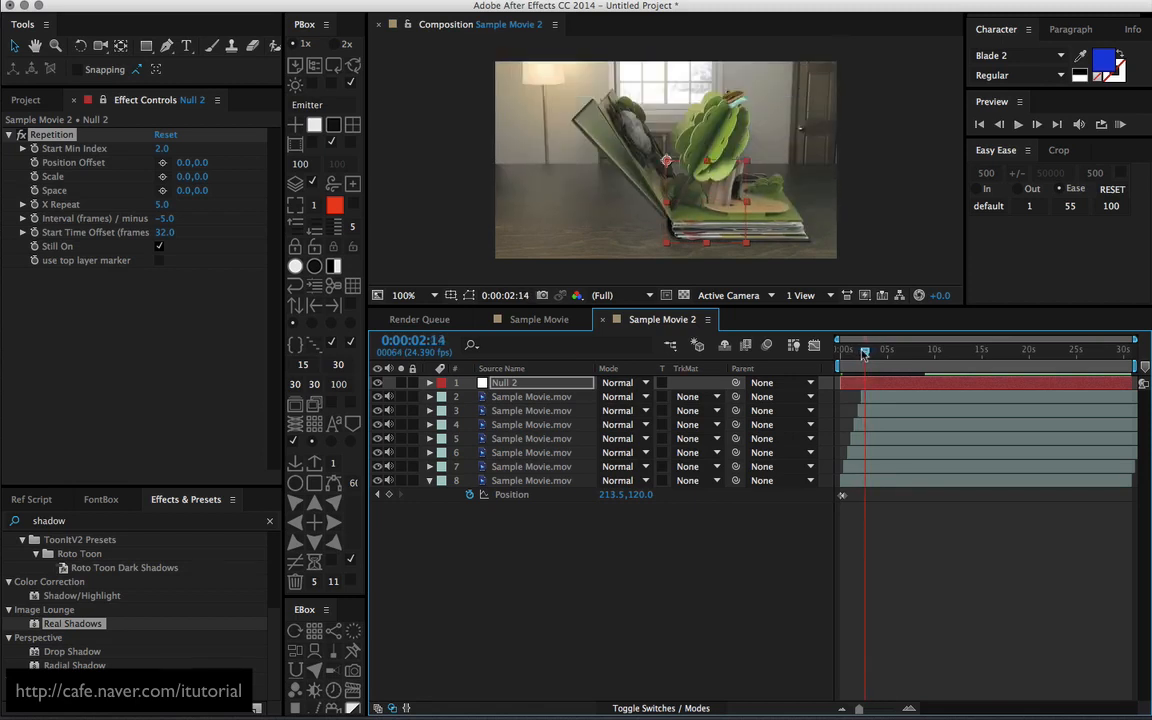
# - Add a marker at 0:00:02:14 on the topmost Sample Movie.mov layer and enable use top layer marker in Null 2's Repetition effect
pyautogui.click(873, 403)
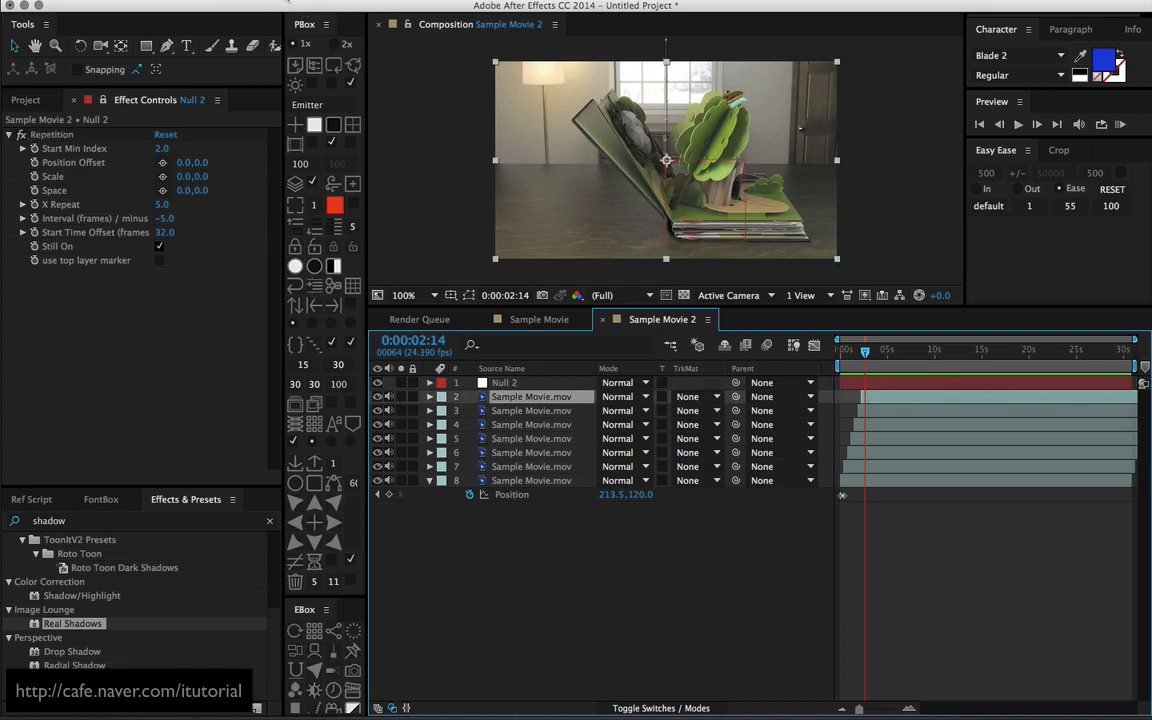
pyautogui.click(280, 1)
pyautogui.click(318, 263)
pyautogui.moveTo(867, 354); pyautogui.dragTo(872, 356)
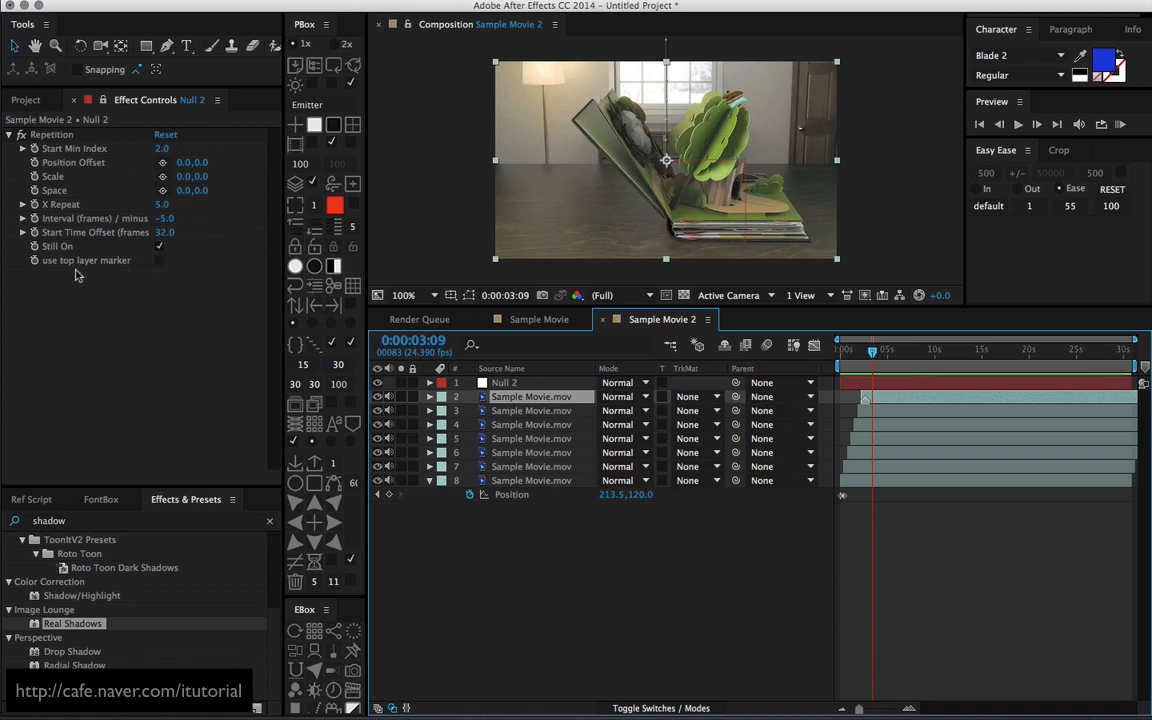
pyautogui.click(168, 297)
pyautogui.click(158, 261)
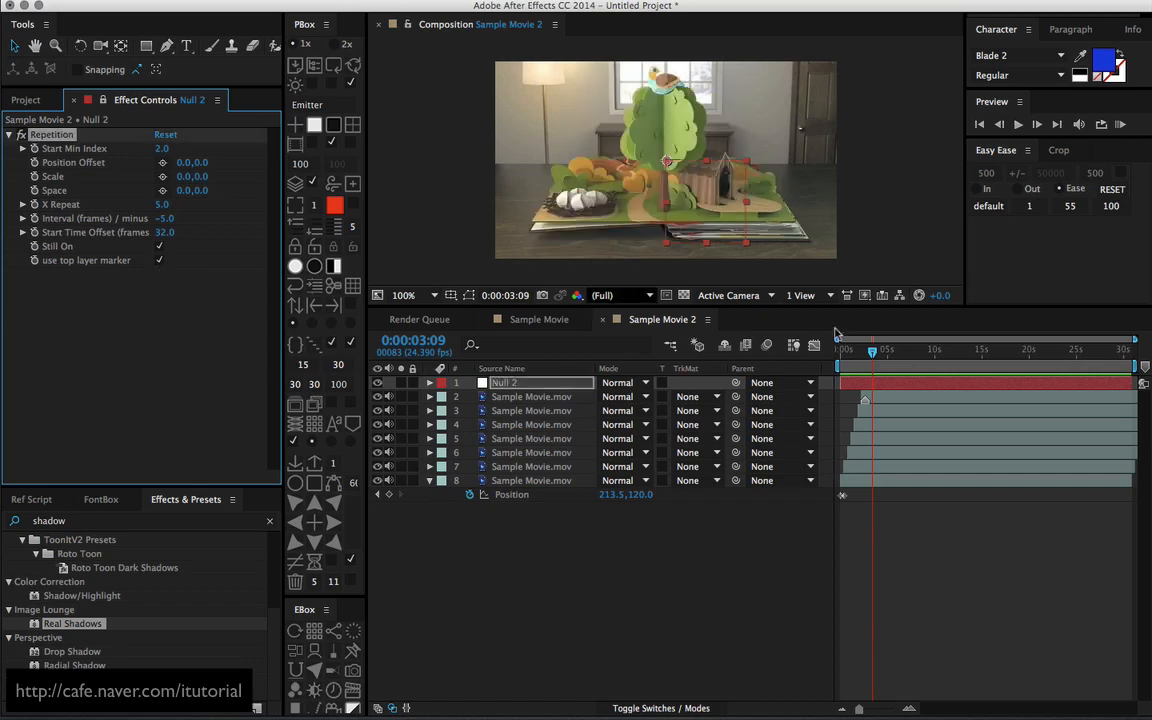
# - End the work area at about 0:00:03:17 and preview the slide-in animation
pyautogui.click(866, 351)
pyautogui.moveTo(866, 351)
pyautogui.mouseDown()
pyautogui.moveTo(890, 354)
pyautogui.moveTo(871, 353)
pyautogui.mouseUp()
pyautogui.moveTo(877, 353)
pyautogui.mouseDown()
pyautogui.moveTo(905, 353)
pyautogui.moveTo(866, 356)
pyautogui.mouseUp()
pyautogui.press('space')
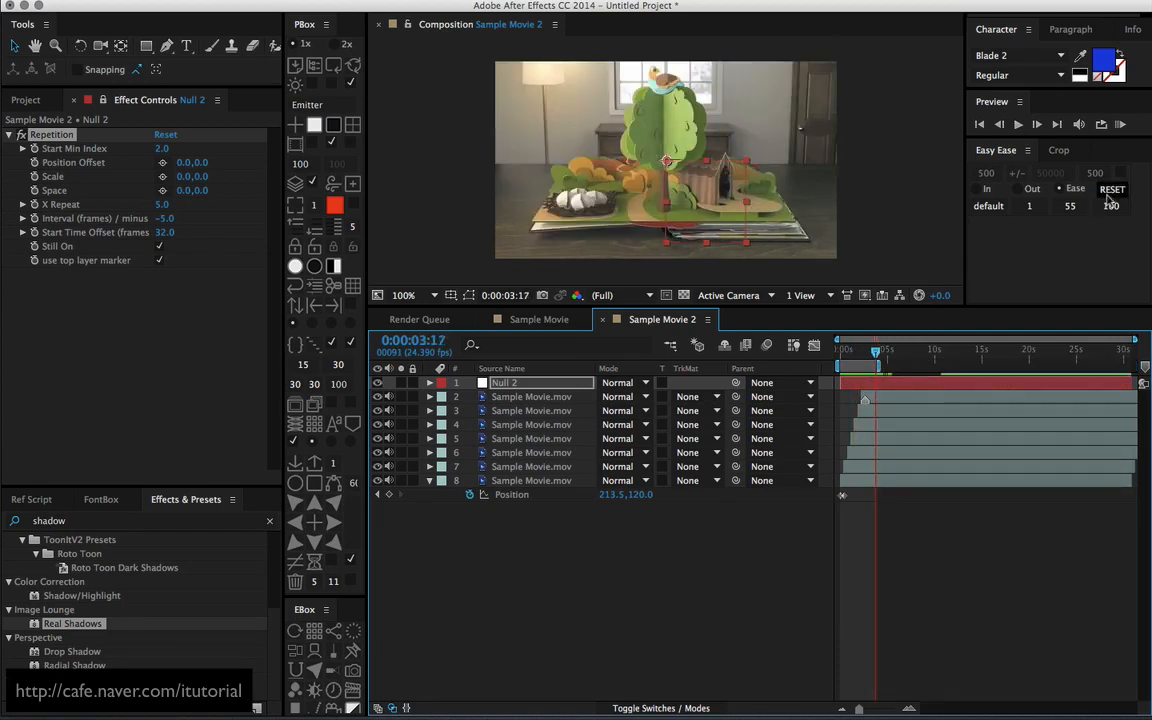
pyautogui.click(1120, 124)
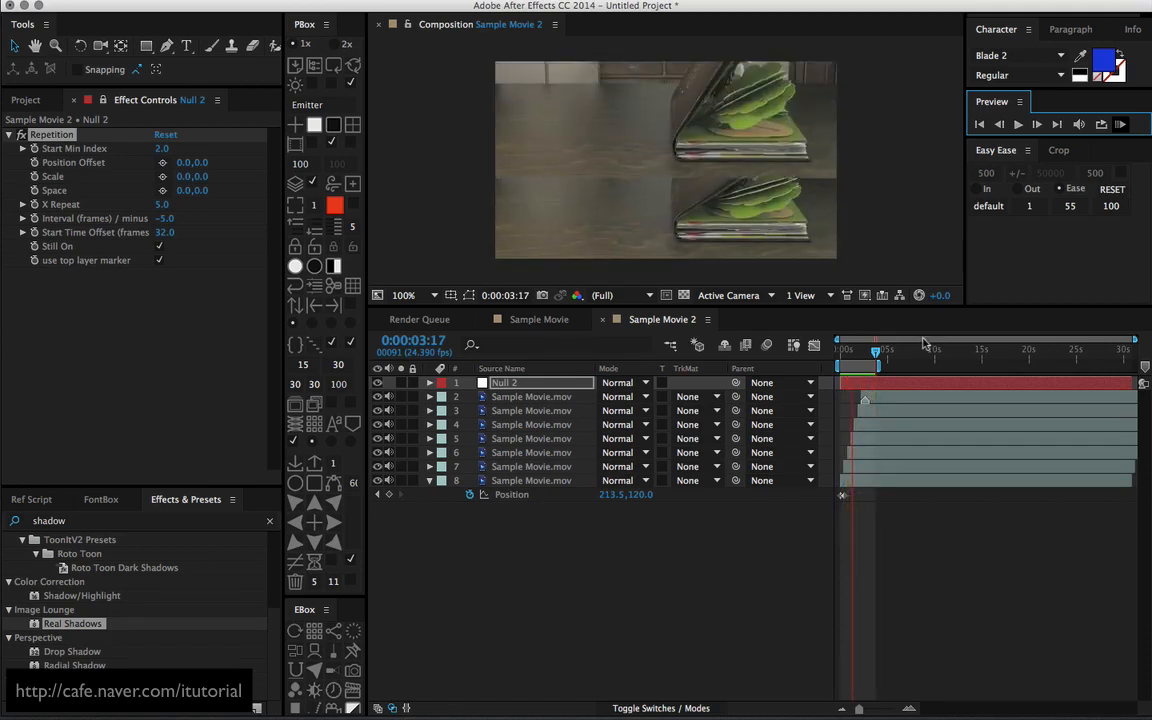
pyautogui.press('space')
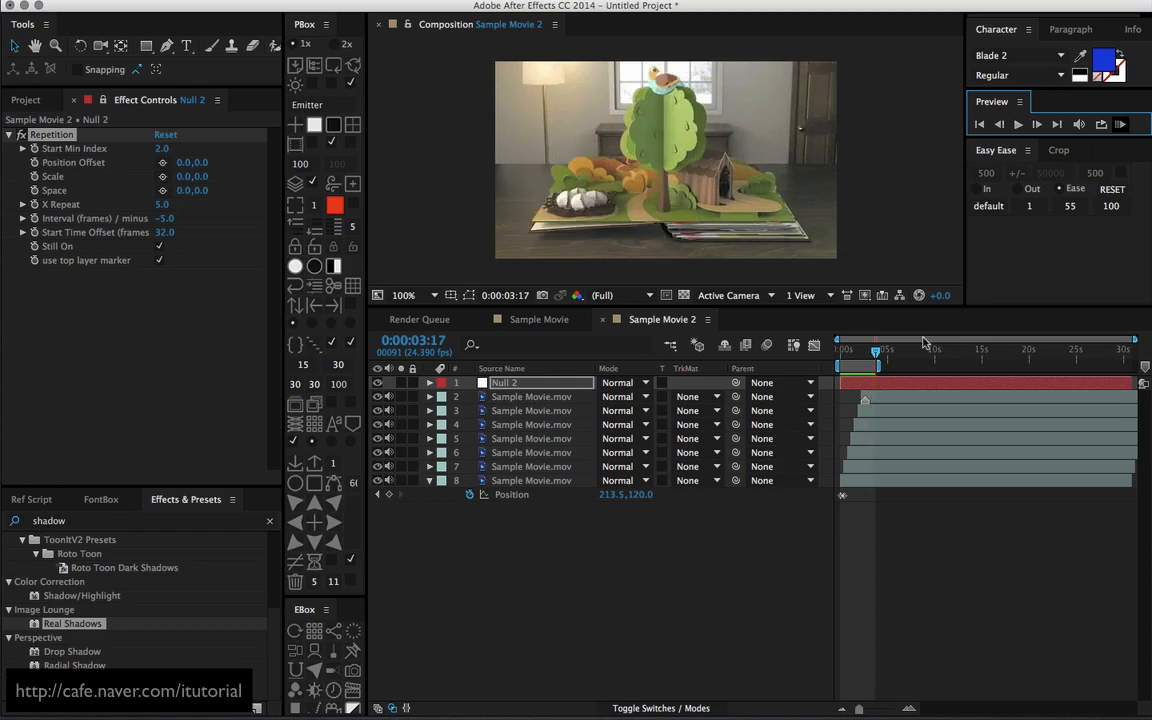
# - Compare the animation and null Repetition settings of the Sample Movie composition with those of Sample Movie 2, including its top-layer marker
pyautogui.click(540, 319)
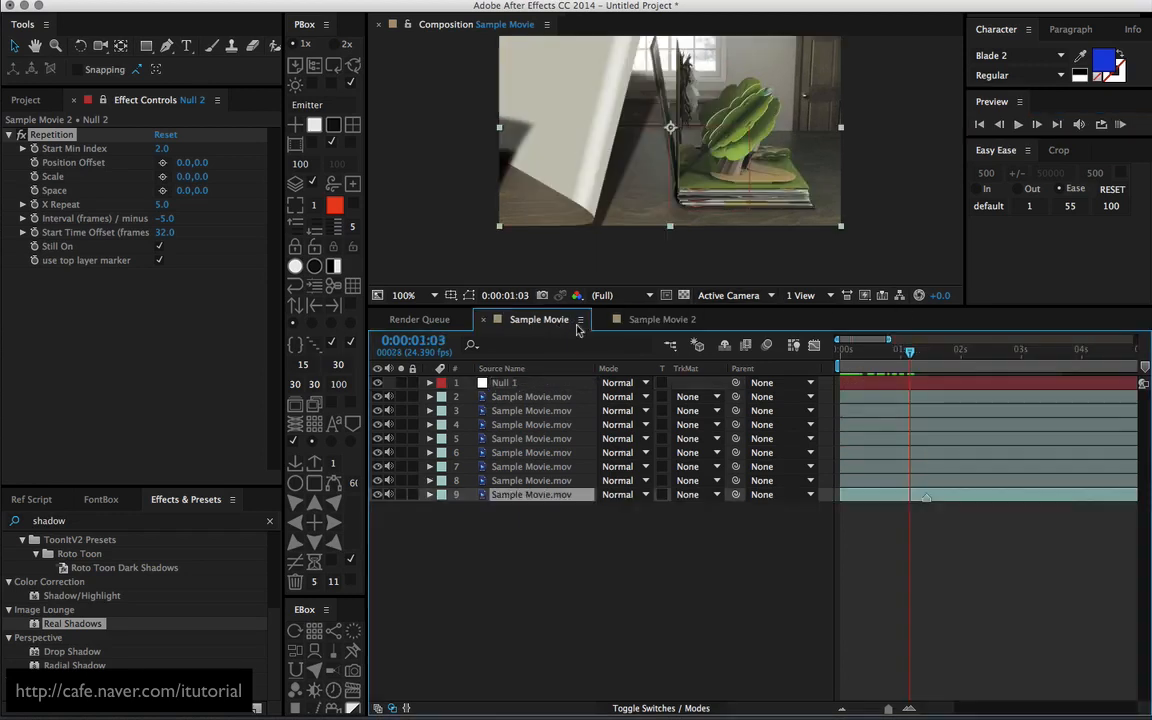
pyautogui.click(873, 356)
pyautogui.moveTo(873, 356); pyautogui.dragTo(958, 362)
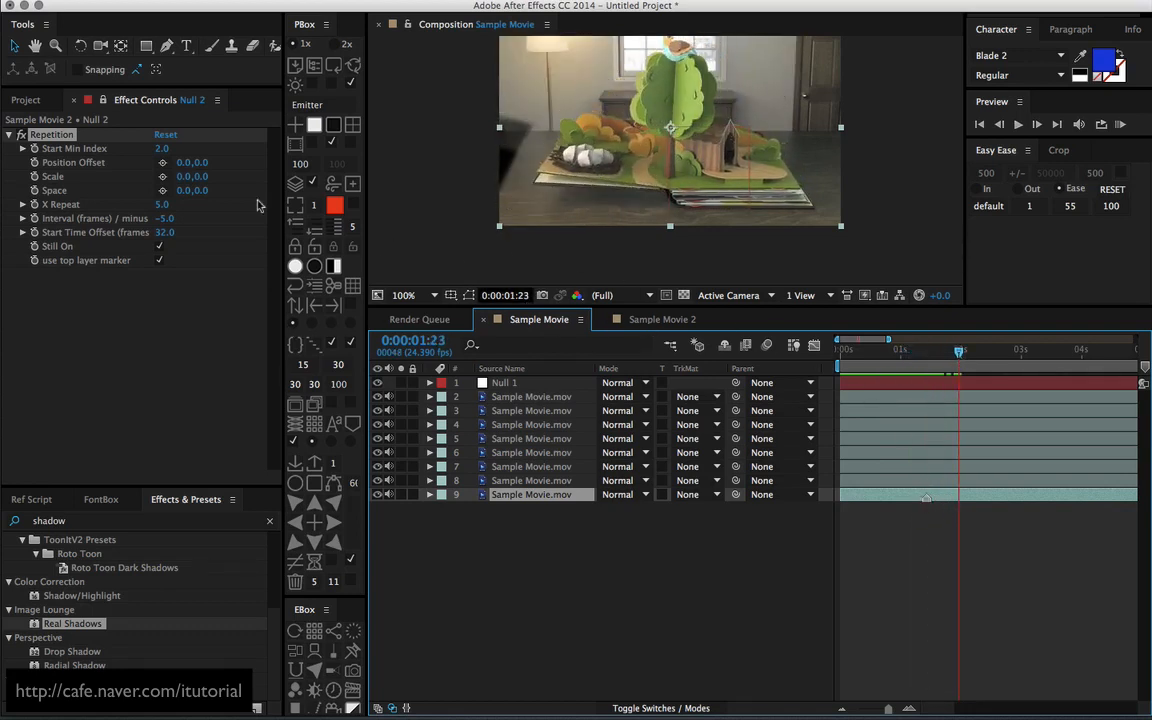
pyautogui.click(140, 193)
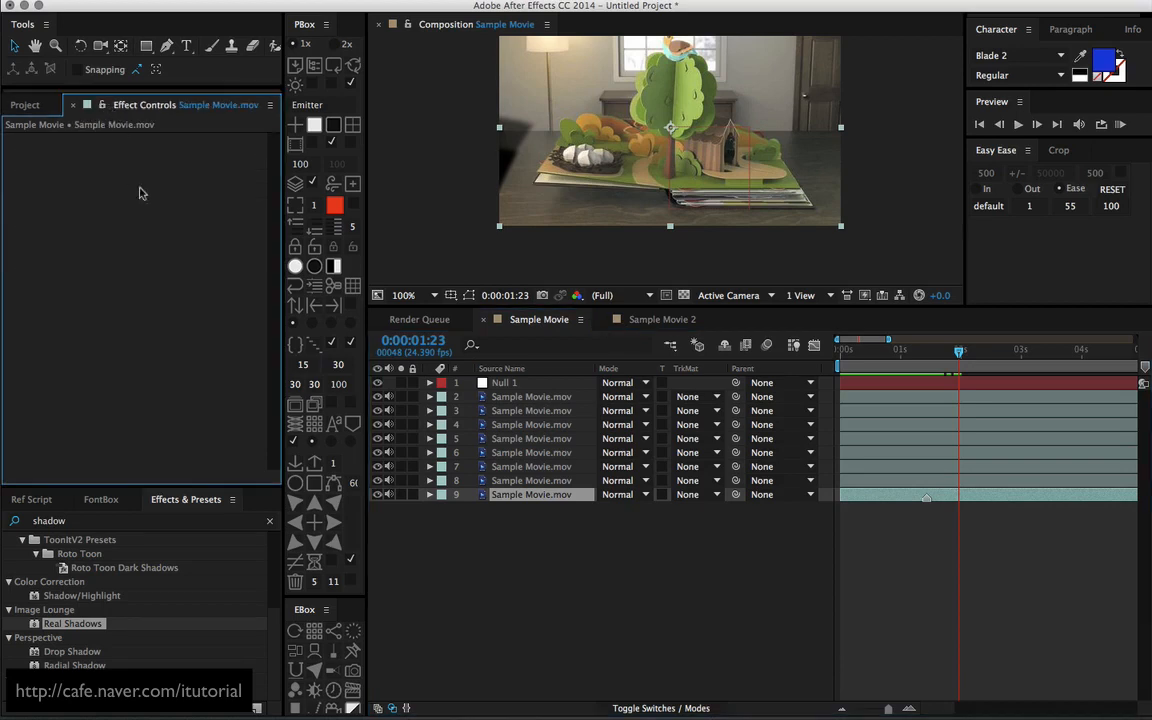
pyautogui.click(515, 384)
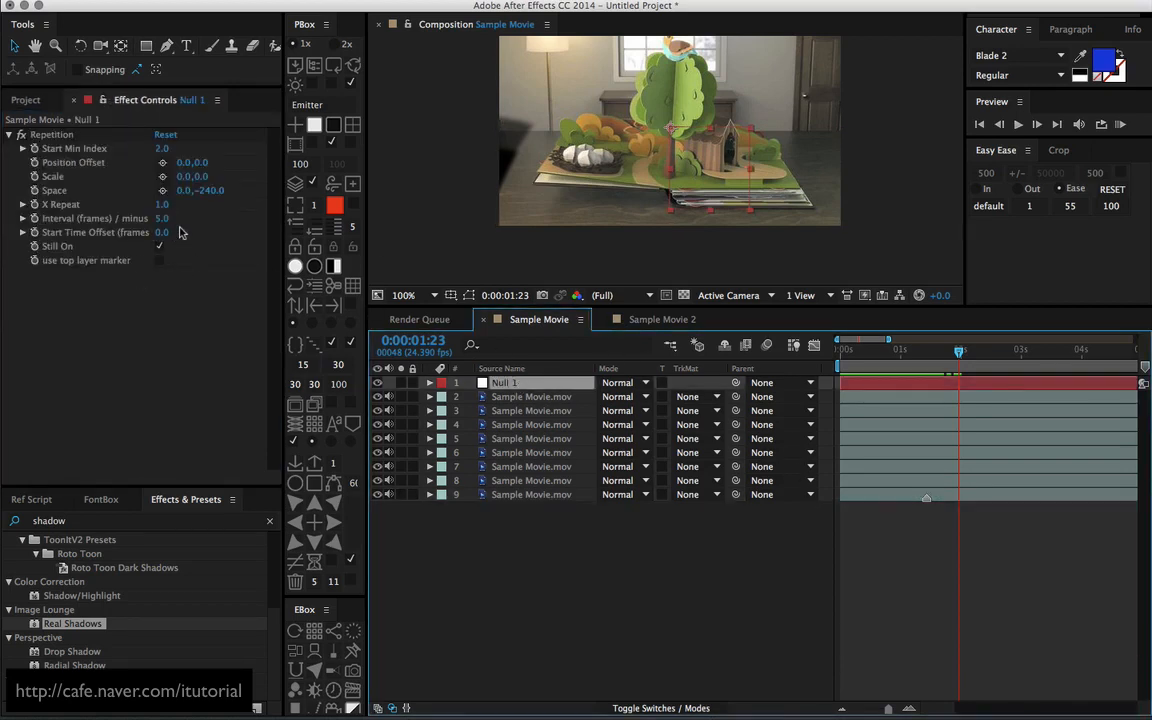
pyautogui.click(606, 319)
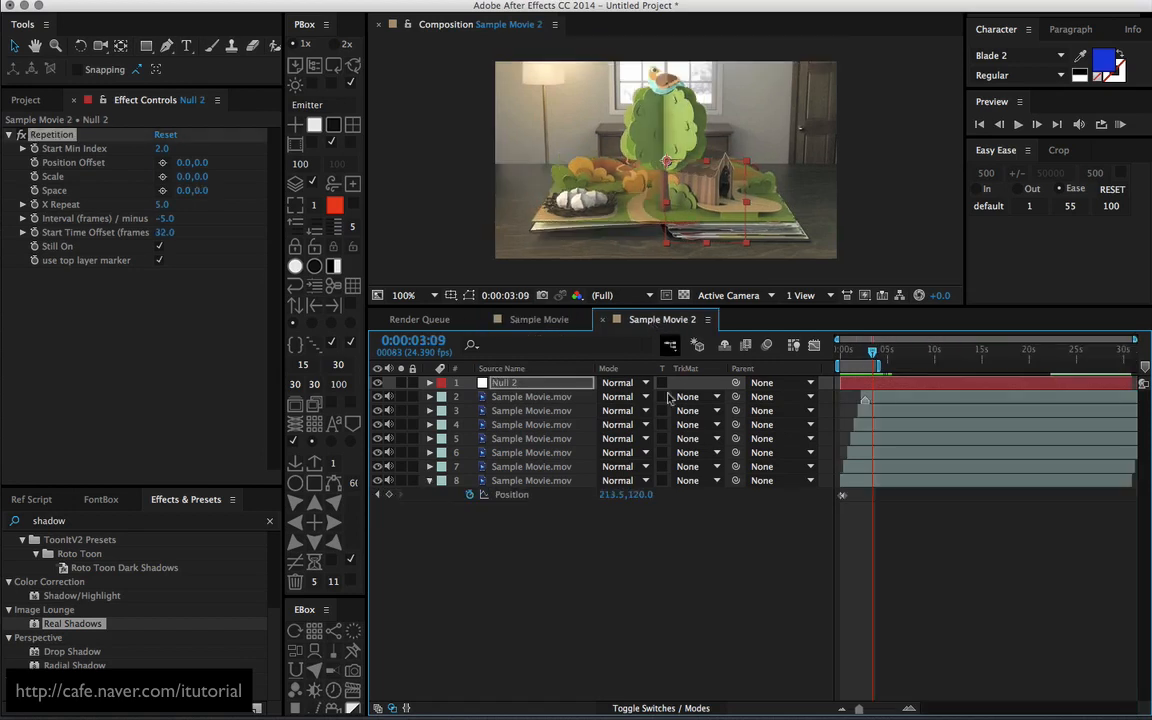
pyautogui.click(562, 400)
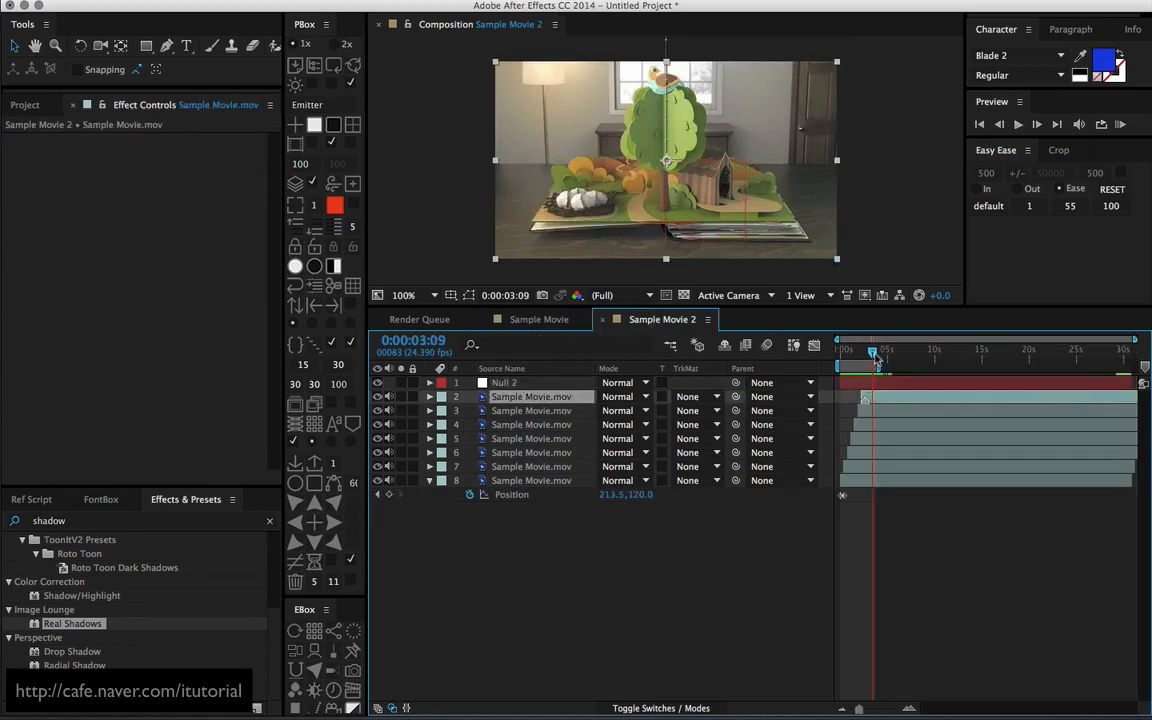
pyautogui.moveTo(872, 353); pyautogui.dragTo(875, 367)
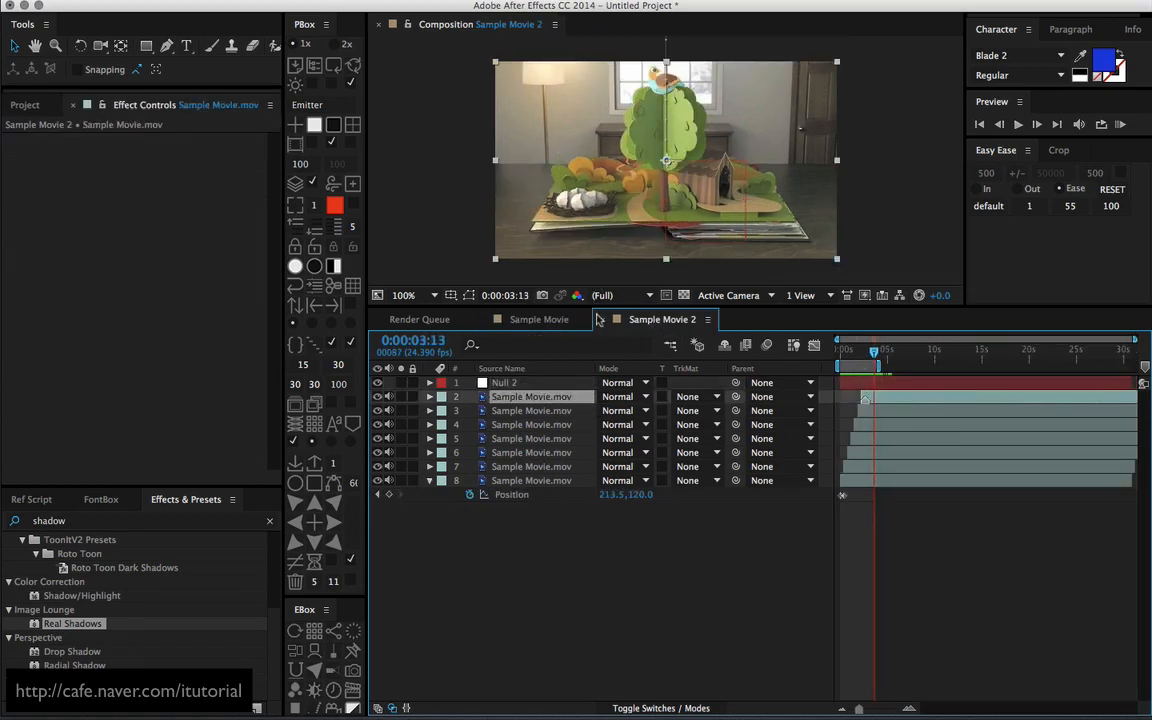
pyautogui.click(515, 383)
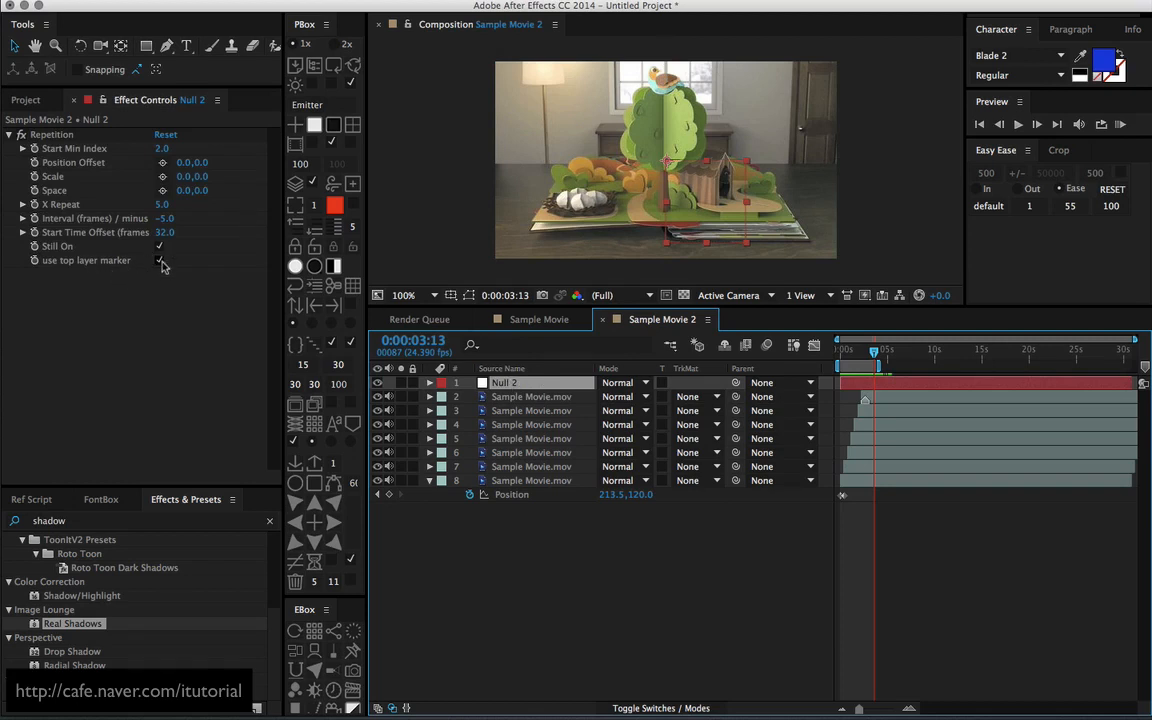
pyautogui.click(866, 353)
pyautogui.moveTo(866, 353); pyautogui.dragTo(846, 353)
# - In the Sample Movie composition, set the Repetition effect's Interval on Null 1 to 30 frames with the time at 0:00:00:16
pyautogui.click(535, 319)
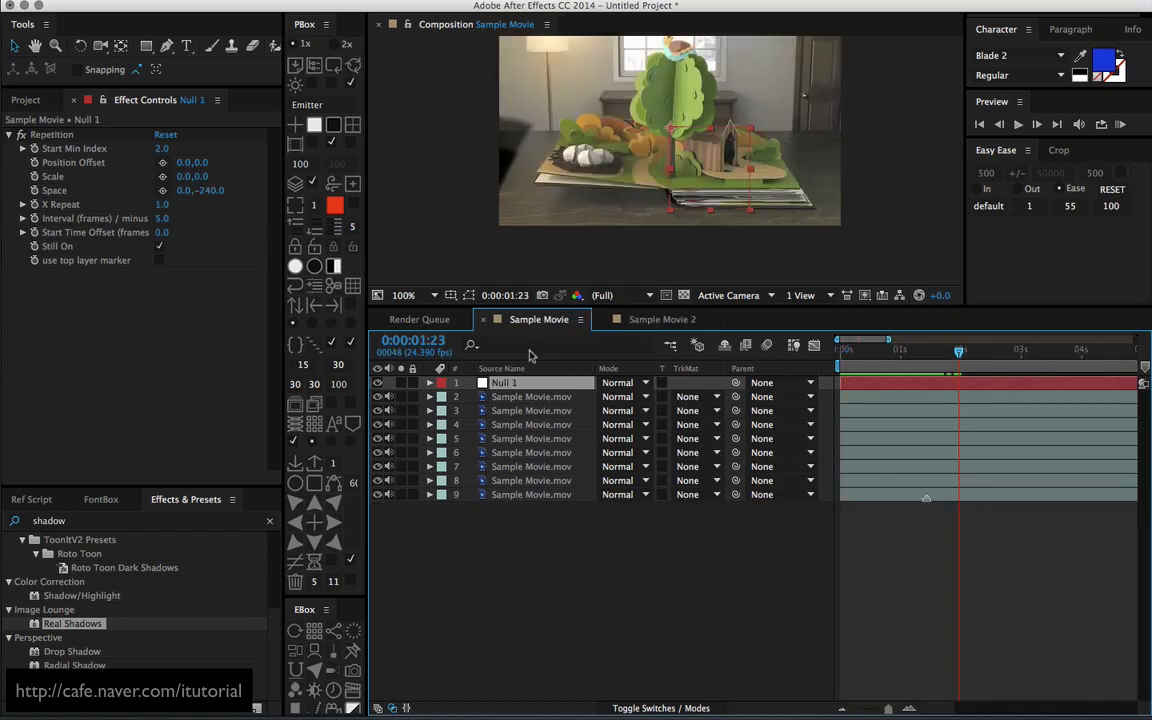
pyautogui.moveTo(888, 357)
pyautogui.mouseDown()
pyautogui.moveTo(858, 357)
pyautogui.moveTo(883, 364)
pyautogui.mouseUp()
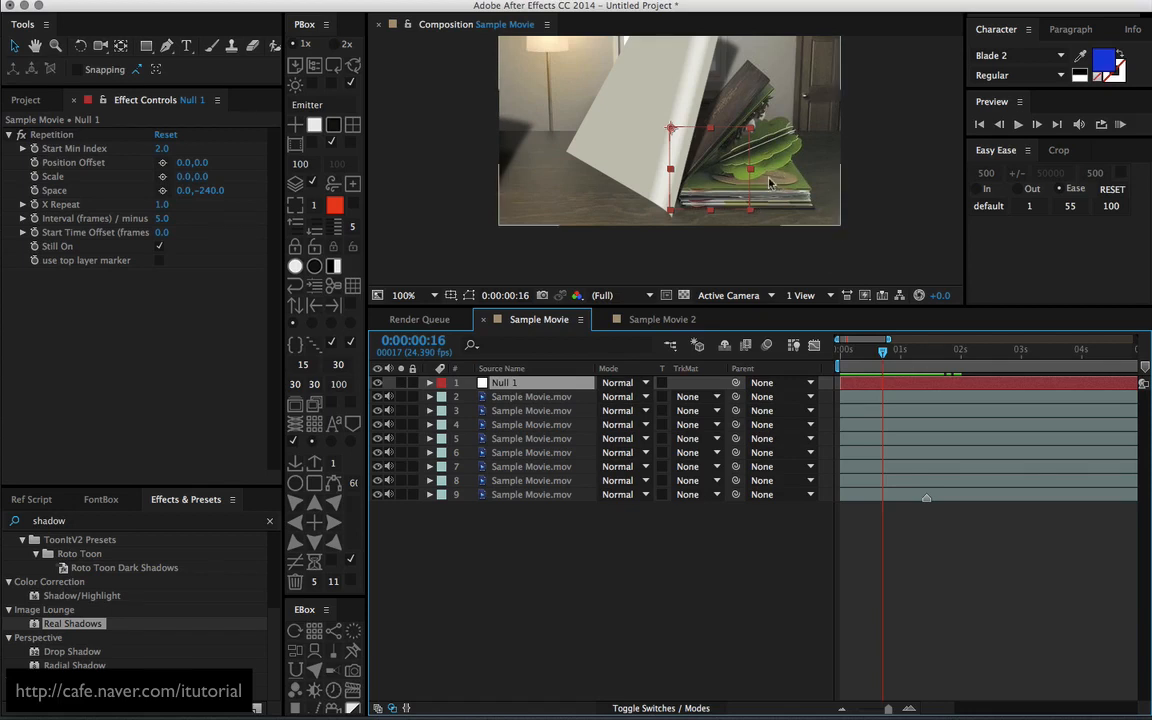
pyautogui.click(766, 344)
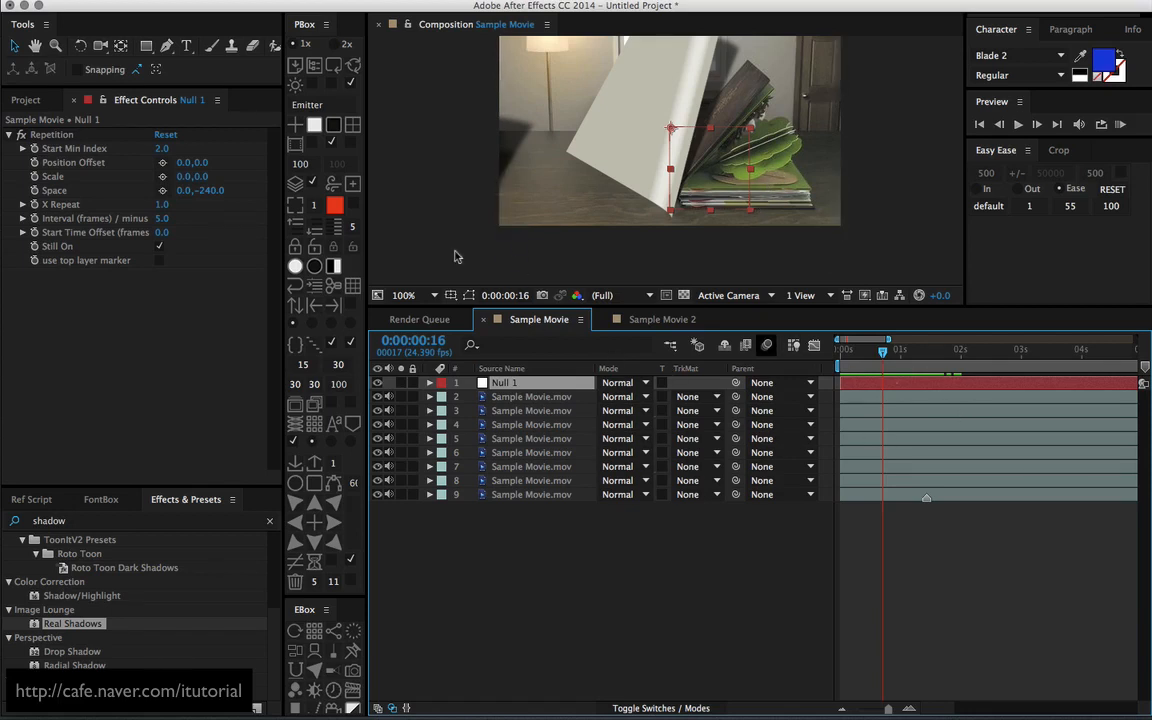
pyautogui.click(766, 344)
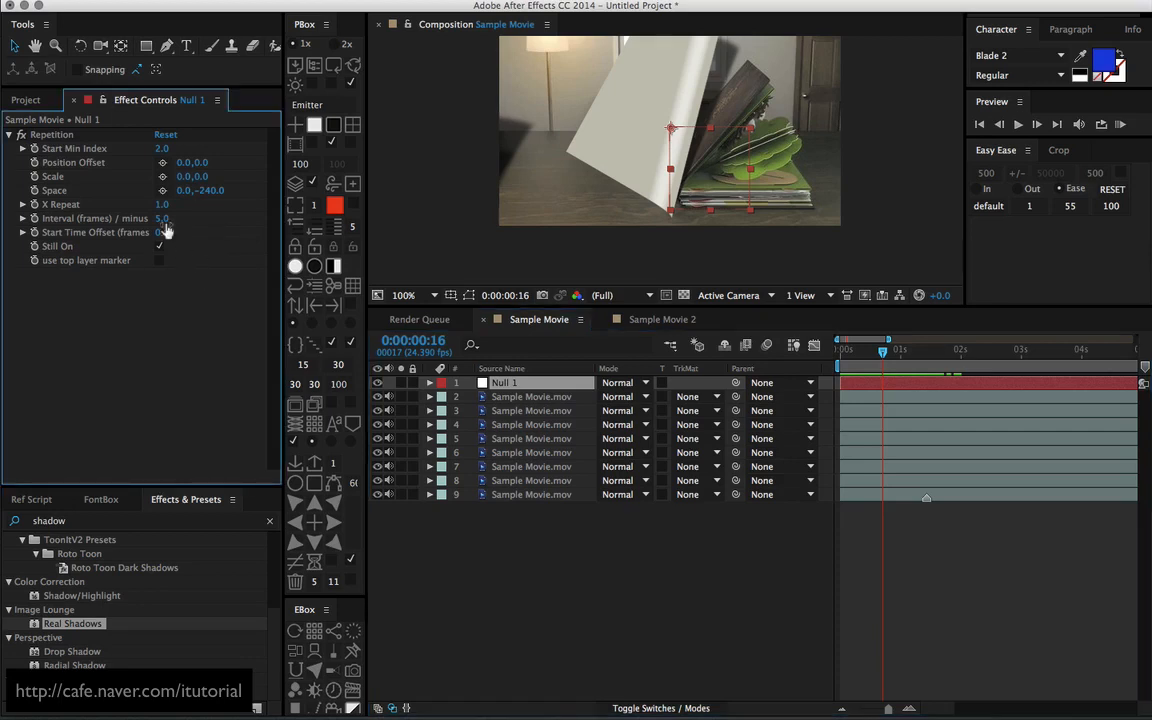
pyautogui.click(164, 219)
pyautogui.write('30')
pyautogui.press('Return')
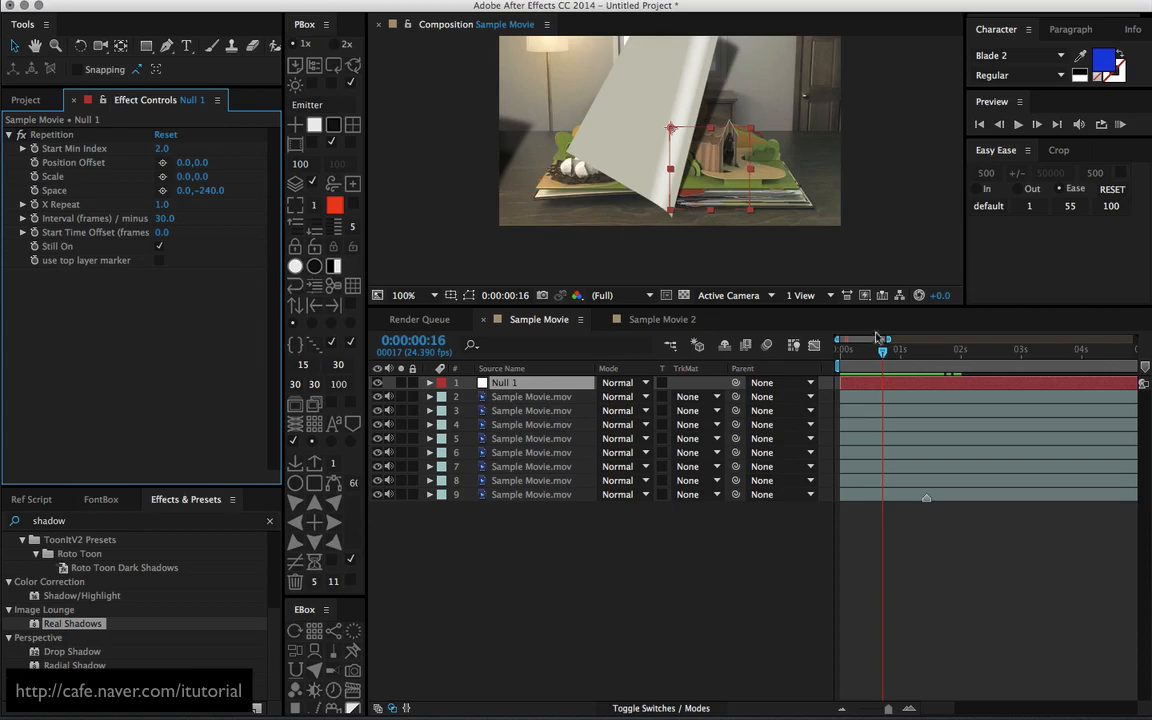
# - In the Sample Movie 2 composition, set the Repetition effect's Interval on Null 2 to -15 frames with the time at 0:00:00:18
pyautogui.moveTo(848, 358); pyautogui.dragTo(981, 347)
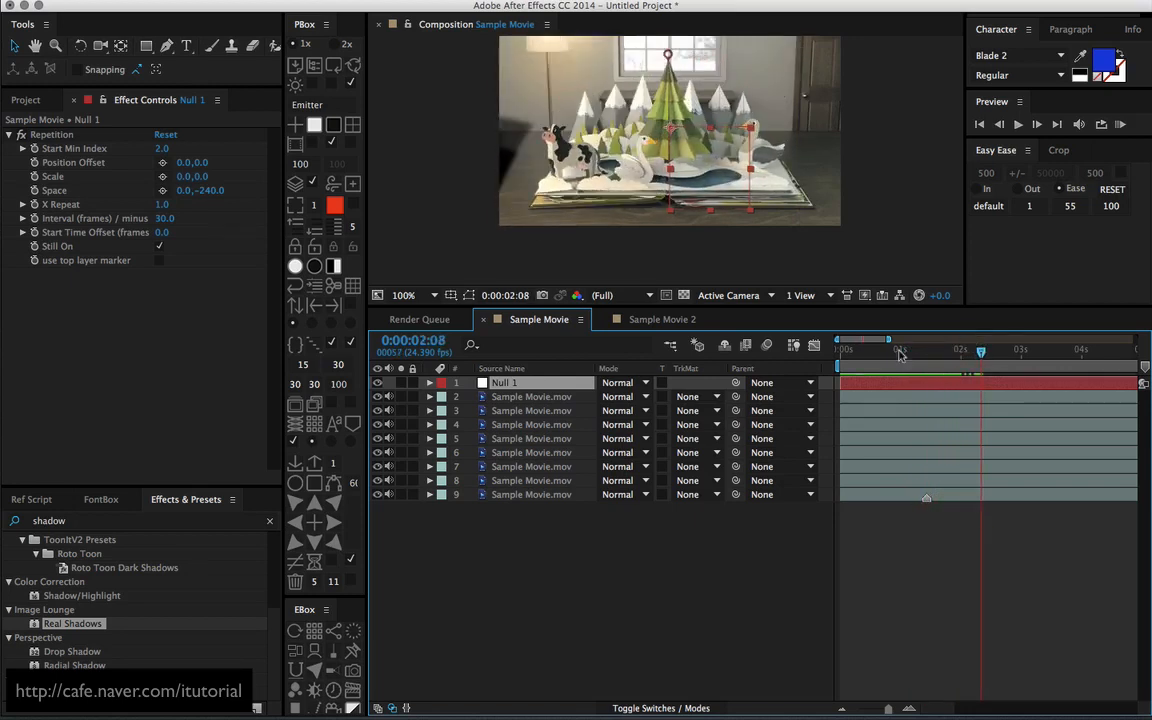
pyautogui.click(668, 320)
pyautogui.moveTo(850, 352); pyautogui.dragTo(846, 352)
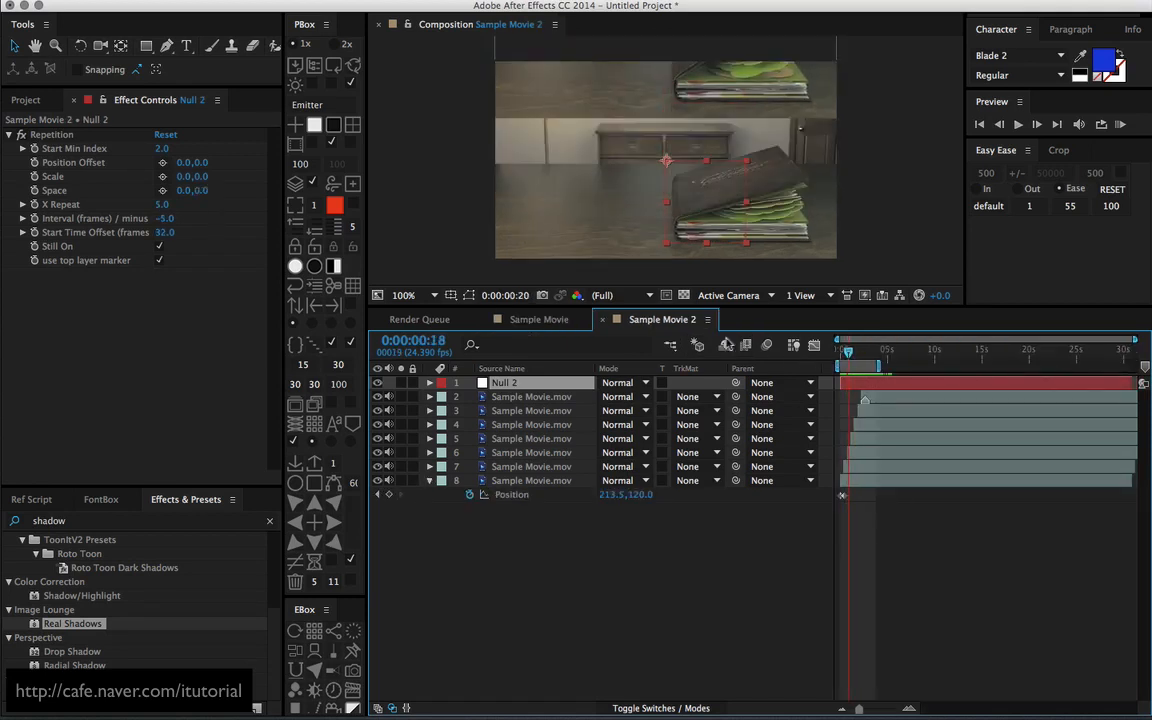
pyautogui.click(164, 218)
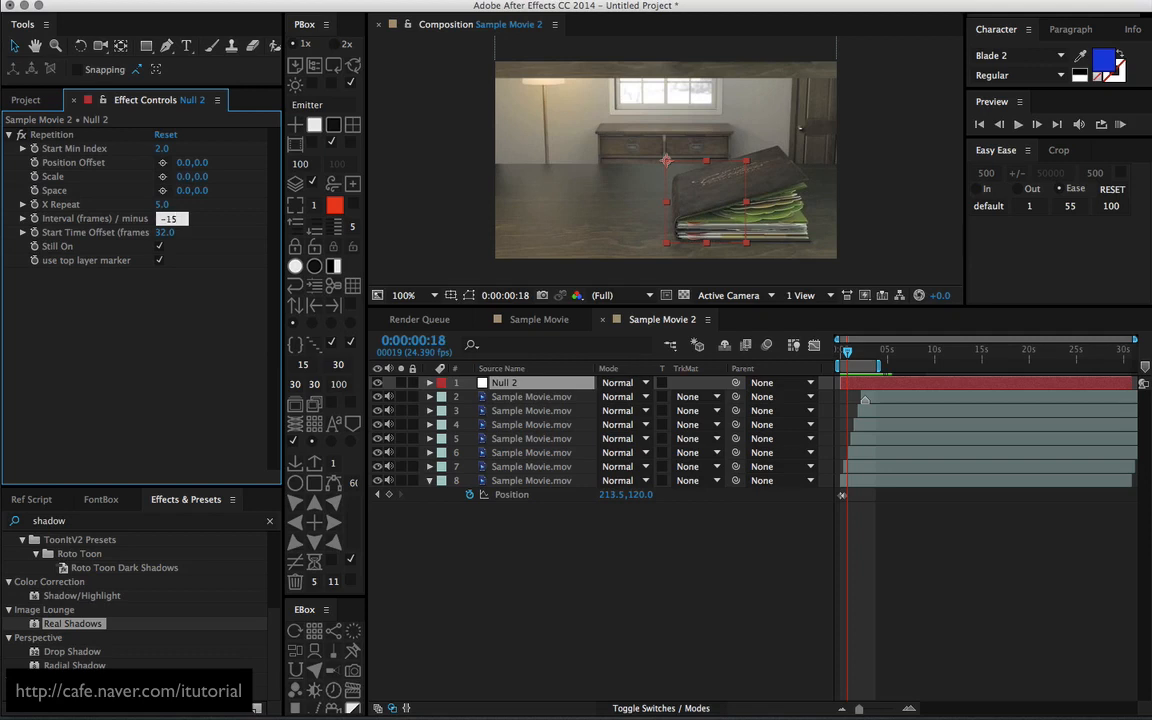
pyautogui.write('-15')
pyautogui.press('Return')
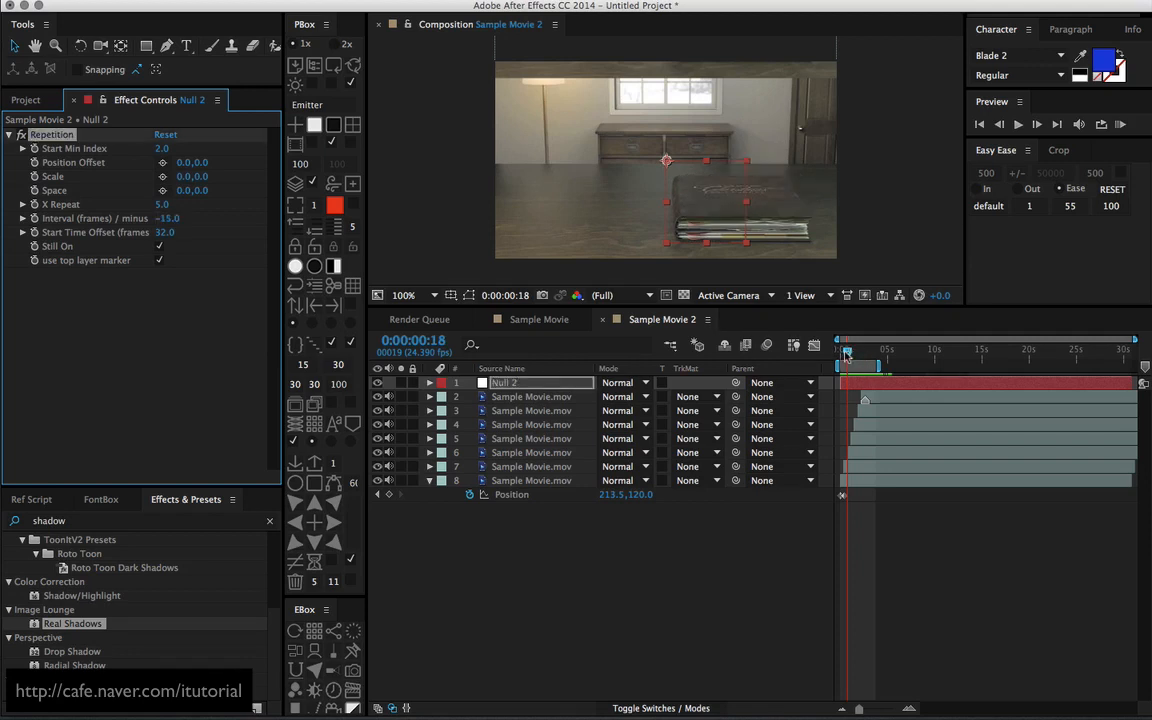
# - Set Null 2's Repetition Start Time Offset to 92 frames and scrub the slide-in animation through to 0:00:03:04
pyautogui.moveTo(846, 355); pyautogui.dragTo(842, 355)
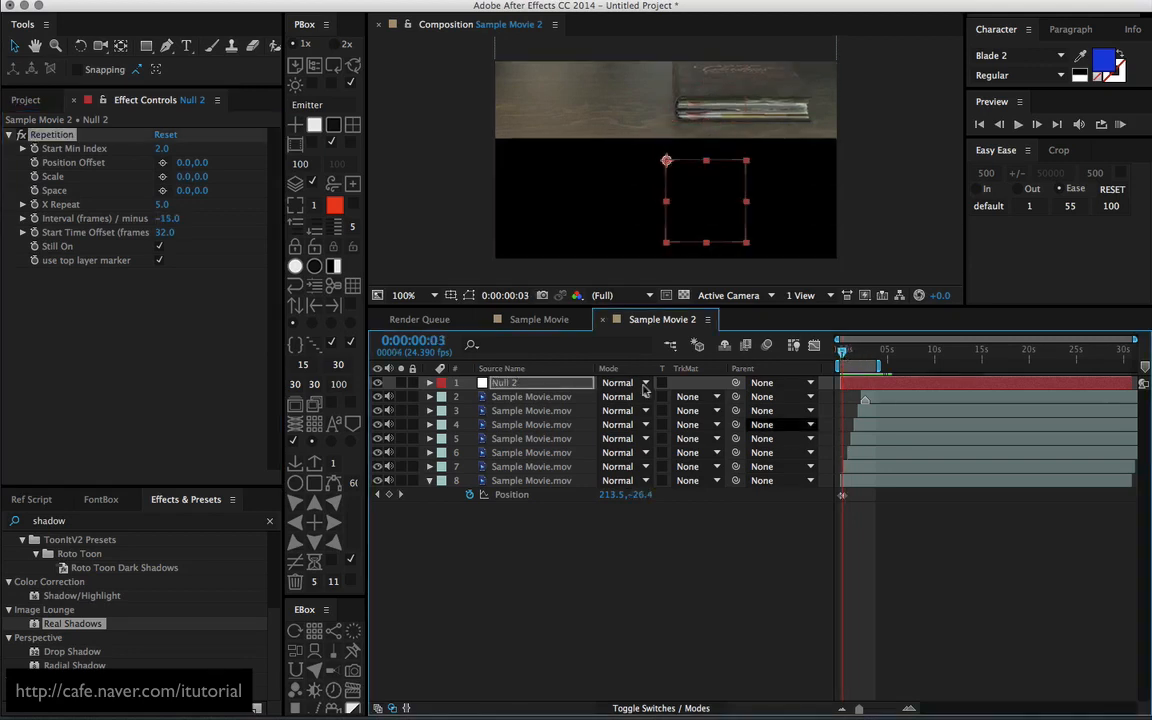
pyautogui.click(175, 232)
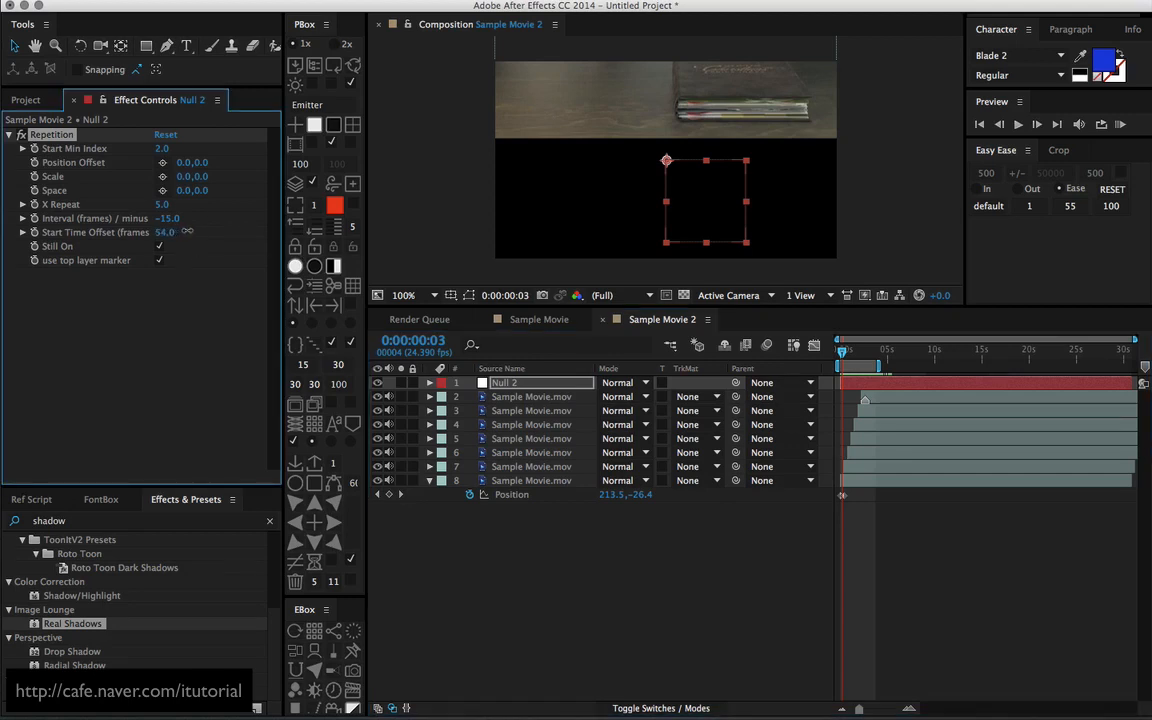
pyautogui.moveTo(213, 228)
pyautogui.mouseDown()
pyautogui.moveTo(226, 228)
pyautogui.moveTo(214, 228)
pyautogui.mouseUp()
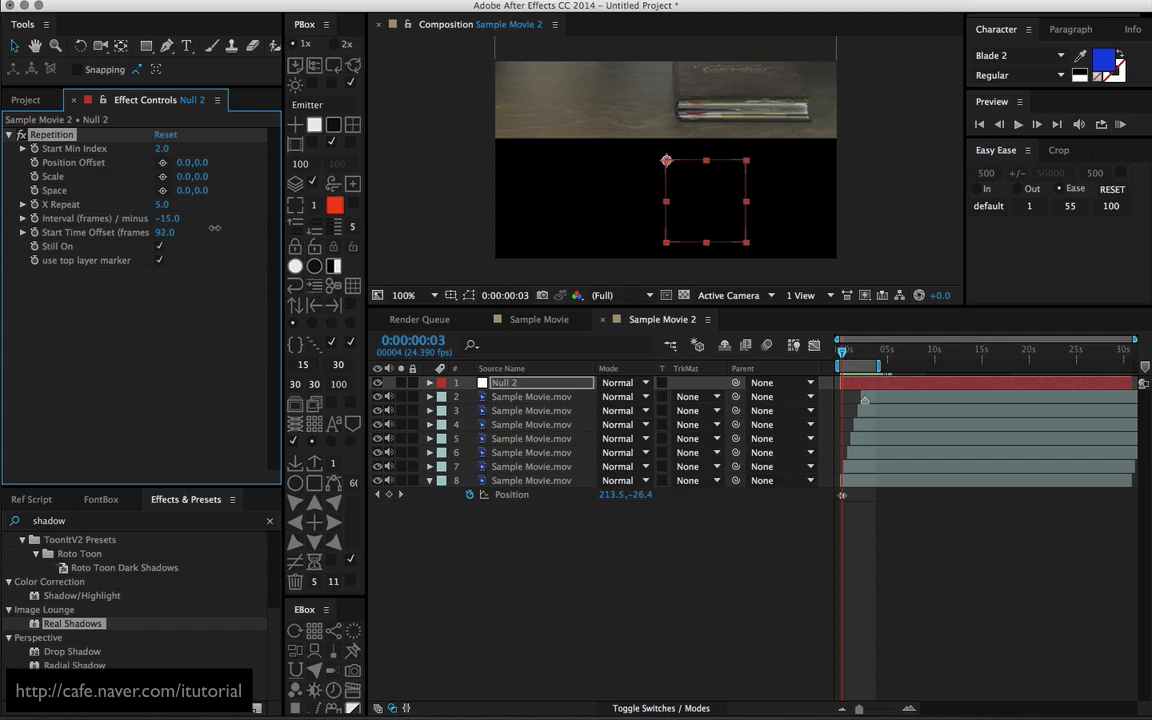
pyautogui.click(845, 353)
pyautogui.moveTo(845, 353); pyautogui.dragTo(870, 353)
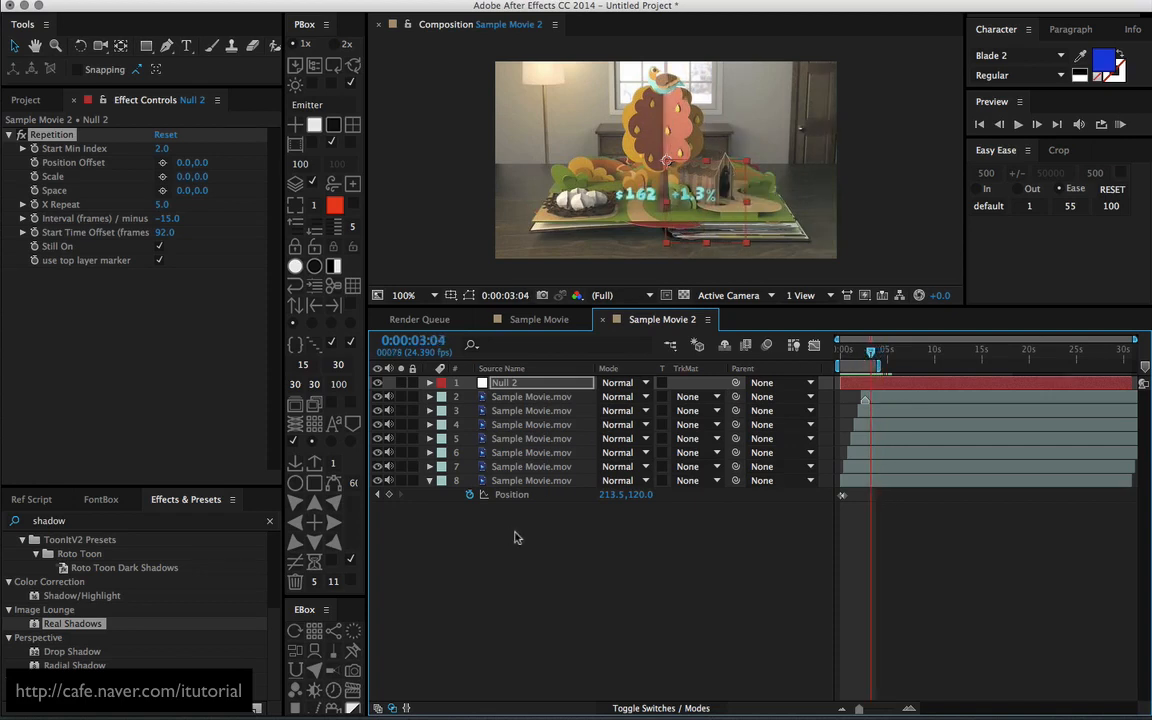
pyautogui.click(515, 538)
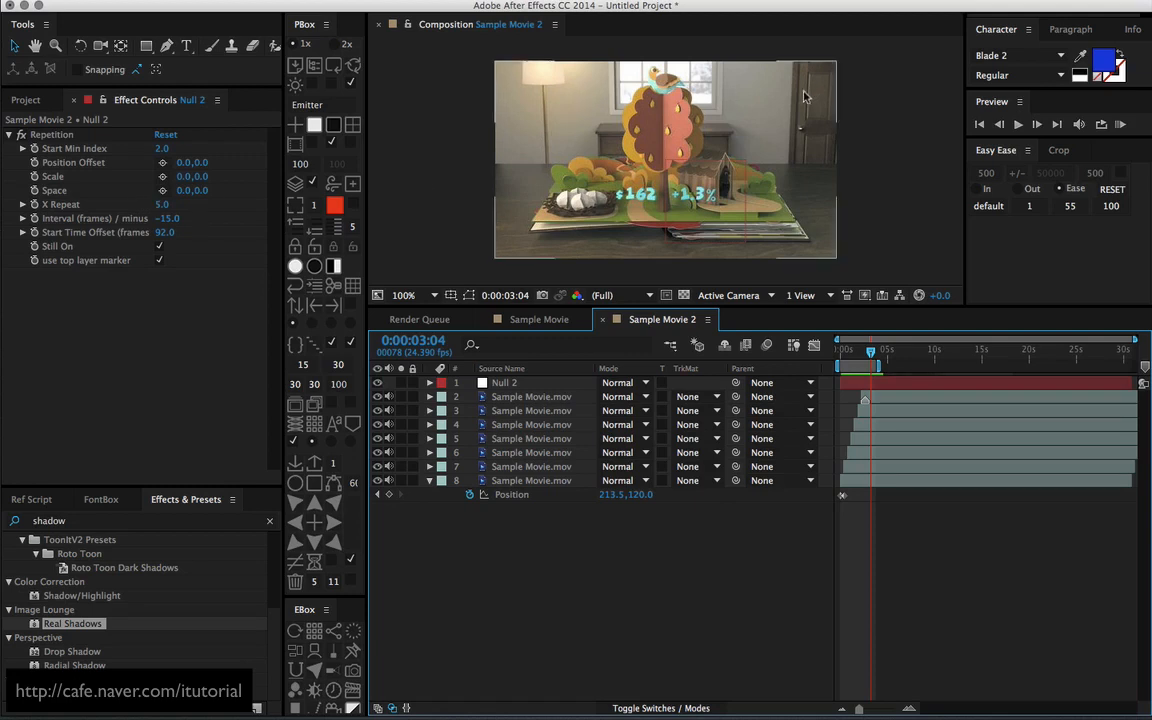
# - Create a single 2-second composition from all the images in the Plants folder
pyautogui.click(40, 100)
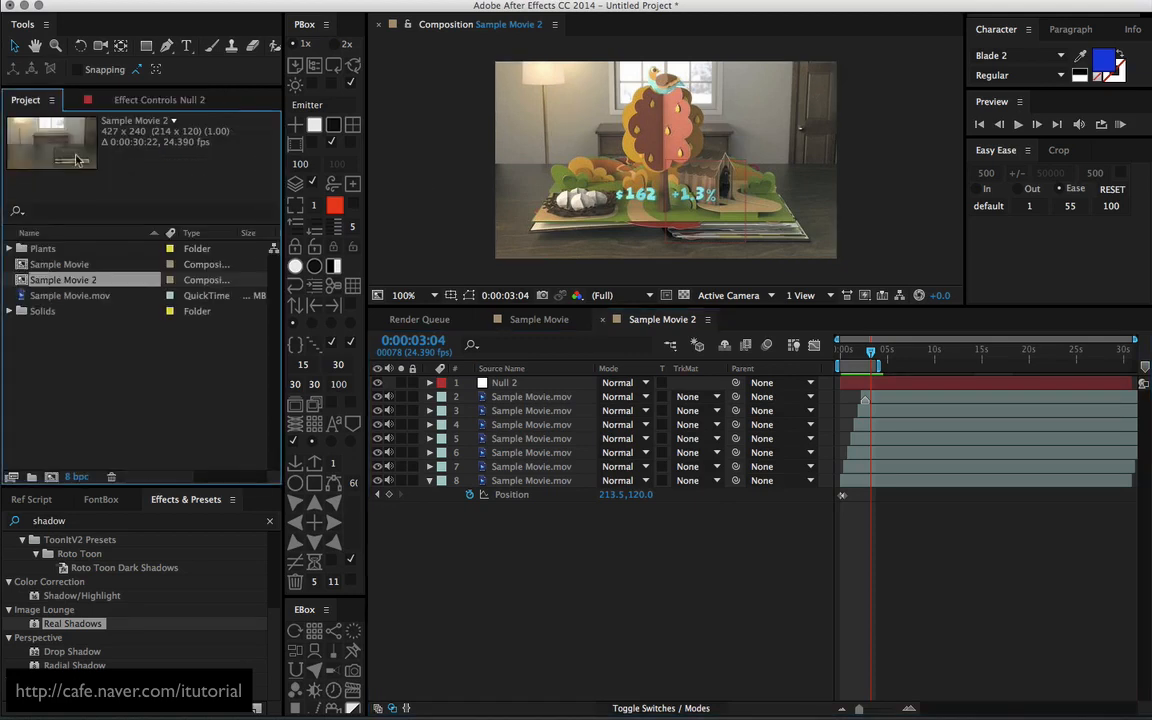
pyautogui.click(42, 250)
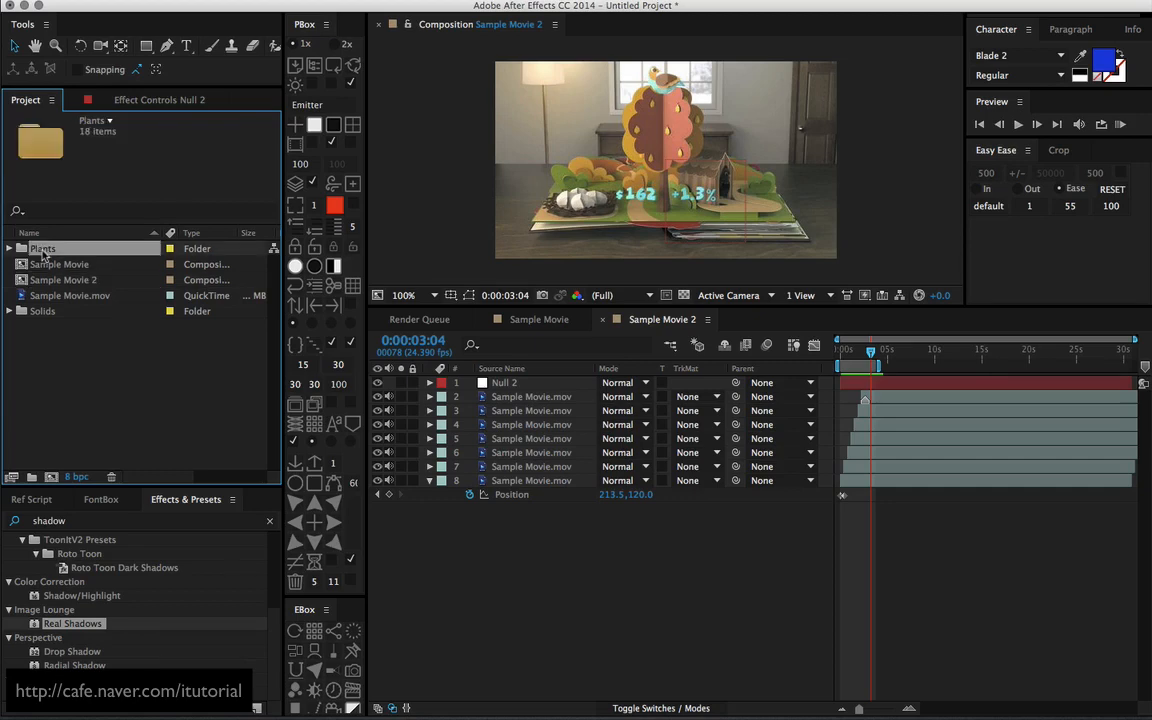
pyautogui.moveTo(44, 257); pyautogui.dragTo(52, 478)
pyautogui.click(708, 519)
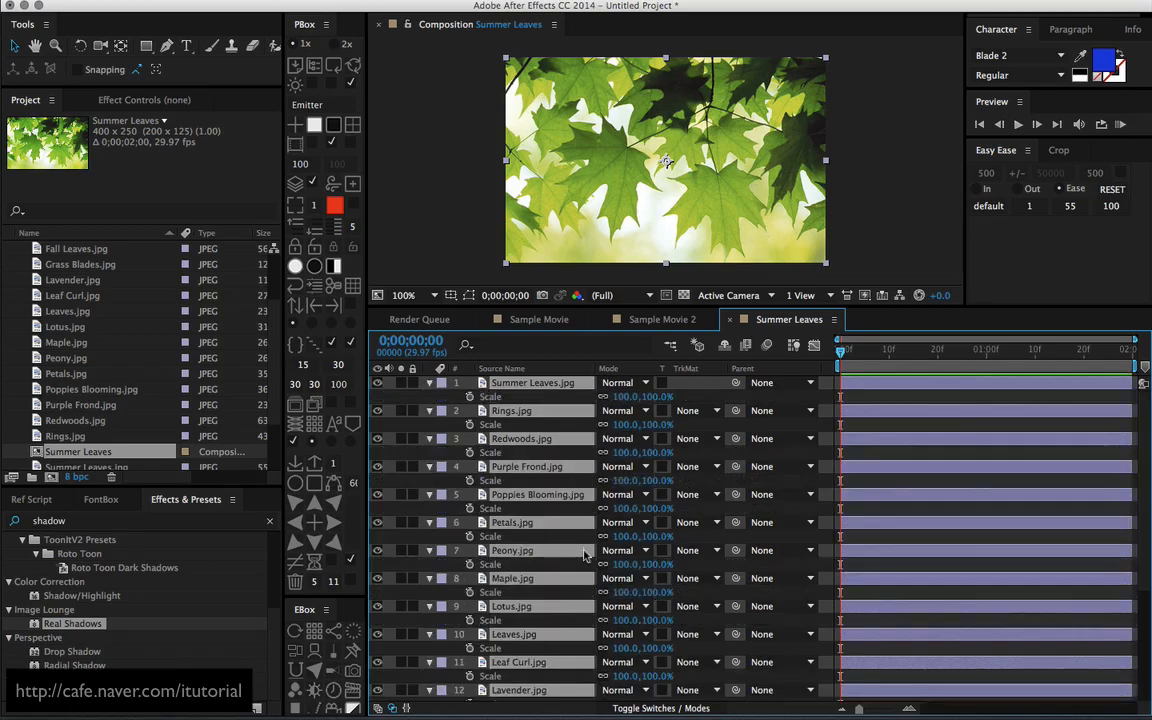
# - Scale every image layer in the Summer Leaves composition to 15%
pyautogui.press('s')
pyautogui.moveTo(594, 413); pyautogui.dragTo(471, 383)
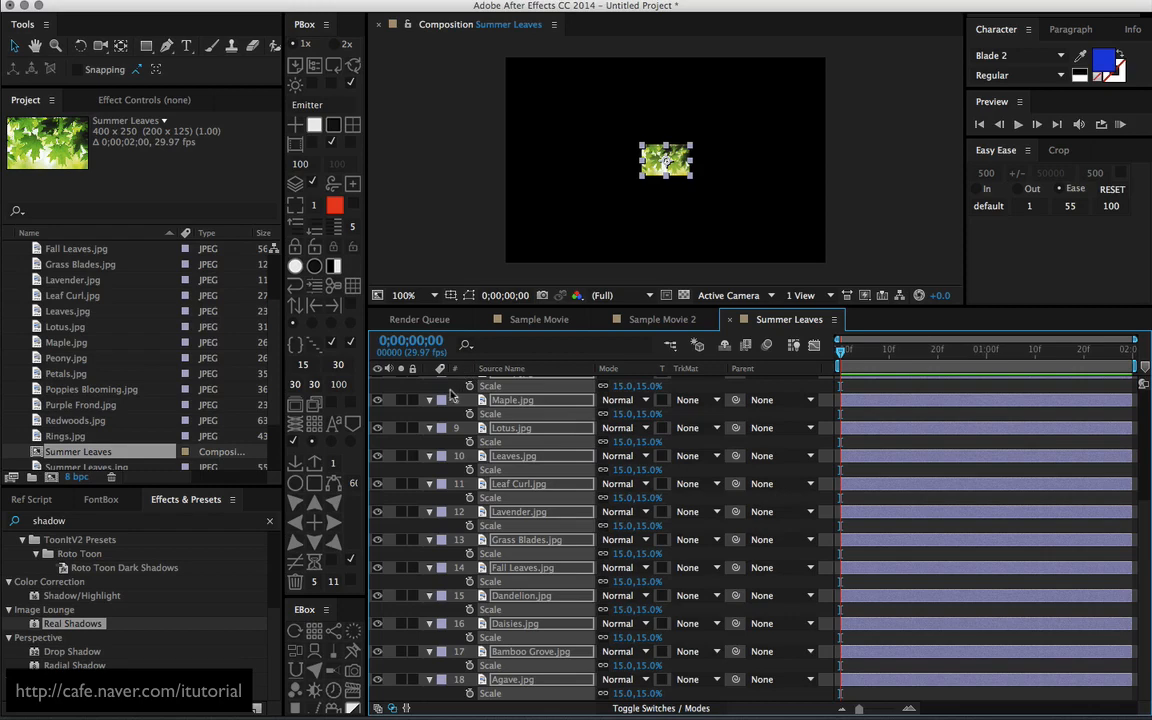
pyautogui.press('s')
pyautogui.click(549, 643)
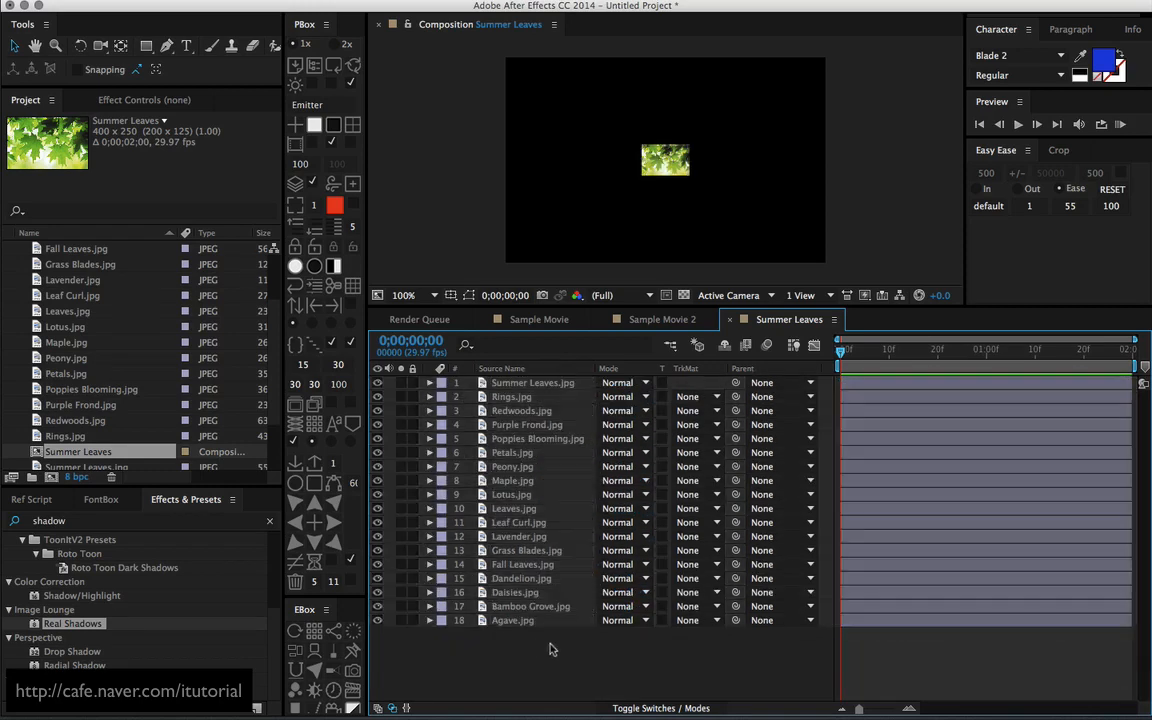
# - Arrange all image layers in a five-column grid driven by a null with the Repetition effect, and show that null's settings
pyautogui.moveTo(558, 652); pyautogui.dragTo(506, 389)
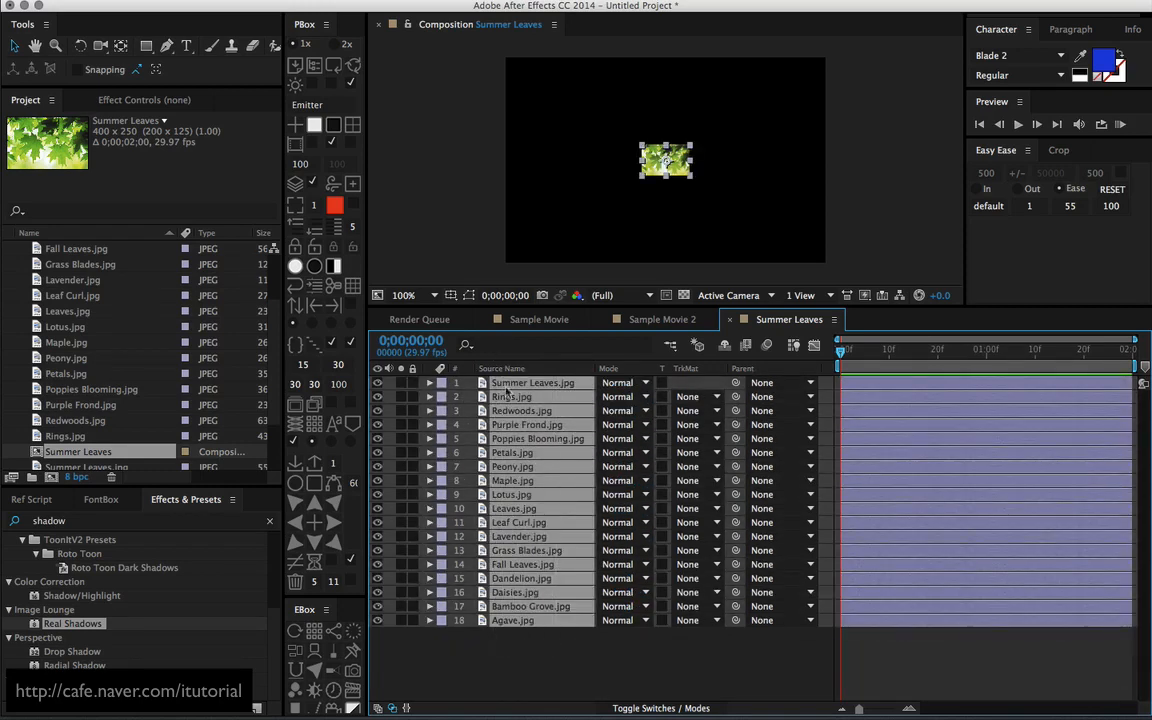
pyautogui.click(315, 632)
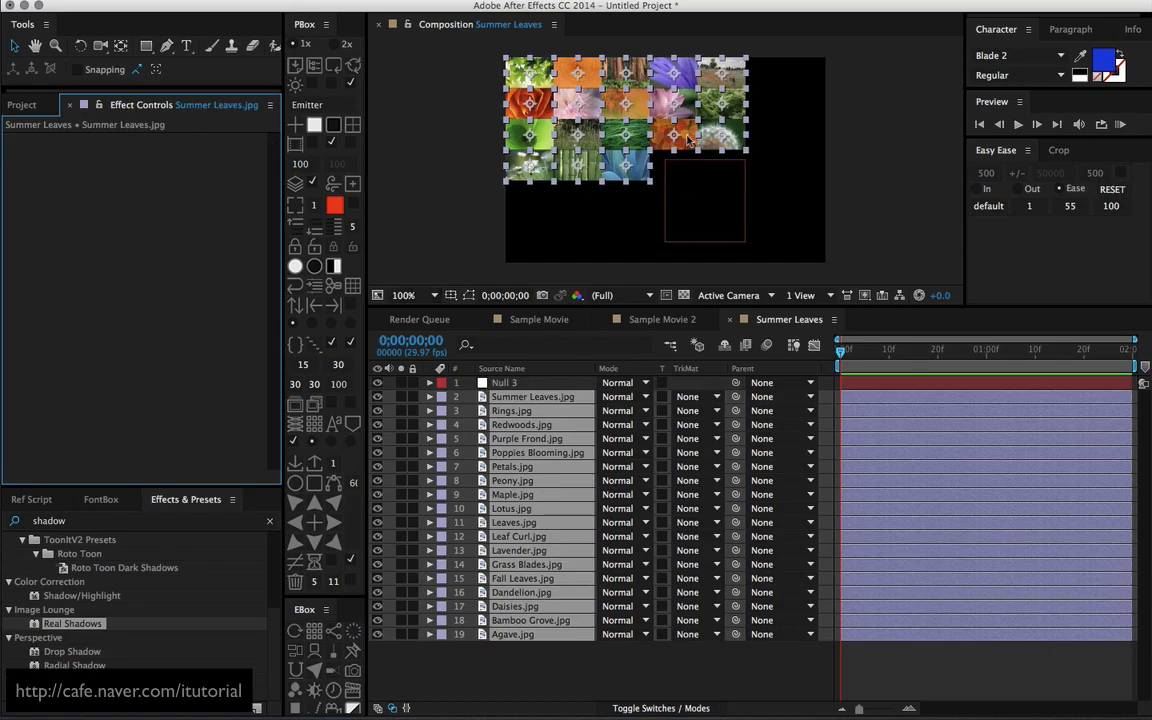
pyautogui.click(509, 385)
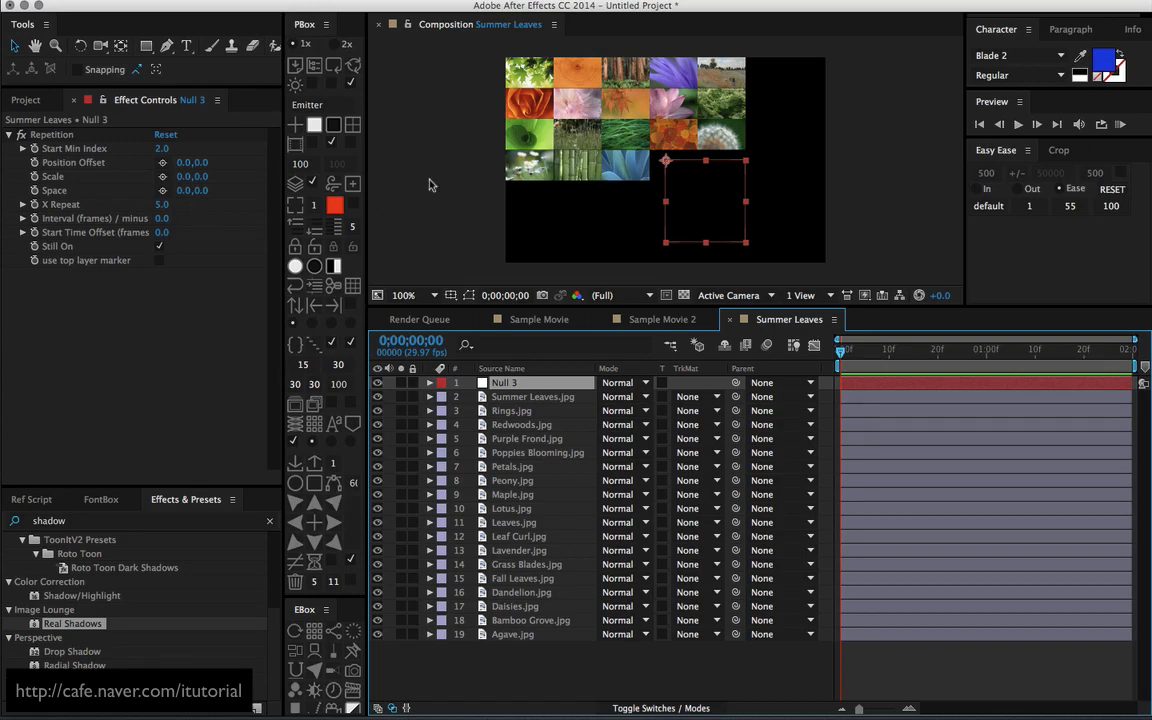
# - Review the stills in the Sample Movie and Sample Movie 2 compositions, returning Sample Movie's time to 0:00:00:00
pyautogui.click(540, 319)
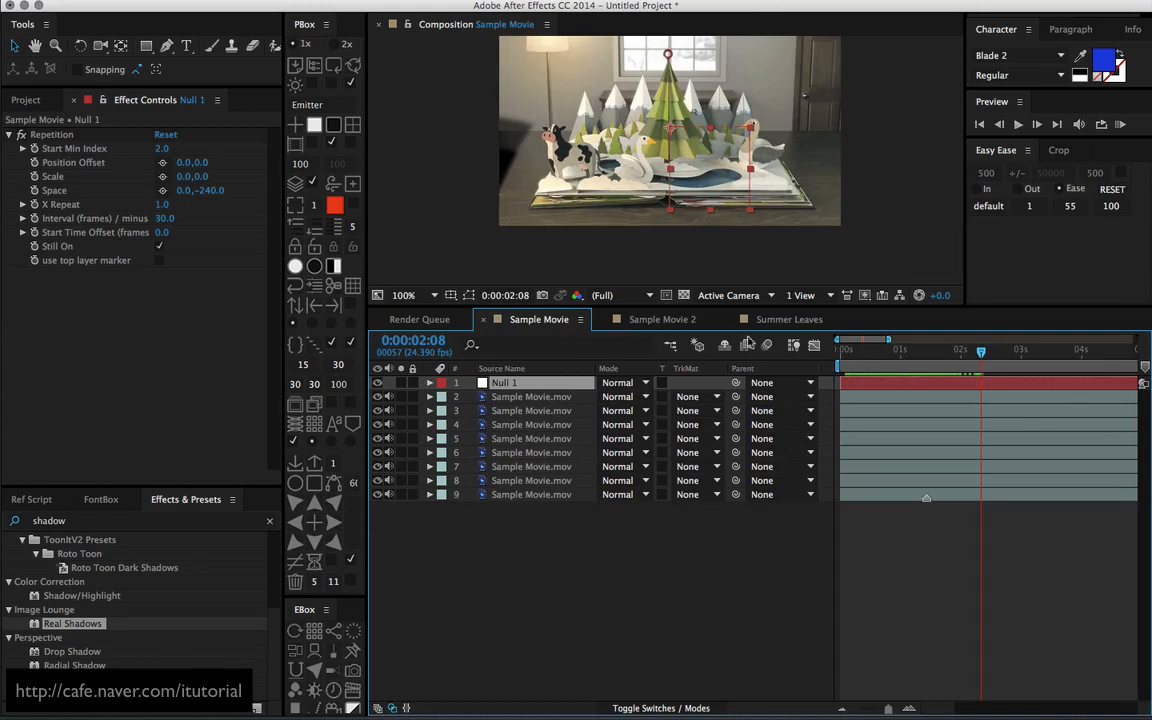
pyautogui.moveTo(849, 353)
pyautogui.mouseDown()
pyautogui.moveTo(887, 361)
pyautogui.moveTo(840, 358)
pyautogui.mouseUp()
pyautogui.click(655, 320)
pyautogui.click(539, 319)
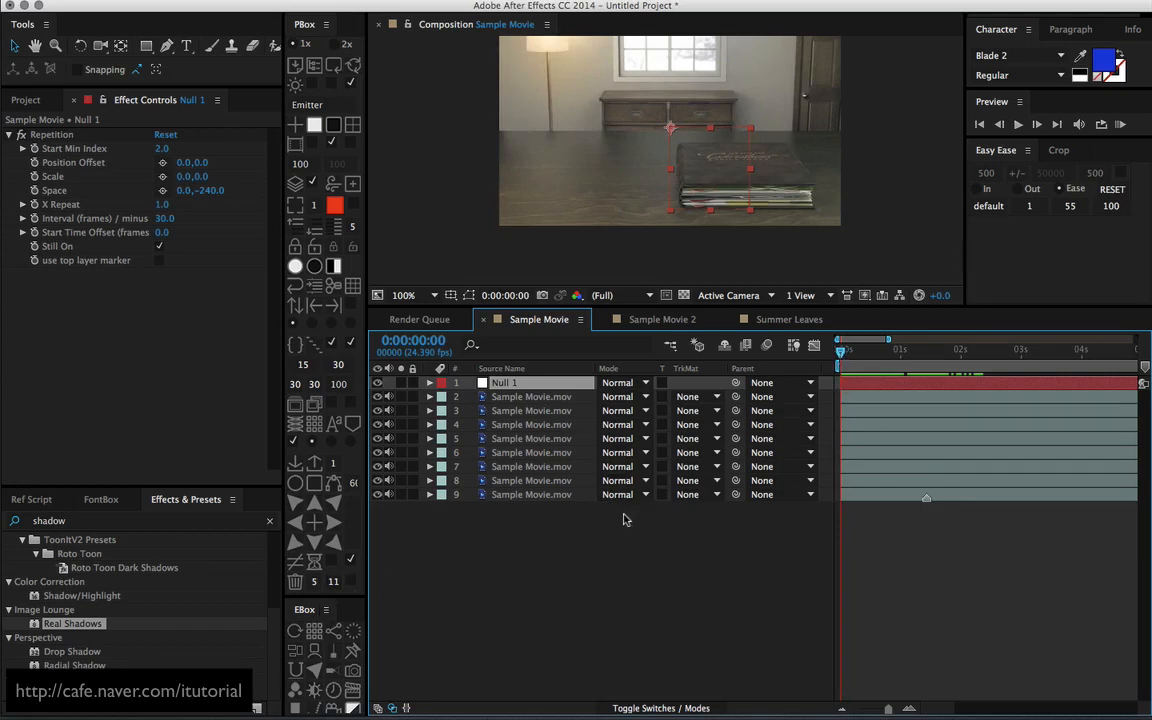
pyautogui.click(576, 533)
pyautogui.click(28, 100)
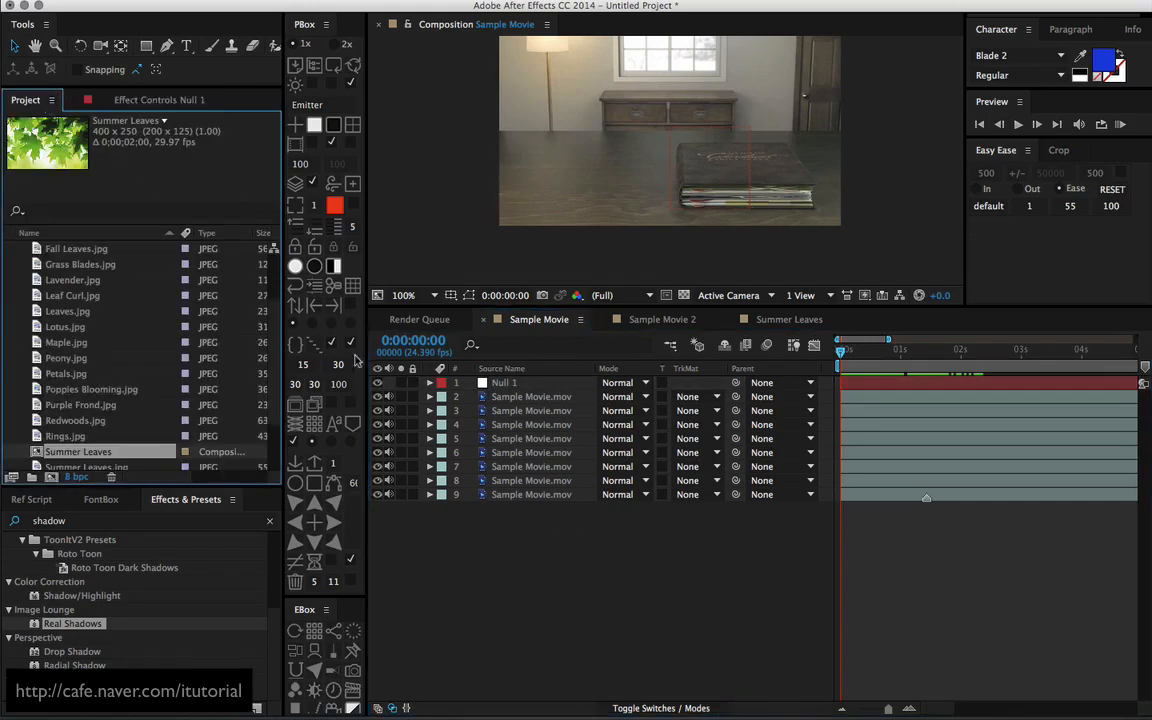
# - Examine which time commands are available for the Summer Leaves.jpg layer in the Summer Leaves composition
pyautogui.click(769, 321)
pyautogui.click(520, 398)
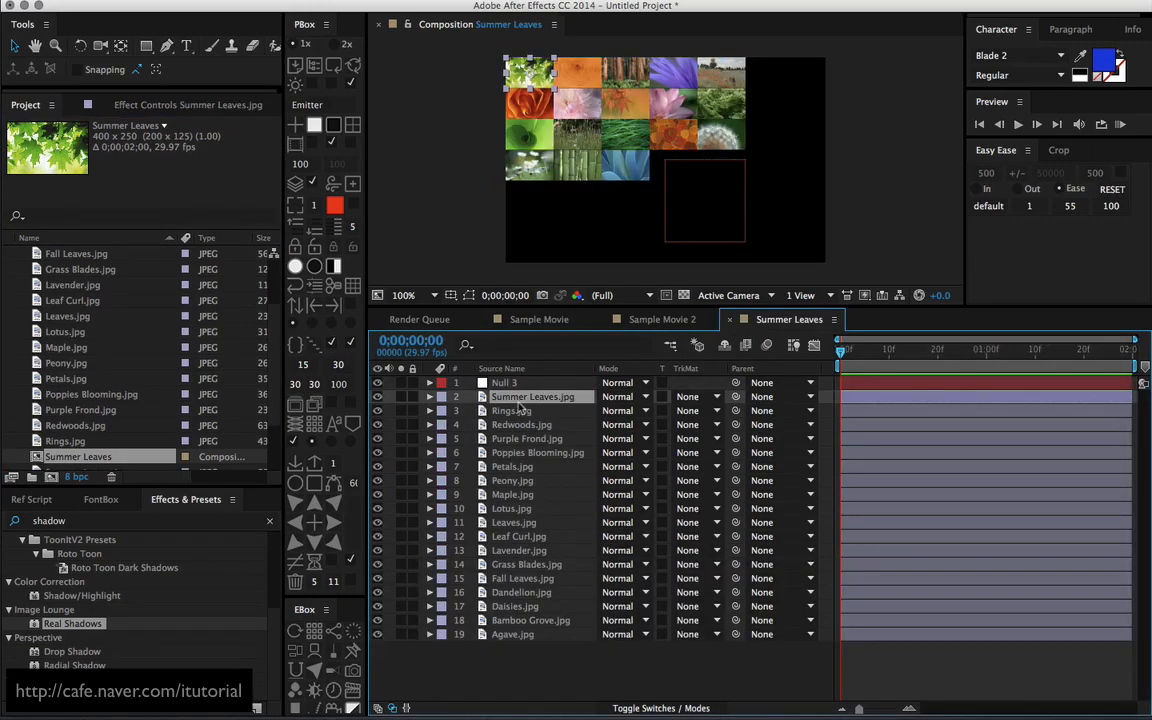
pyautogui.click(285, 3)
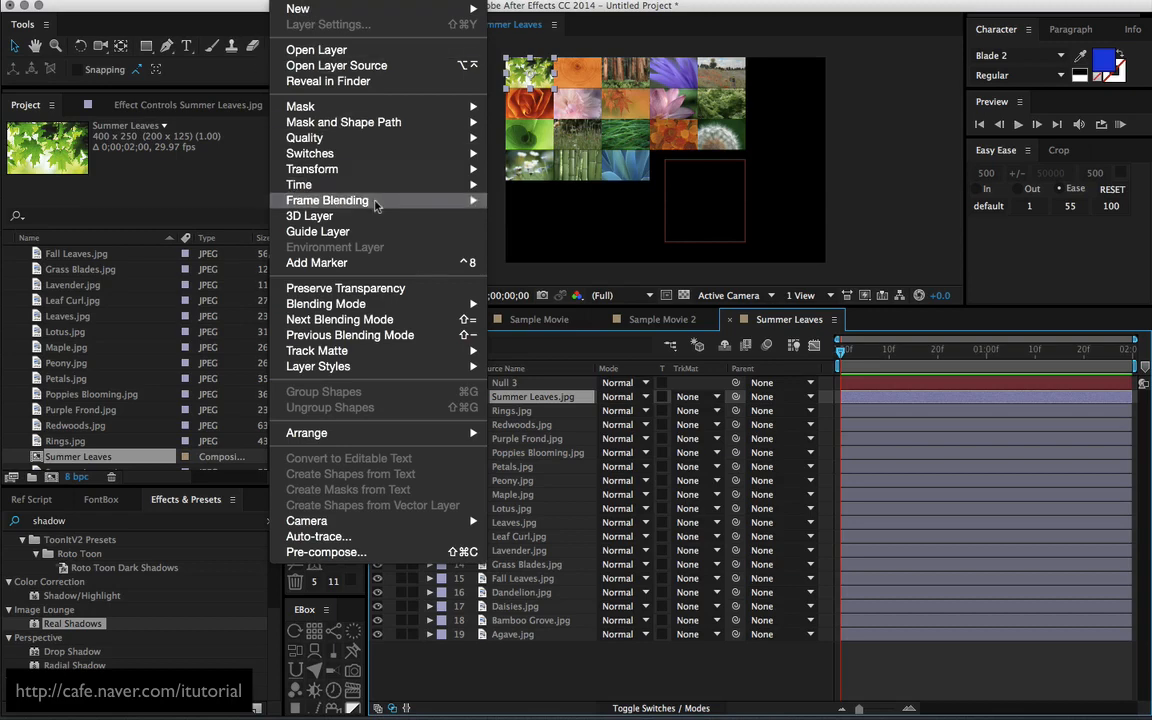
pyautogui.moveTo(385, 190)
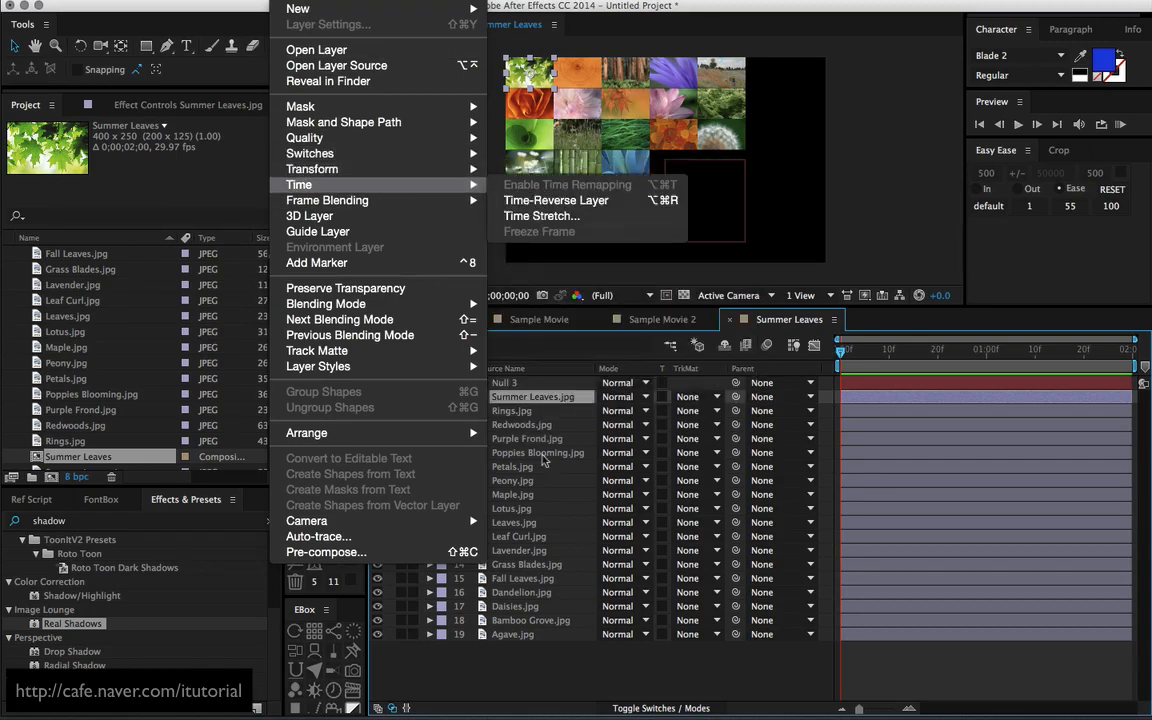
pyautogui.click(537, 658)
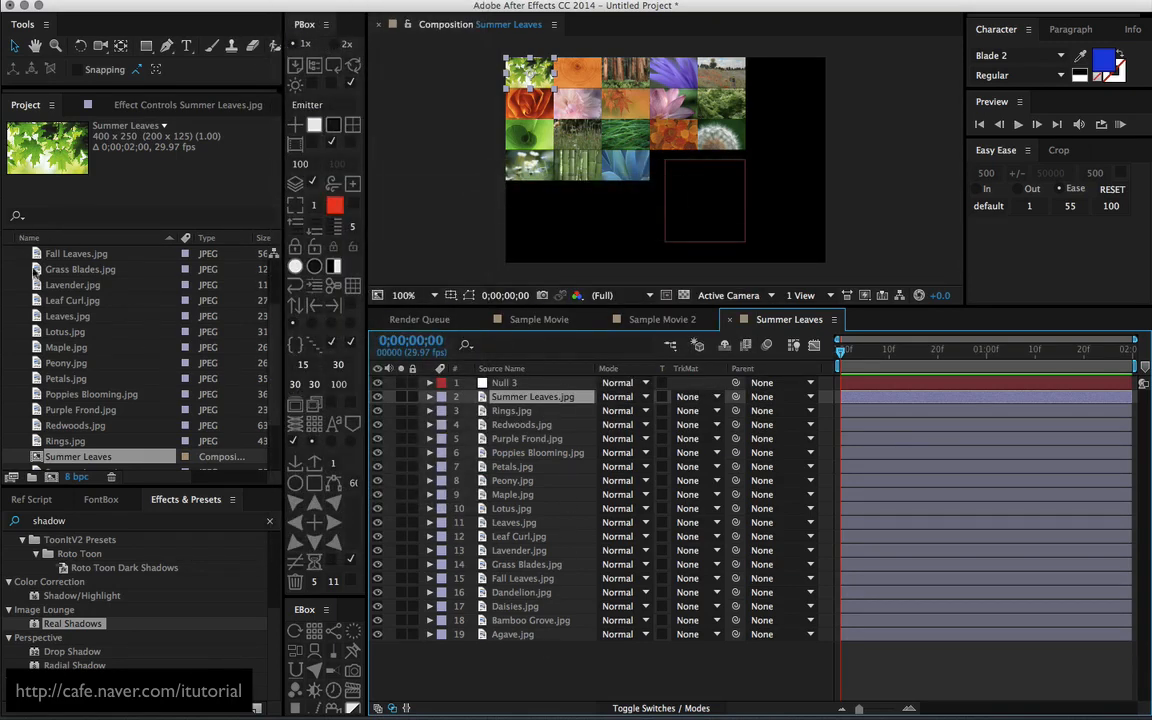
# - Collapse the Plants folder and create an 872 x 280 px composition named Comp 1, 29.97 fps and 10 seconds long
pyautogui.scroll(10, 240, 255)
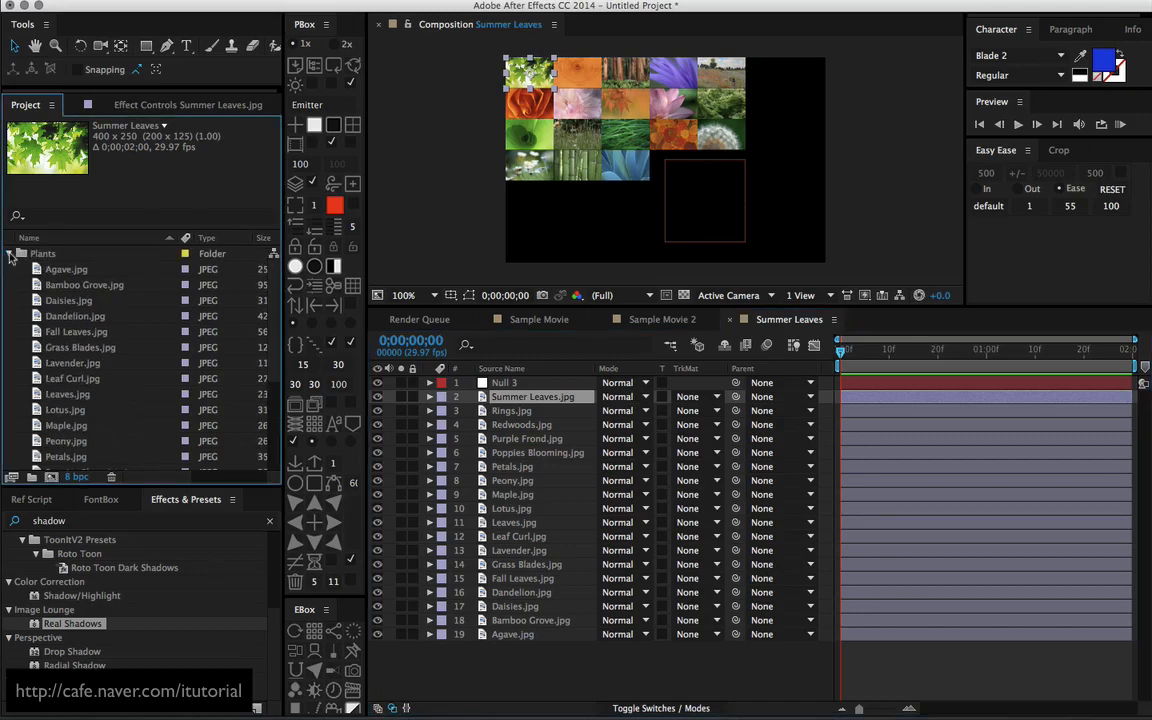
pyautogui.click(9, 253)
pyautogui.click(51, 477)
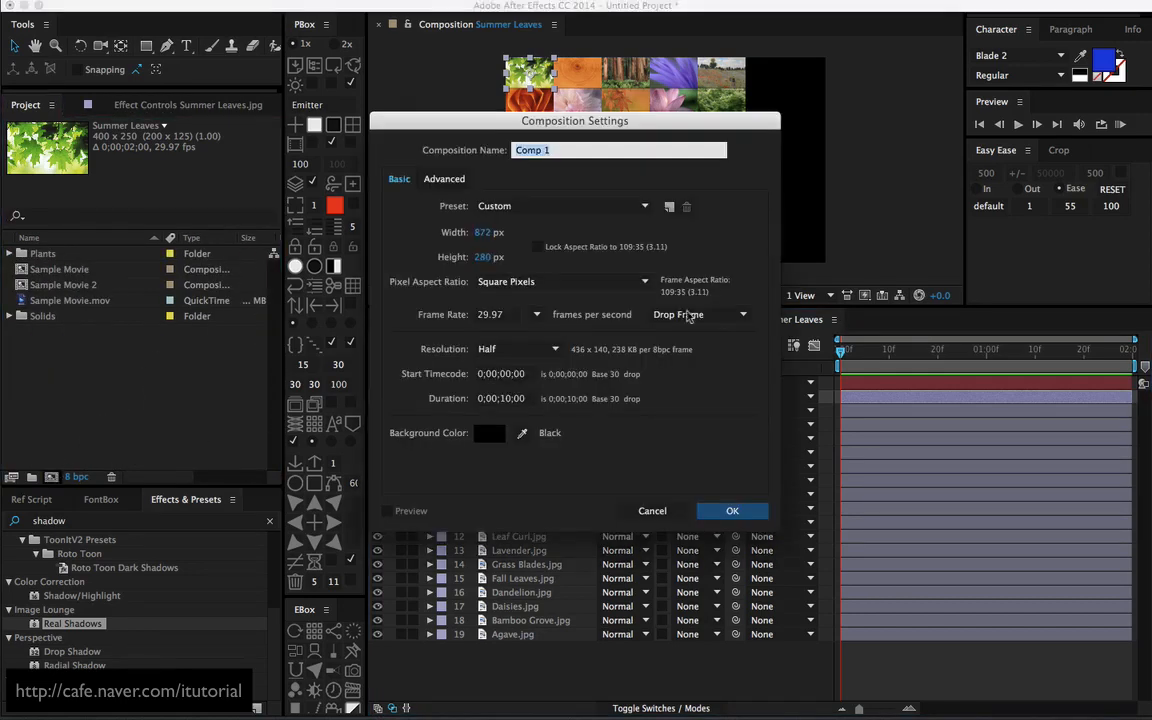
pyautogui.click(730, 511)
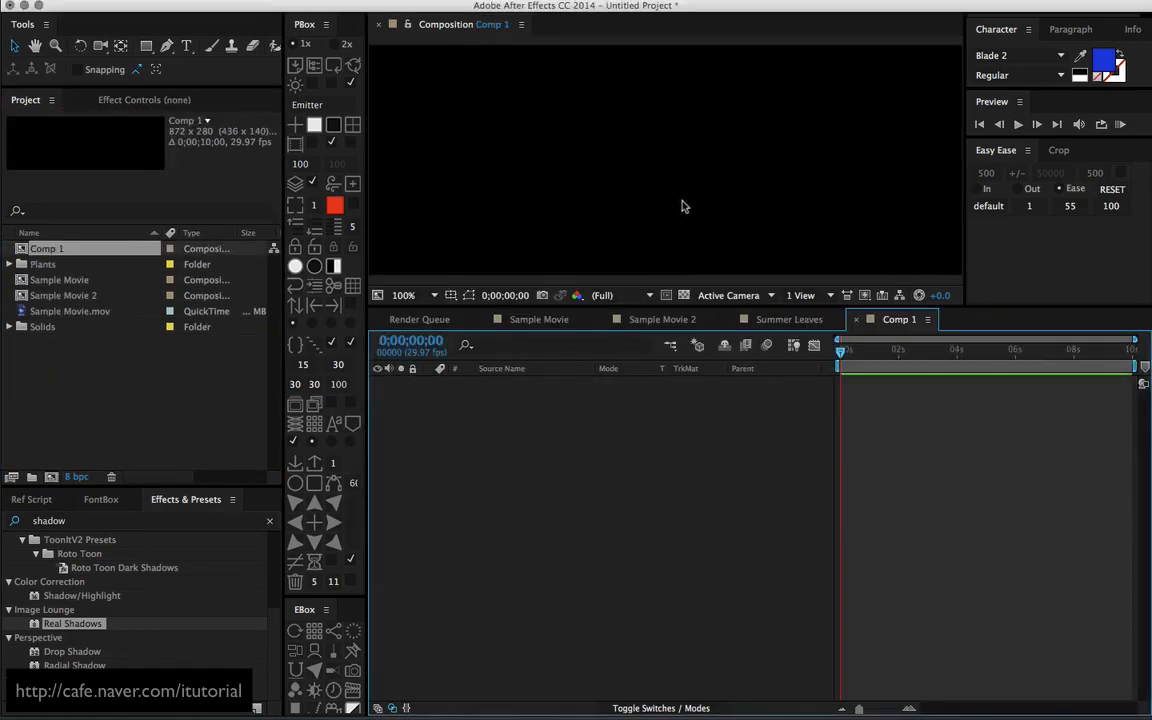
pyautogui.scroll(-2, 660, 254)
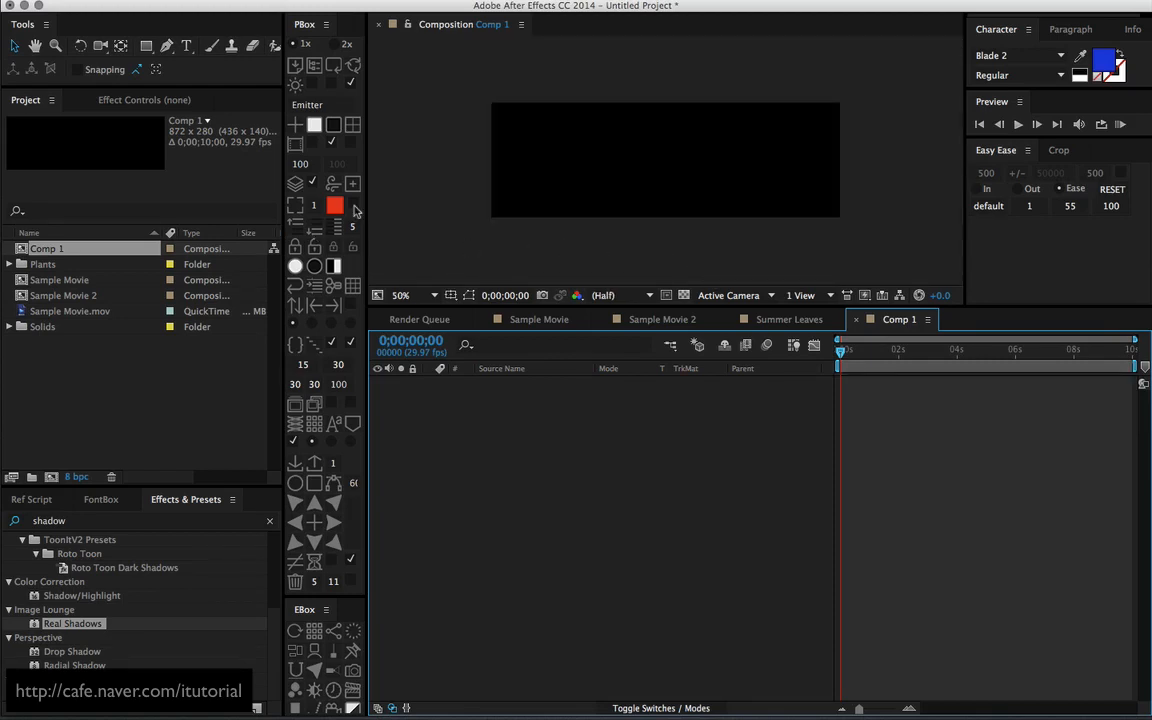
# - Add a small blue square solid and move it near the frame's left edge, at about 86, 140
pyautogui.click(314, 124)
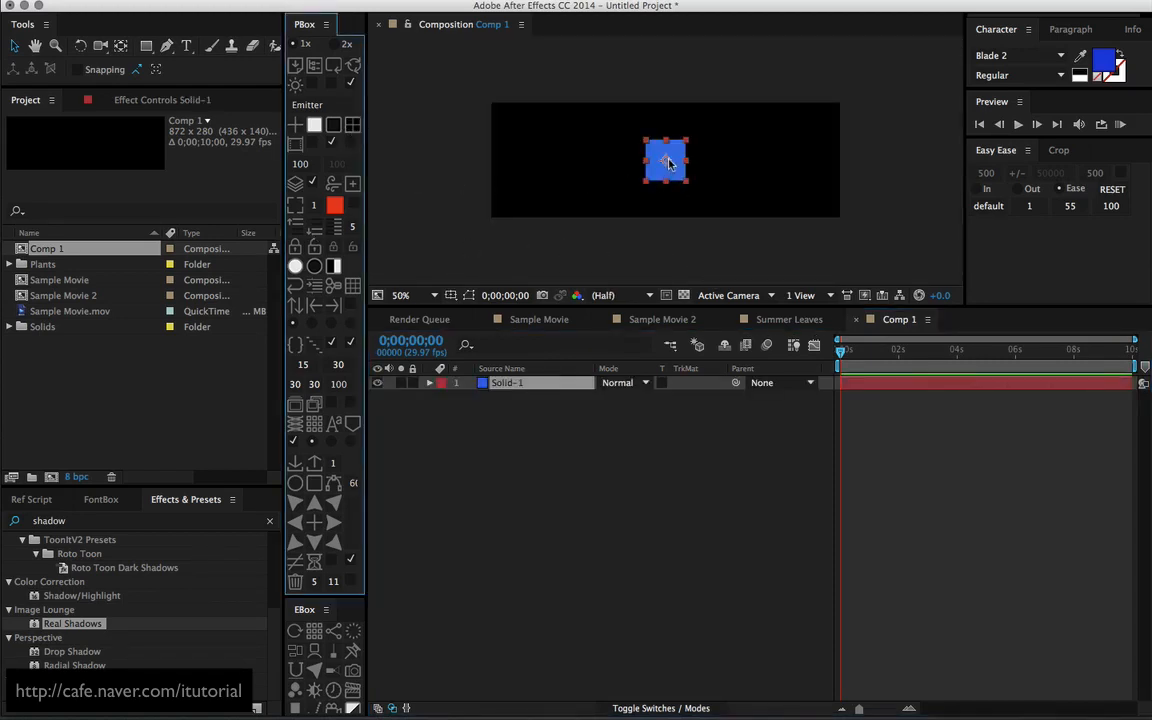
pyautogui.moveTo(668, 165); pyautogui.dragTo(527, 165)
pyautogui.click(540, 424)
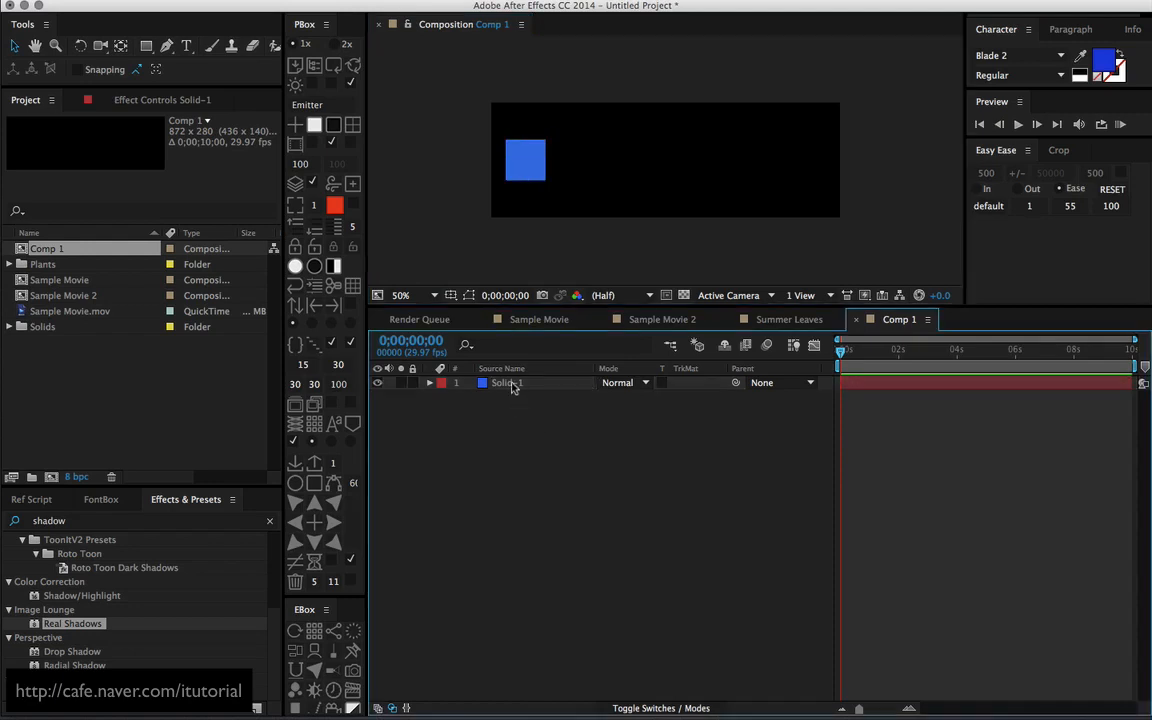
# - Keyframe the solid's Position at 86, 140 and Scale at 0% at the composition start, and move the time to 0;00;00;28
pyautogui.click(512, 384)
pyautogui.press('p')
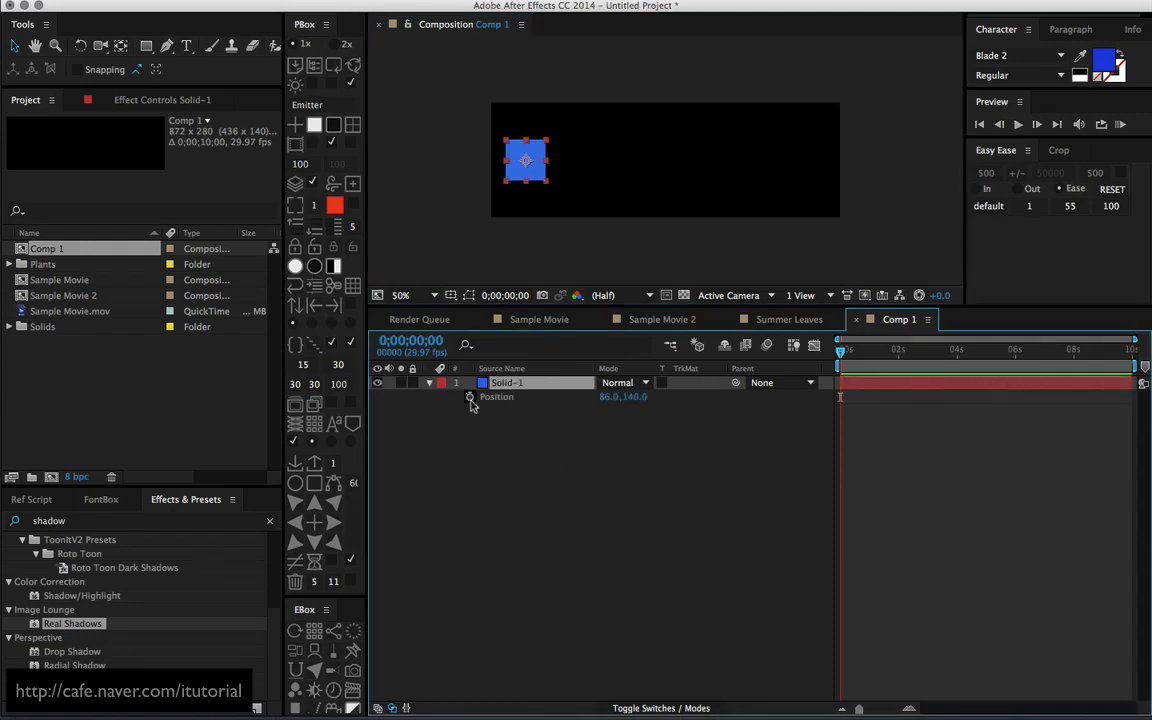
pyautogui.hotkey('shift', 's')
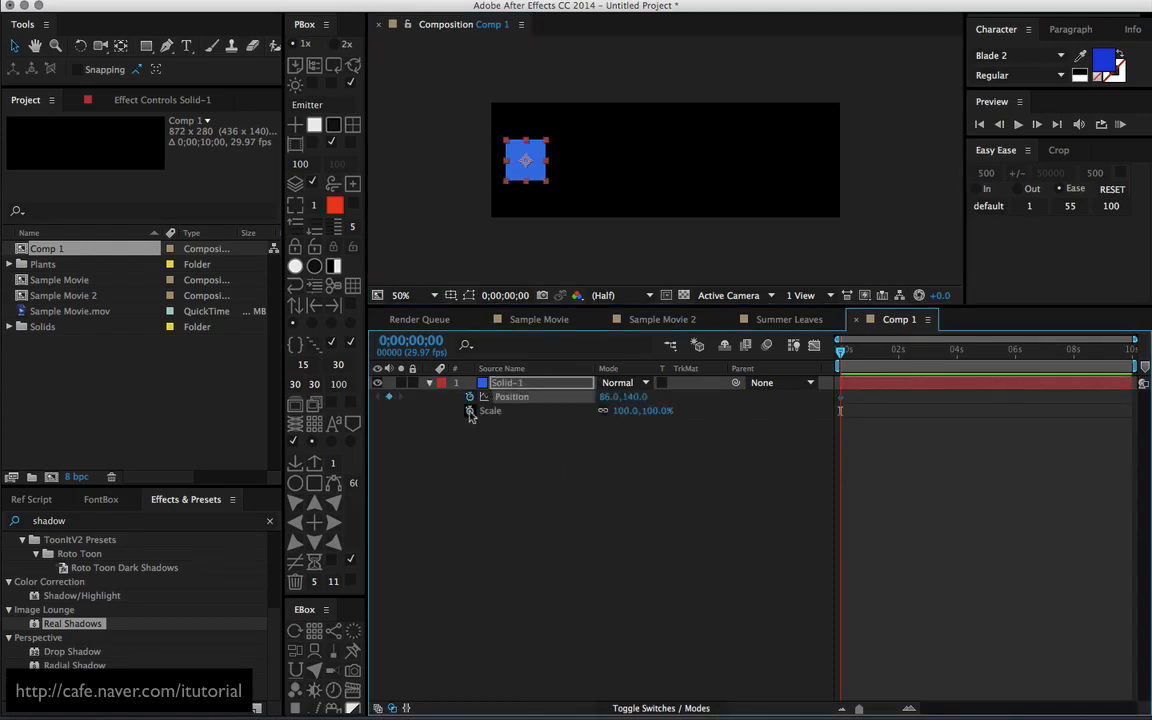
pyautogui.click(625, 410)
pyautogui.write('0')
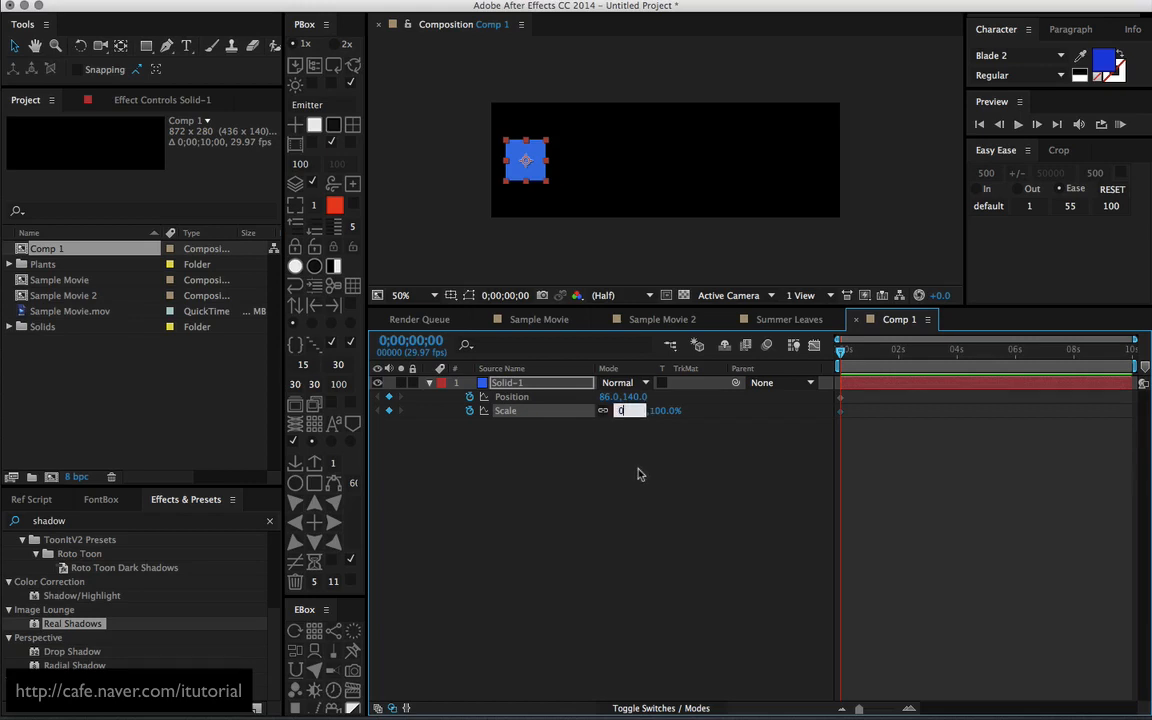
pyautogui.press('Return')
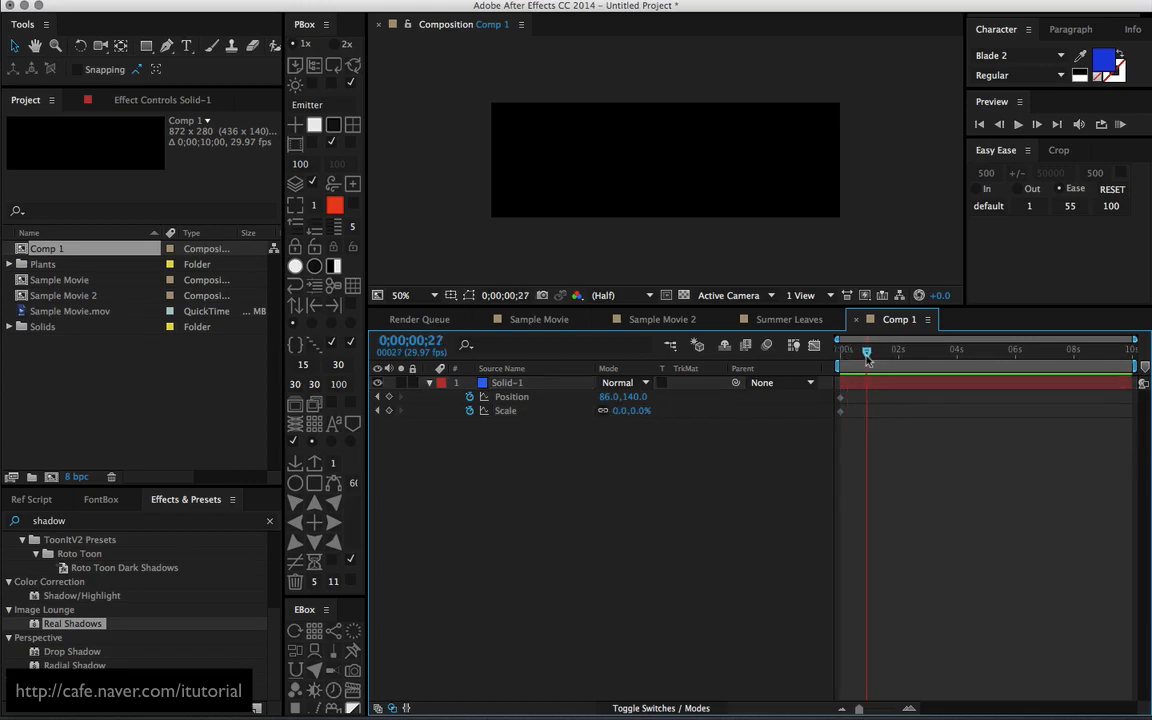
pyautogui.click(867, 355)
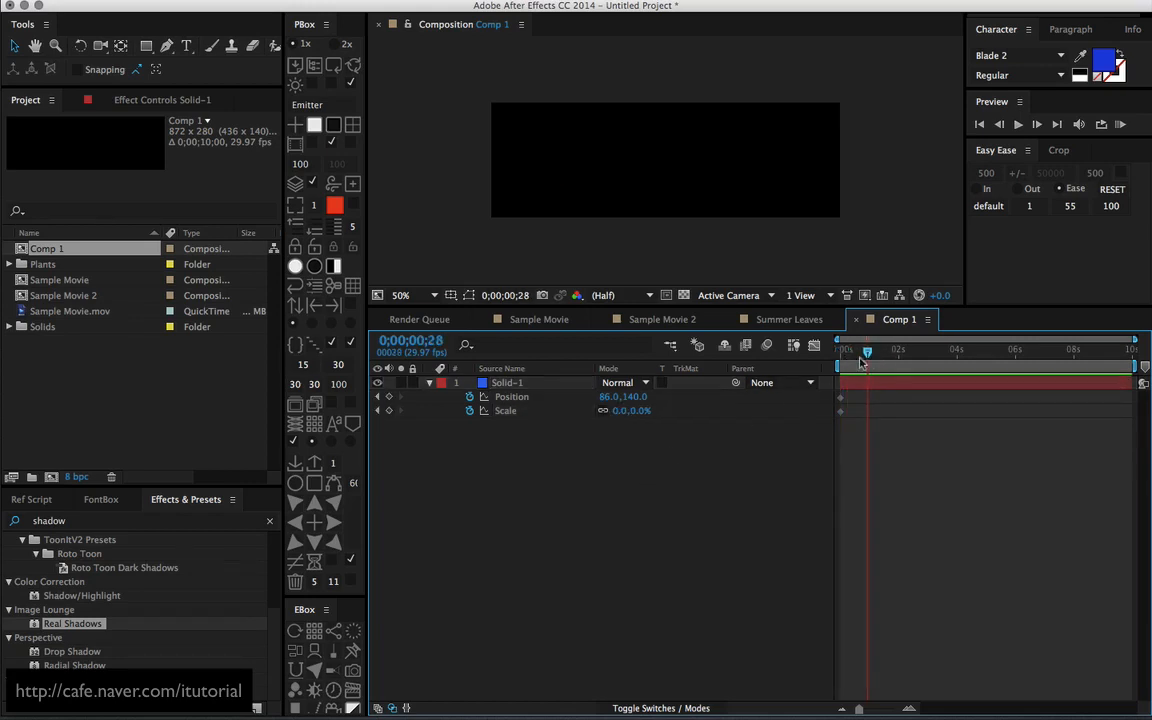
# - Keyframe the solid's Scale at 100% and its Position near the frame's right edge at 0;00;00;28, and return the time to the start
pyautogui.click(618, 410)
pyautogui.write('100')
pyautogui.press('Return')
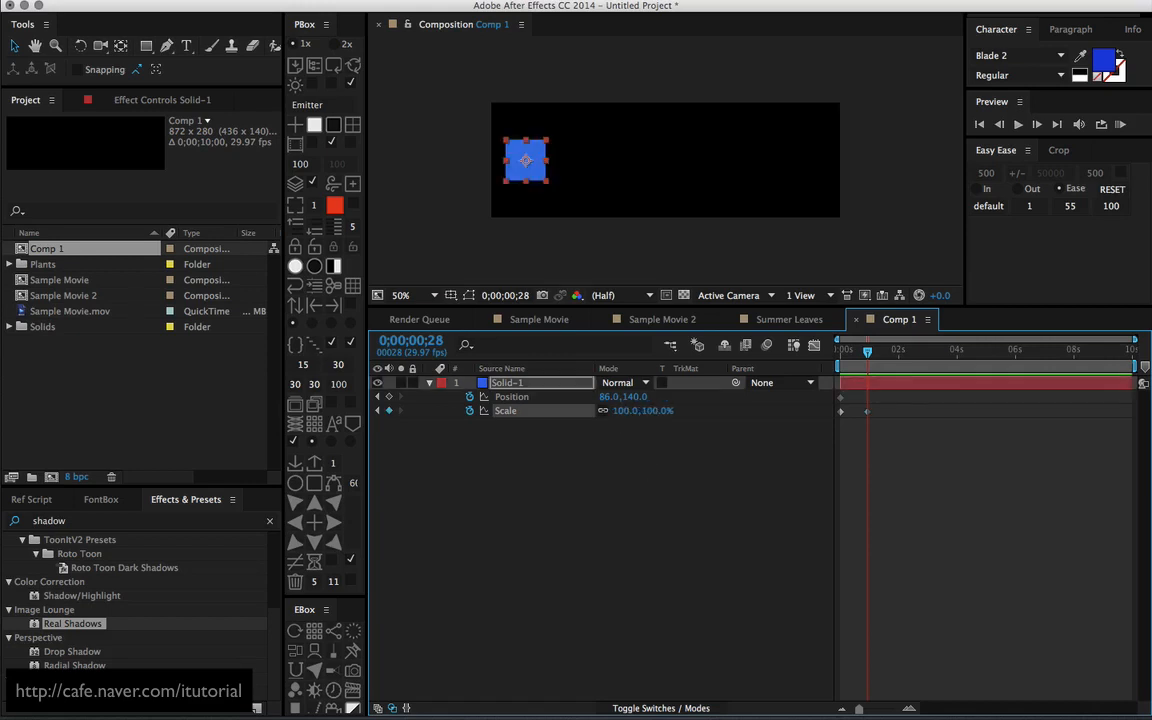
pyautogui.moveTo(526, 158); pyautogui.dragTo(800, 160)
pyautogui.moveTo(866, 358); pyautogui.dragTo(808, 366)
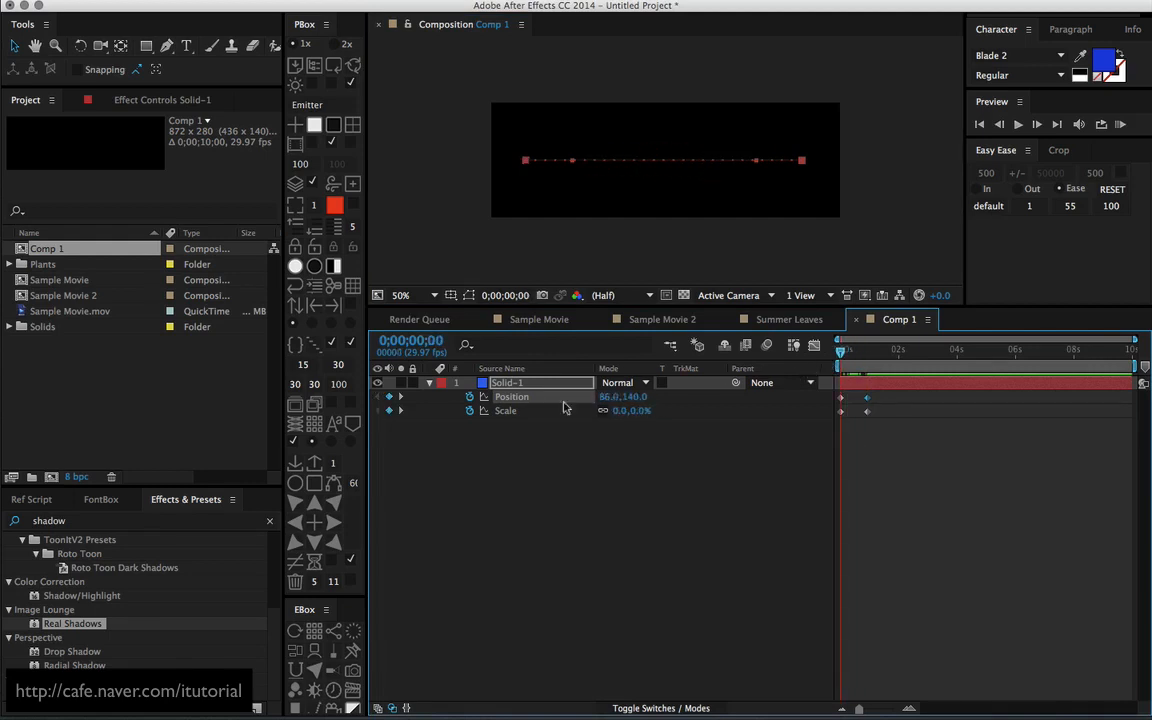
# - Pre-compose the animated solid layer and scrub the resulting layer's playback to 0;00;00;12
pyautogui.click(513, 443)
pyautogui.click(508, 385)
pyautogui.click(430, 384)
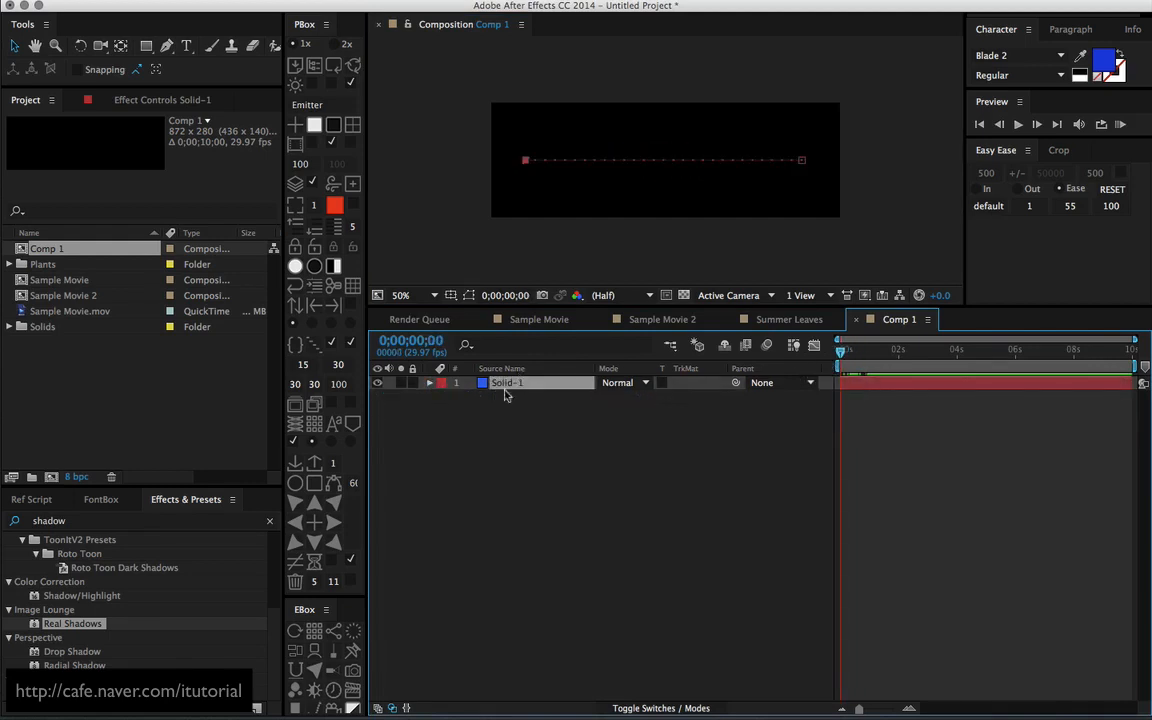
pyautogui.click(316, 405)
pyautogui.click(532, 385)
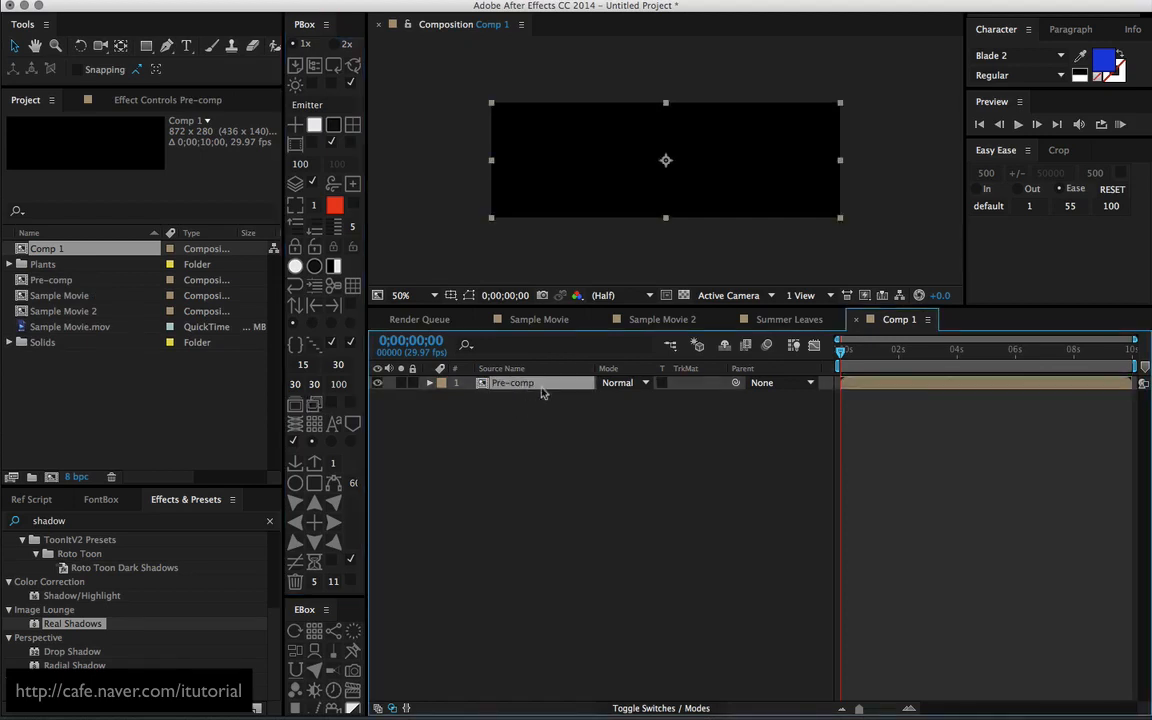
pyautogui.moveTo(841, 354); pyautogui.dragTo(854, 356)
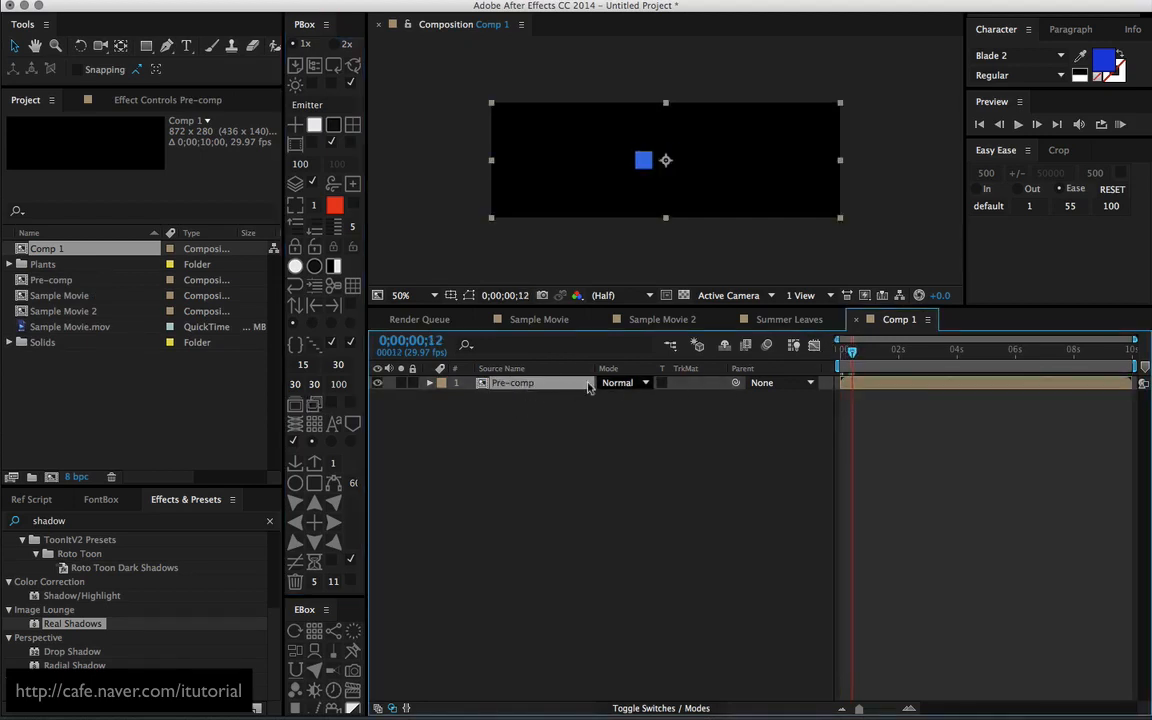
# - Examine which time commands are available for the Pre-comp layer and scrub through its first frames
pyautogui.click(290, 1)
pyautogui.moveTo(373, 175)
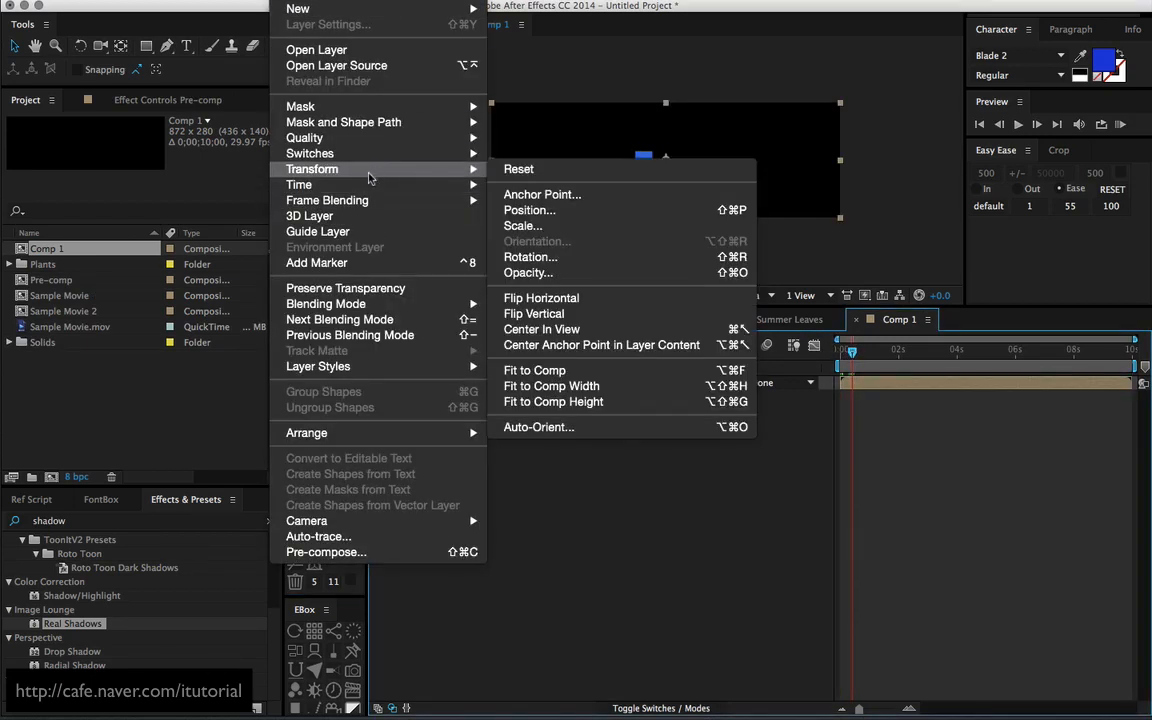
pyautogui.moveTo(333, 182)
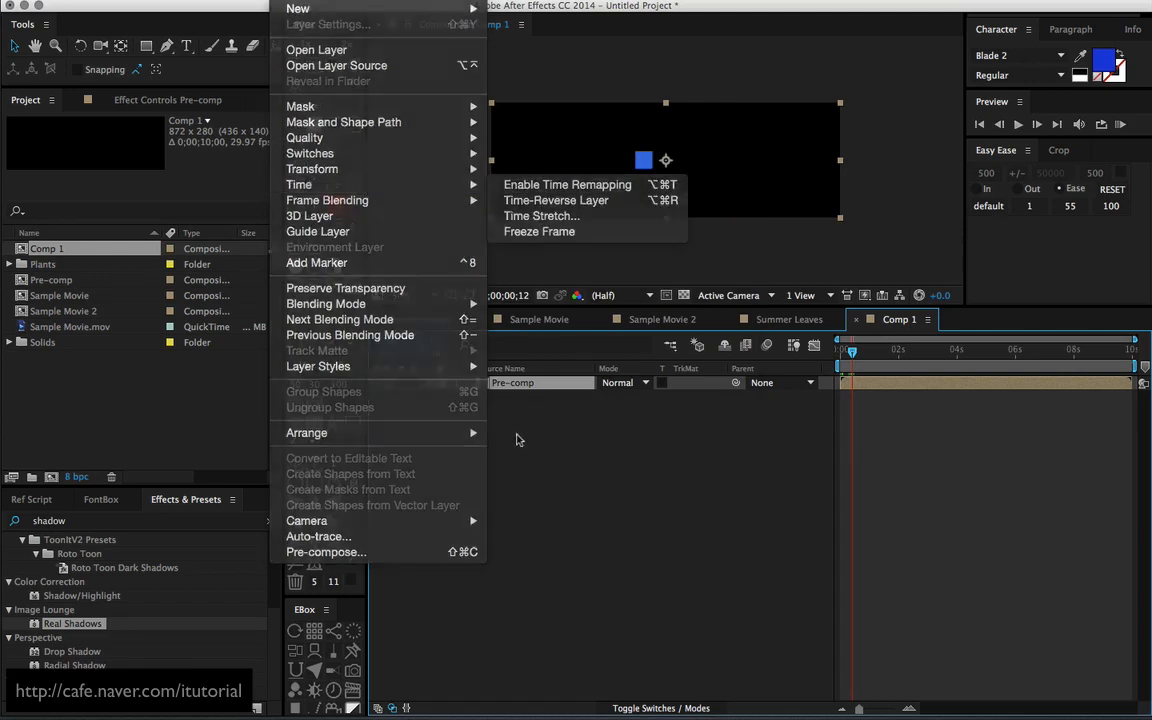
pyautogui.click(520, 433)
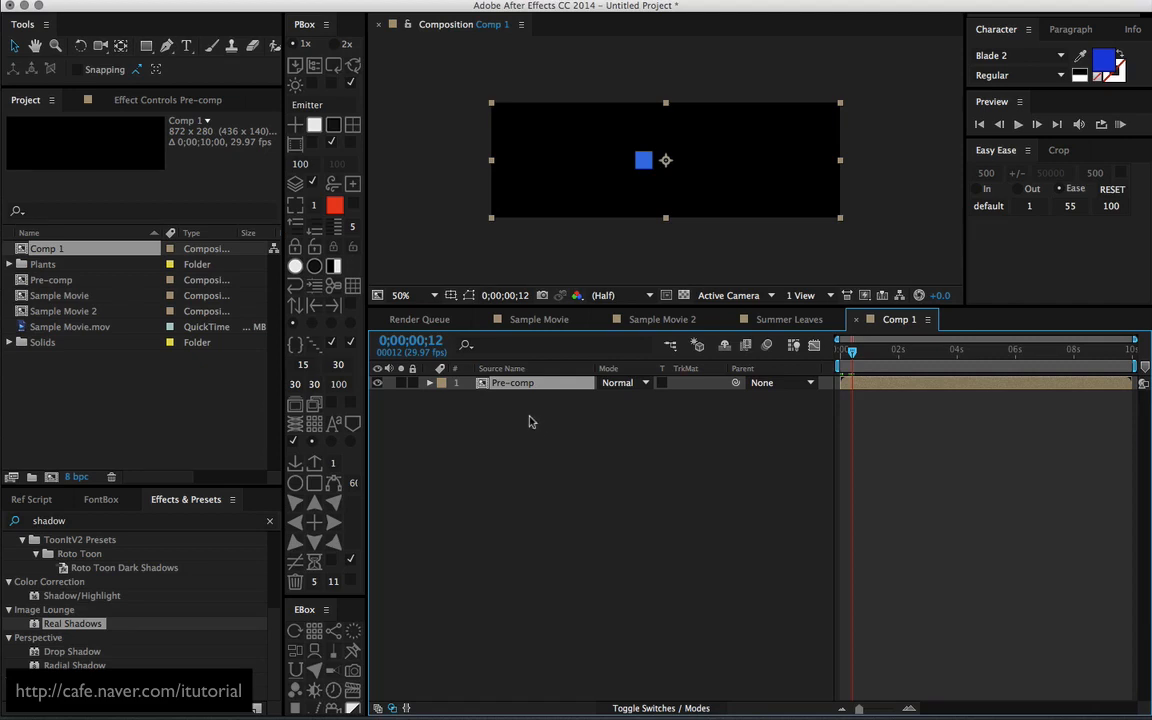
pyautogui.moveTo(853, 355); pyautogui.dragTo(831, 357)
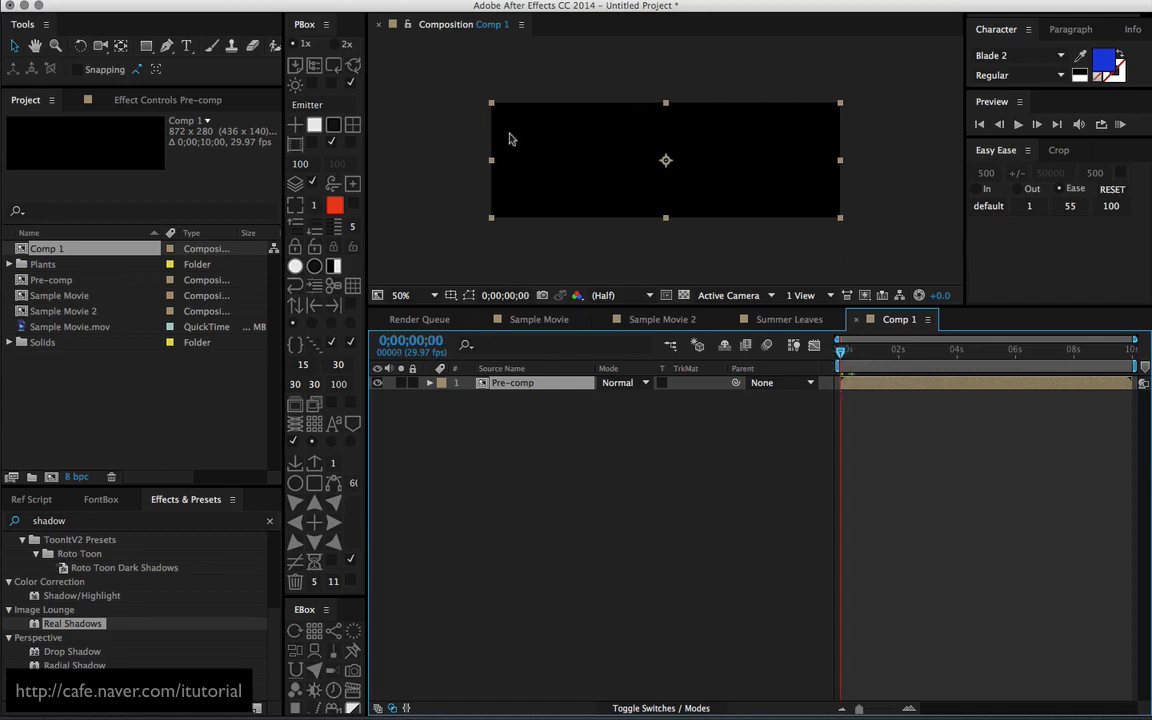
pyautogui.click(512, 417)
pyautogui.moveTo(840, 351); pyautogui.dragTo(851, 350)
# - Duplicate the Pre-comp layer three times and apply the null-driven Repetition setup to all four layers
pyautogui.click(525, 384)
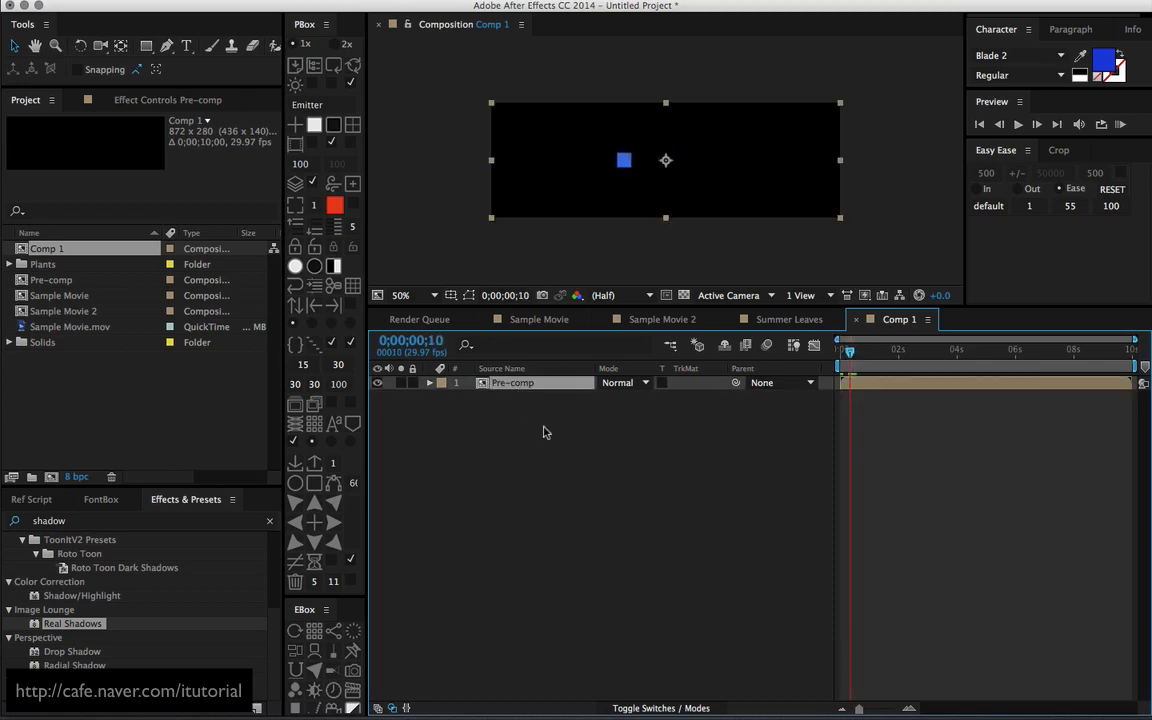
pyautogui.press('super+d')
pyautogui.press('super+d')
pyautogui.press('super+d')
pyautogui.press('super+a')
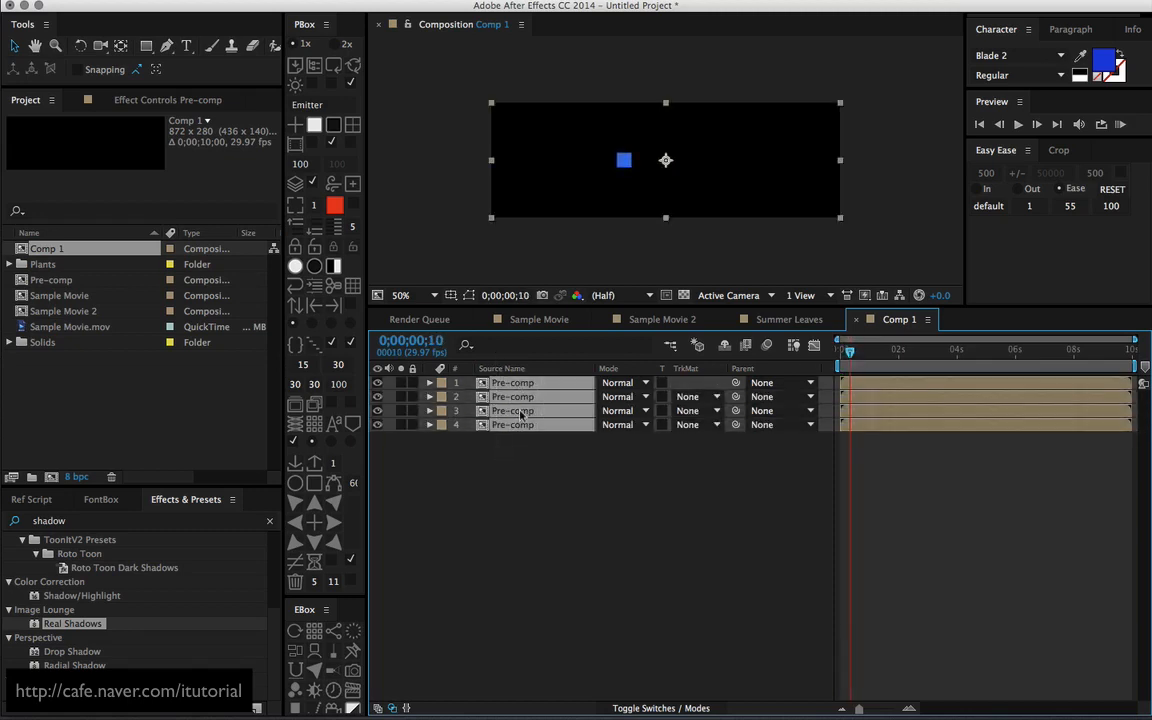
pyautogui.click(340, 505)
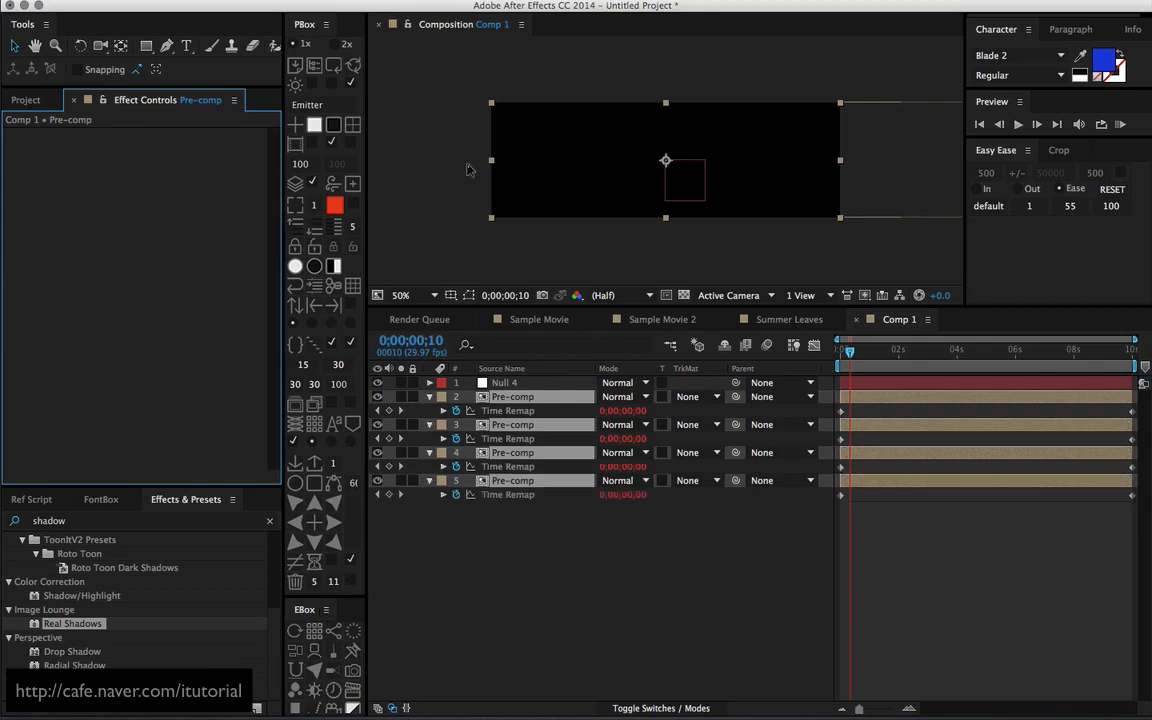
# - Set the null's Repetition Scale to -71, -75, turn off Still On, and scrub through the repeated animation
pyautogui.click(525, 386)
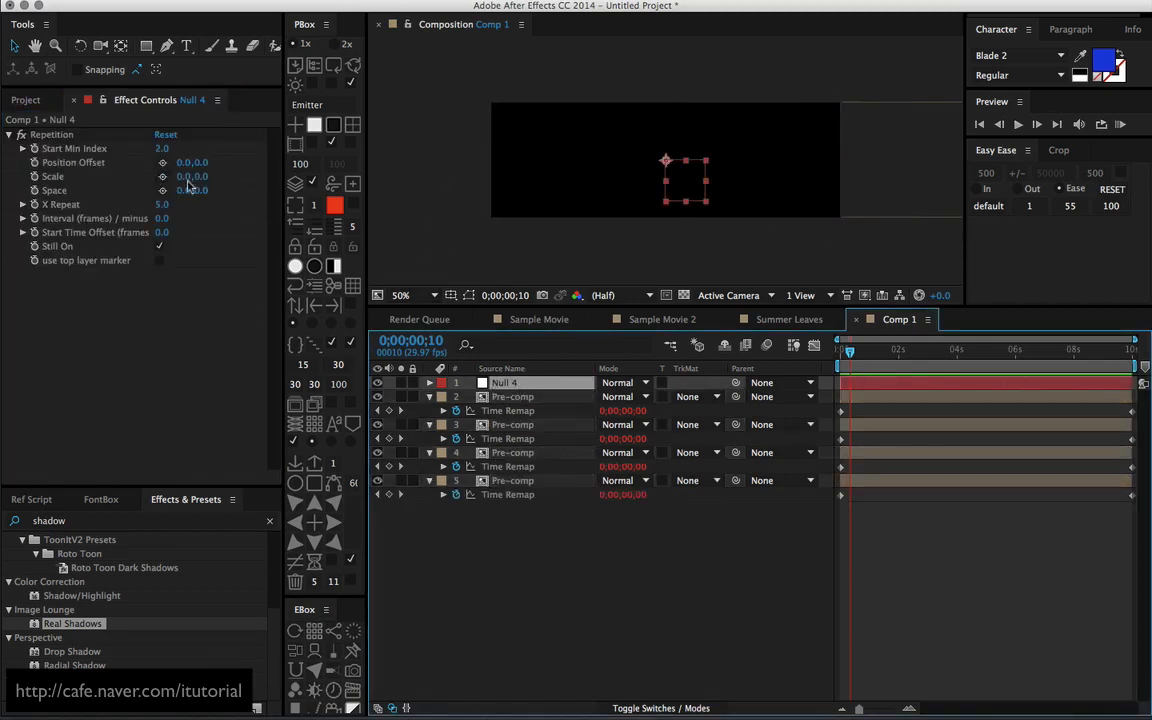
pyautogui.moveTo(165, 176); pyautogui.dragTo(135, 186)
pyautogui.moveTo(847, 350)
pyautogui.mouseDown()
pyautogui.moveTo(881, 352)
pyautogui.moveTo(850, 355)
pyautogui.mouseUp()
pyautogui.click(159, 246)
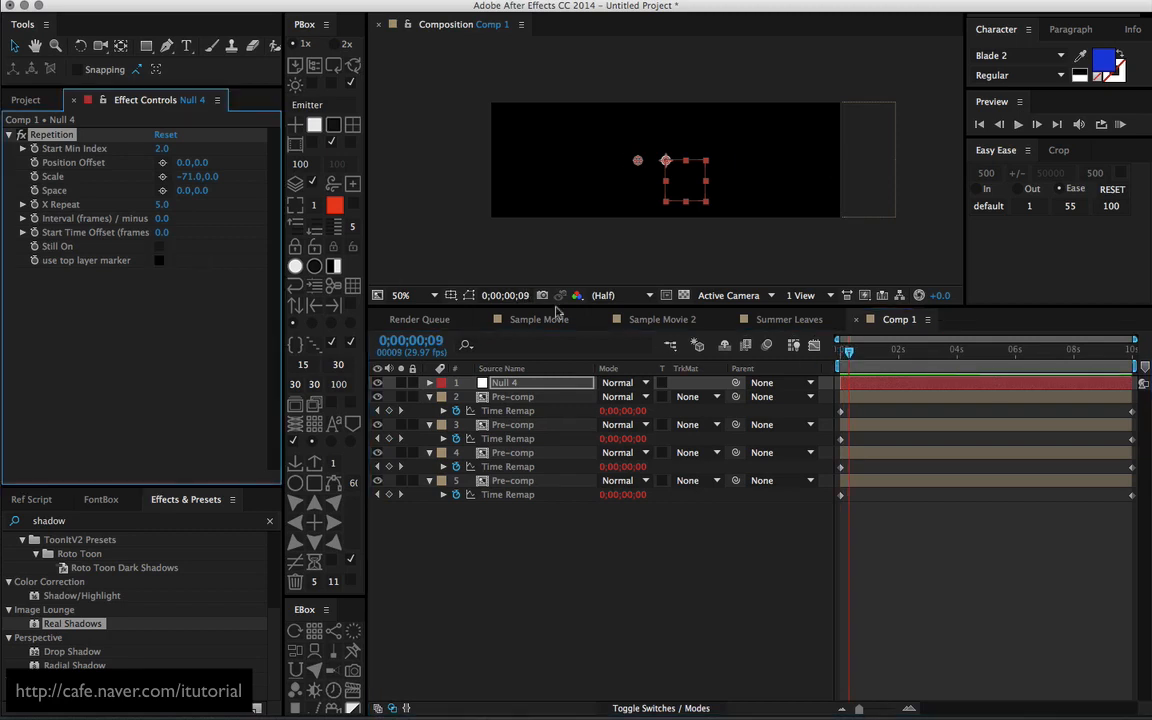
pyautogui.click(838, 354)
pyautogui.moveTo(838, 357); pyautogui.dragTo(875, 358)
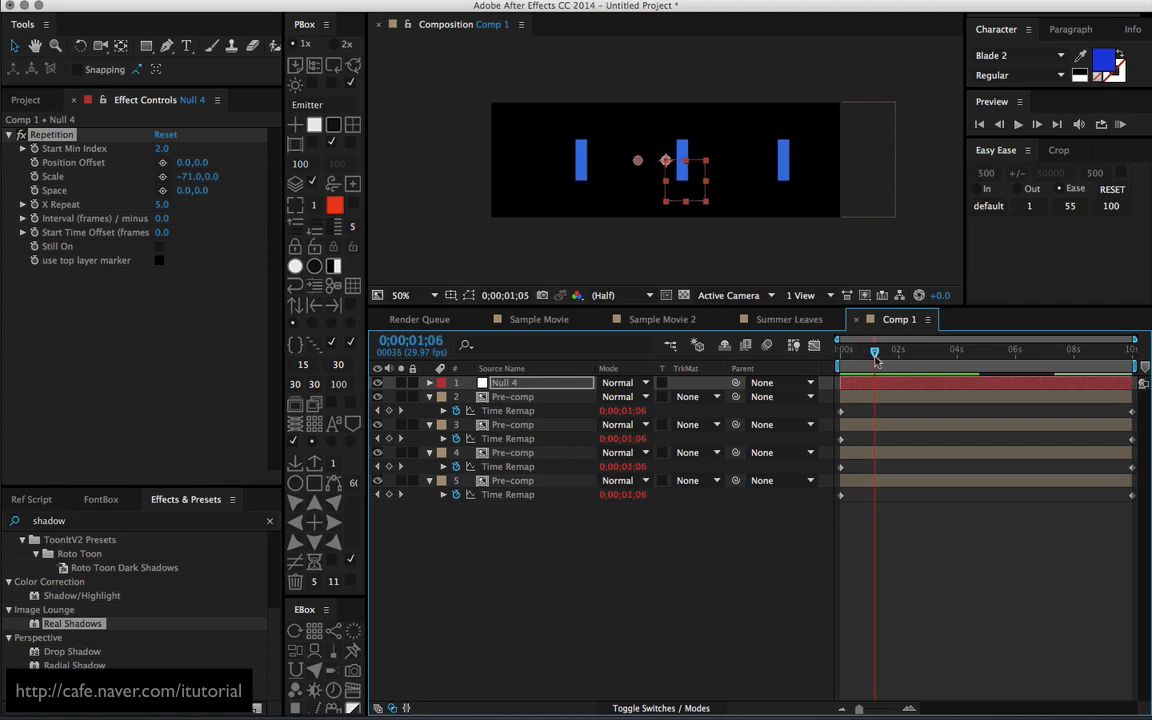
pyautogui.moveTo(208, 177); pyautogui.dragTo(137, 189)
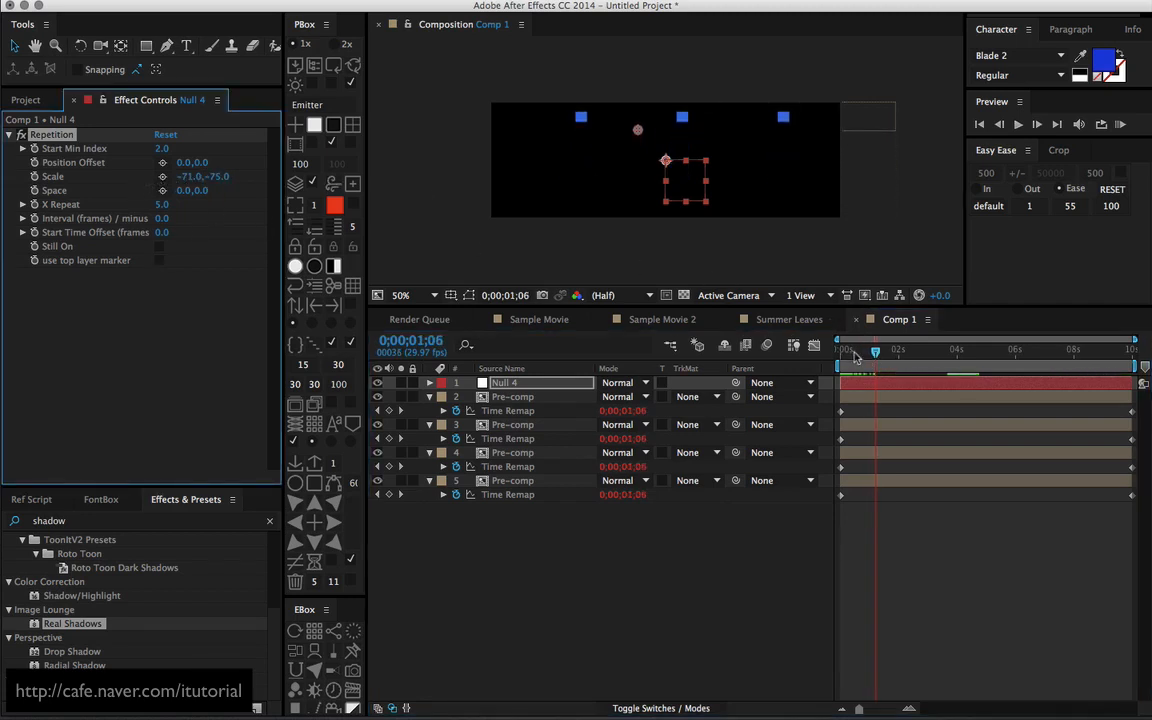
pyautogui.moveTo(854, 353)
pyautogui.mouseDown()
pyautogui.moveTo(844, 355)
pyautogui.moveTo(856, 355)
pyautogui.mouseUp()
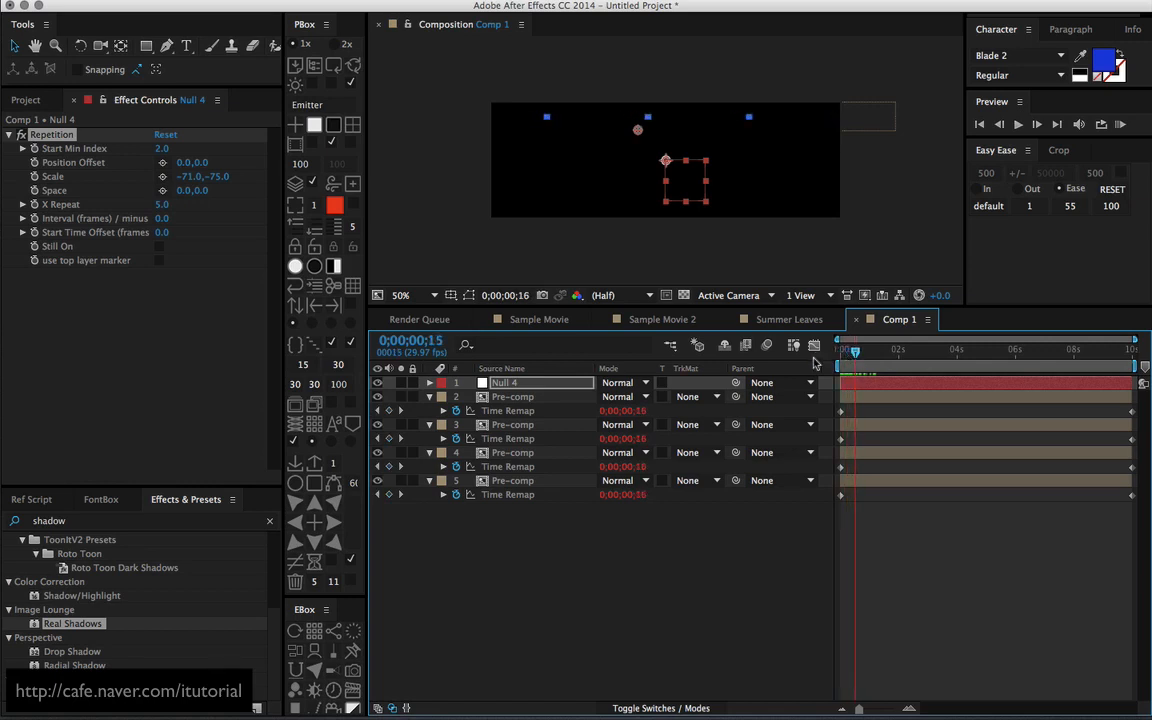
# - Turn on Still On, set the Repetition interval to 13 frames, and scrub through the stills
pyautogui.click(159, 246)
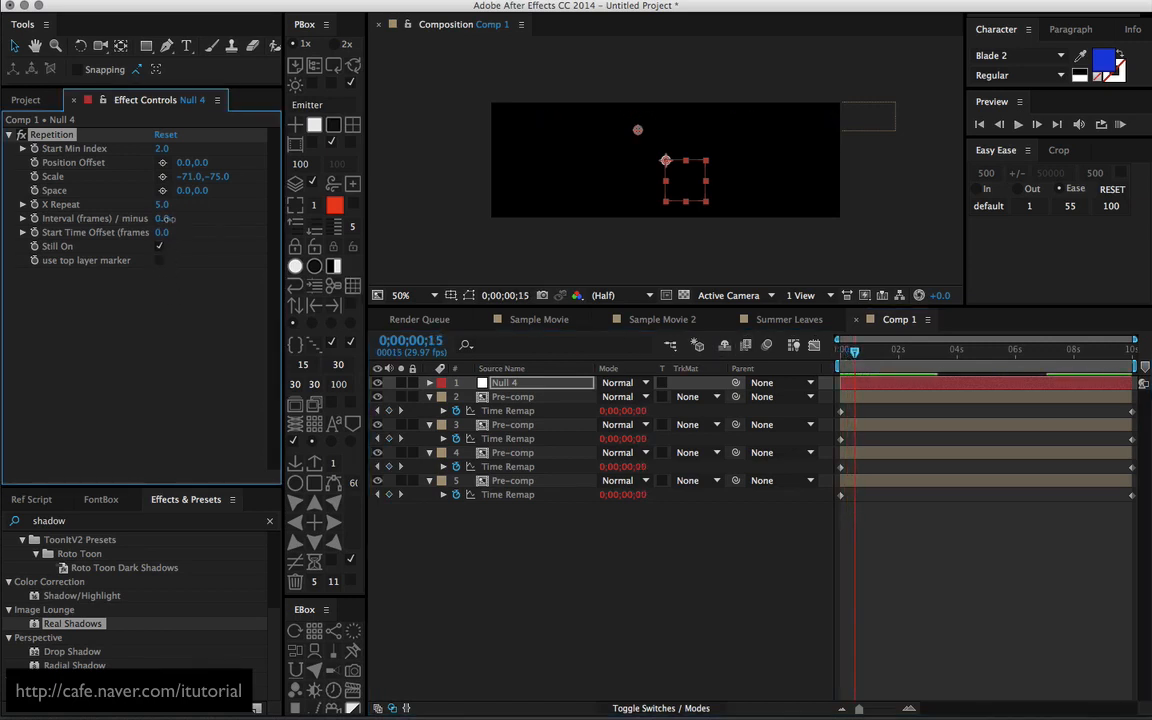
pyautogui.moveTo(165, 218); pyautogui.dragTo(178, 218)
pyautogui.click(845, 352)
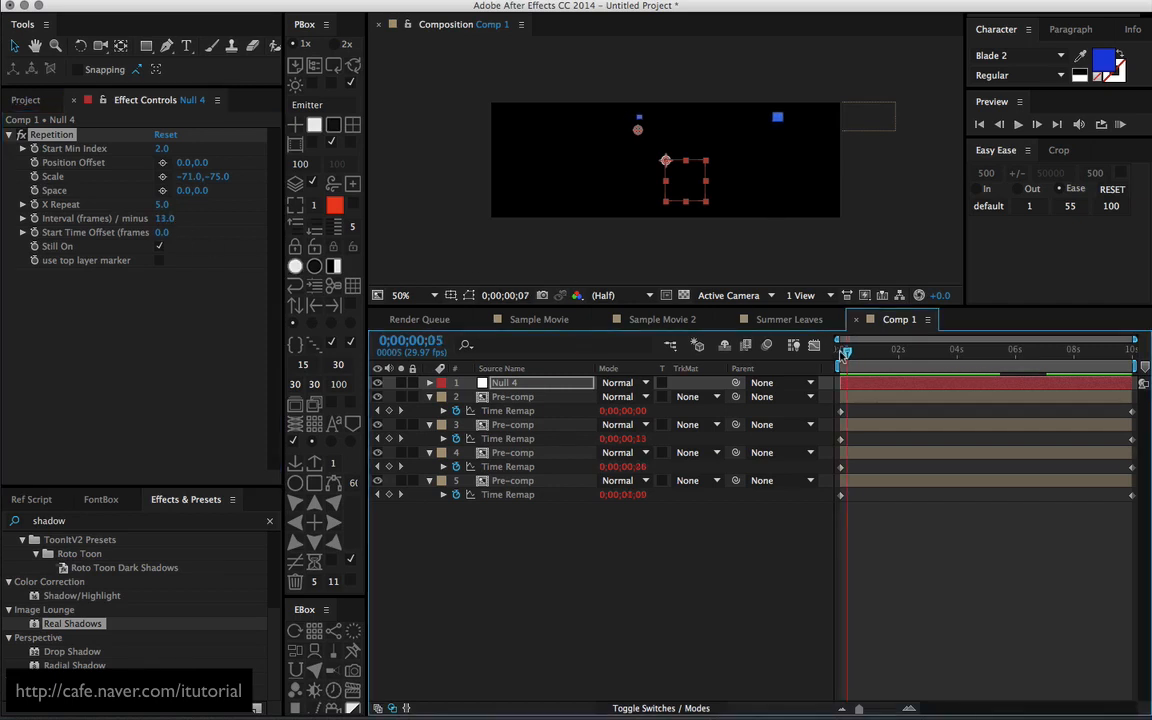
pyautogui.moveTo(845, 352); pyautogui.dragTo(876, 358)
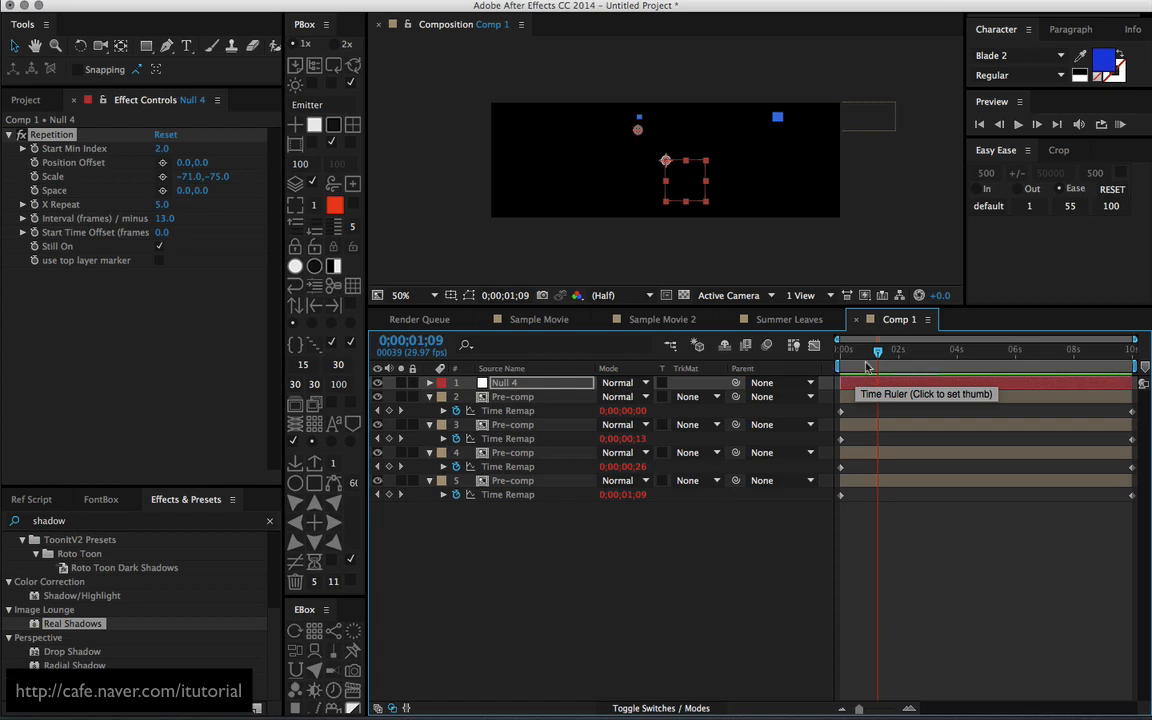
pyautogui.click(855, 352)
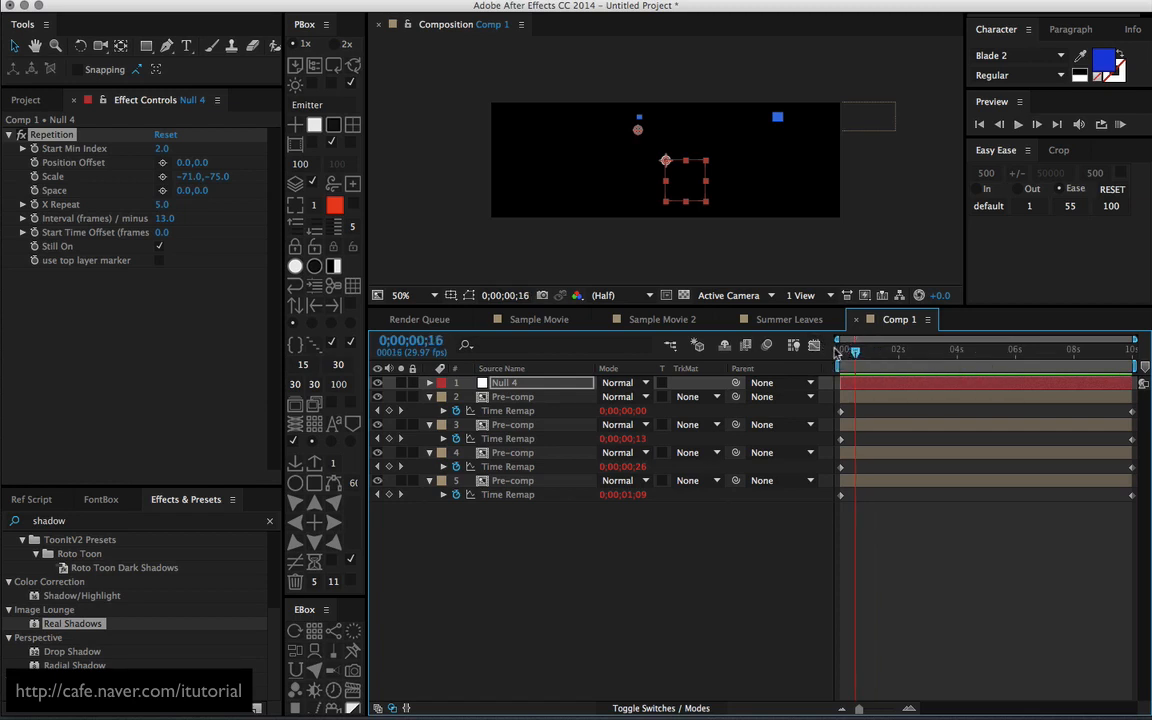
pyautogui.moveTo(859, 355); pyautogui.dragTo(857, 356)
# - Add a layer marker to the last Pre-comp layer at 0;00;00;15 and scrub around it
pyautogui.click(863, 484)
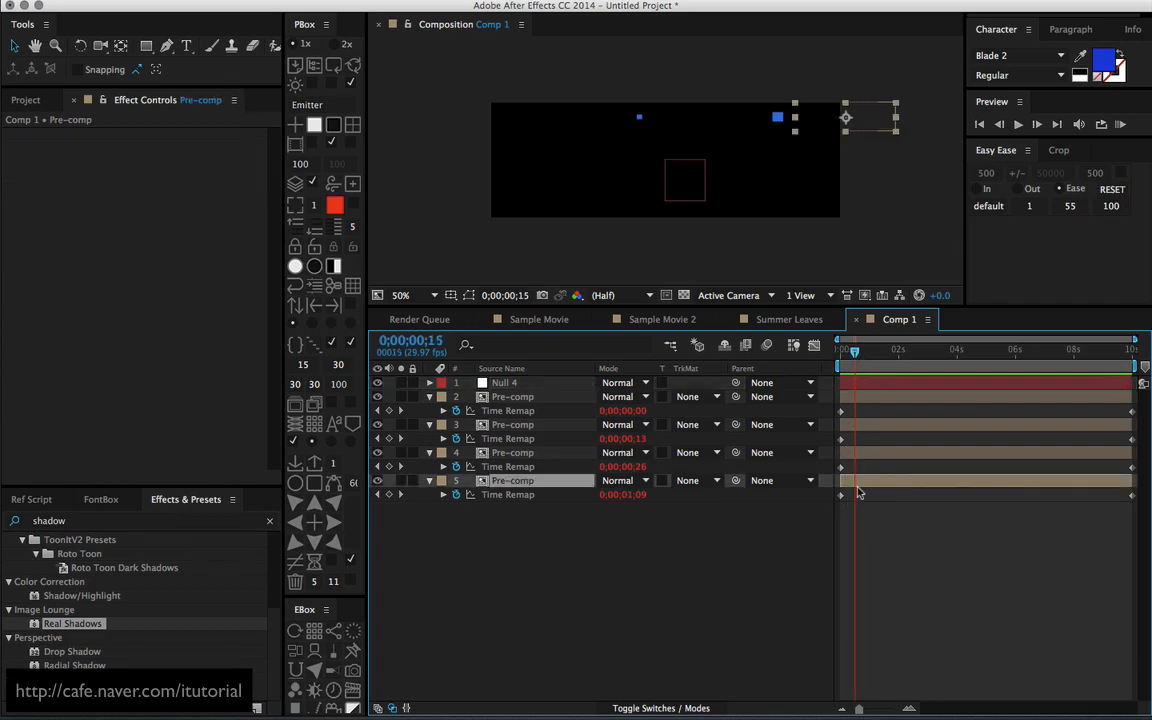
pyautogui.click(263, 2)
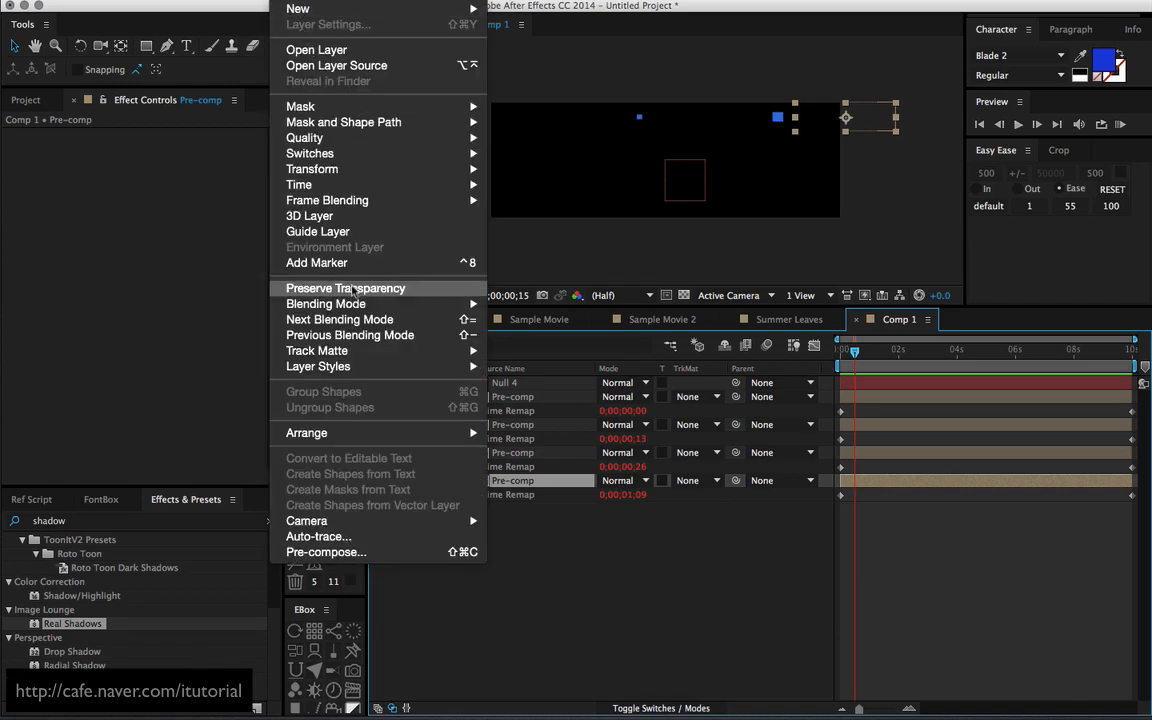
pyautogui.click(316, 262)
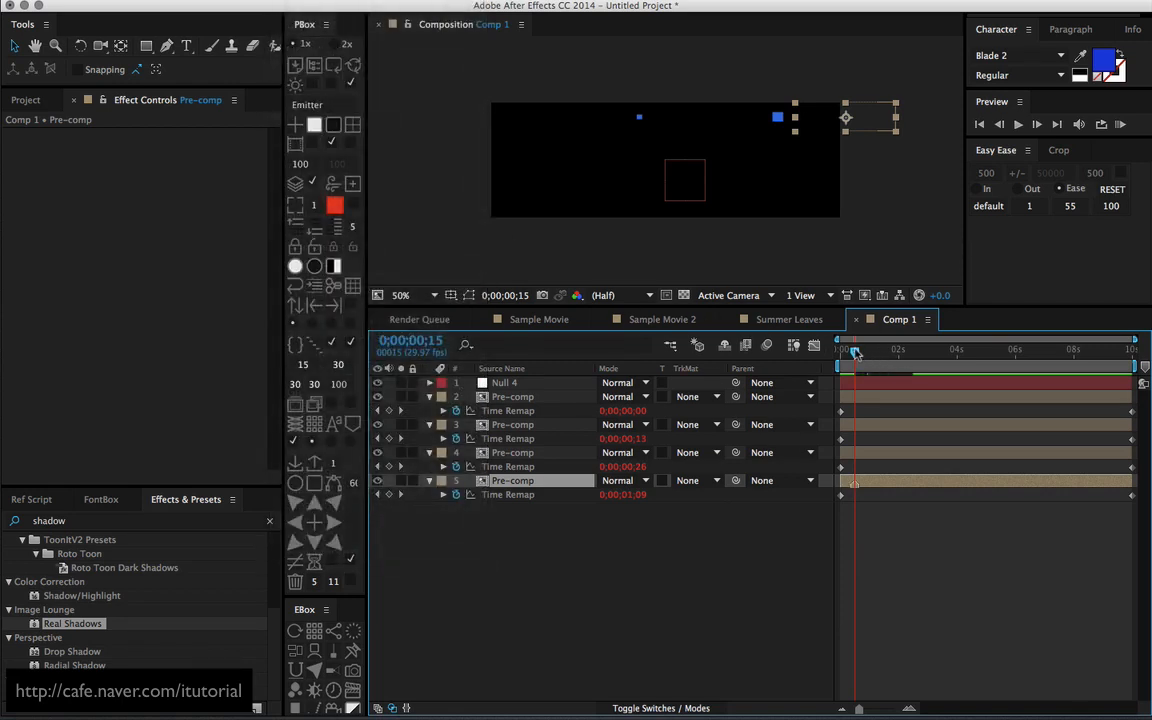
pyautogui.click(860, 355)
pyautogui.moveTo(860, 355); pyautogui.dragTo(850, 352)
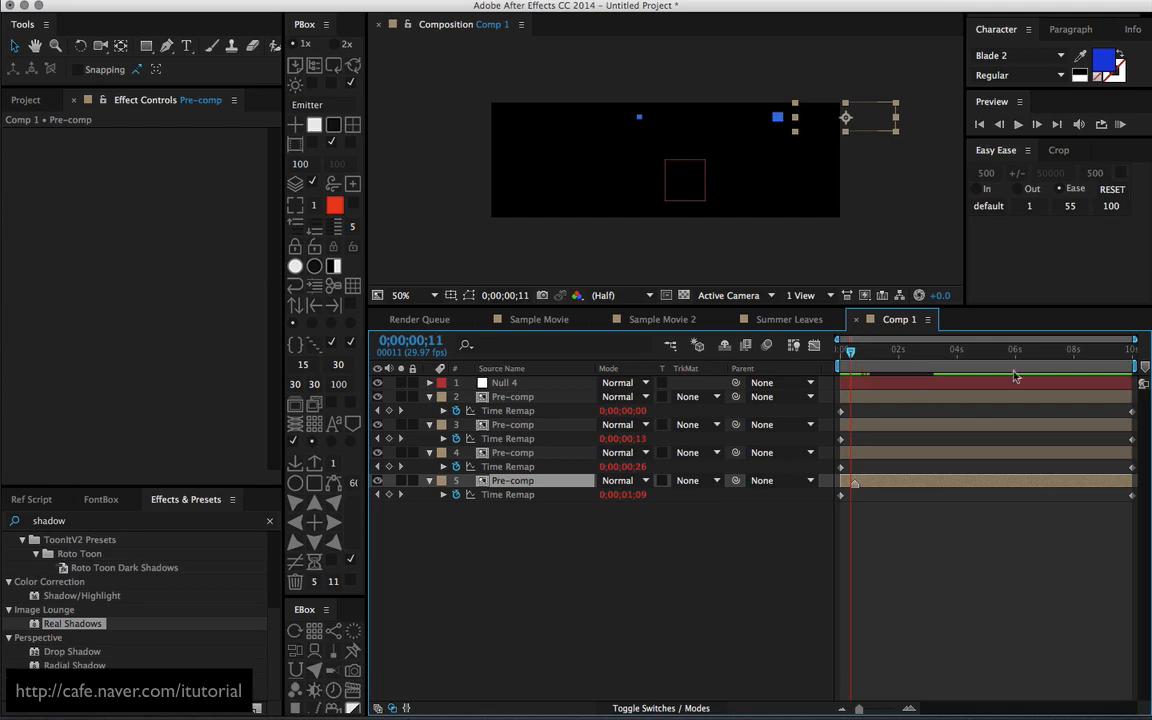
# - Move the last Pre-comp layer's marker closer to the layer's start and scrub past it
pyautogui.moveTo(1131, 346); pyautogui.dragTo(950, 346)
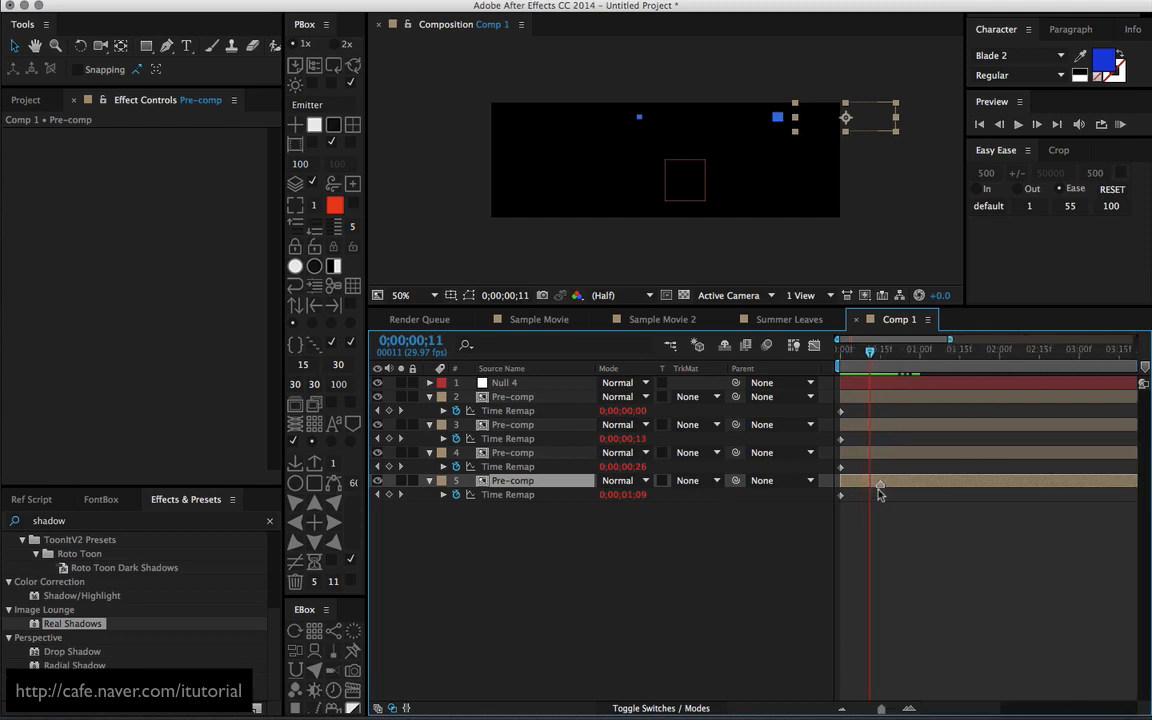
pyautogui.moveTo(867, 484); pyautogui.dragTo(856, 484)
pyautogui.moveTo(851, 353)
pyautogui.mouseDown()
pyautogui.moveTo(841, 353)
pyautogui.moveTo(864, 353)
pyautogui.mouseUp()
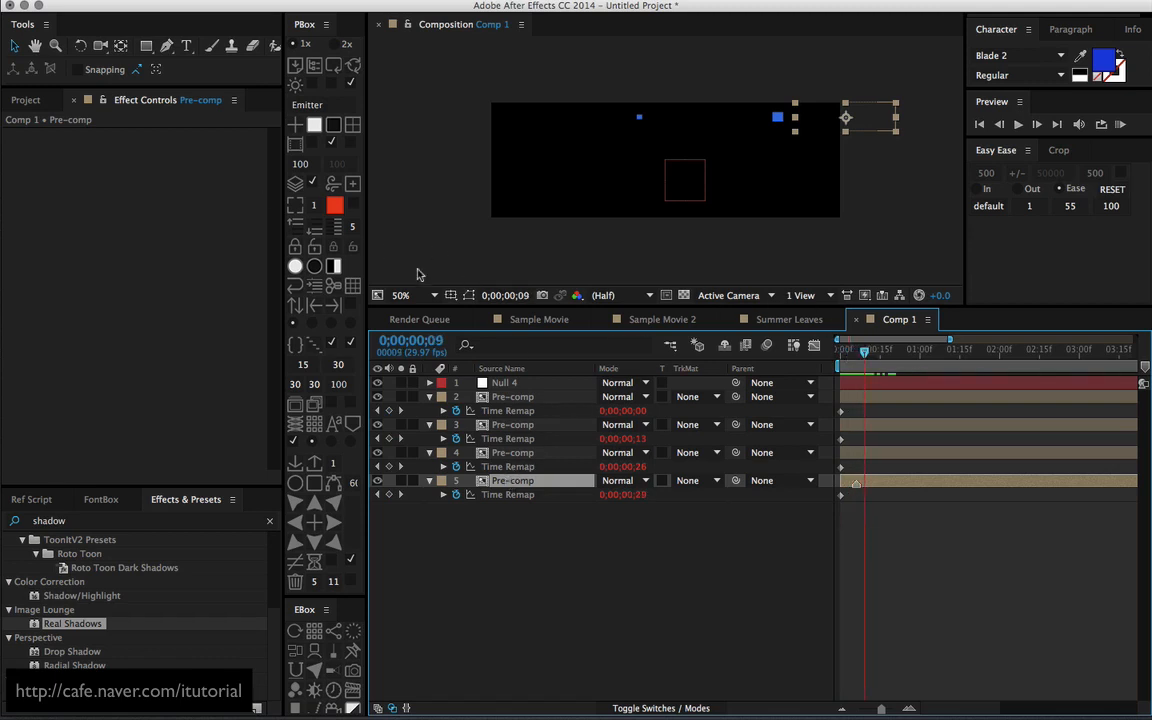
# - Set the null's Repetition interval to 3 frames and scrub across the layer marker
pyautogui.click(505, 384)
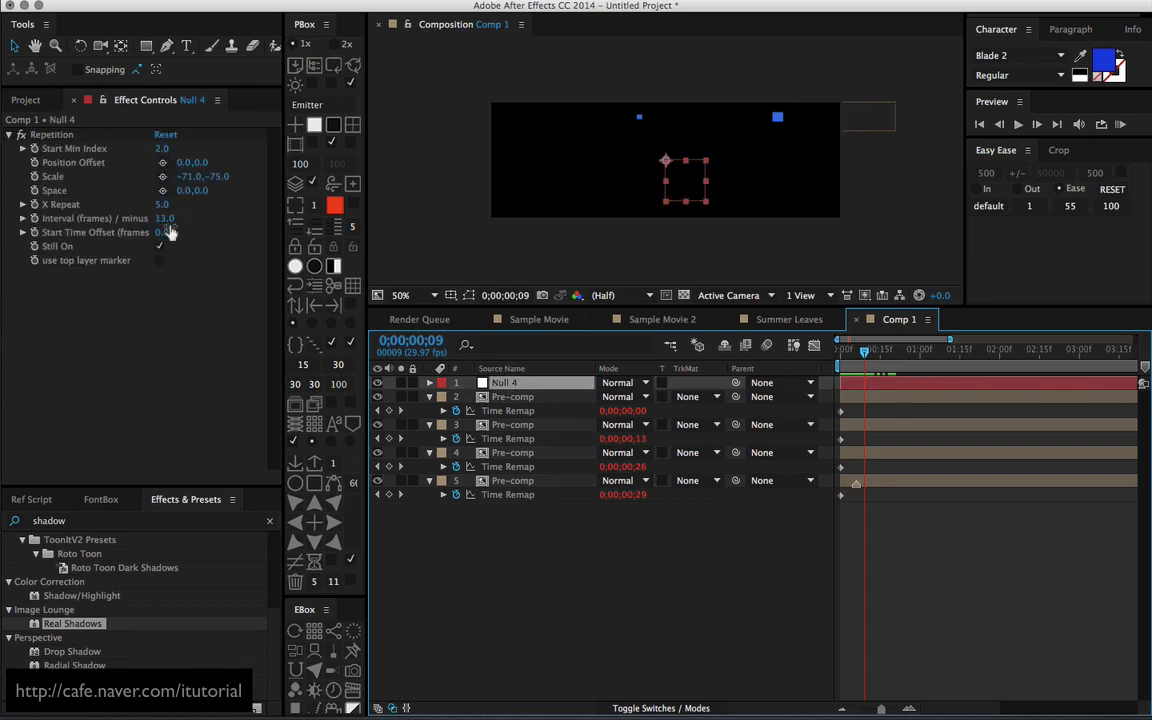
pyautogui.click(165, 219)
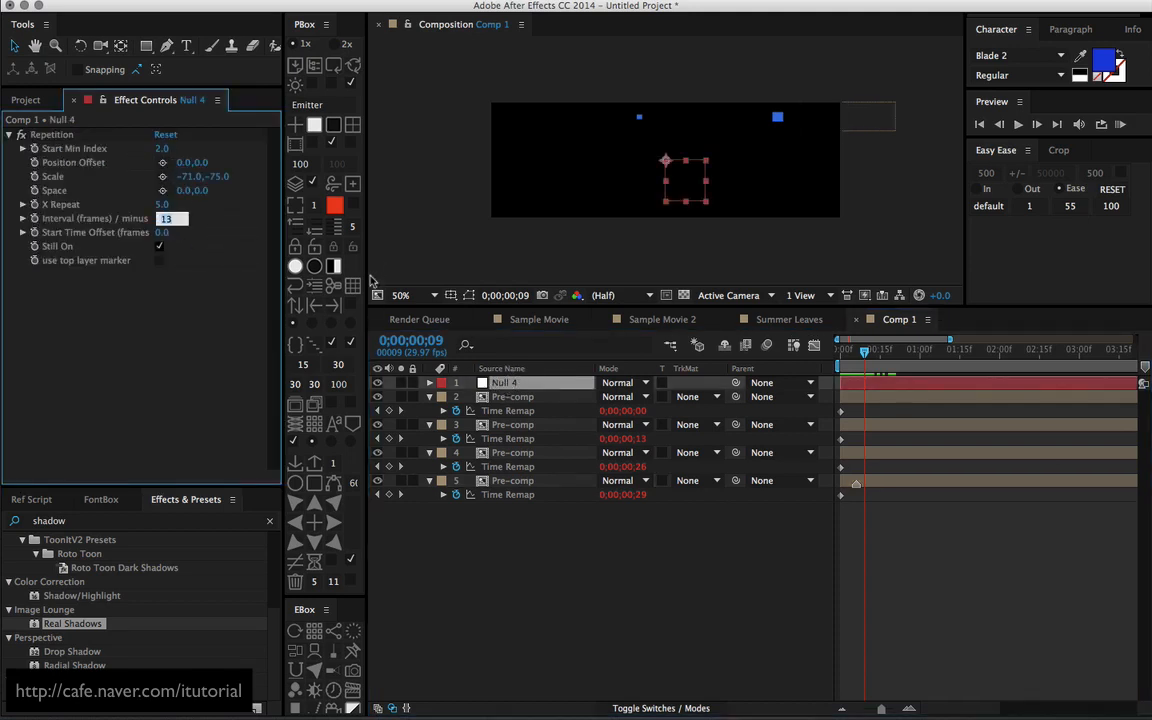
pyautogui.write('3')
pyautogui.press('Return')
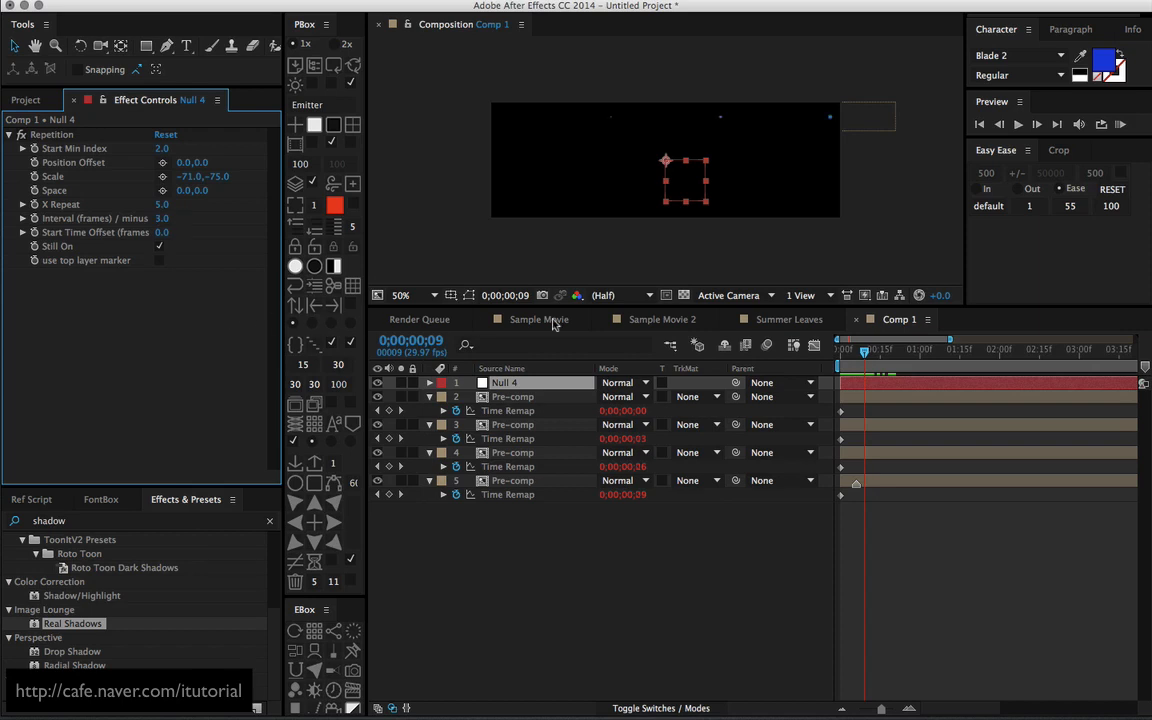
pyautogui.moveTo(848, 358)
pyautogui.mouseDown()
pyautogui.moveTo(857, 368)
pyautogui.moveTo(859, 356)
pyautogui.mouseUp()
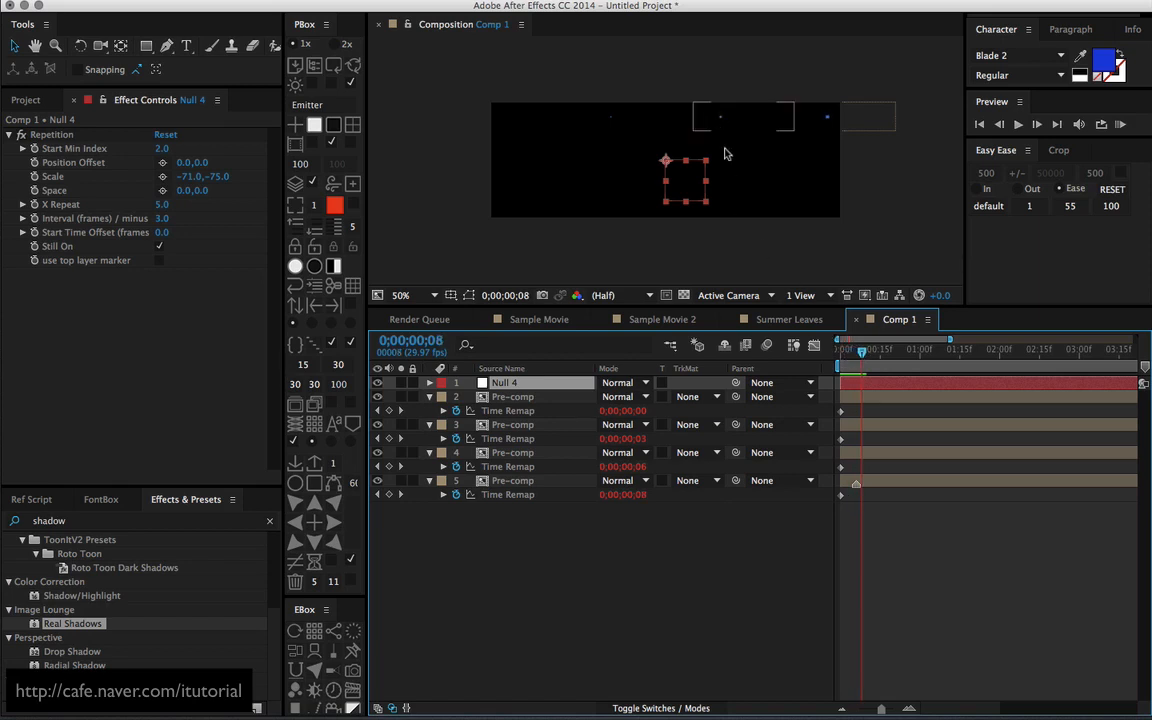
pyautogui.moveTo(861, 357); pyautogui.dragTo(856, 357)
pyautogui.press('space')
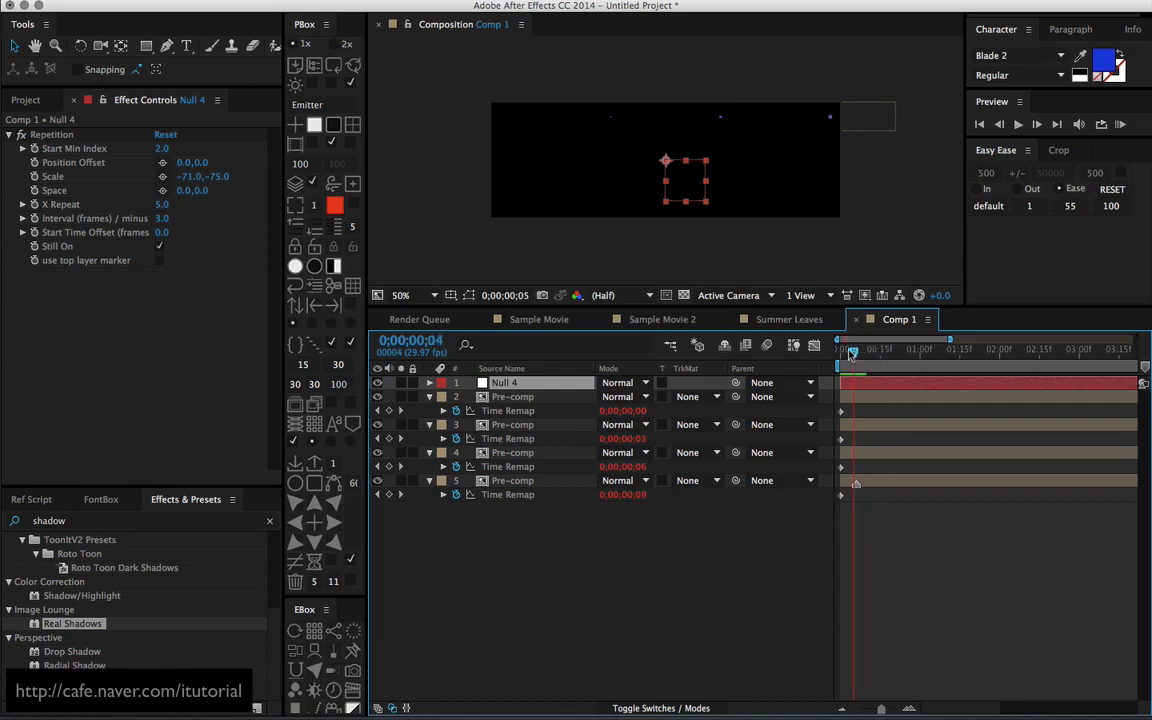
# - Show the Sample Movie composition and scrub its playback to 0:00:01:02
pyautogui.click(540, 320)
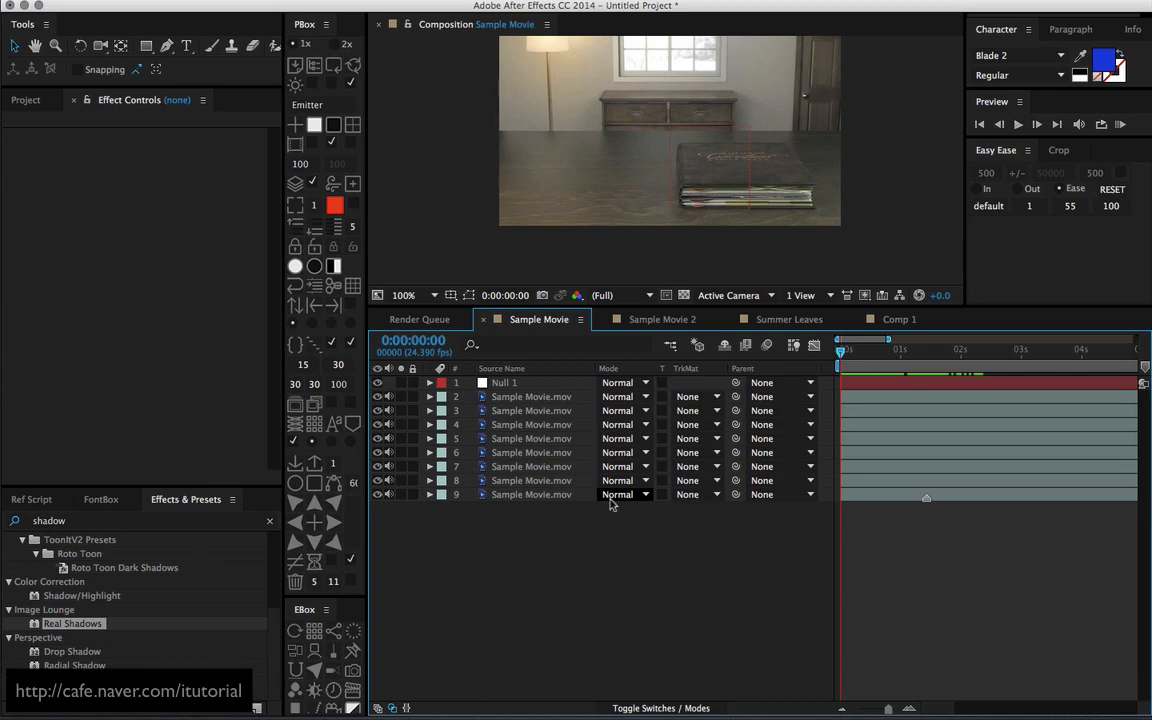
pyautogui.moveTo(843, 354); pyautogui.dragTo(907, 351)
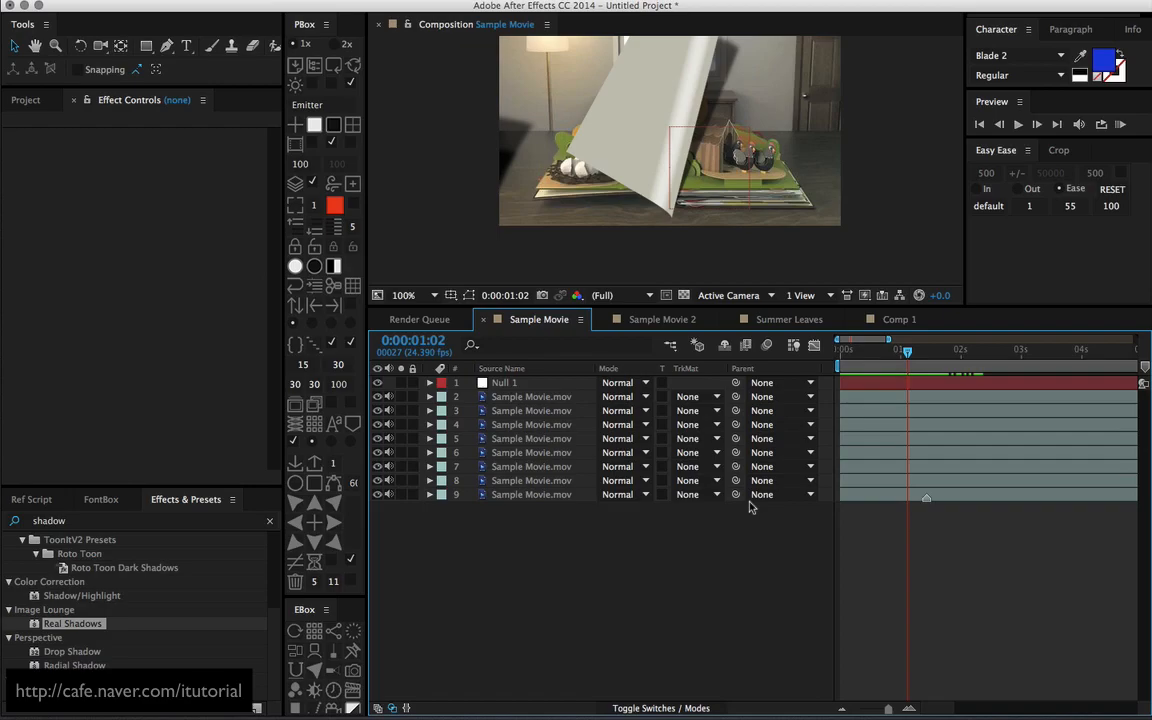